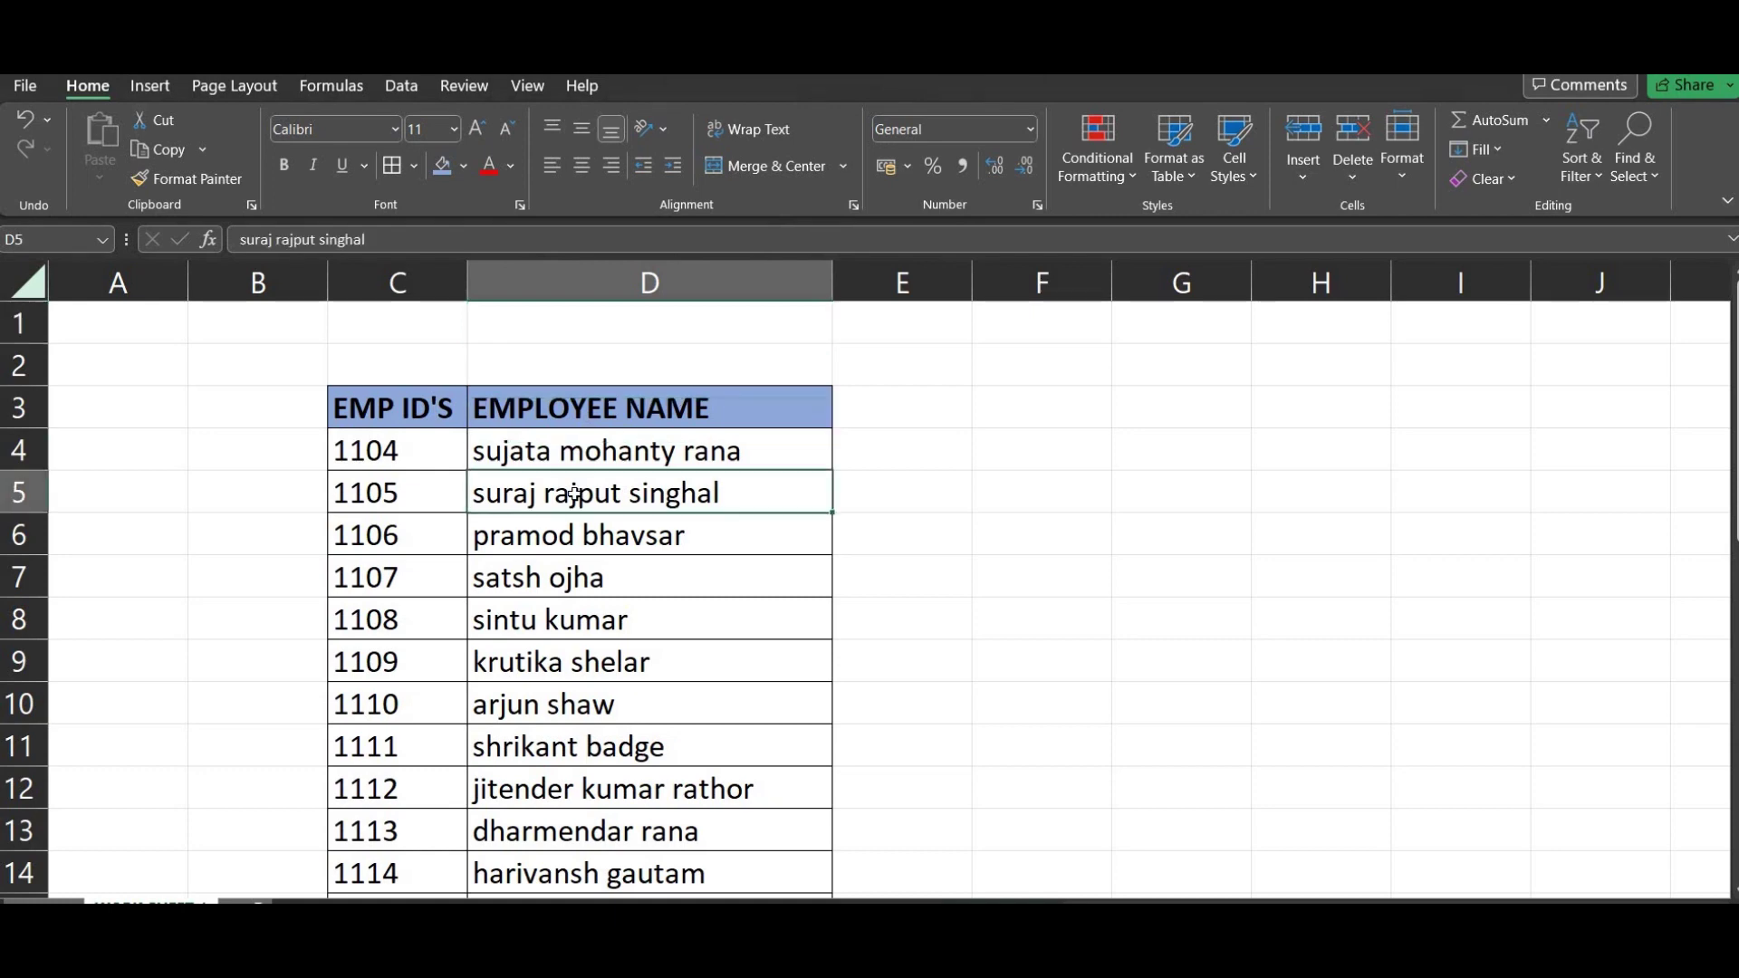
- Try the Copperplate Gothic font on the employee names in D4:D15 to show them in capitals
key(Up)
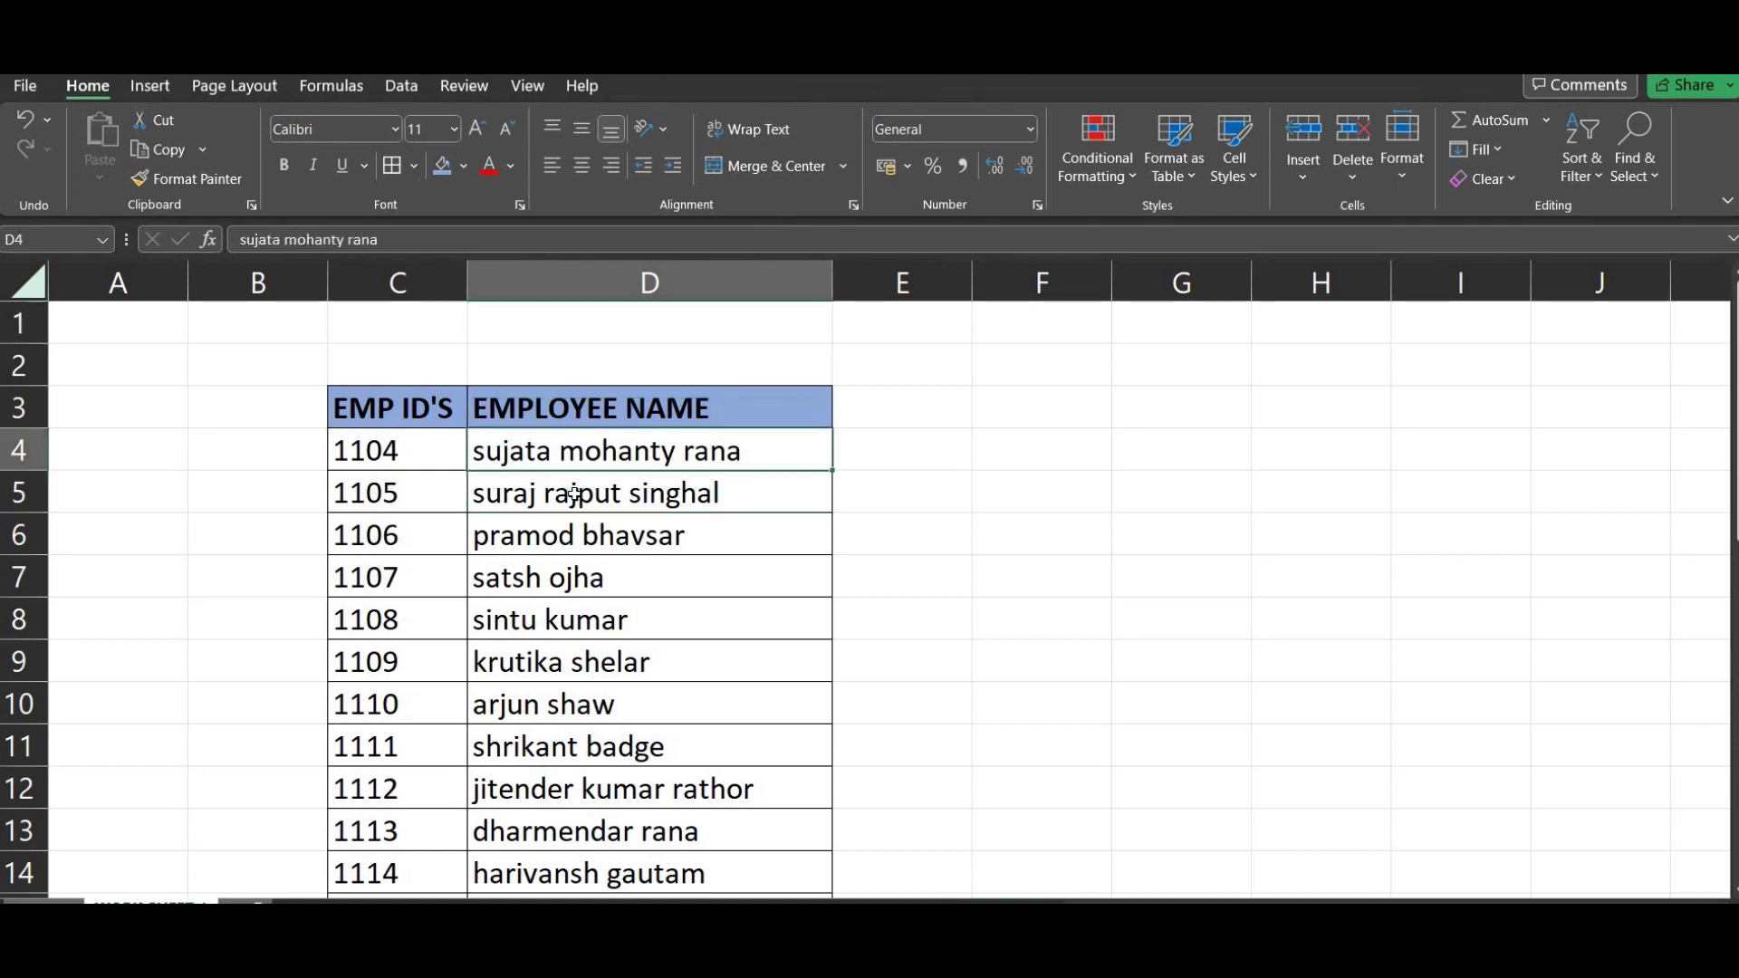
key(Right)
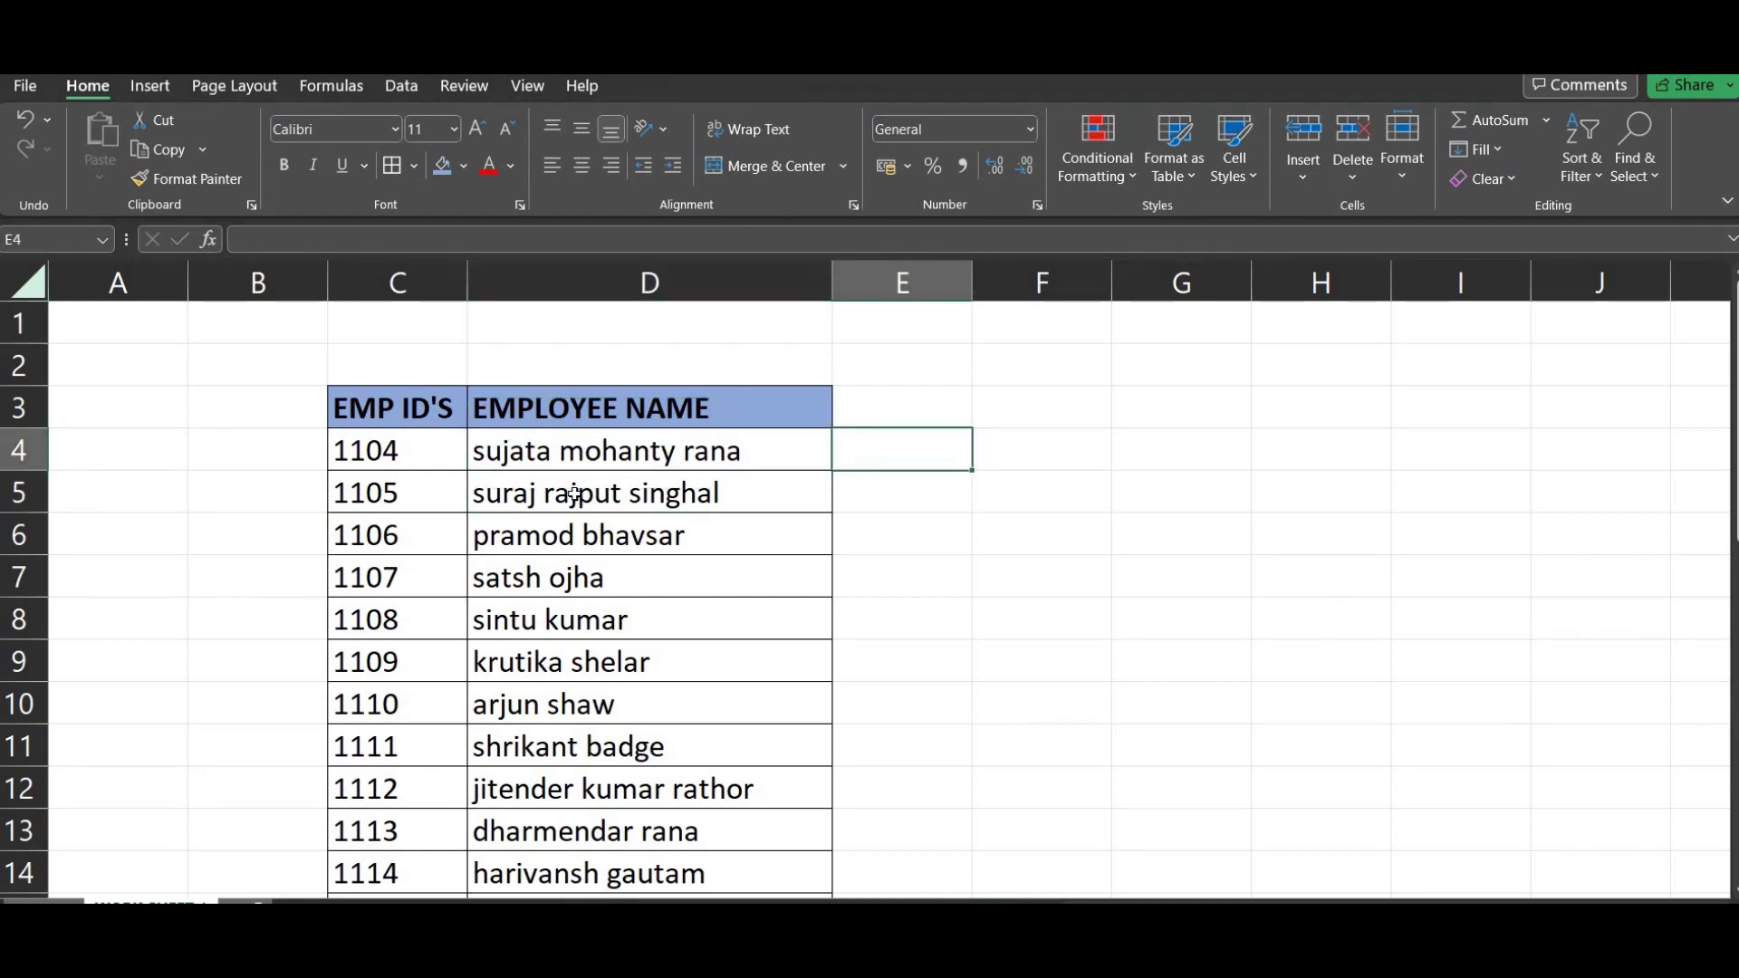
key(Left)
key(shift+Down)
key(shift+Down)
key(shift+Down)
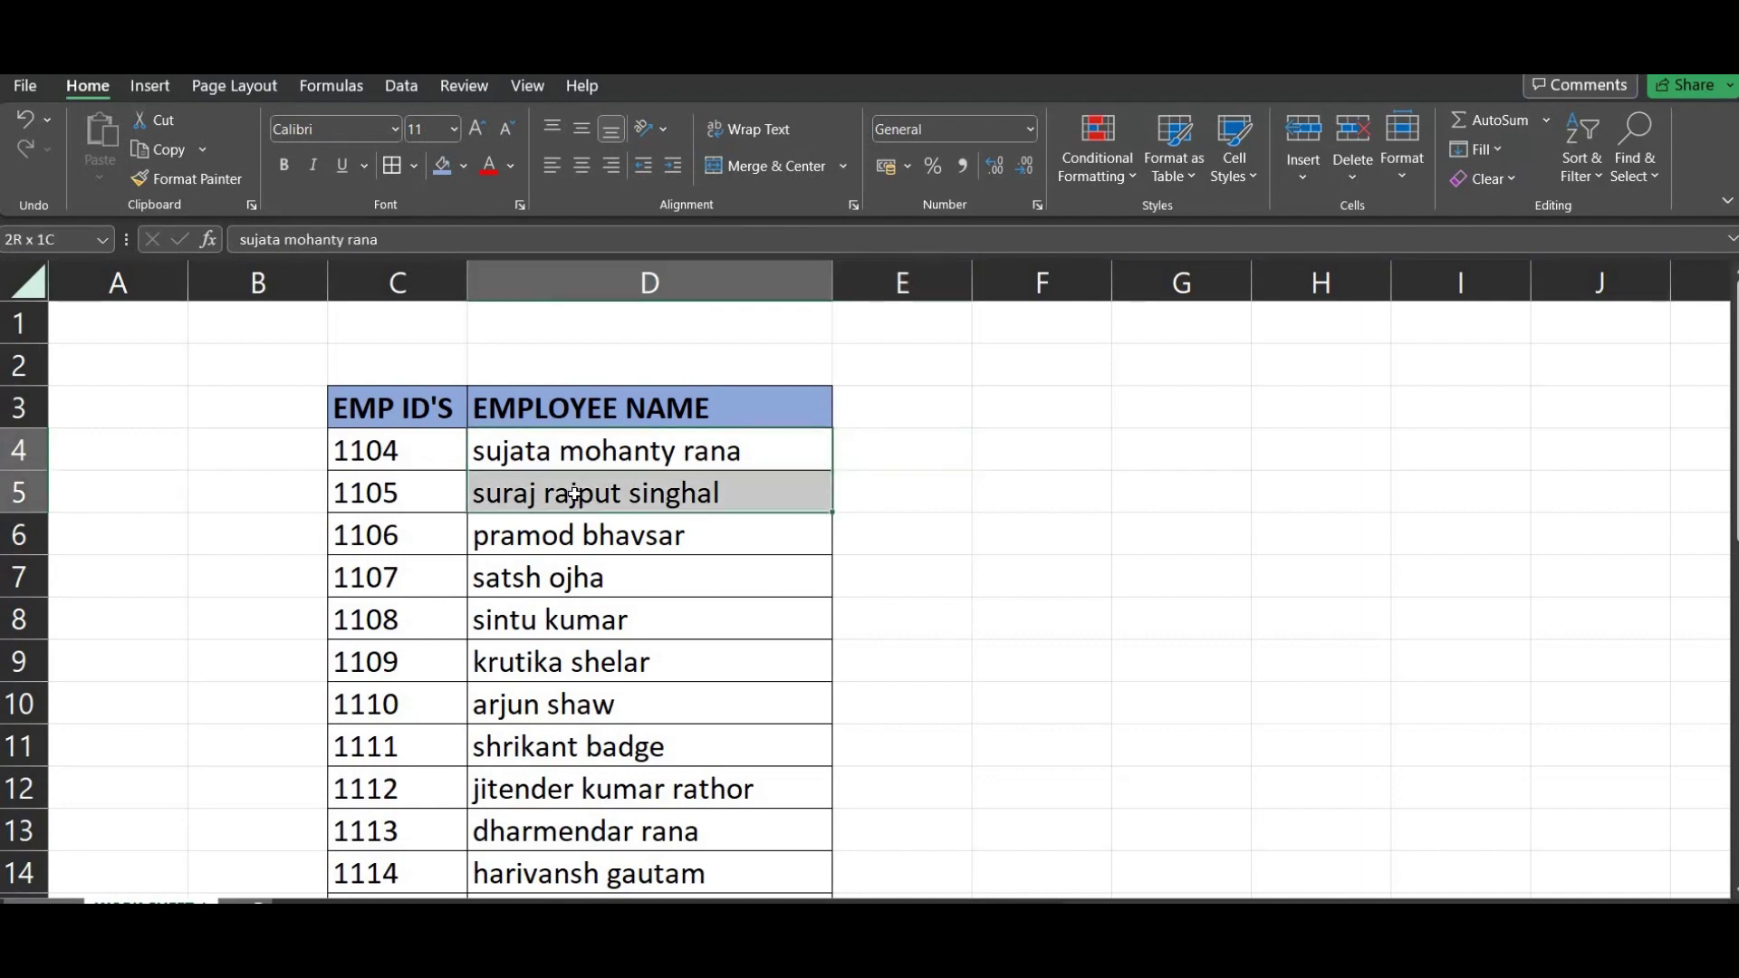
key(shift+Down)
key(shift+Down)
key(shift+Down)
key(shift+Down)
key(shift+Down)
key(shift+Down)
key(shift+Down)
key(shift+Down)
key(ctrl+c)
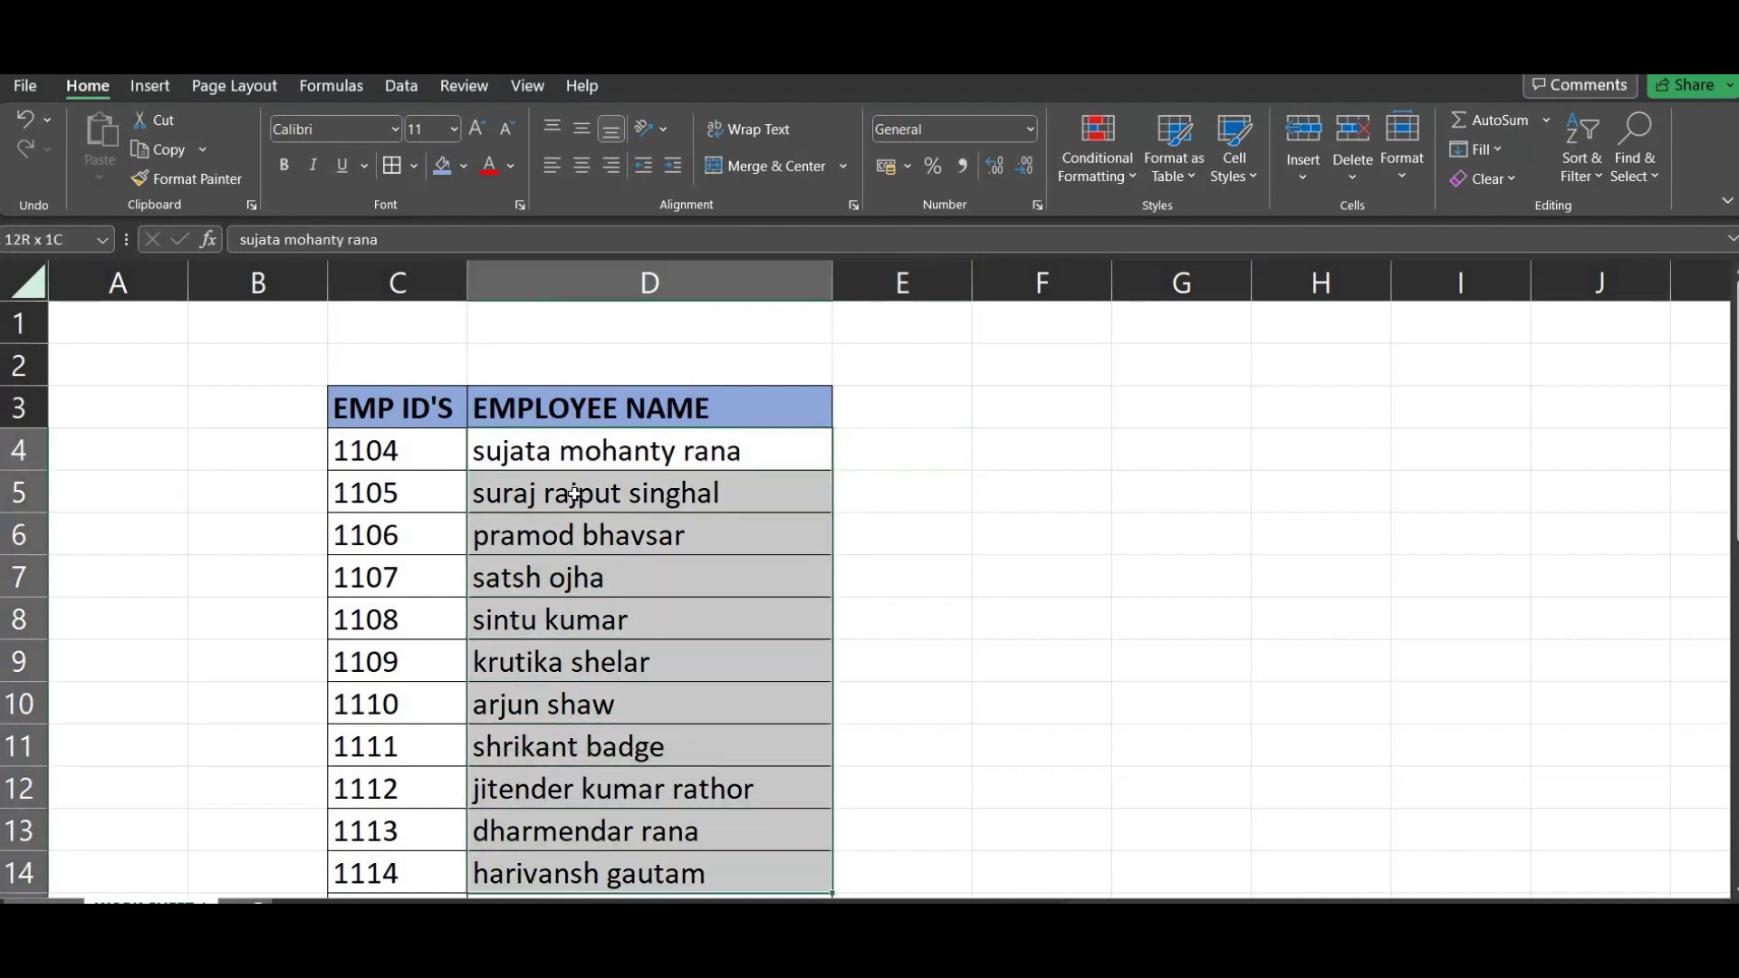
click(393, 129)
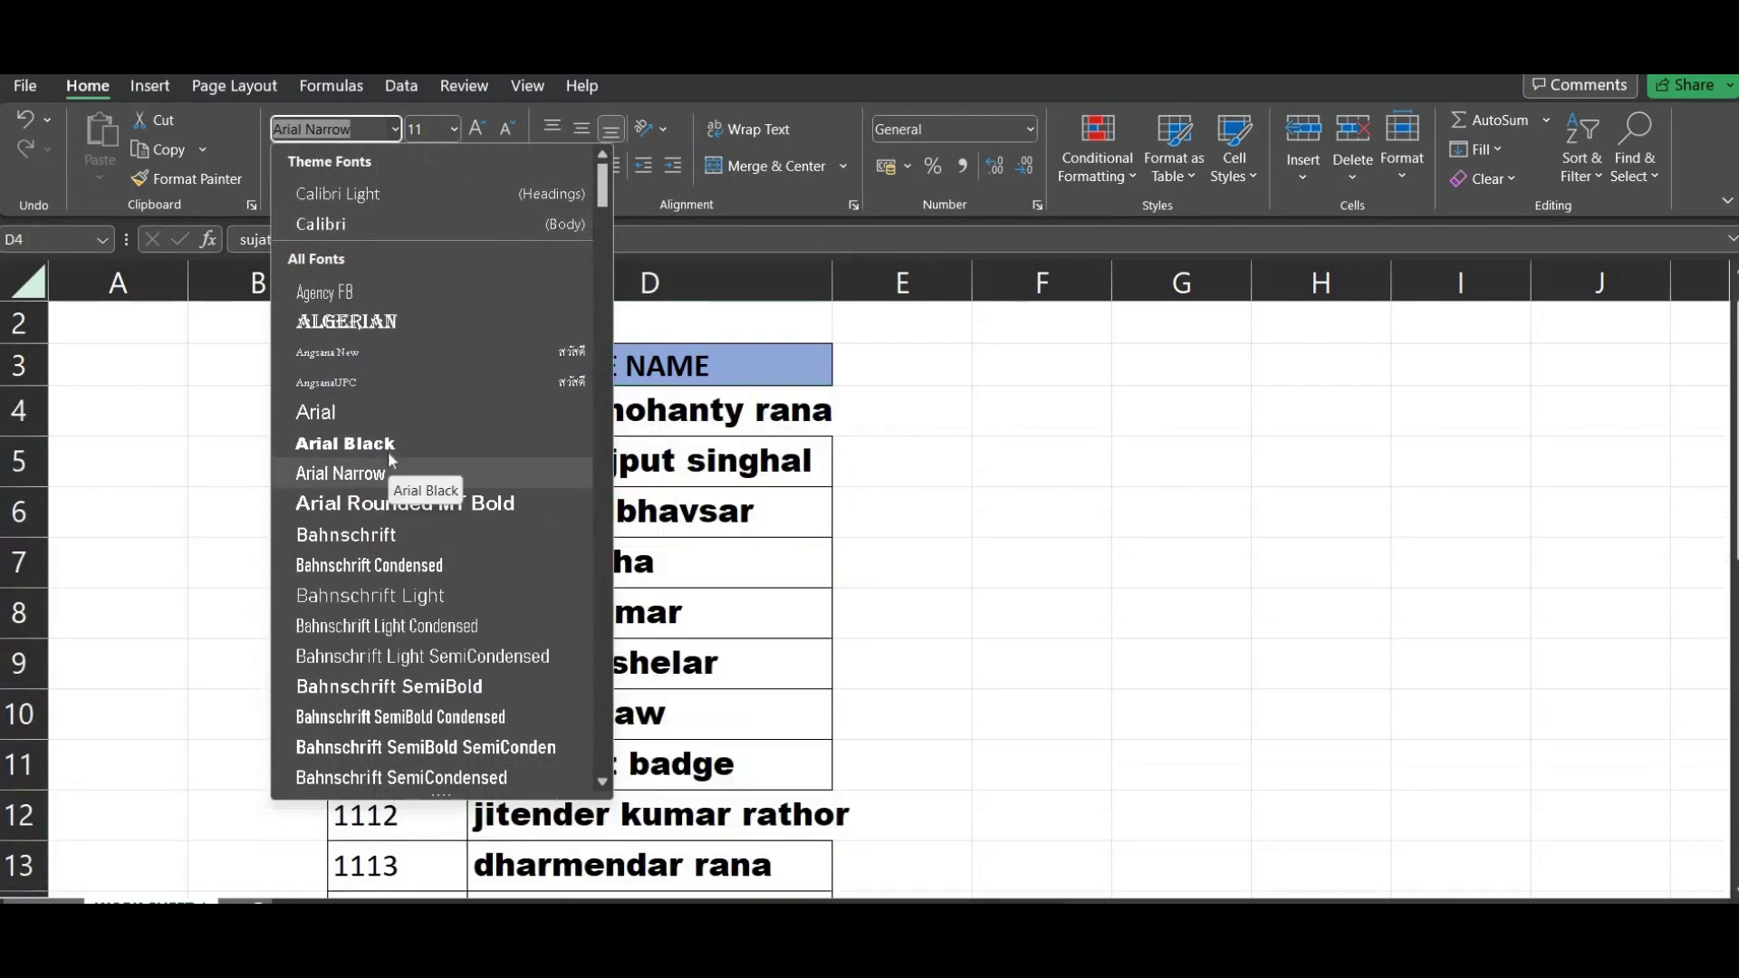
key(Down)
key(Down)
key(Down)
key(Down)
key(Down)
key(Down)
key(Down)
key(Down)
key(Down)
key(Down)
key(Down)
key(Down)
key(Down)
key(Down)
key(Down)
key(Down)
key(Down)
key(Down)
key(Down)
key(Down)
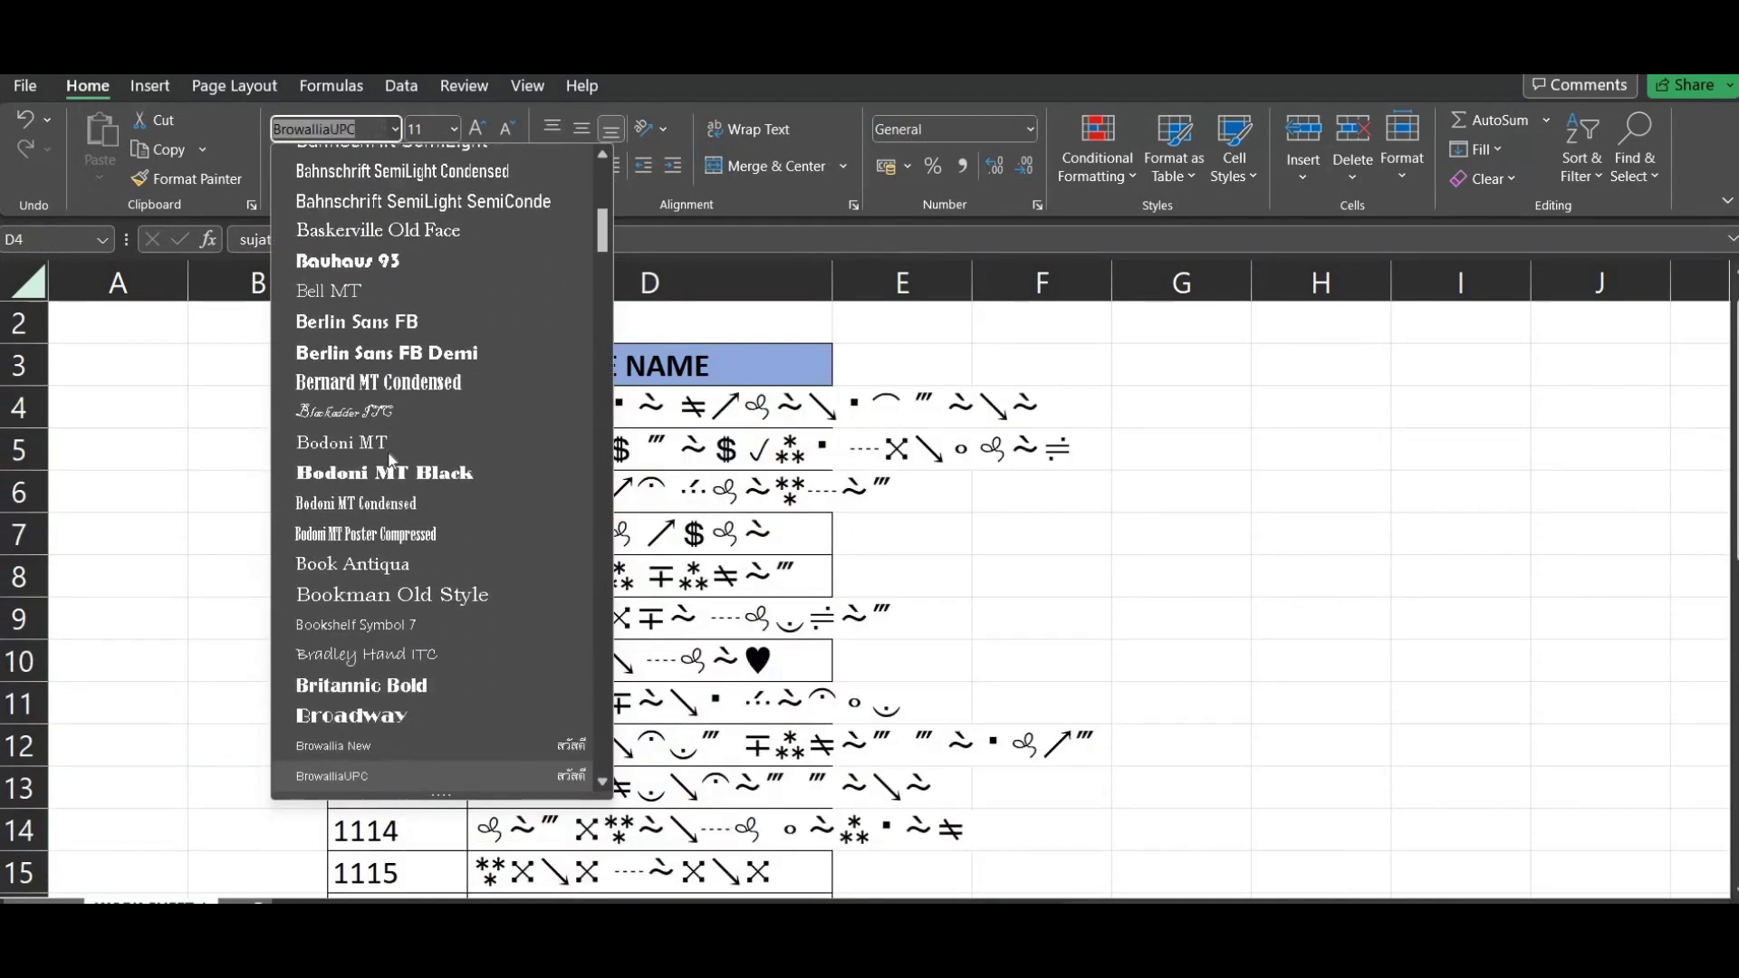
key(Down)
key(Down)
key(Down)
key(Down)
key(Down)
key(Down)
key(Down)
key(Down)
key(Down)
key(Down)
key(Down)
key(Down)
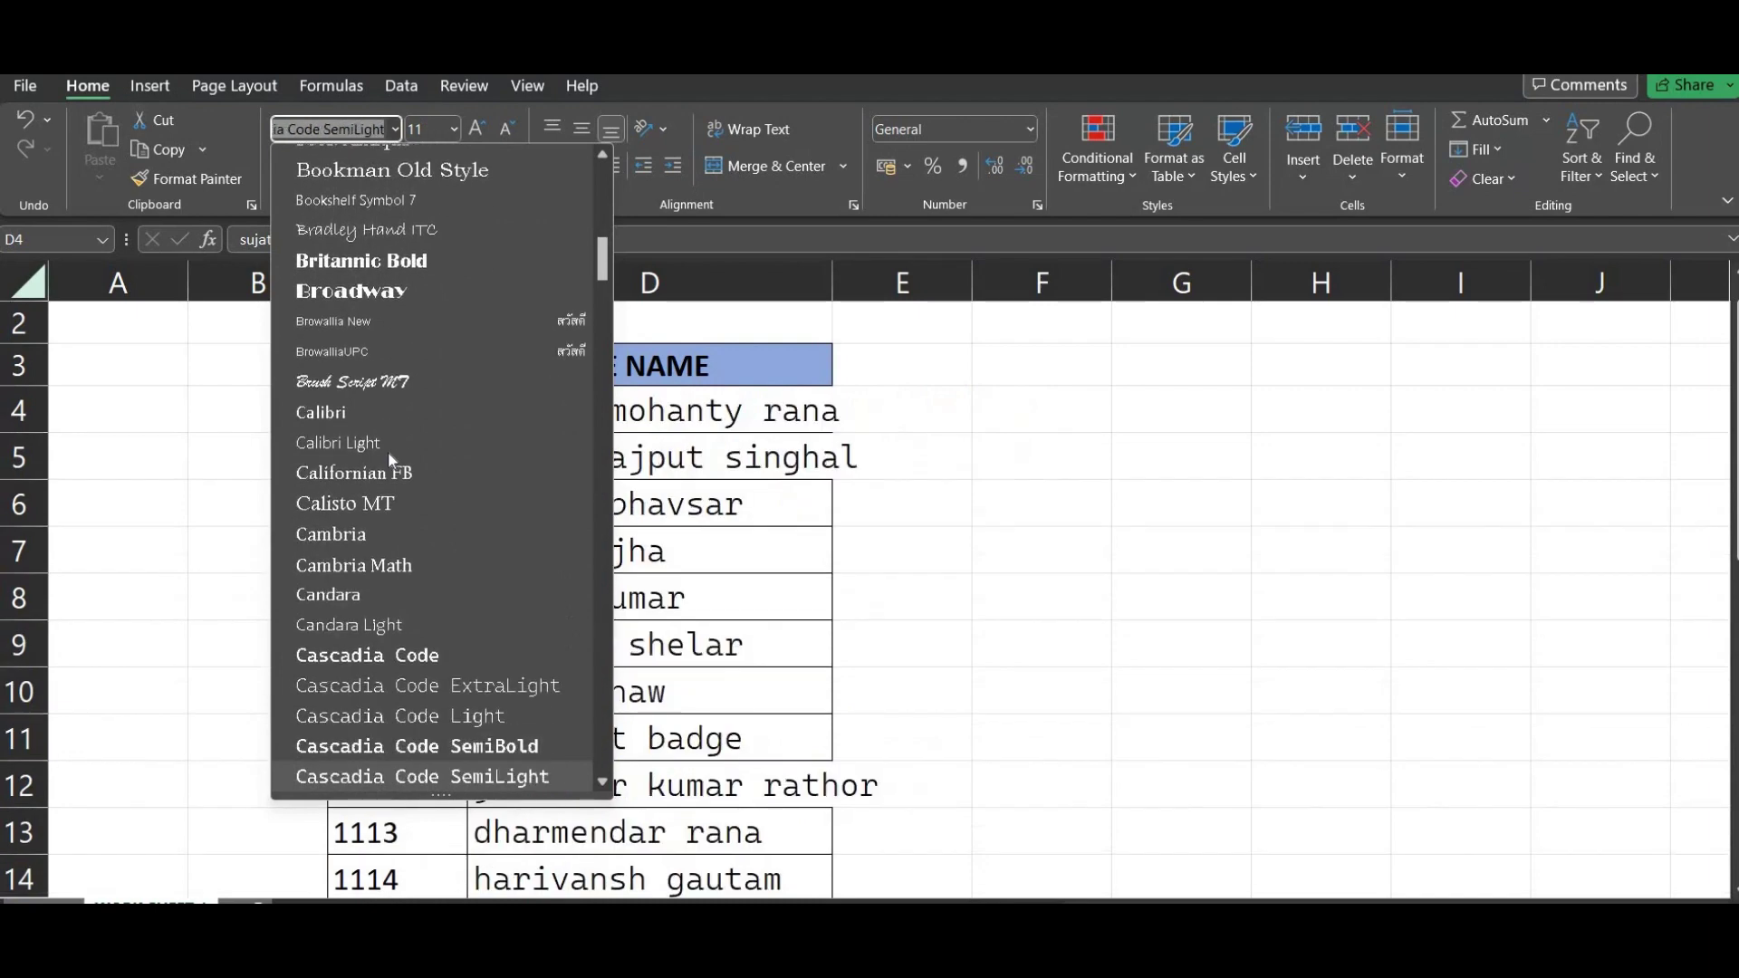
key(Down)
key(Down)
key(Down)
key(Down)
key(Down)
key(Down)
key(Down)
key(Down)
key(Down)
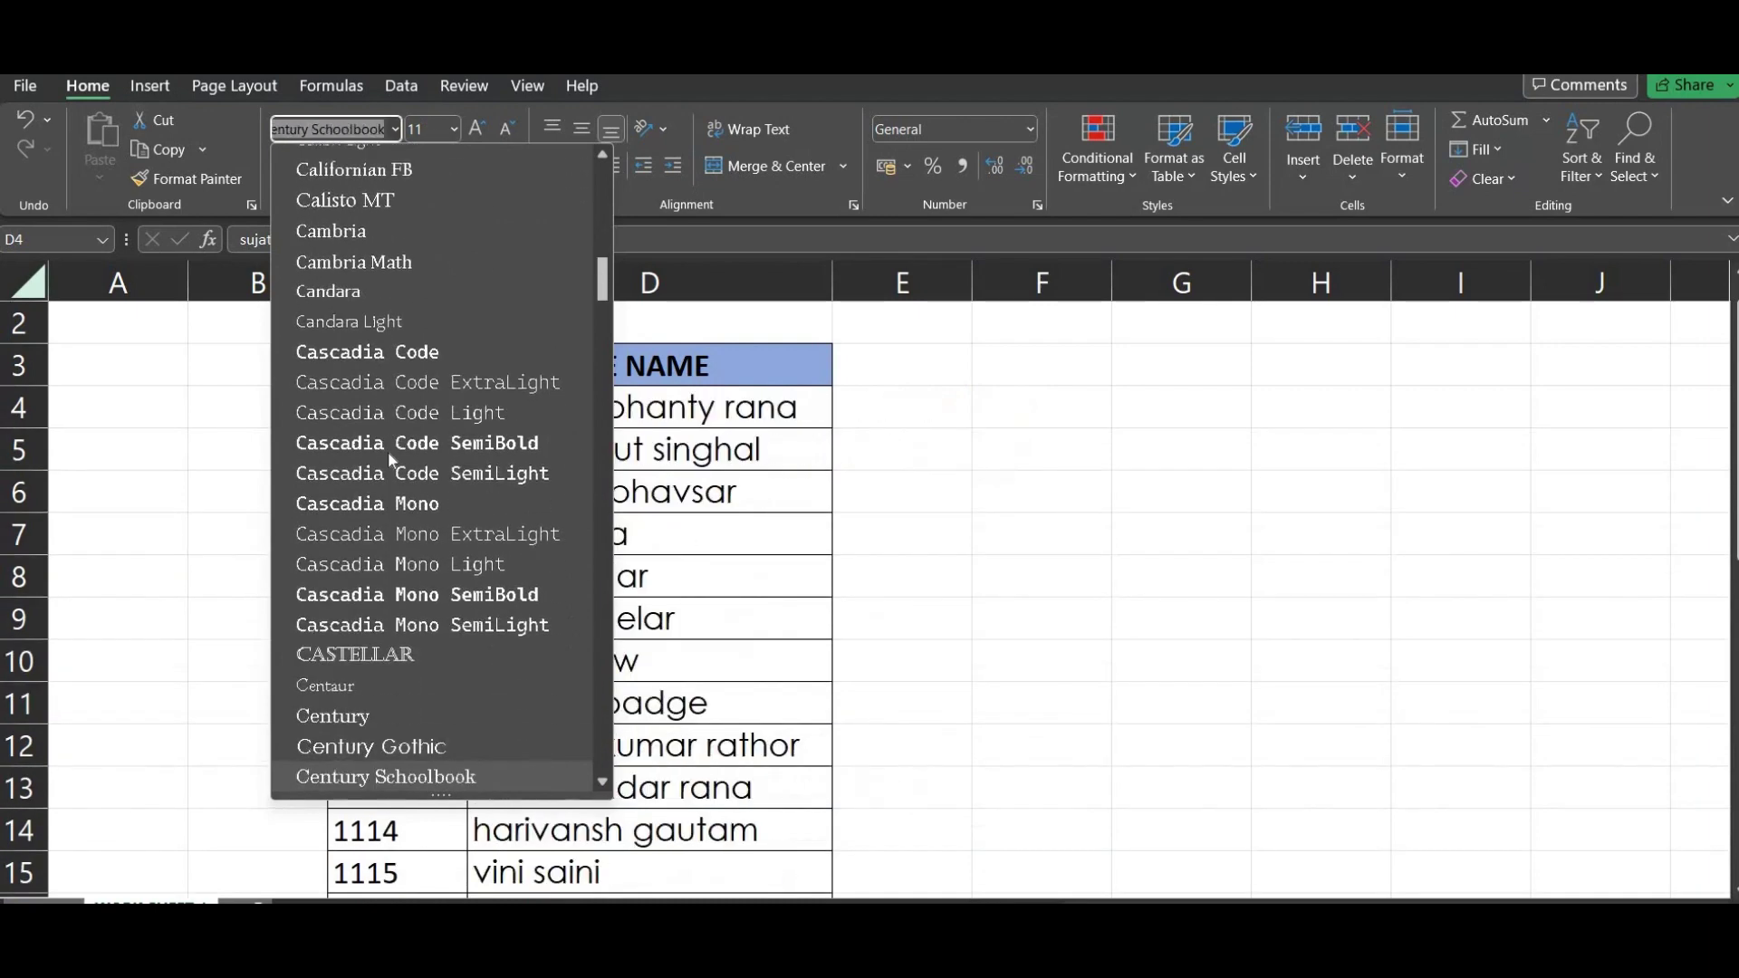
key(Down)
key(Down)
key(Down)
key(Down)
key(Down)
key(Down)
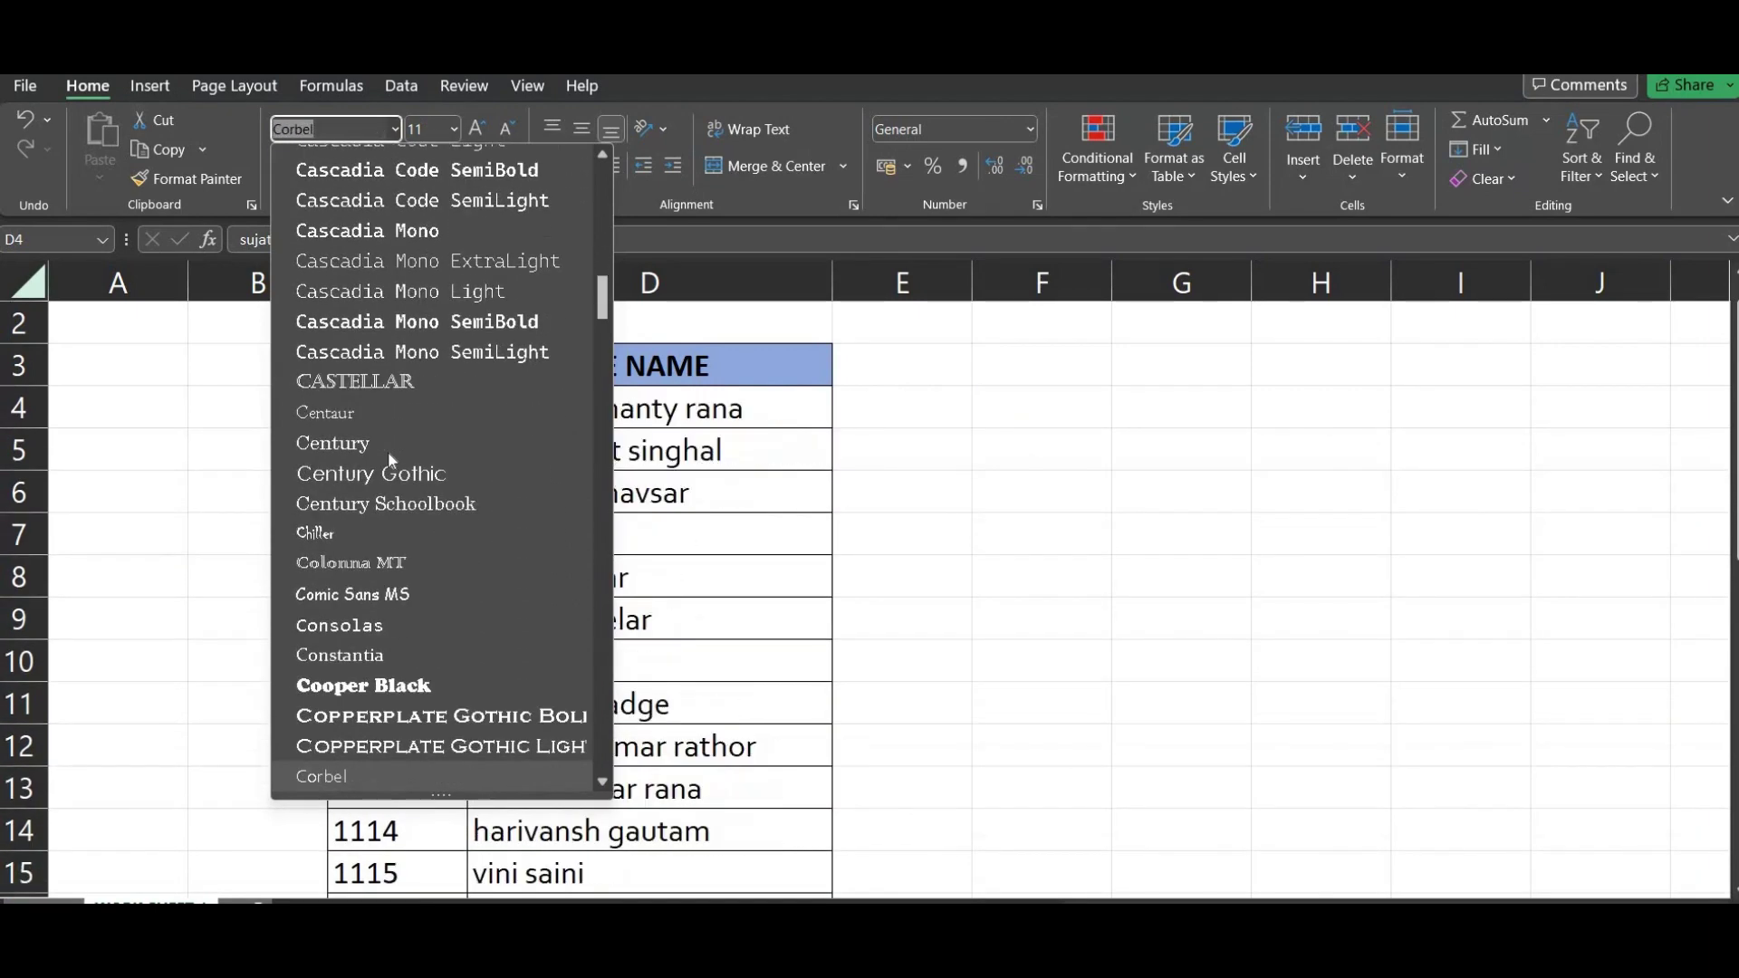
key(Return)
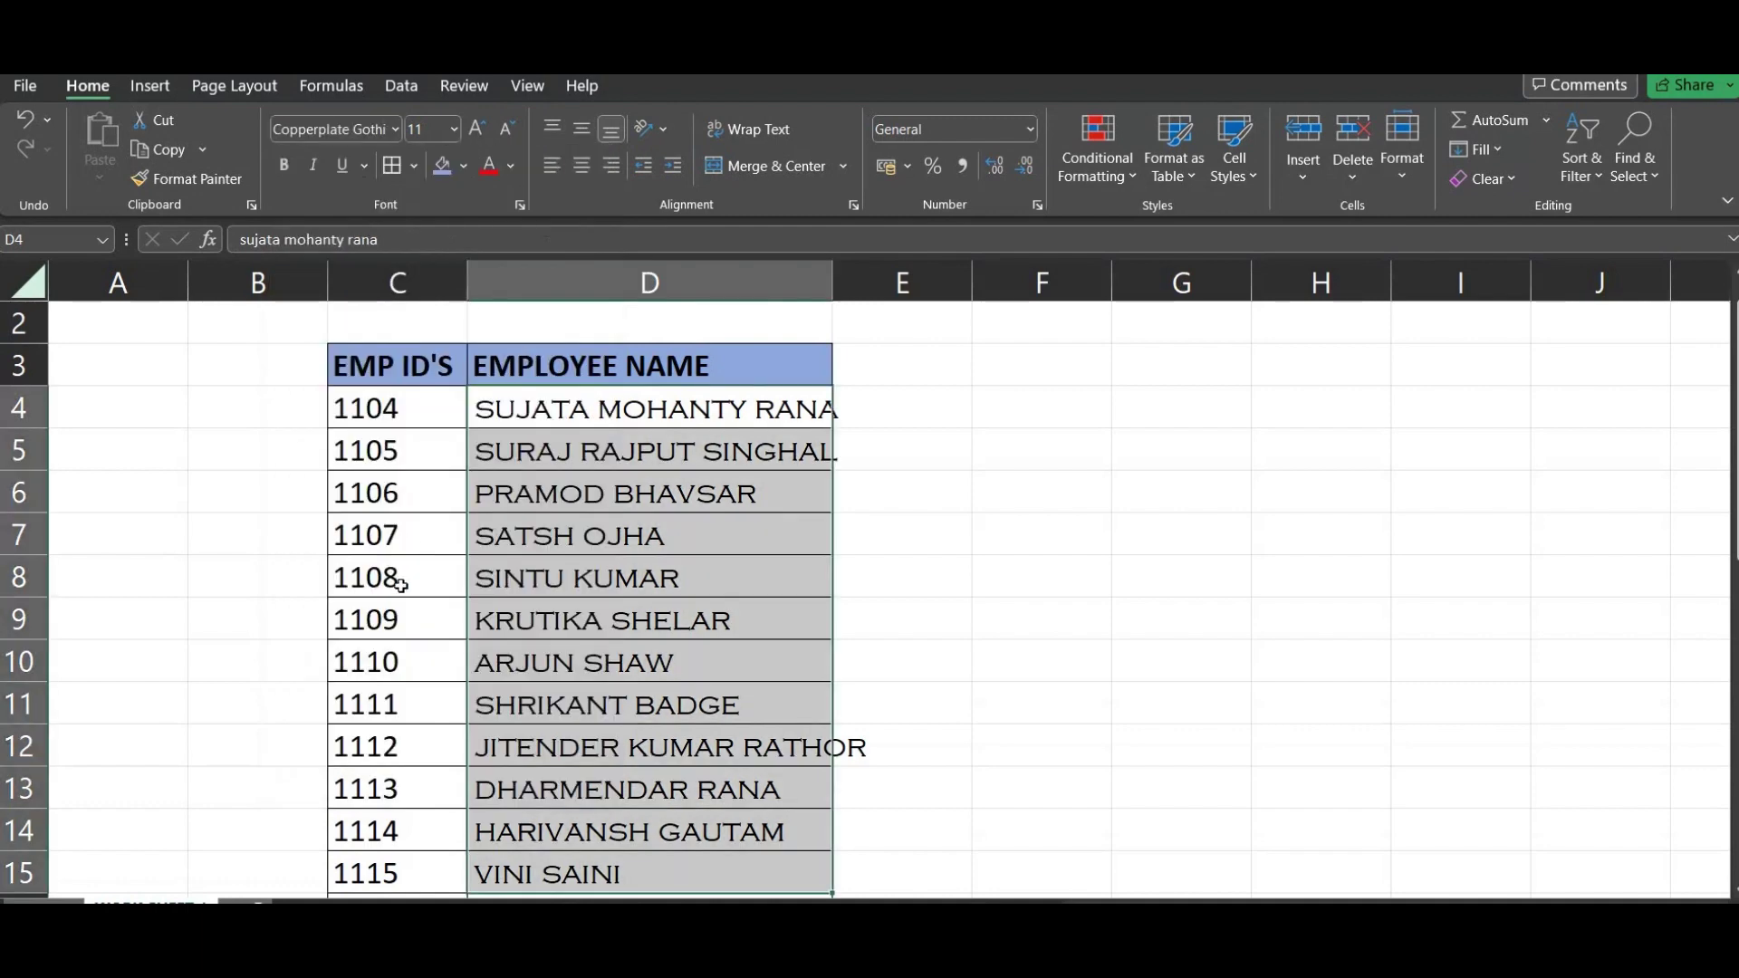
- Undo the font change on the employee names in D4:D15
key(shift+Down)
key(shift+Down)
key(shift+Down)
key(shift+Down)
key(shift+Down)
key(shift+Down)
key(shift+Down)
key(shift+Down)
key(shift+Down)
key(shift+Down)
key(shift+Down)
key(shift+Down)
key(shift+Down)
key(shift+Down)
key(shift+Down)
key(shift+Down)
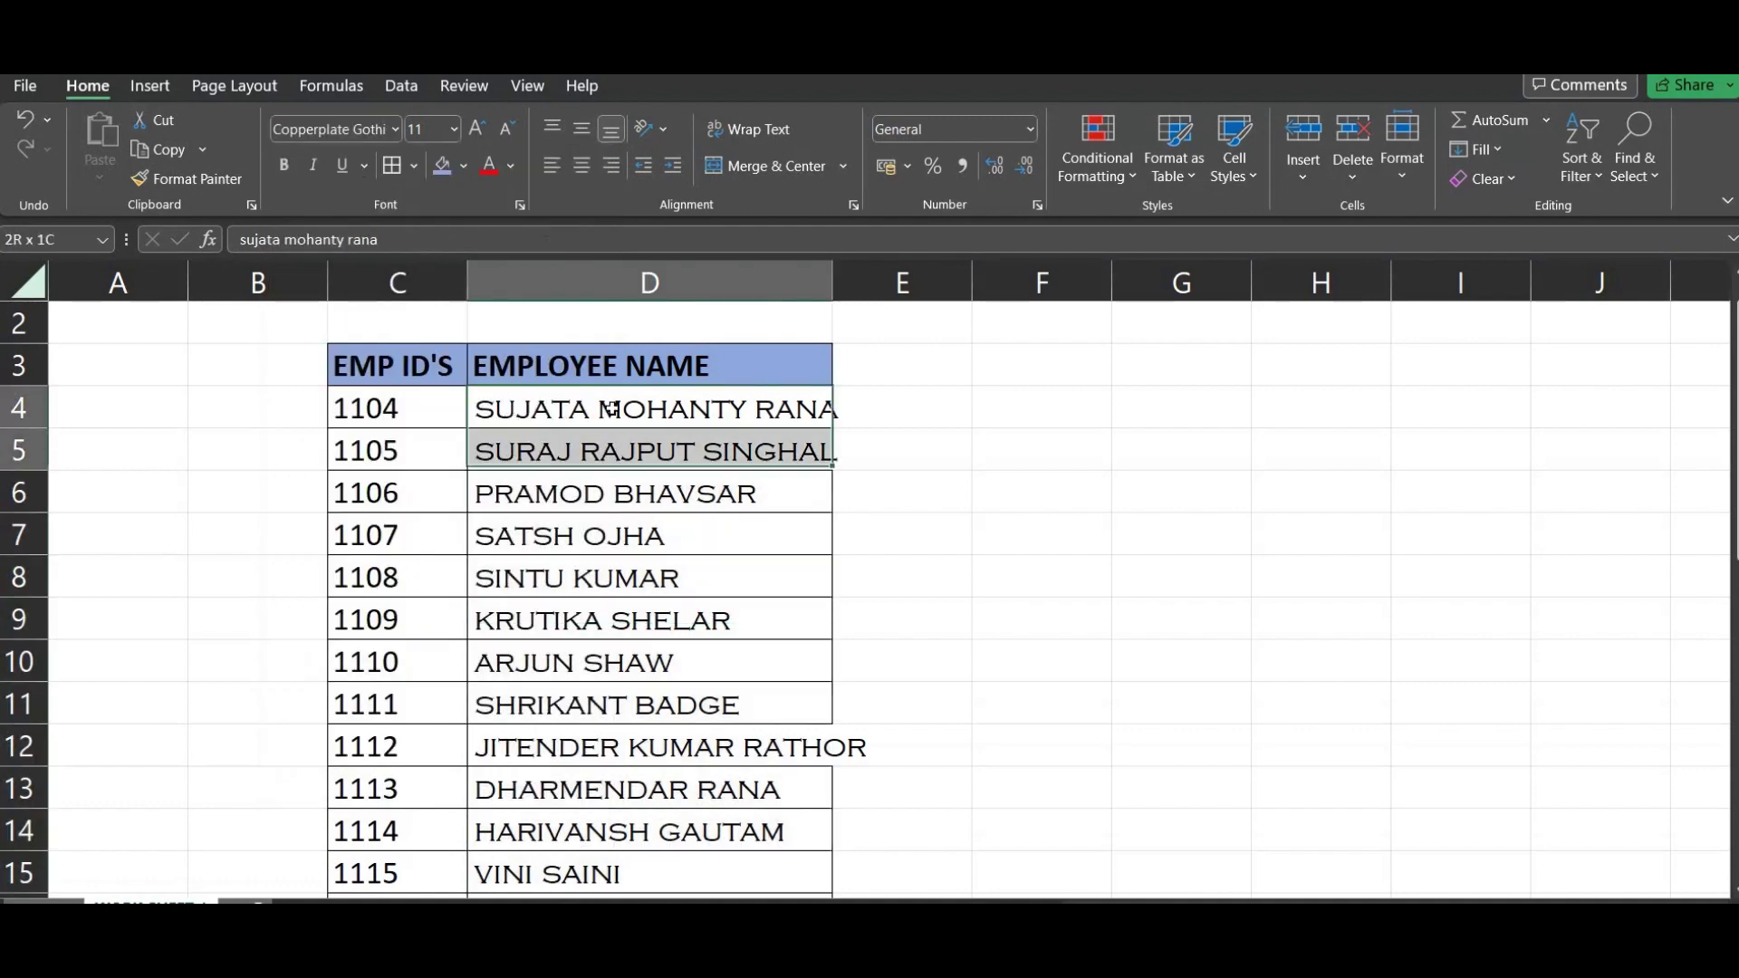
key(Up)
key(Down)
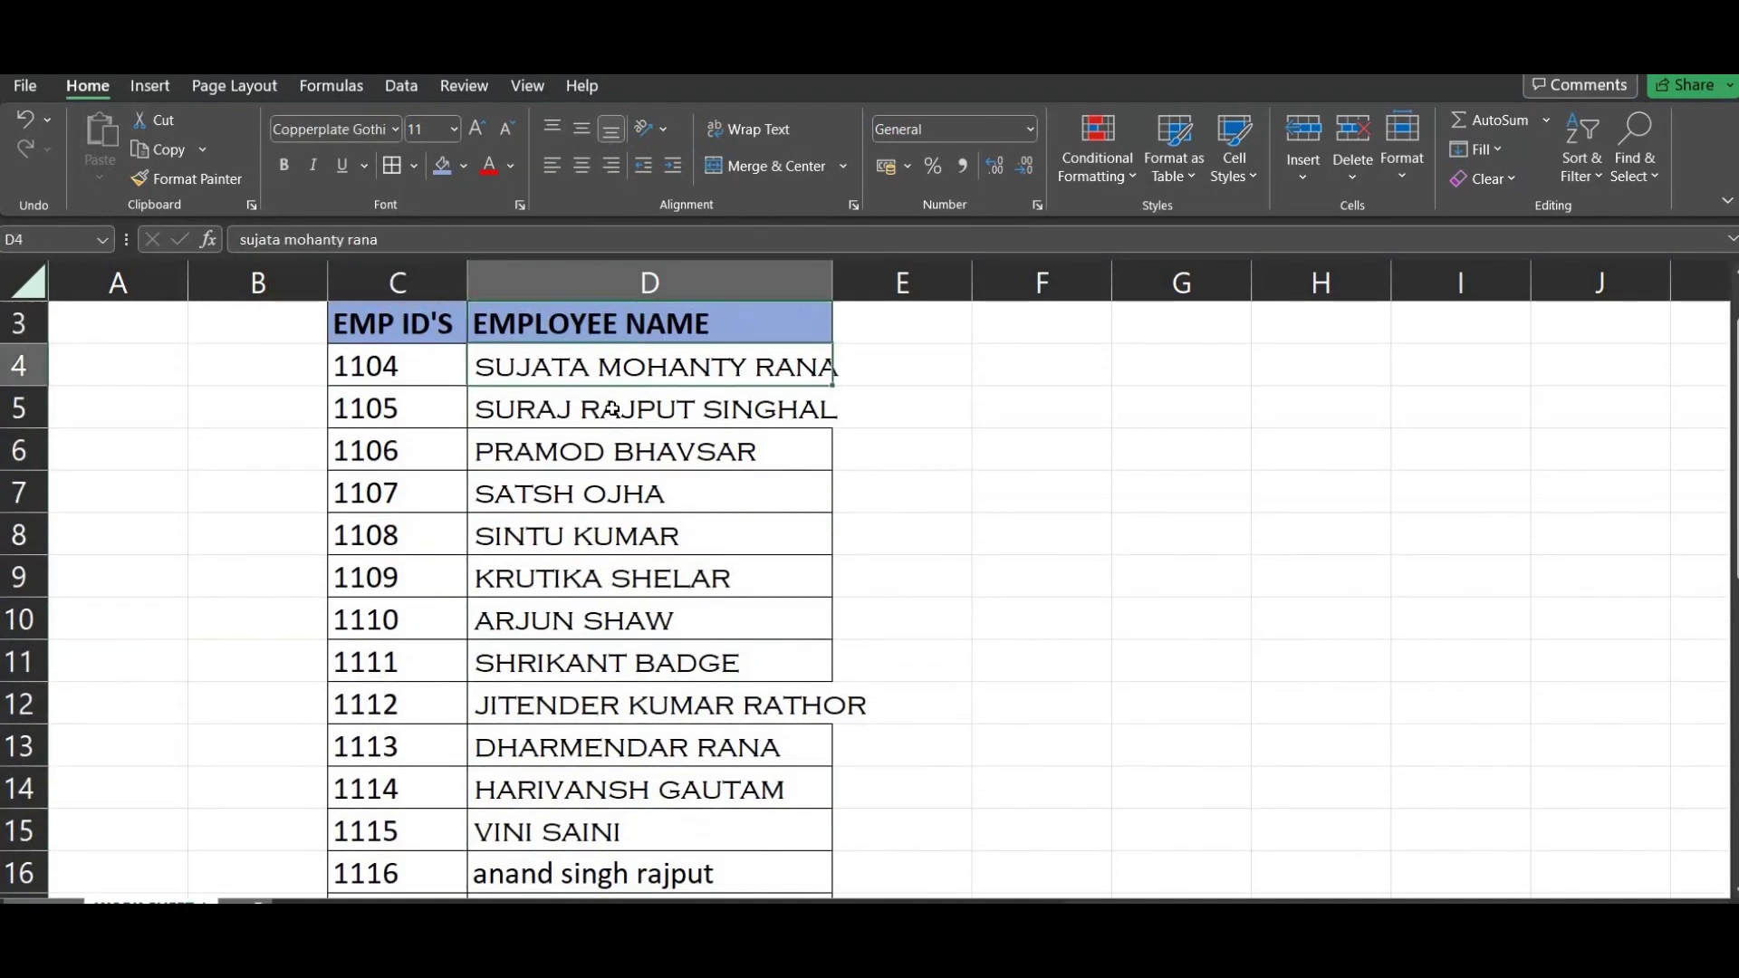
key(Right)
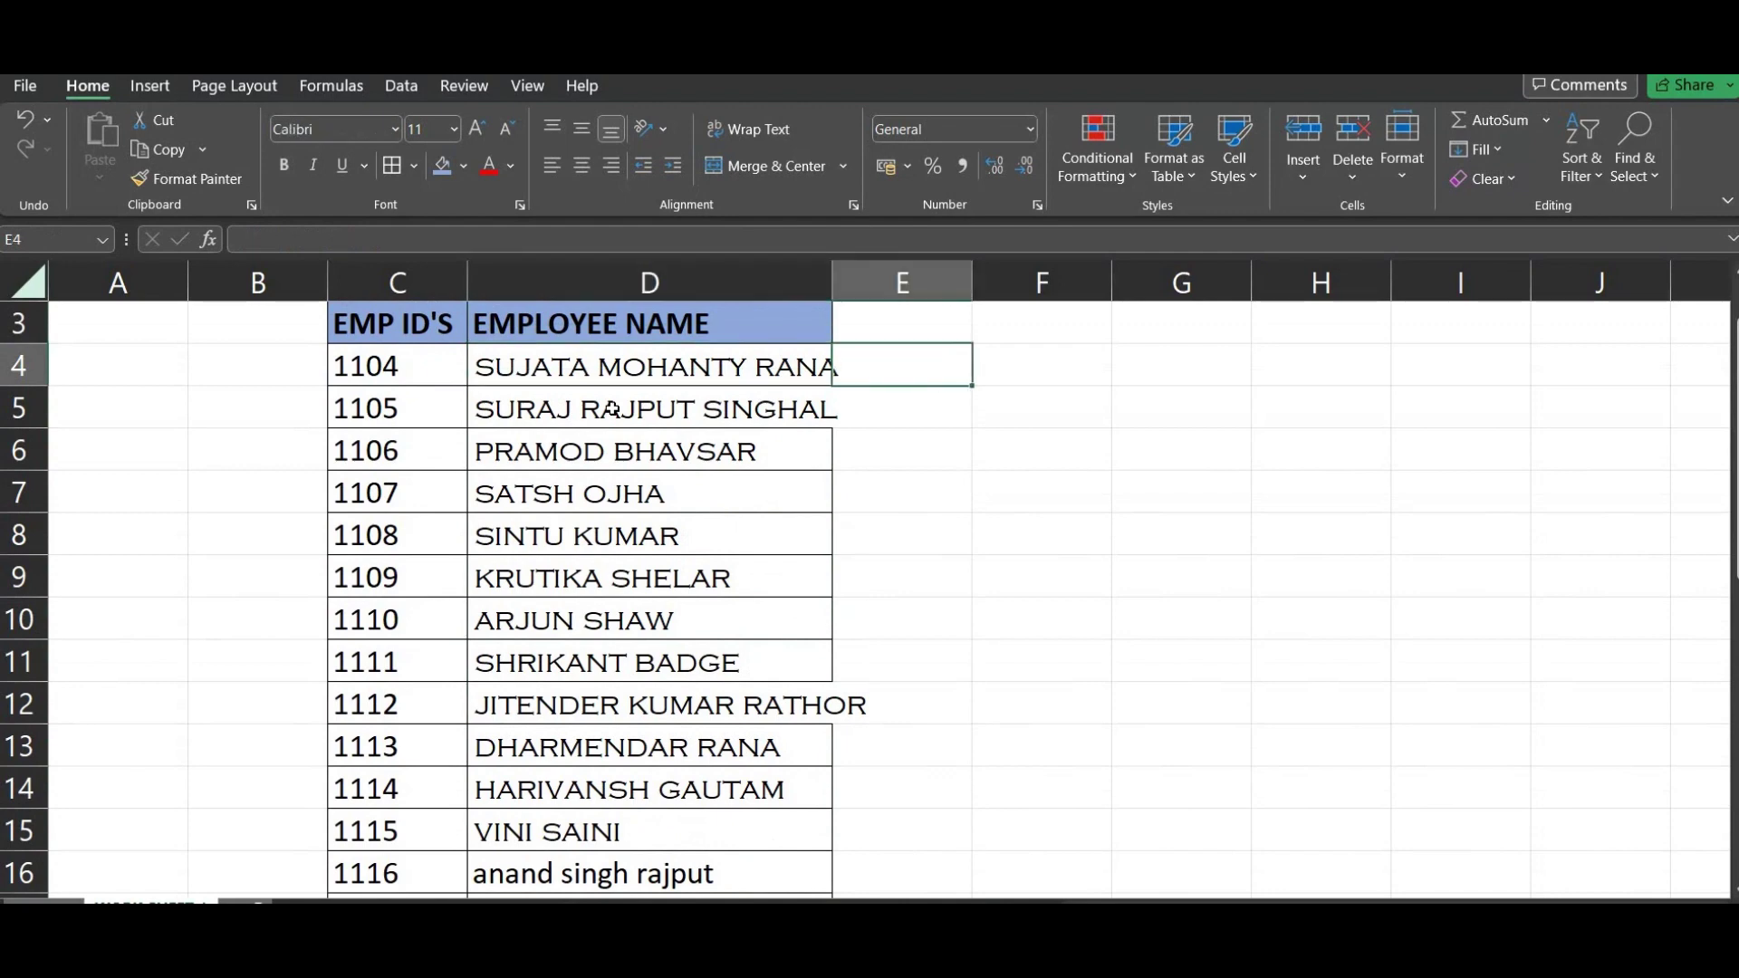
key(Left)
key(Right)
key(ctrl+v)
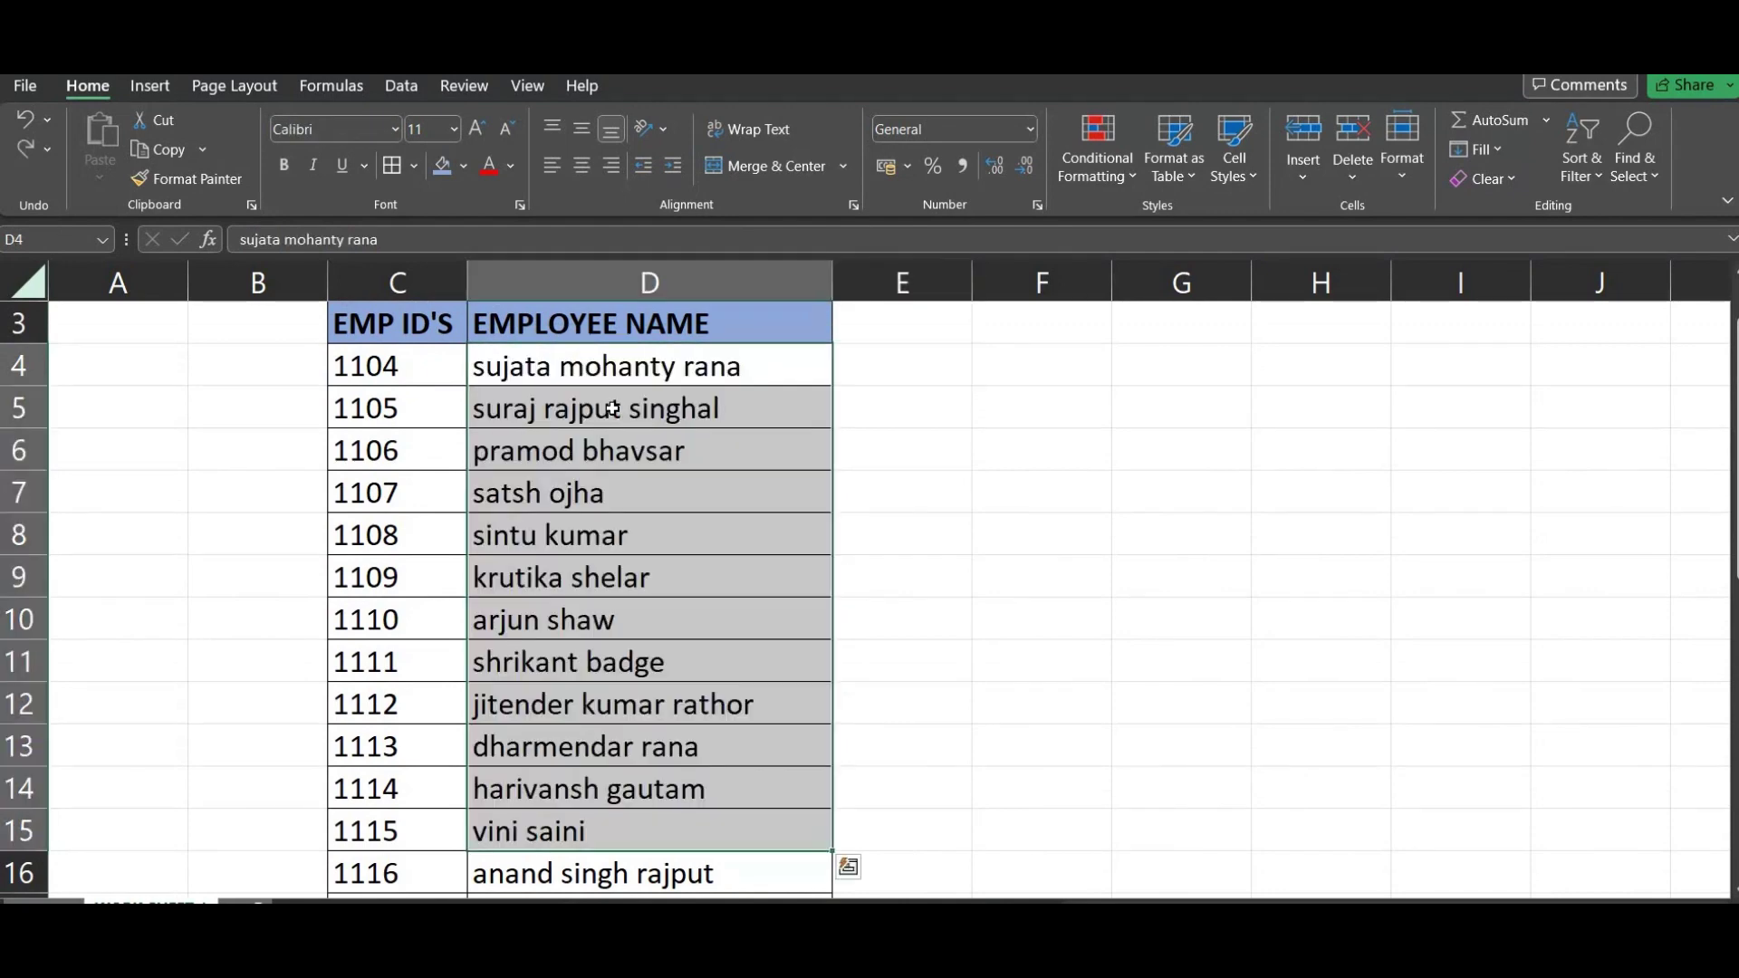
- Enter the formula =UPPER(D4) in cell E4 to convert the first employee name to uppercase
key(Right)
text(=)
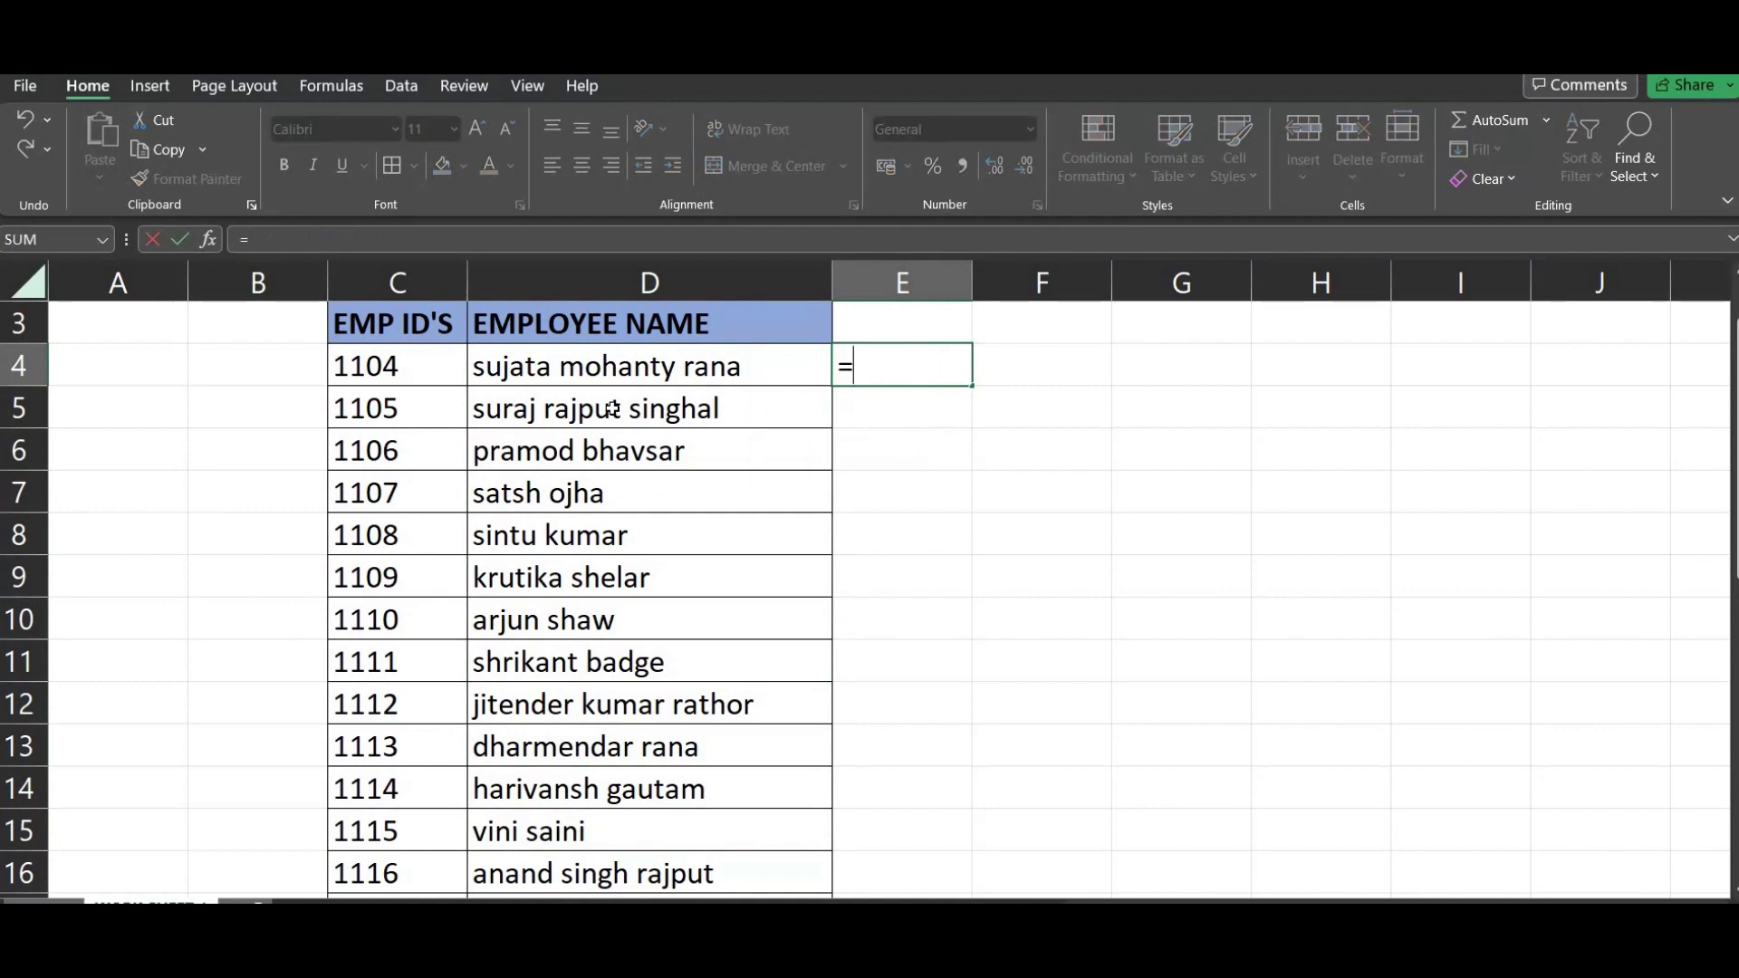
text(U)
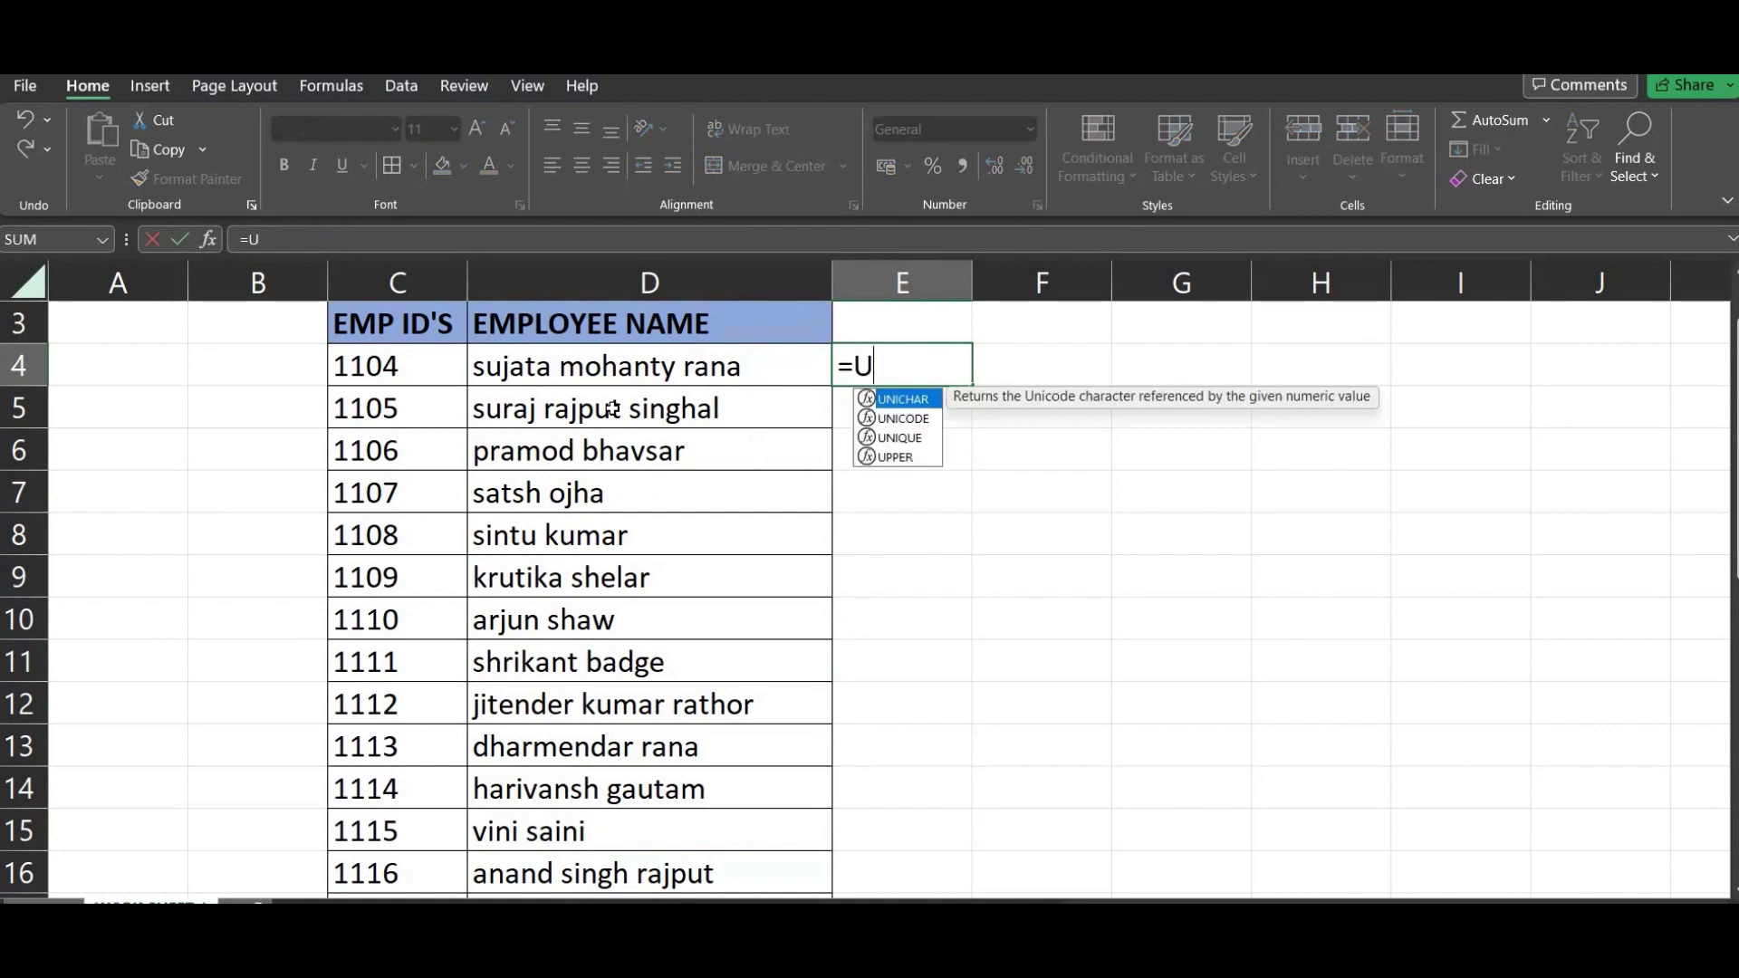
text(PPER)
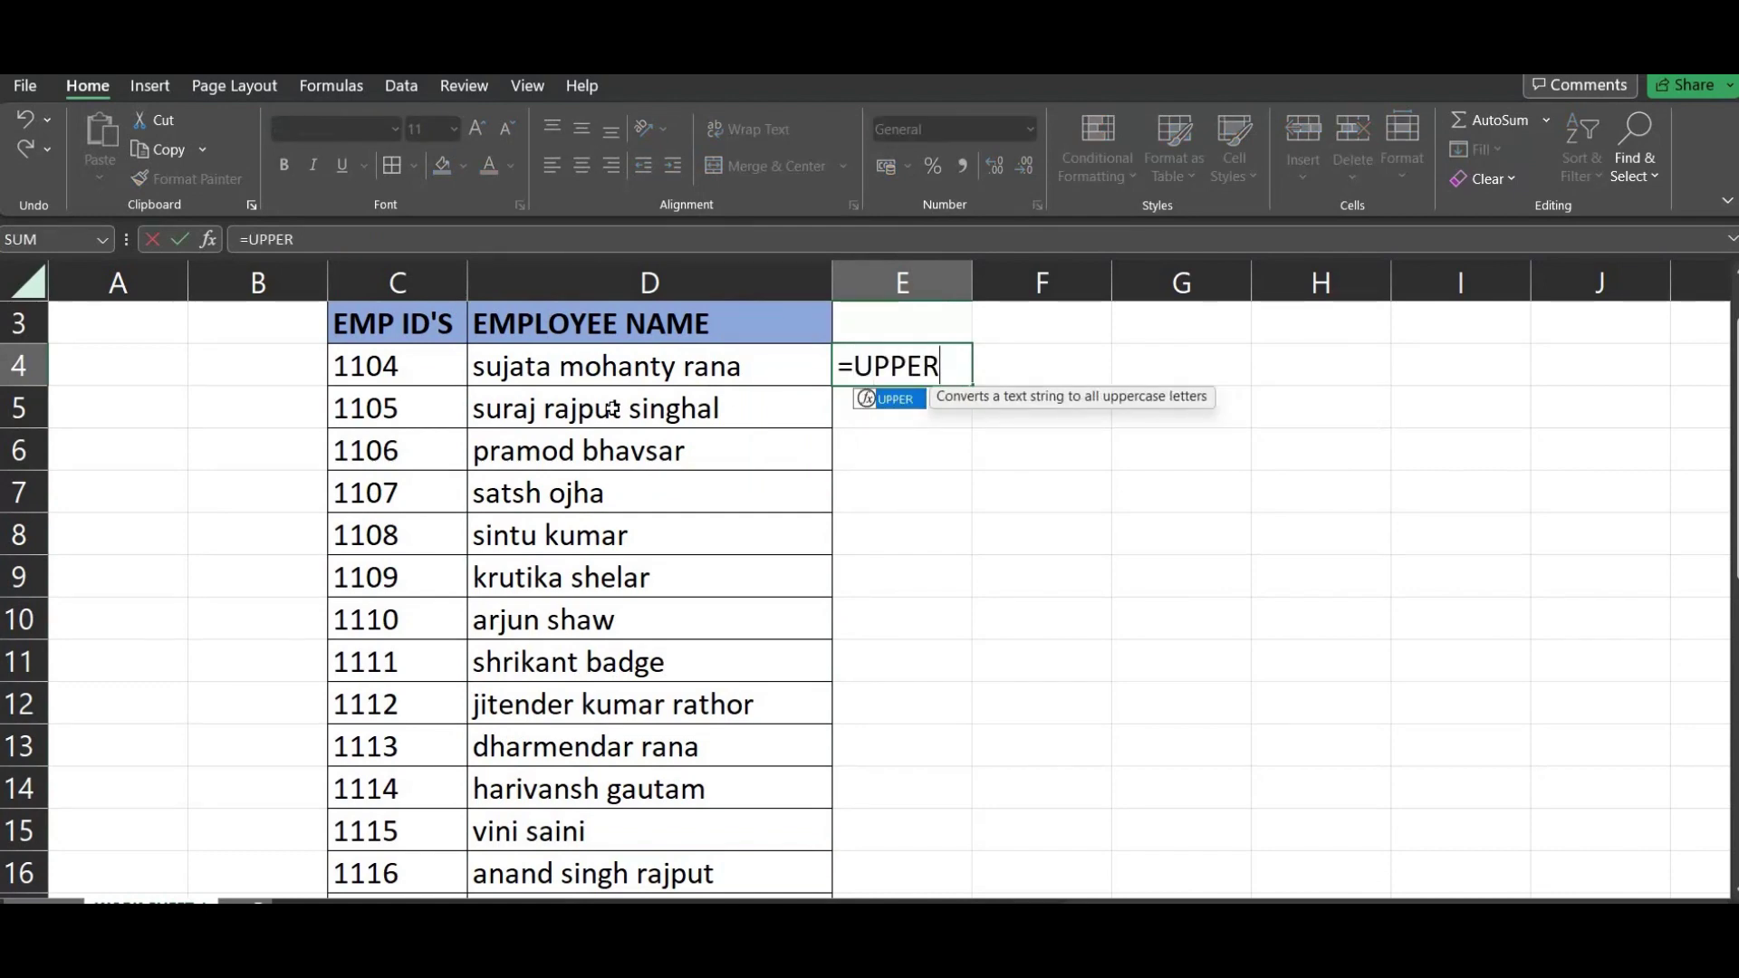
text(()
key(Left)
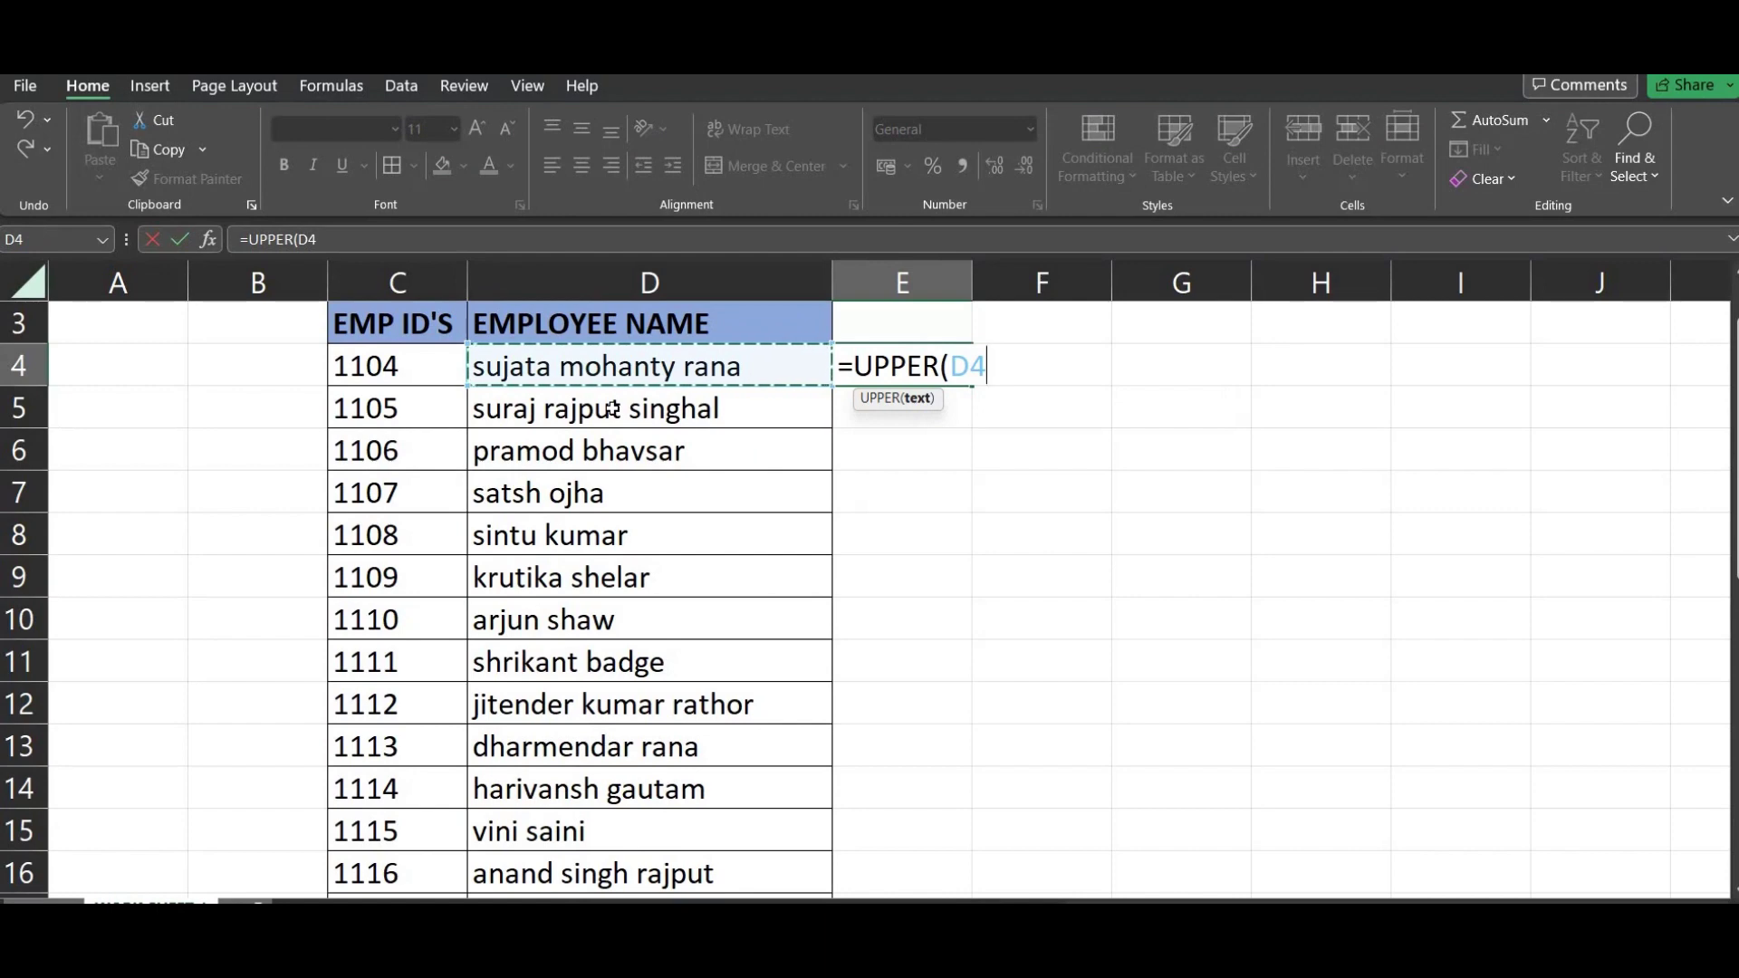
key(Return)
- Copy the UPPER formula from E4 down column E beside the employee names below it
key(Up)
key(ctrl+c)
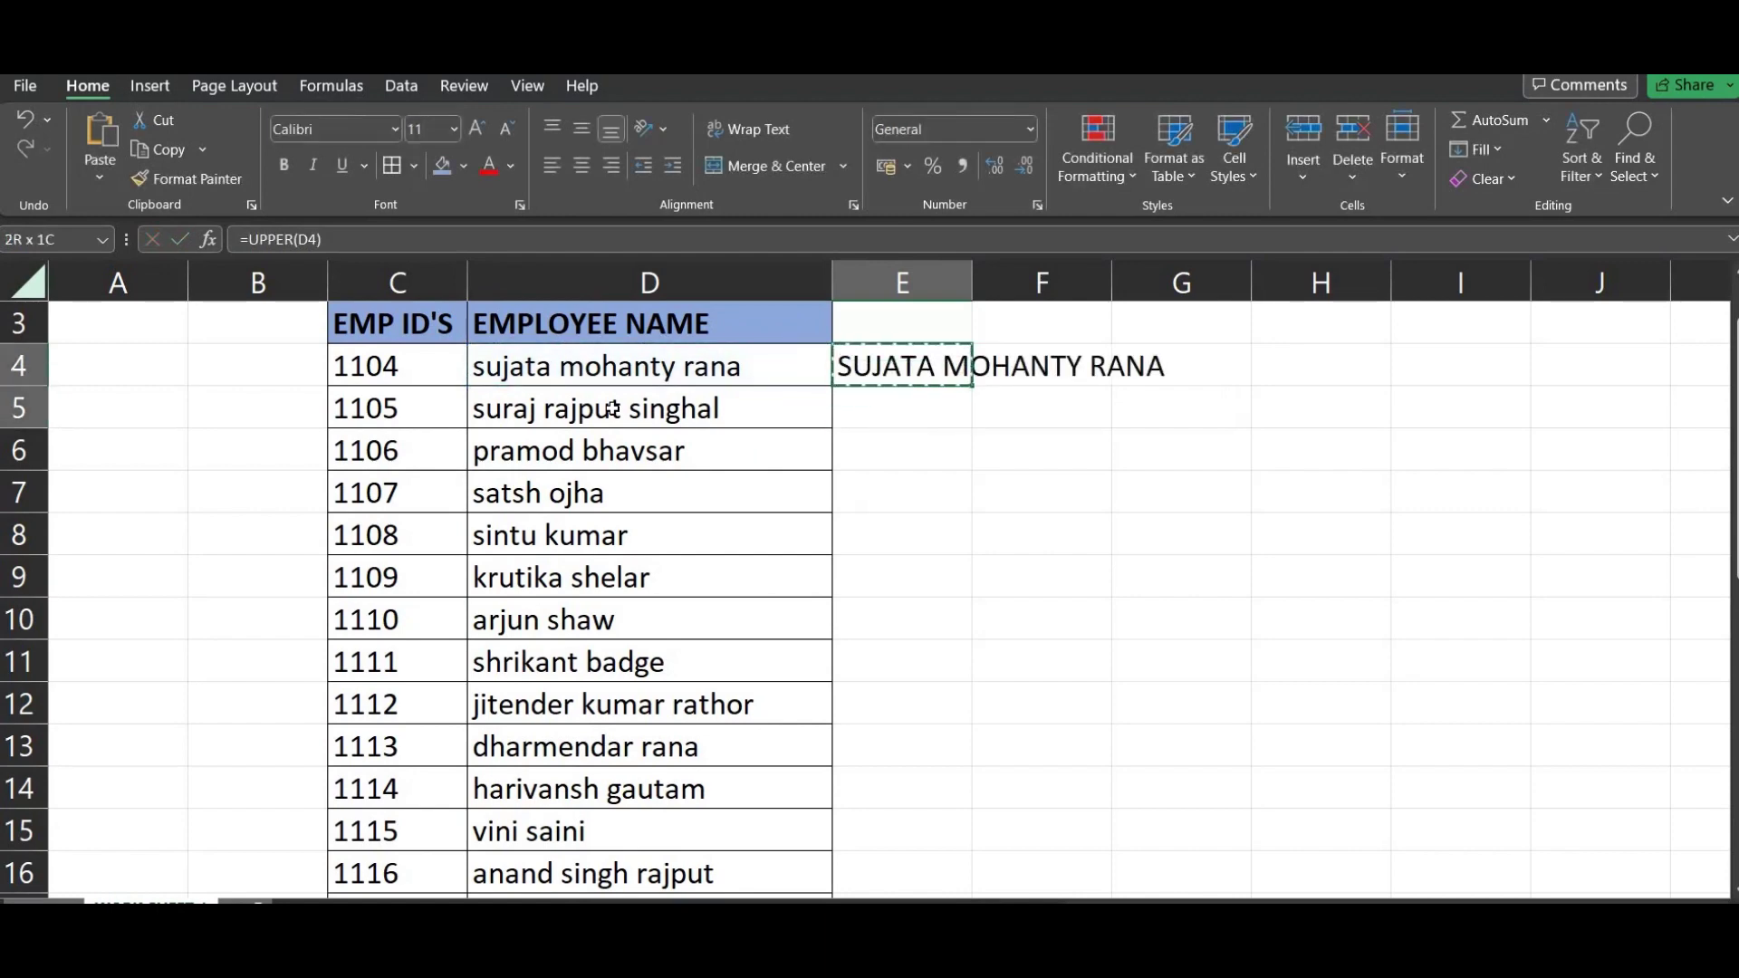
key(shift+Down)
key(shift+Down)
key(shift+Down)
key(shift+Down)
key(shift+Down)
key(shift+Down)
key(shift+Down)
key(shift+Down)
key(shift+Down)
key(shift+Down)
key(ctrl+v)
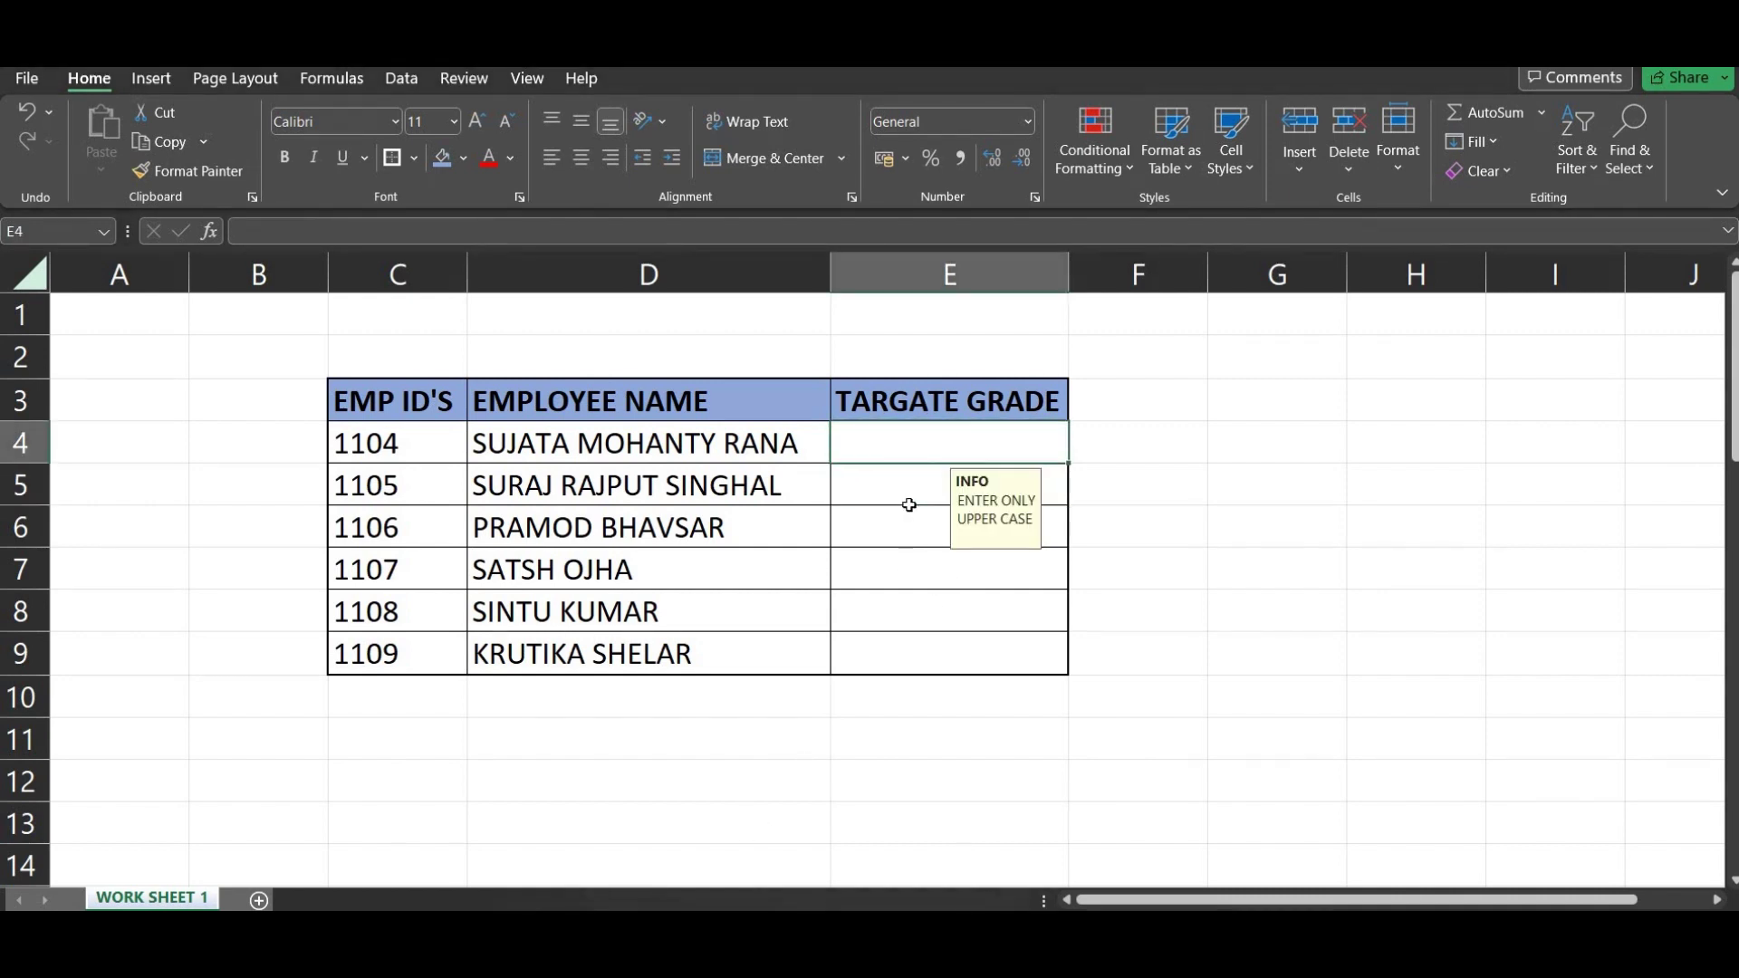
- Add a data validation input message to the TARGATE GRADE cells E5:E9 with the title INFO and the message DAFSKDJH
click(910, 505)
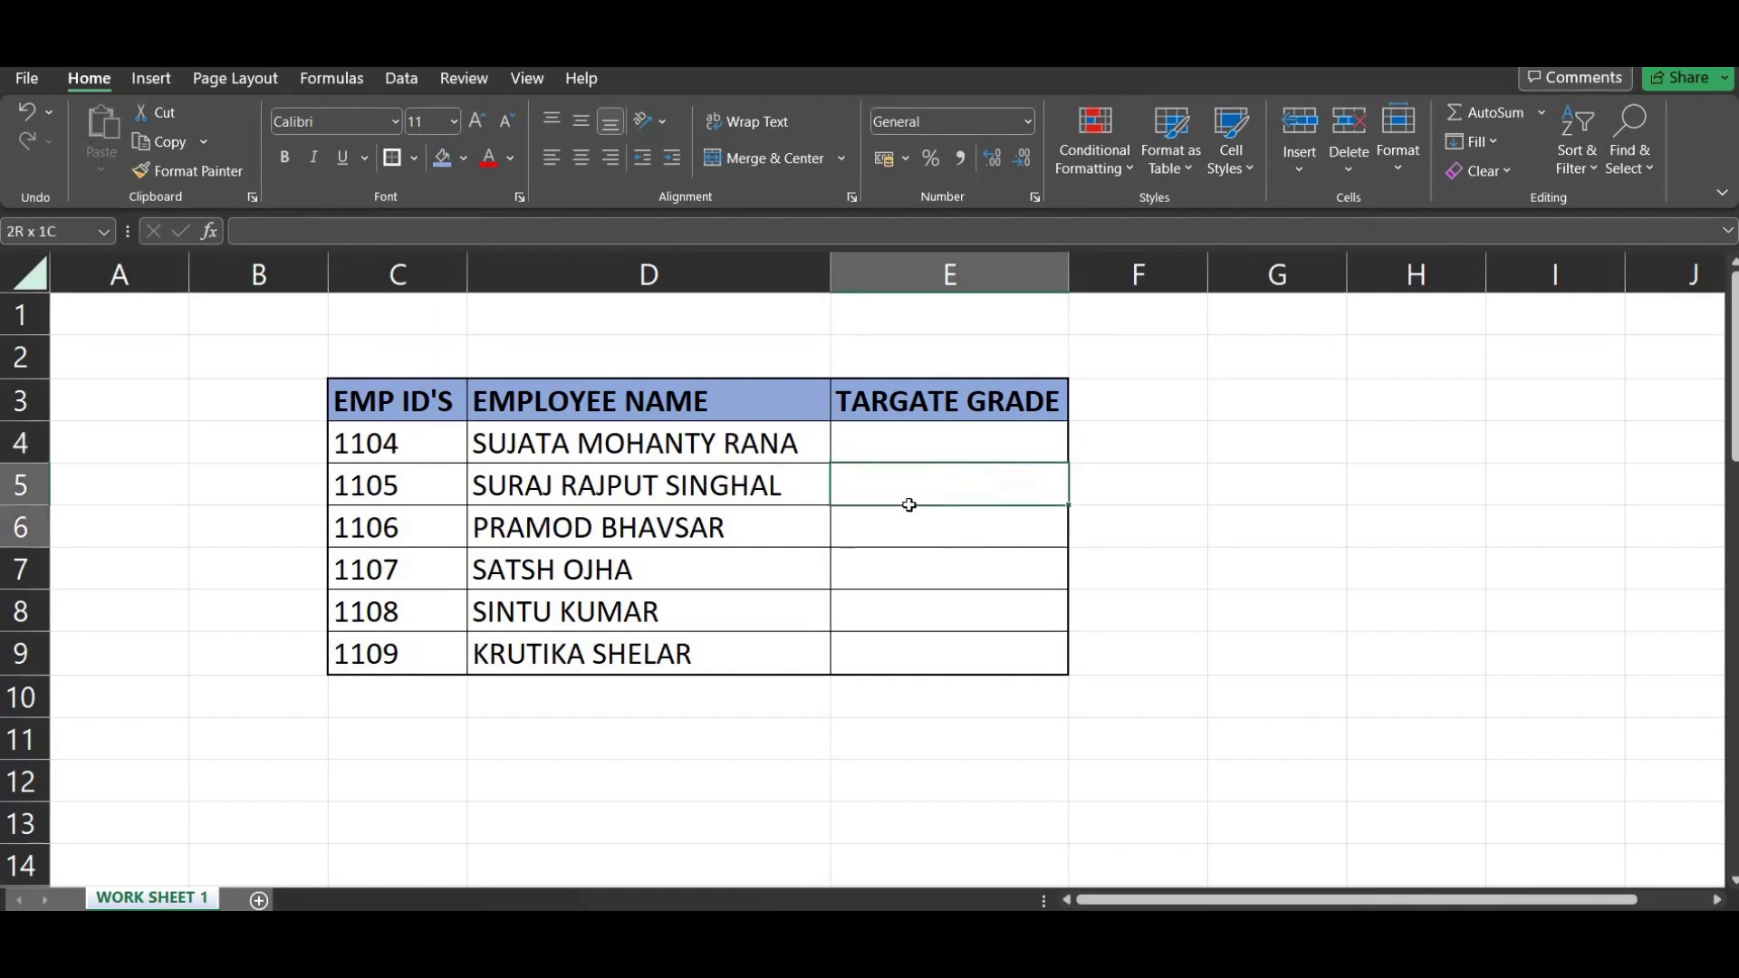
key(shift+Down)
key(shift+Down)
key(shift+Down)
key(shift+Down)
key(shift+Down)
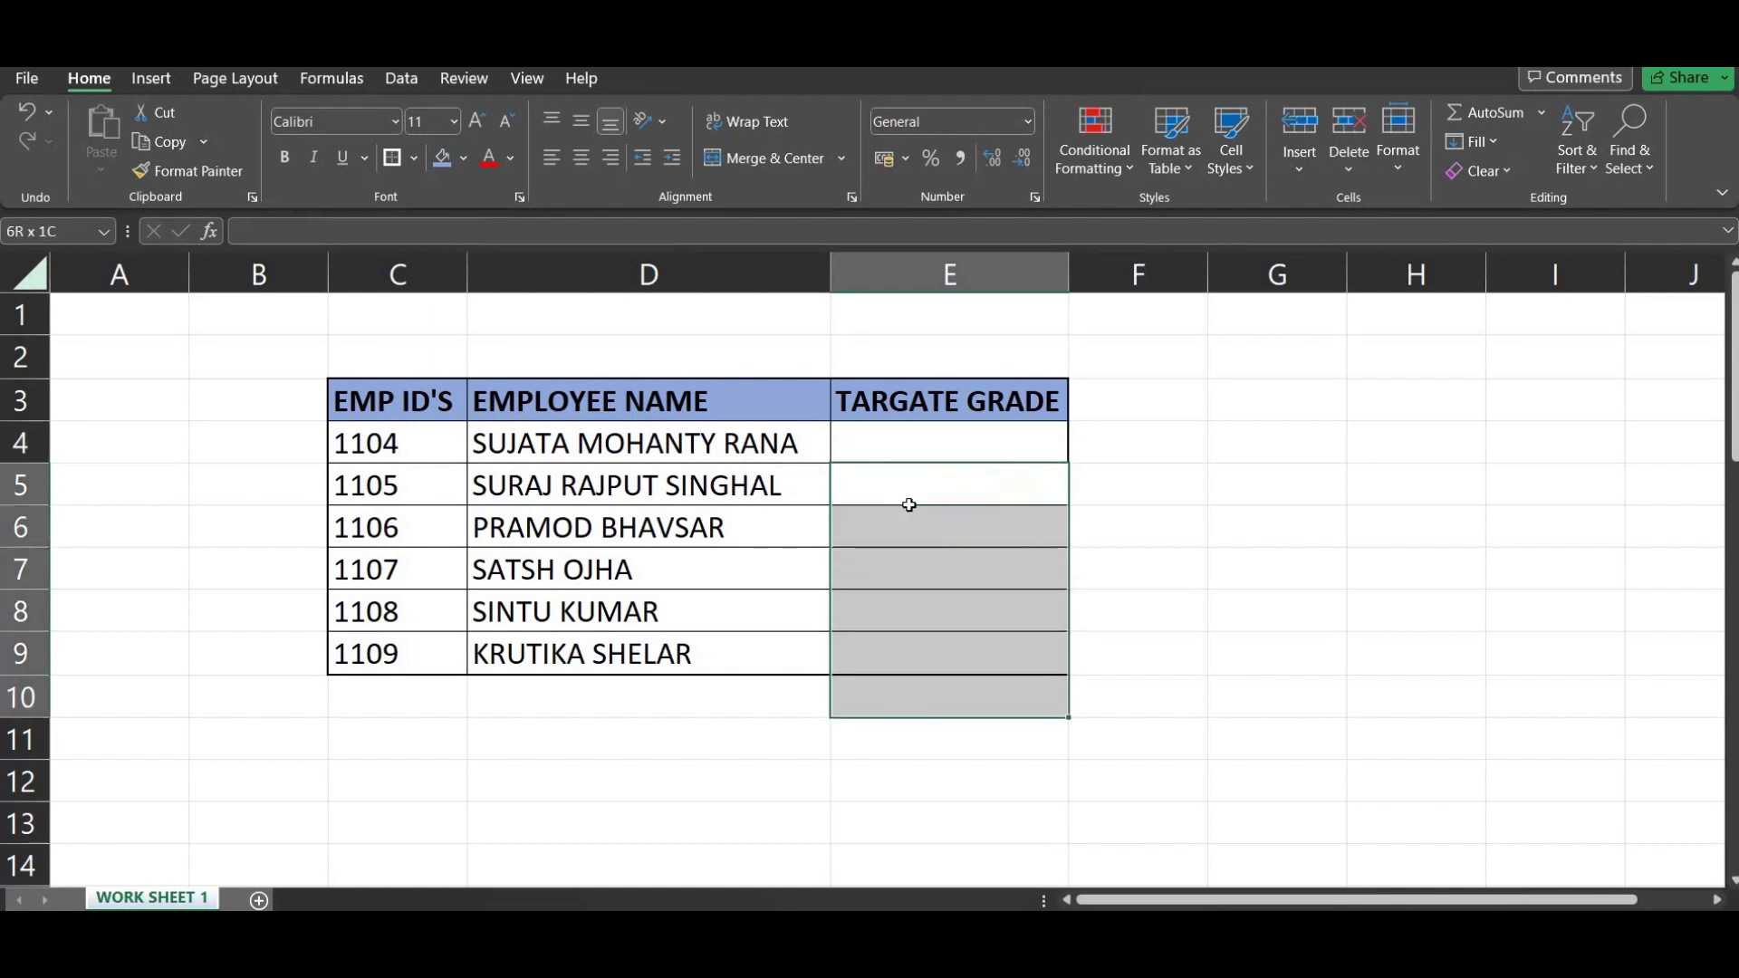
key(shift+Up)
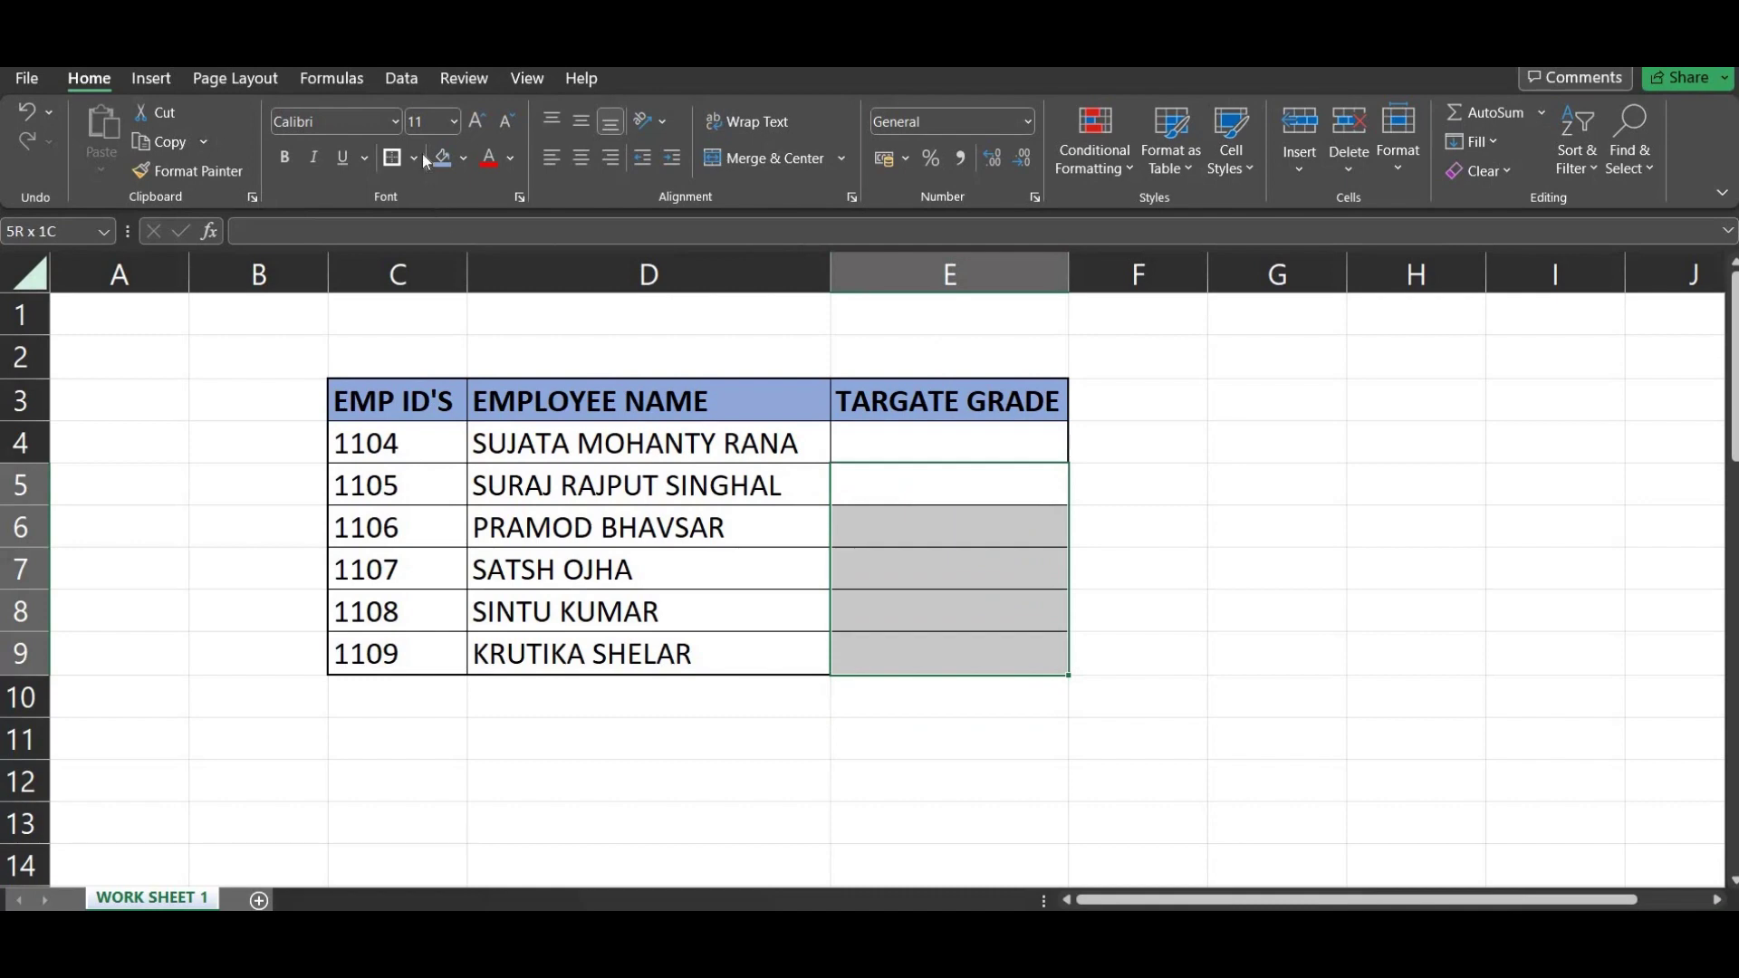
click(400, 77)
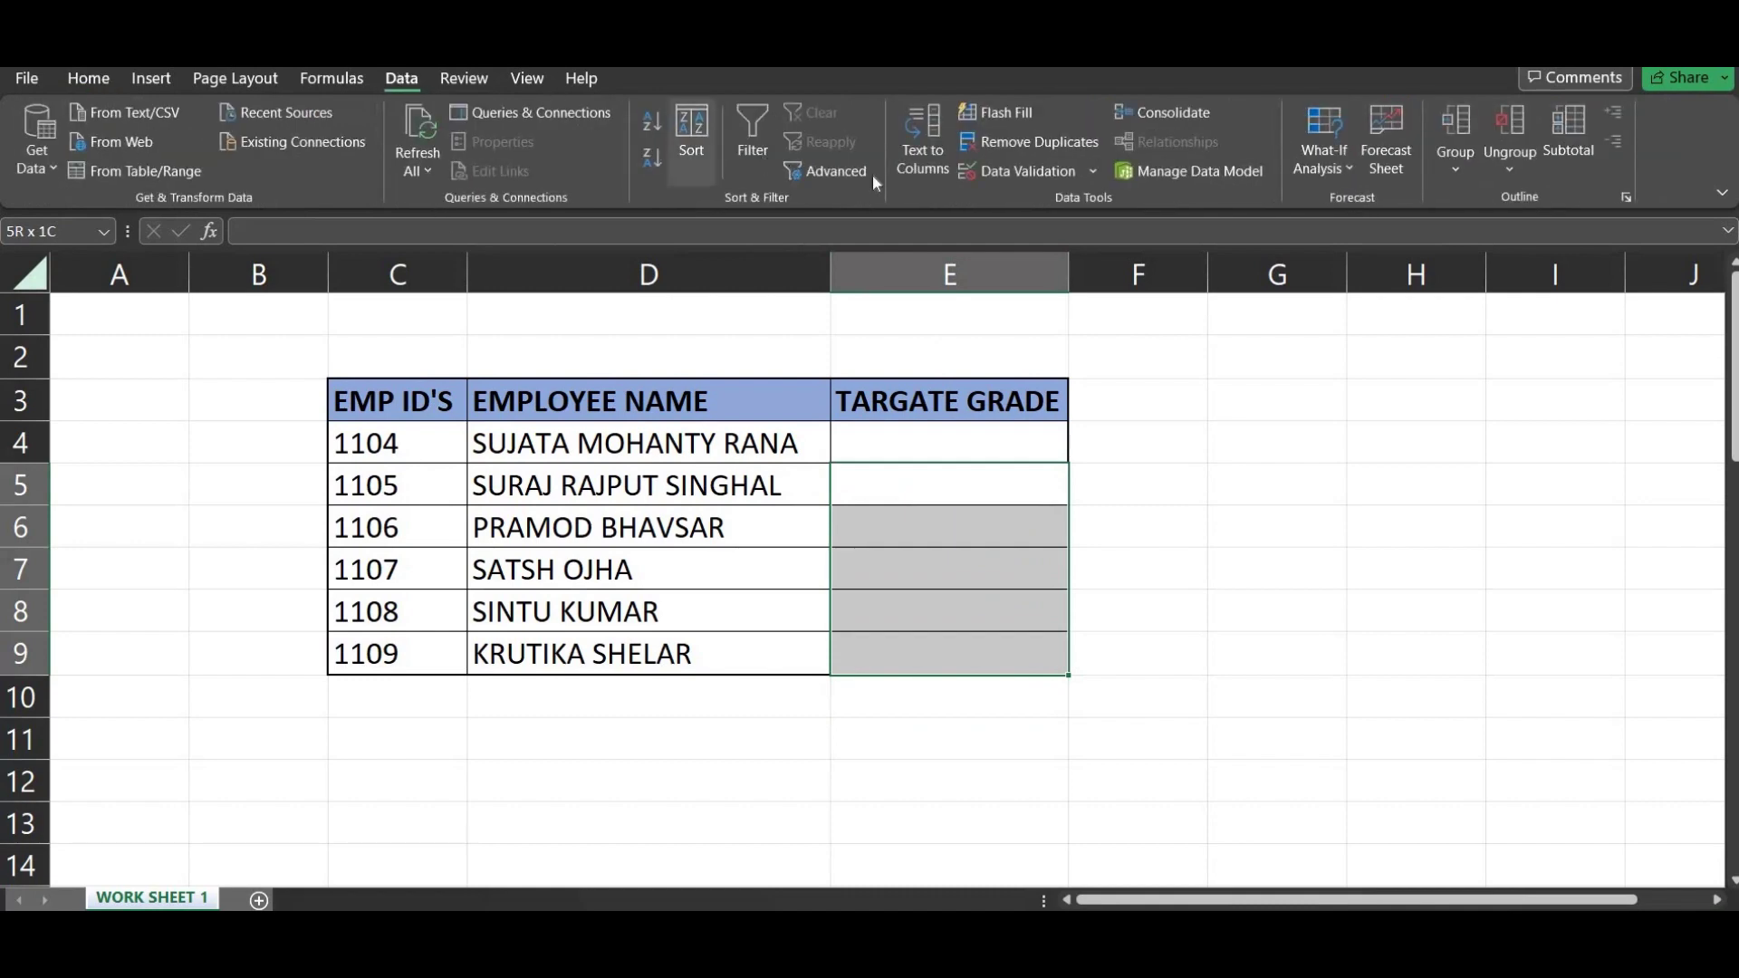
click(1020, 177)
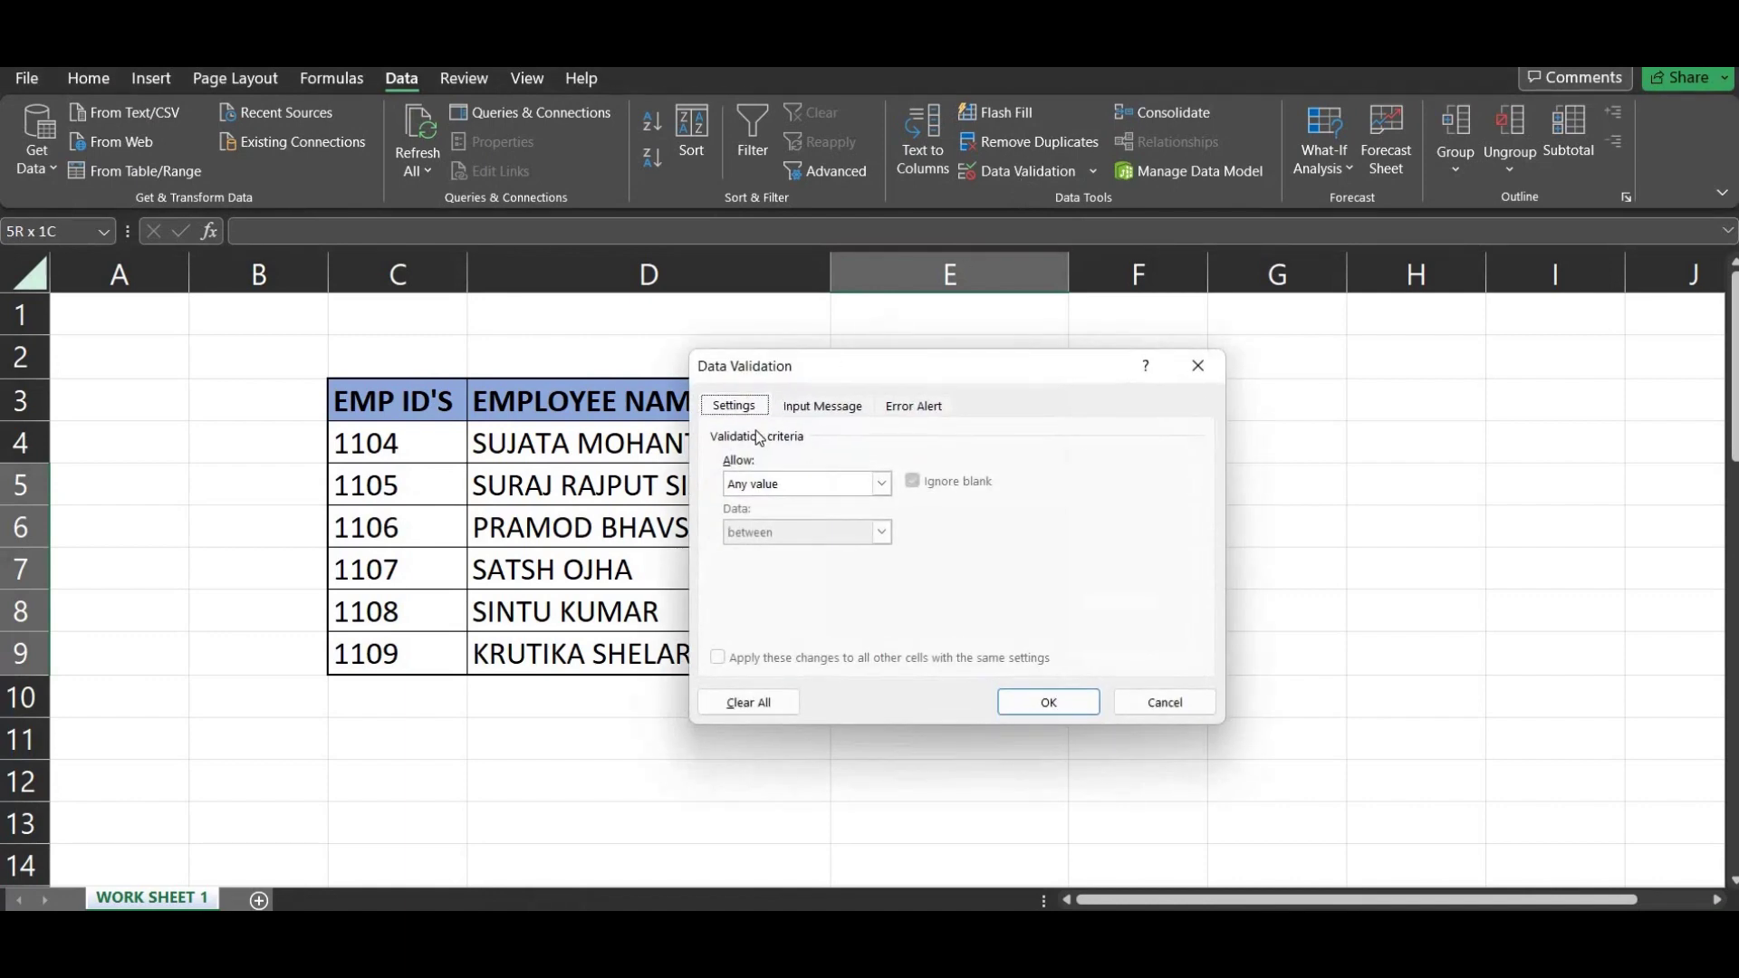
click(858, 409)
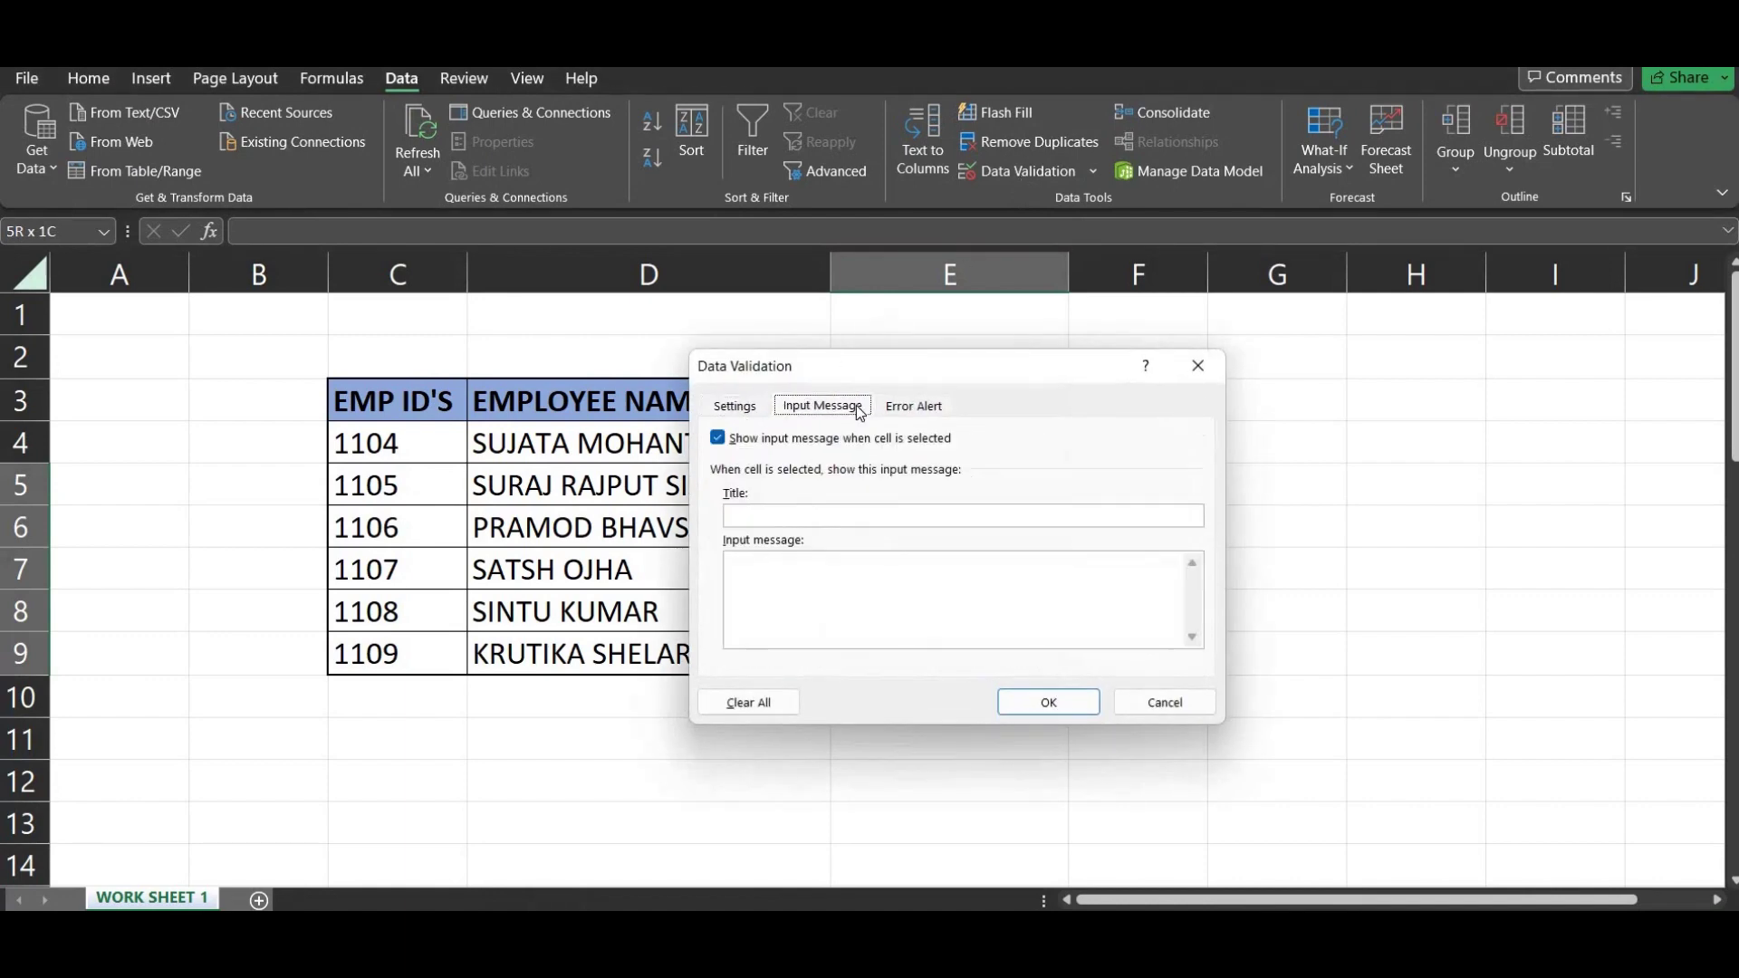
click(818, 518)
text(IN)
text(ENTE)
key(BackSpace)
key(BackSpace)
key(BackSpace)
key(BackSpace)
text(DAFSKDJH)
click(1047, 703)
- Check the input message on the individual cells of the TARGATE GRADE column
click(963, 707)
key(Up)
key(Up)
key(Up)
key(Up)
key(Up)
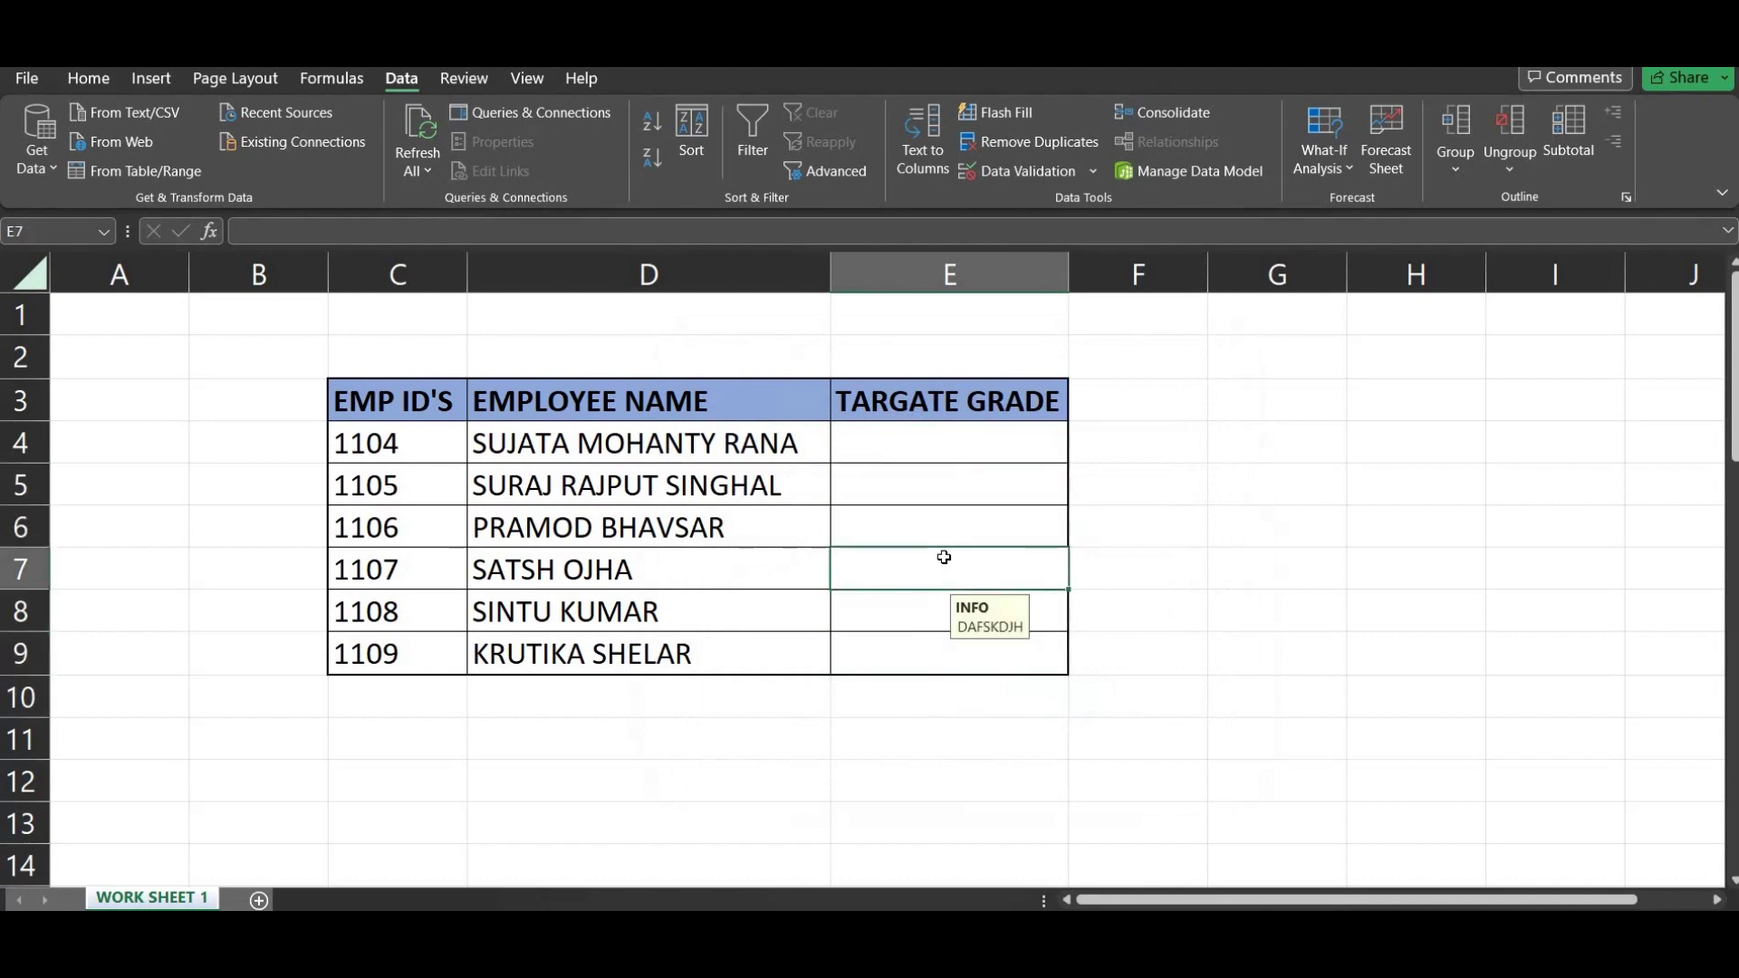
key(Down)
key(Down)
key(Down)
key(Down)
key(Up)
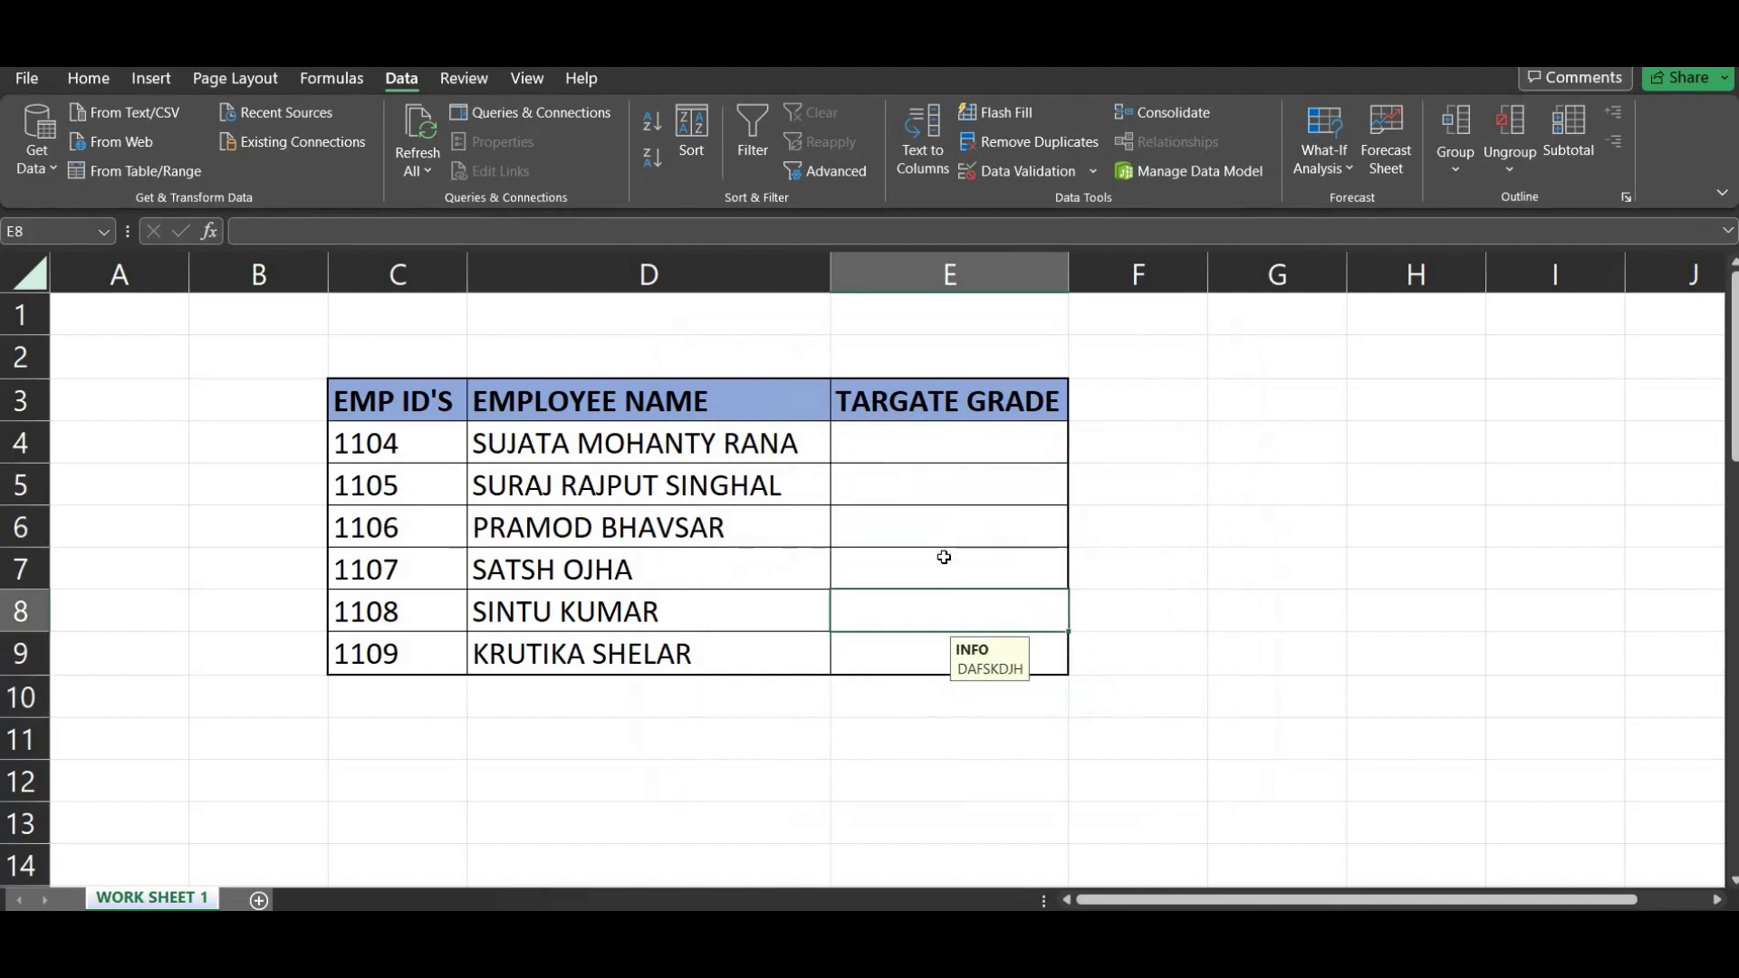
key(Down)
key(Up)
key(Up)
key(Up)
key(Up)
key(Down)
key(Down)
key(Down)
key(Down)
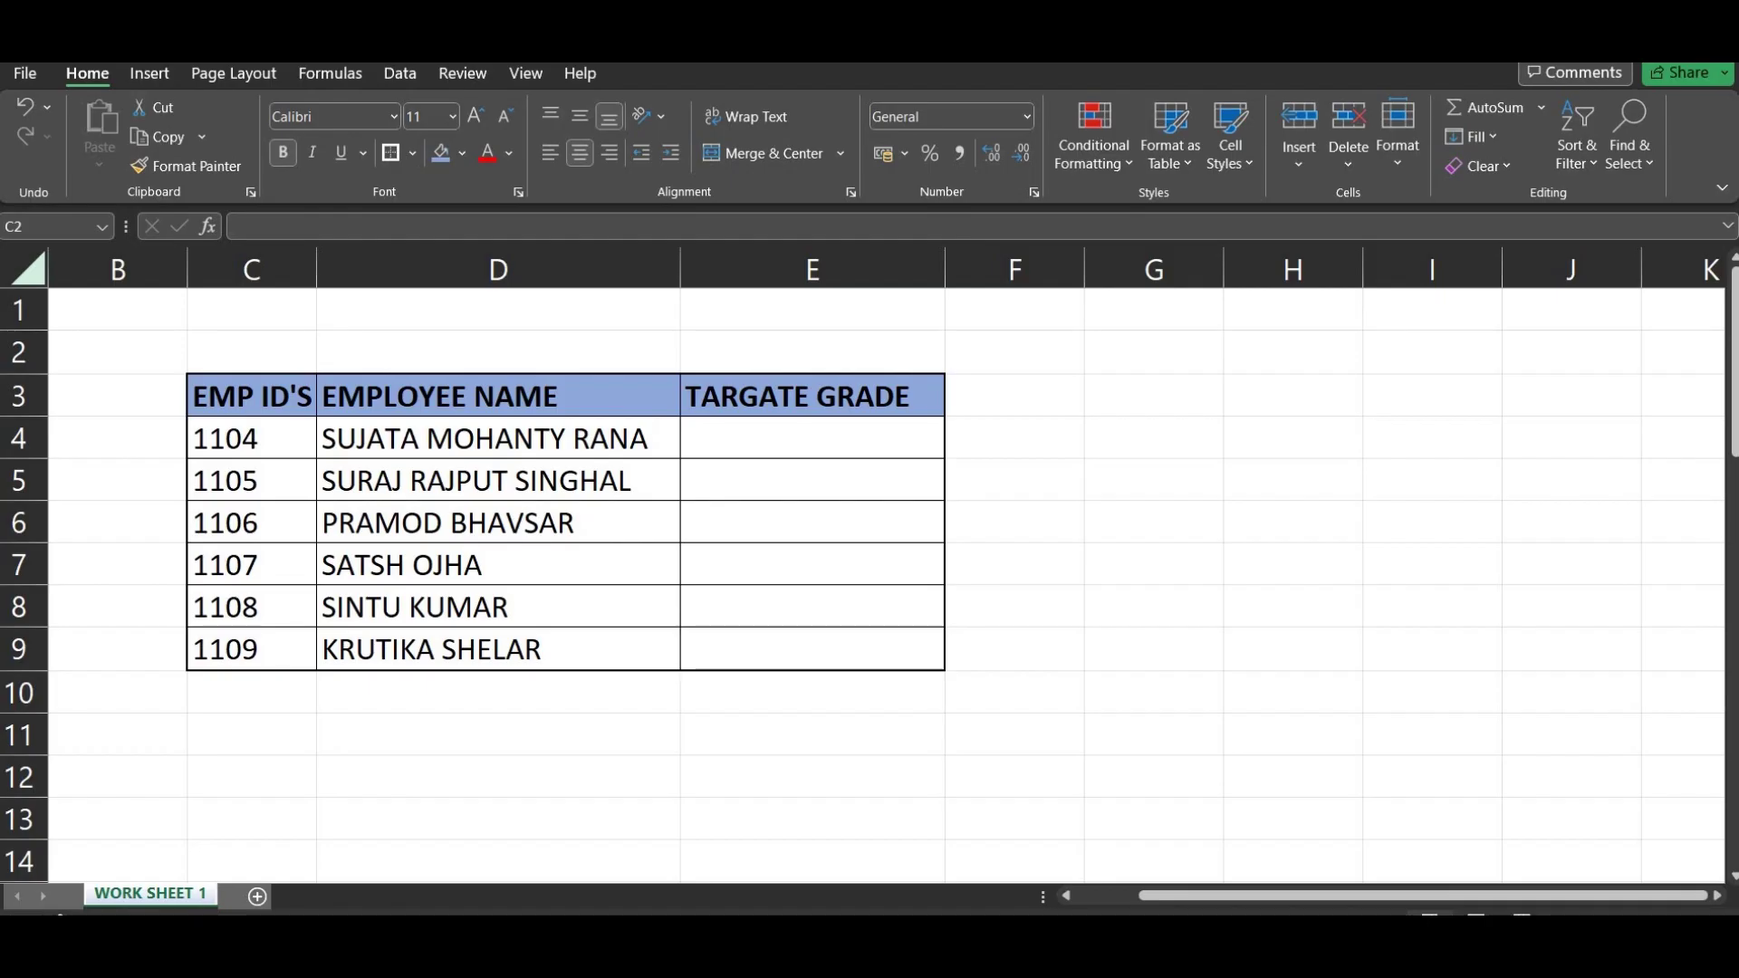
- Enter DETAILS in cell C2 as a heading above the employee table
click(296, 429)
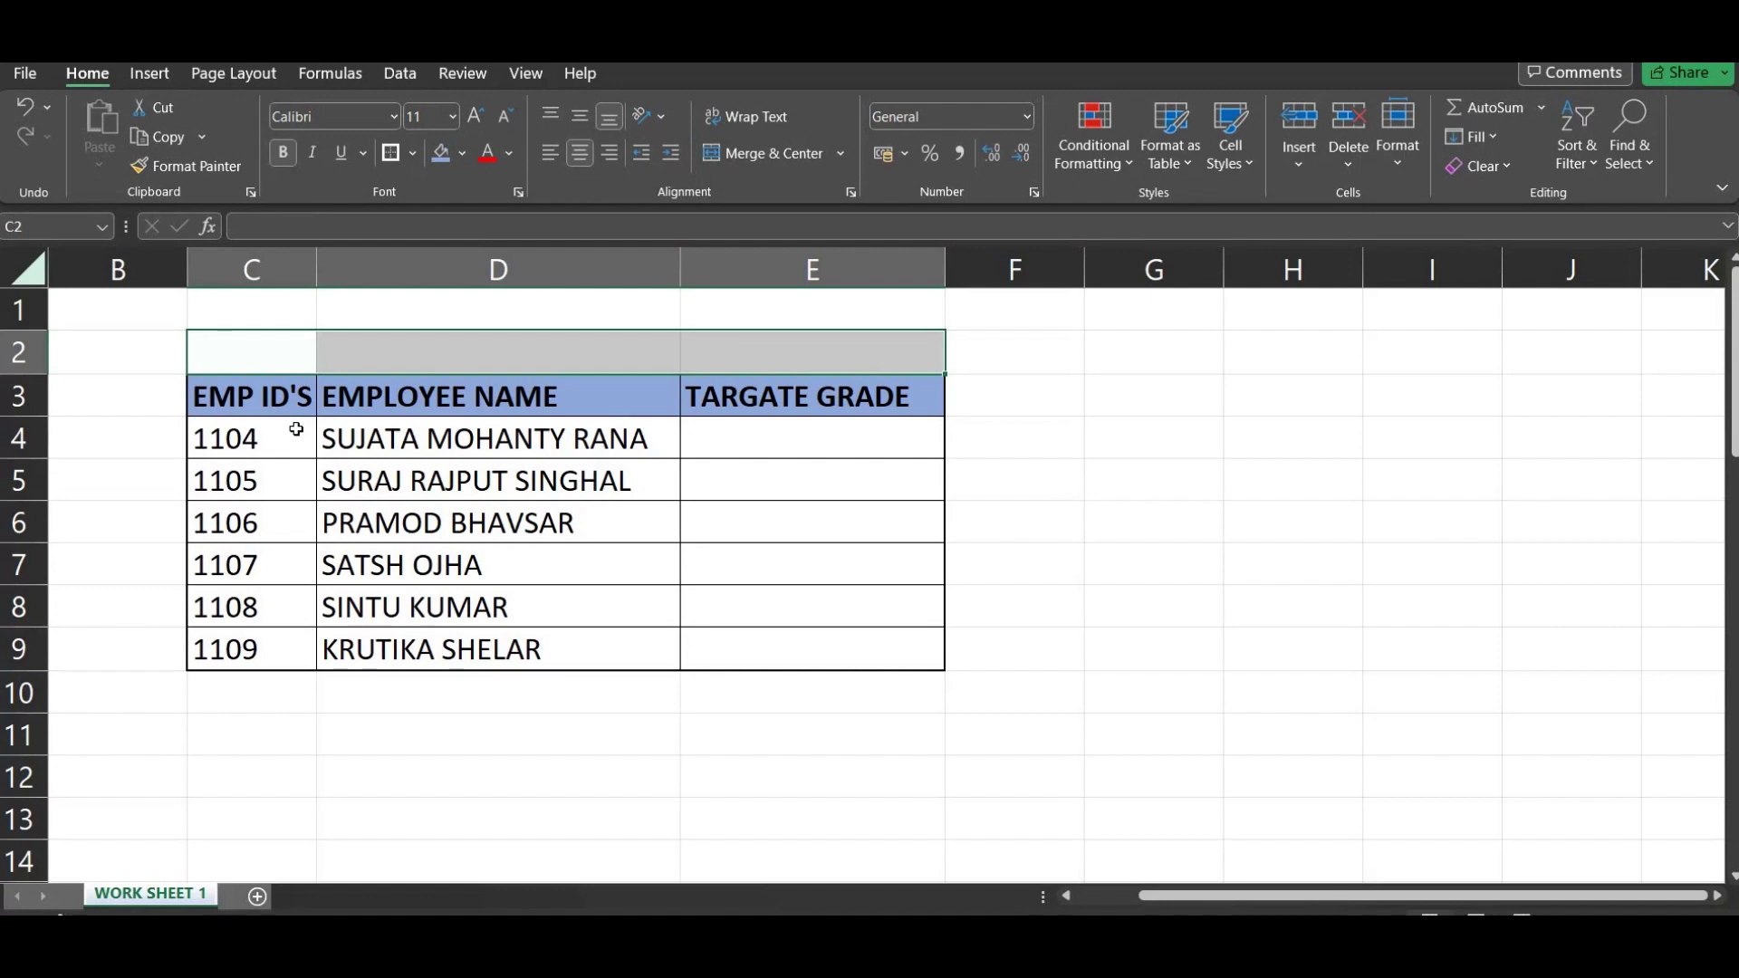
click(378, 557)
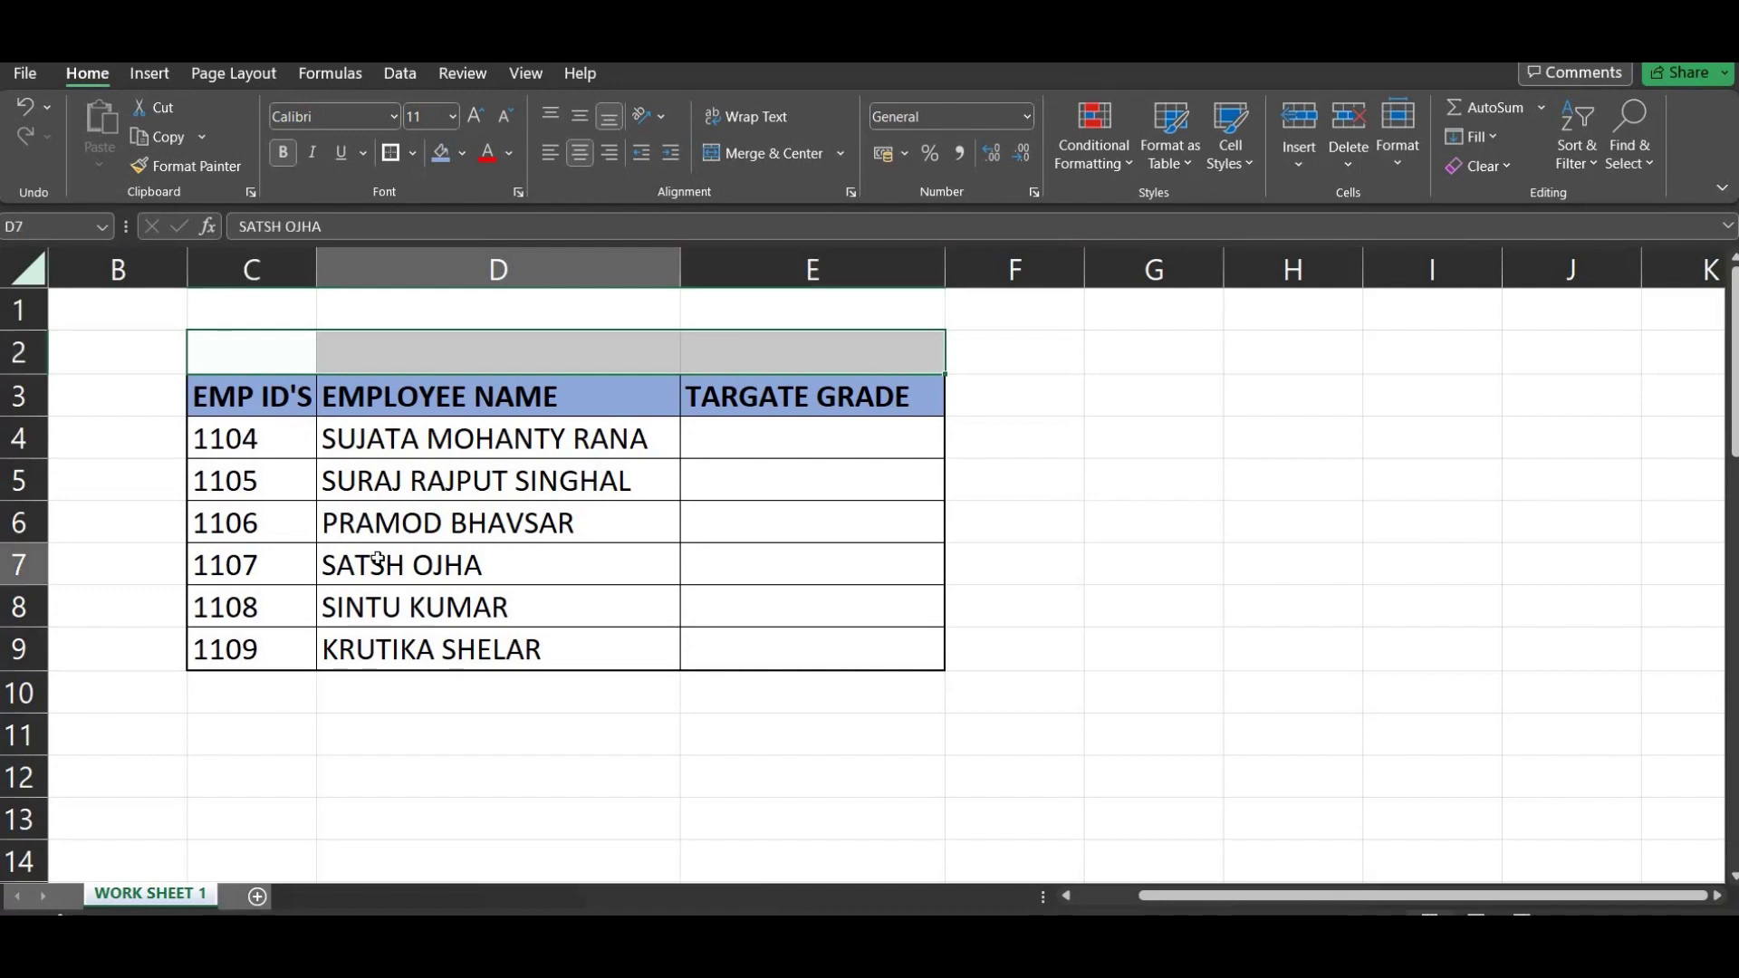
click(238, 351)
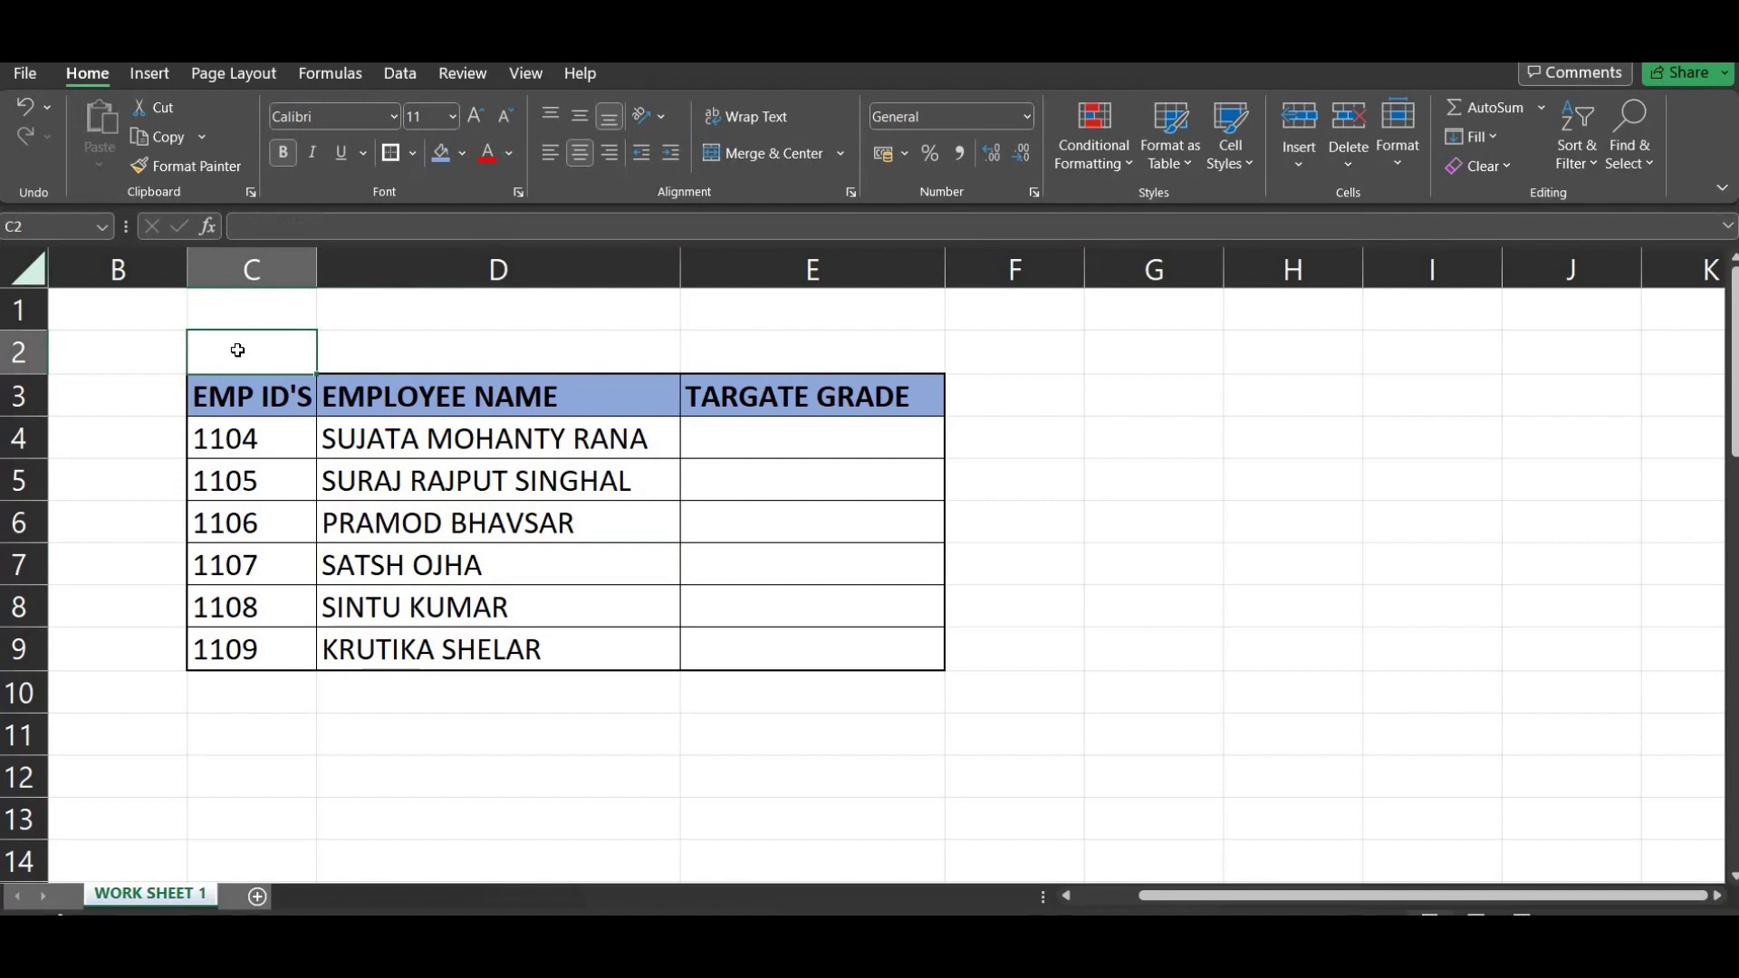
key(Down)
key(Up)
text(deta)
key(BackSpace)
key(BackSpace)
key(BackSpace)
key(BackSpace)
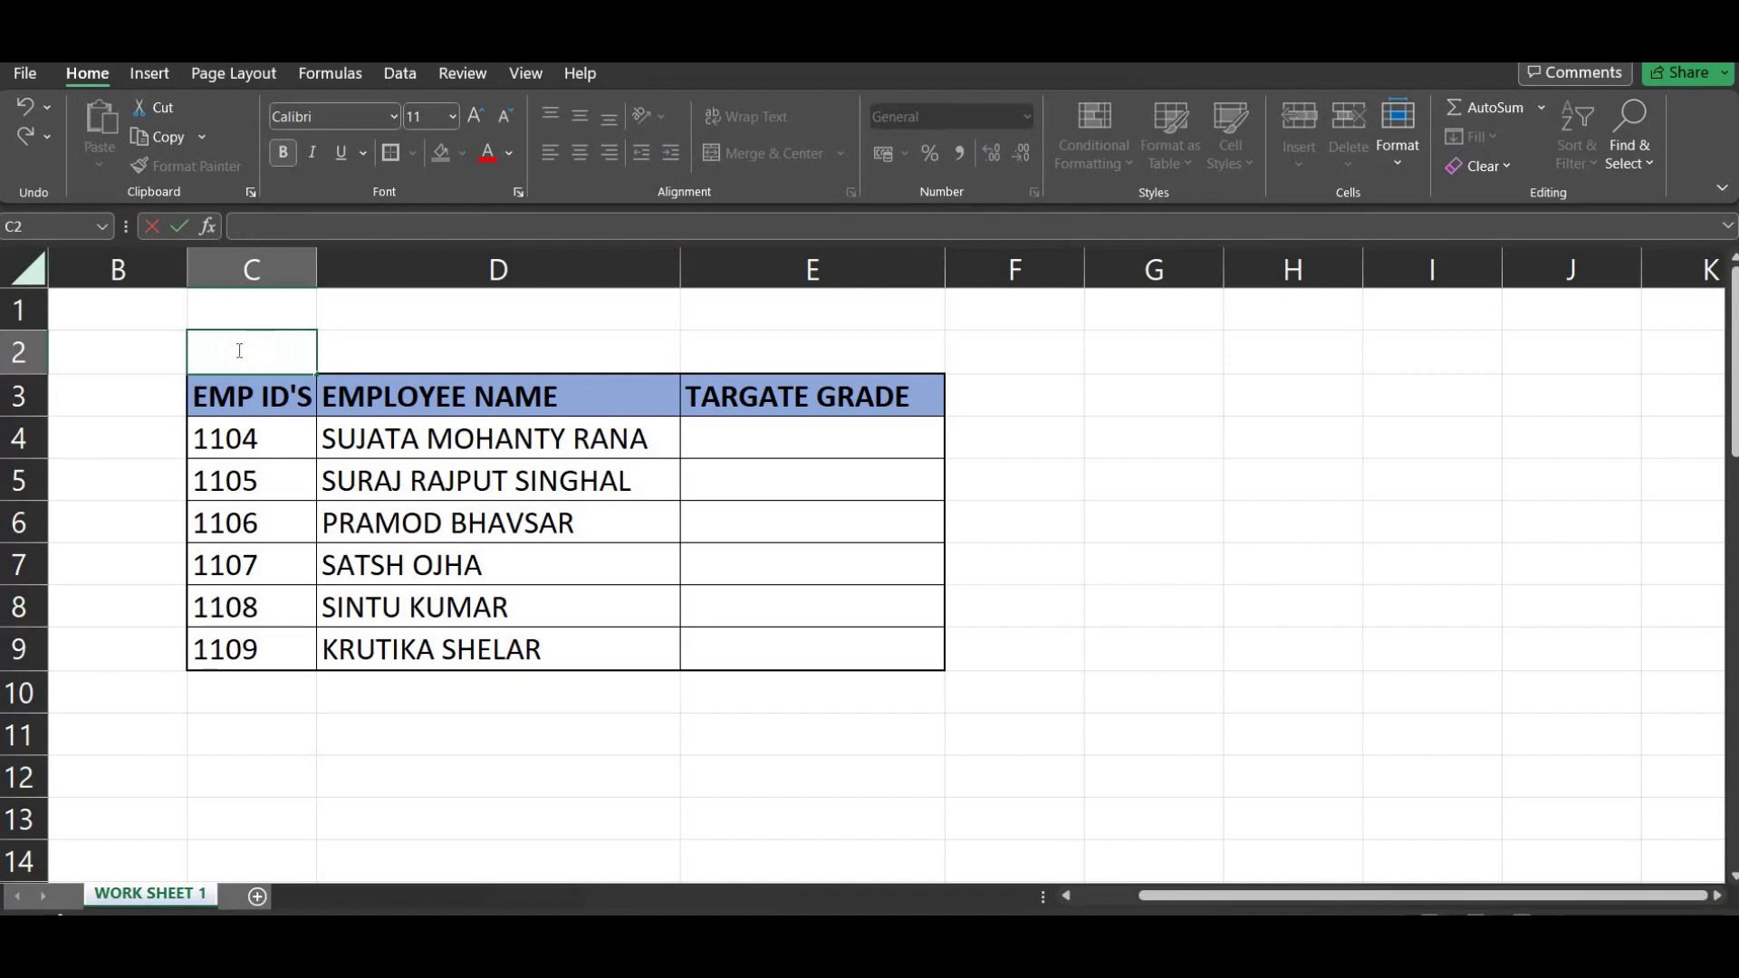
text(DETAILS)
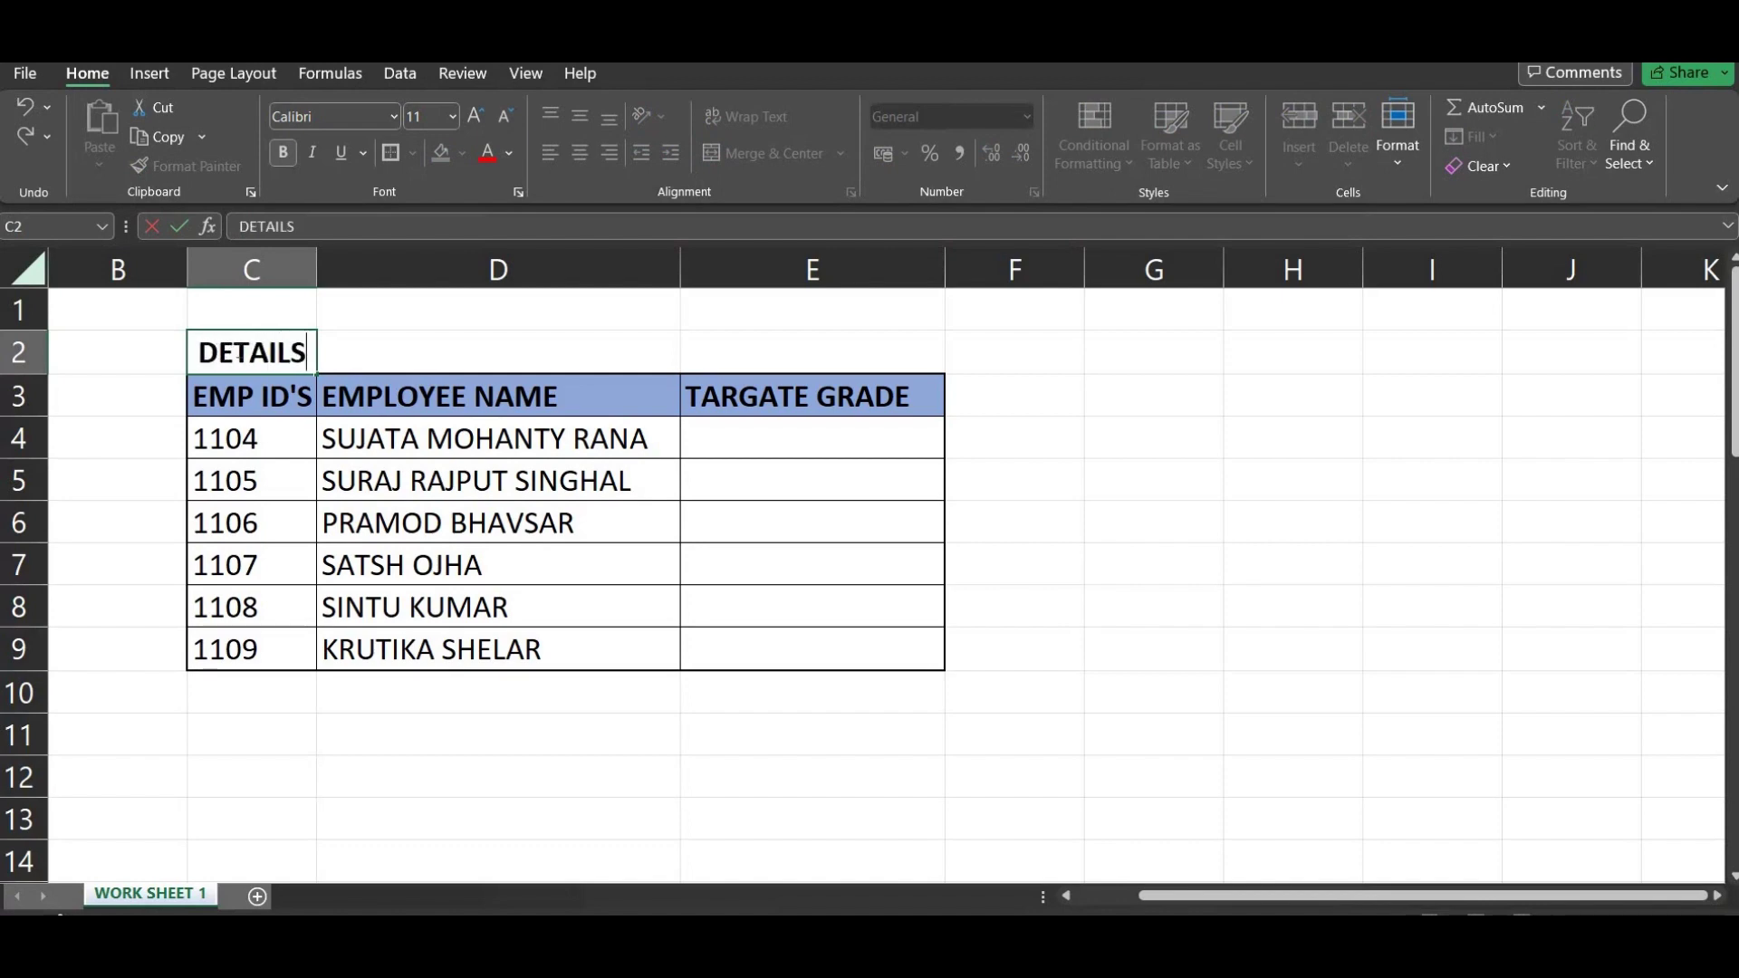
key(Return)
click(238, 350)
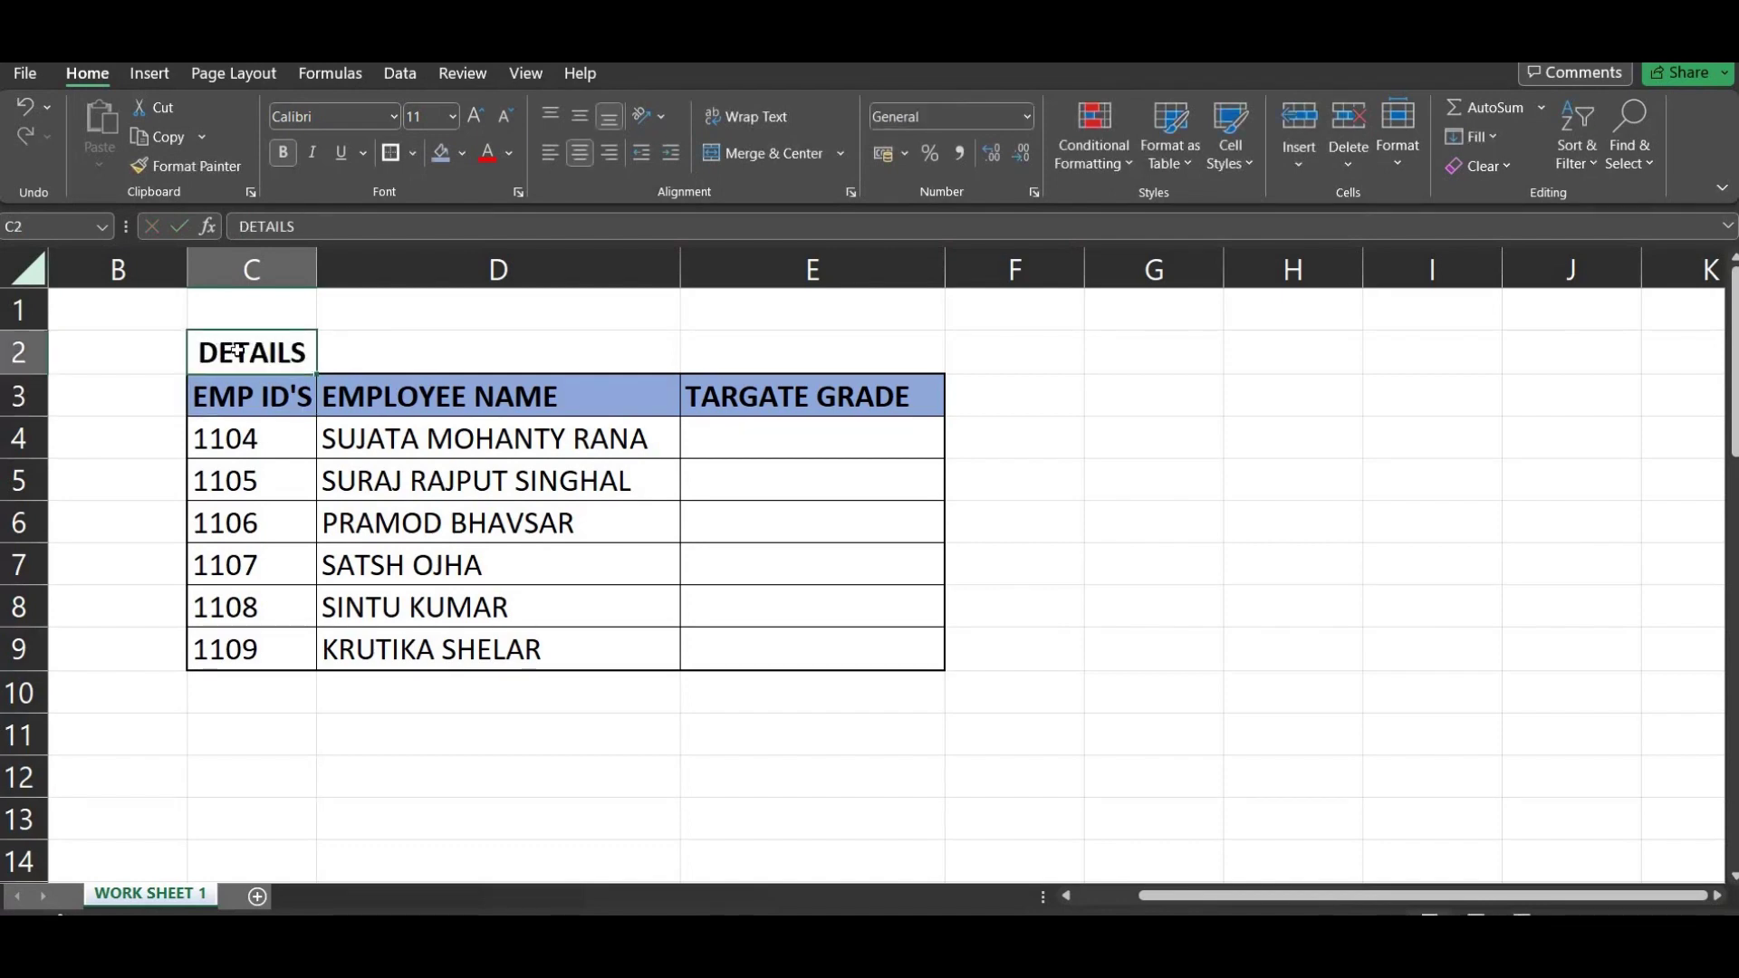
- Center the DETAILS heading over the table with Center Across Selection horizontal alignment on cells C2:E2
key(shift+Right)
key(shift+Right)
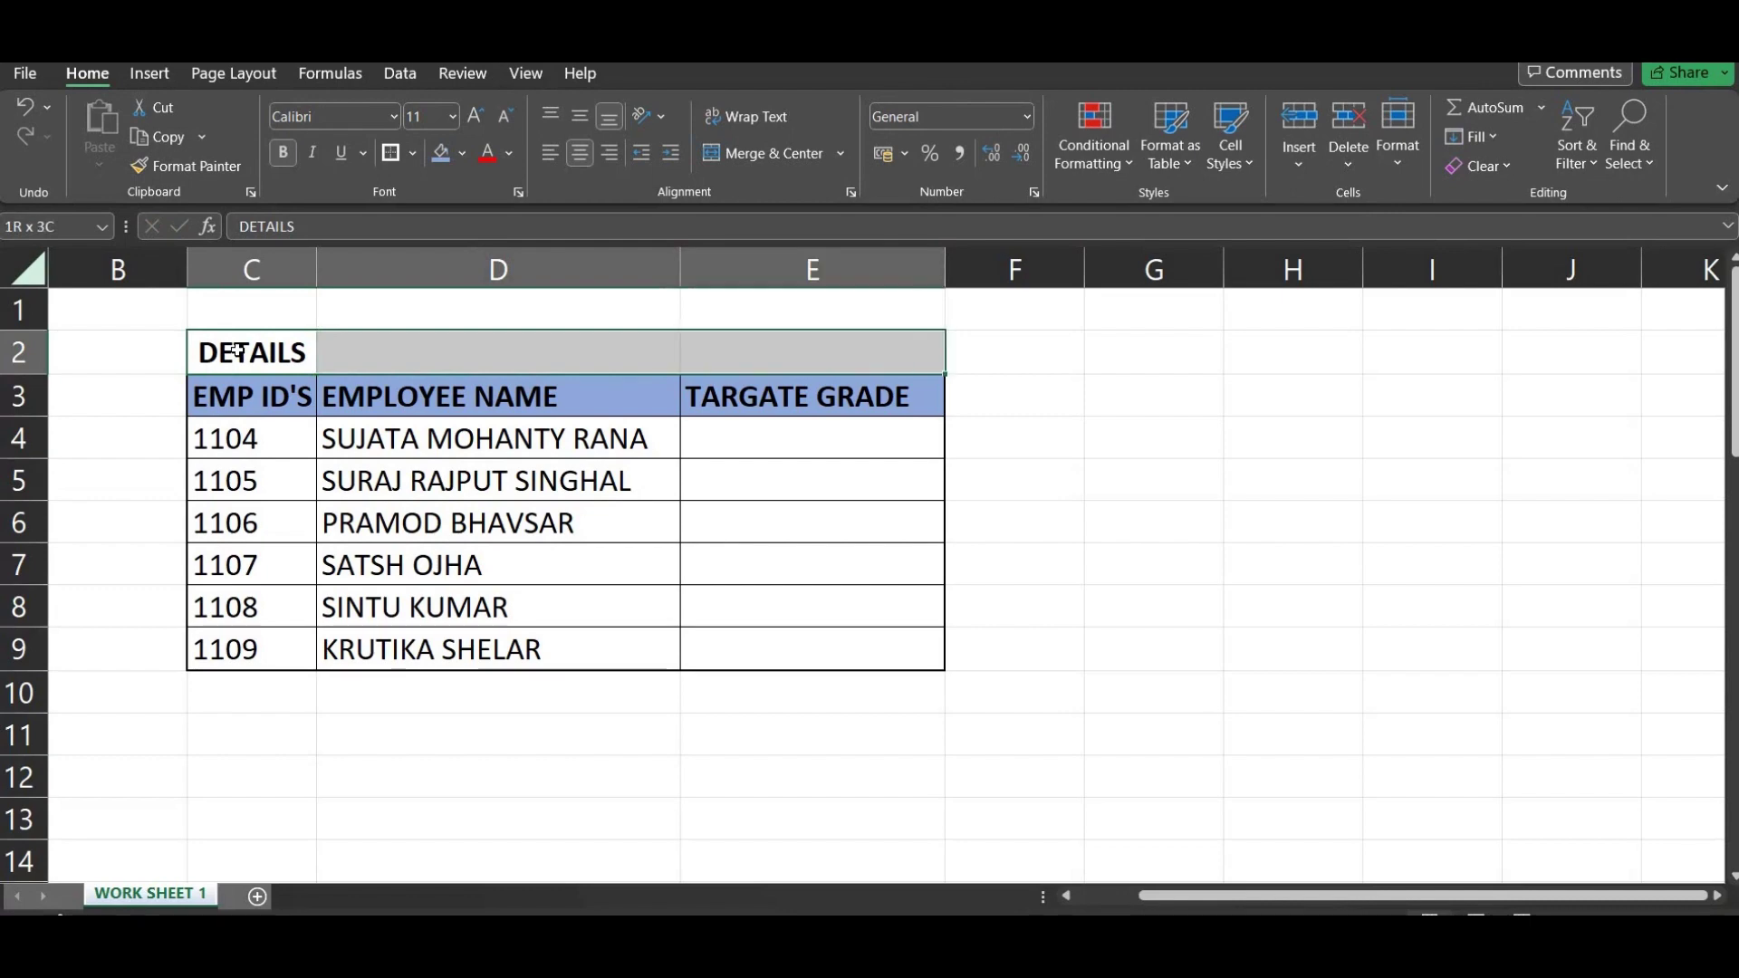
right_click(239, 353)
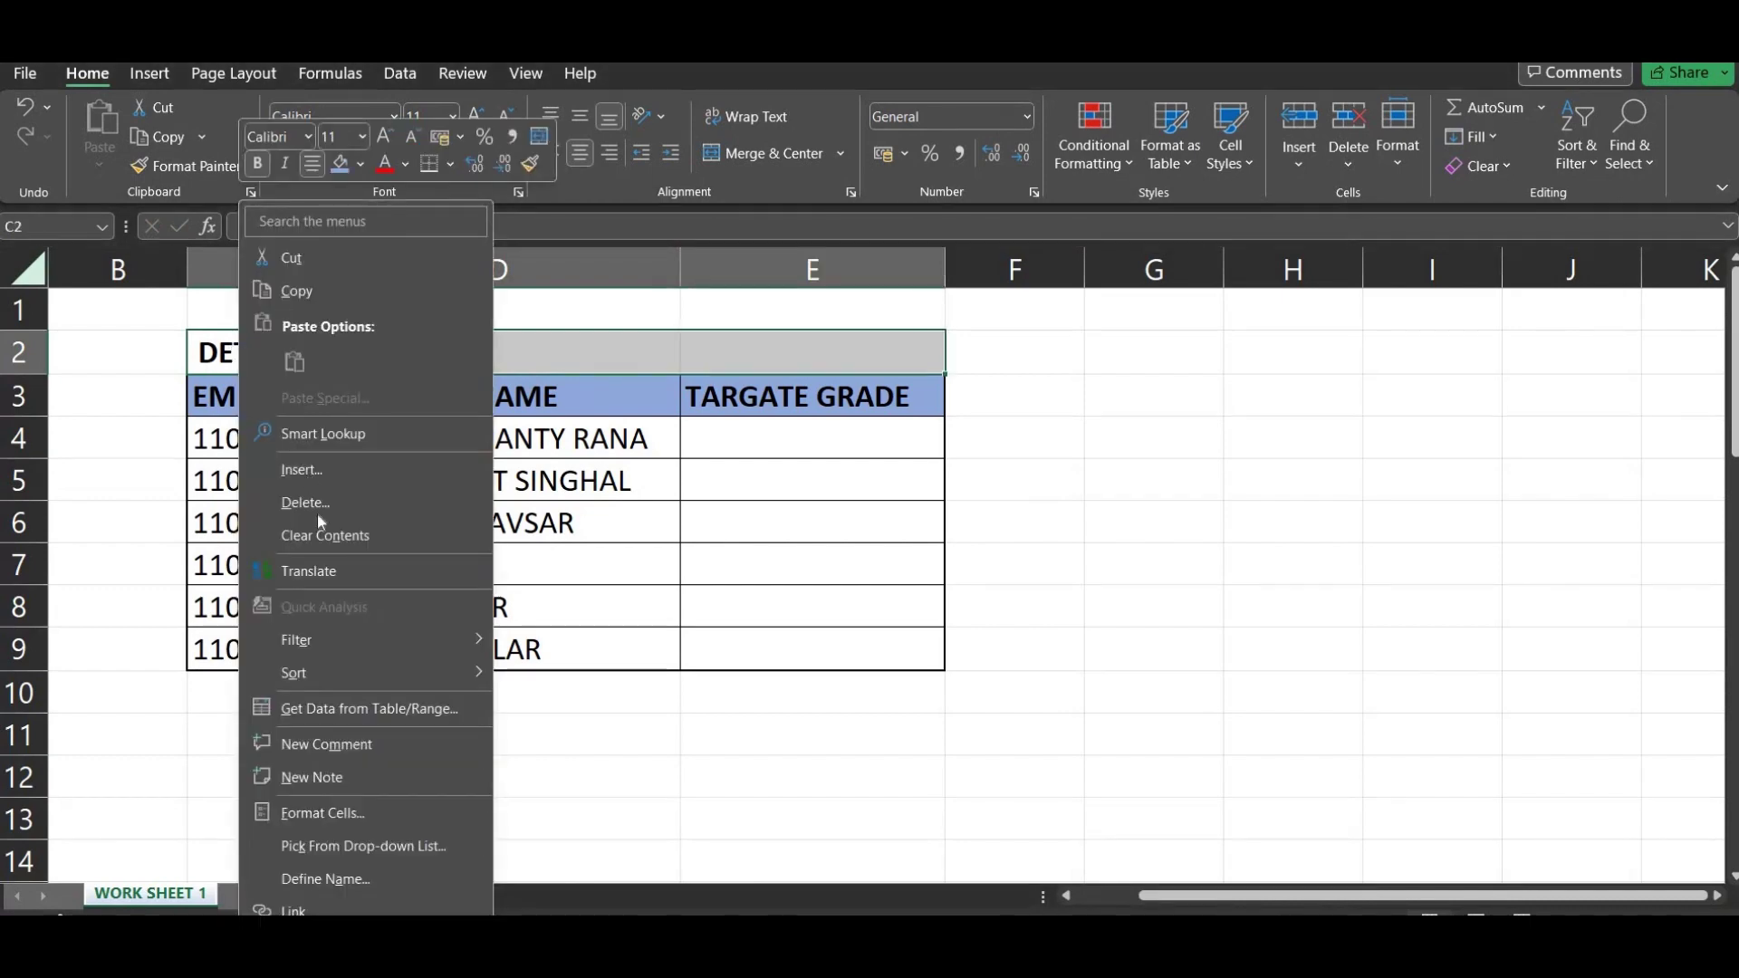
click(330, 811)
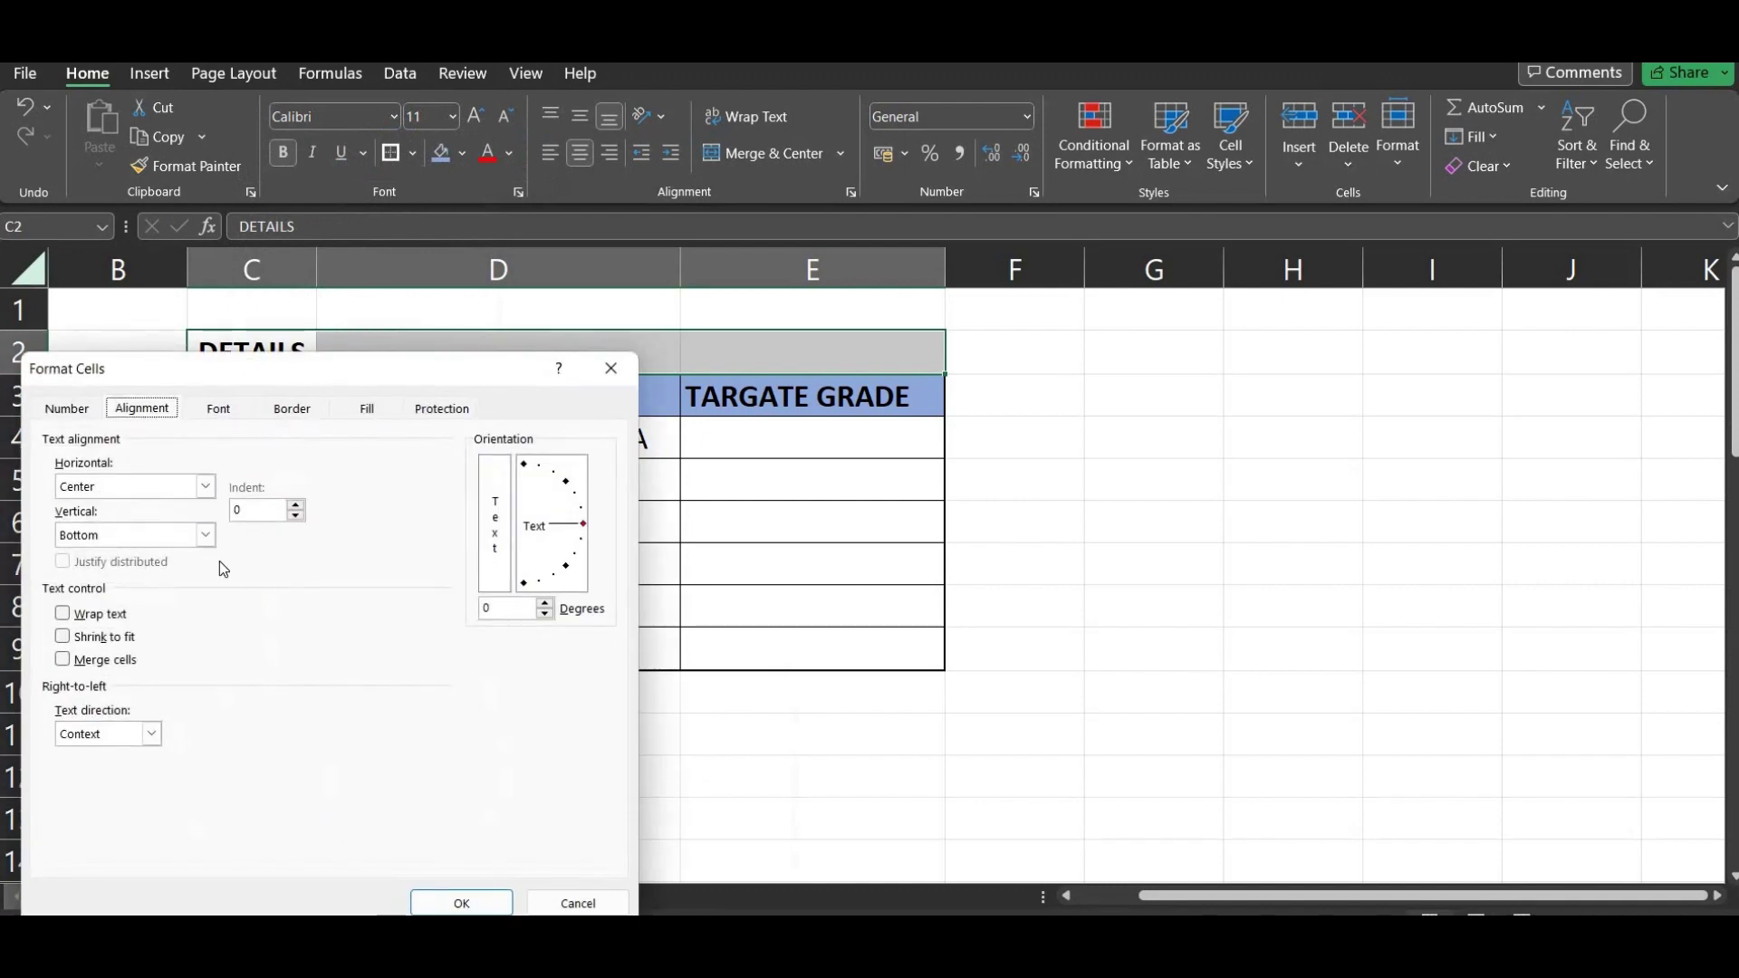
click(204, 487)
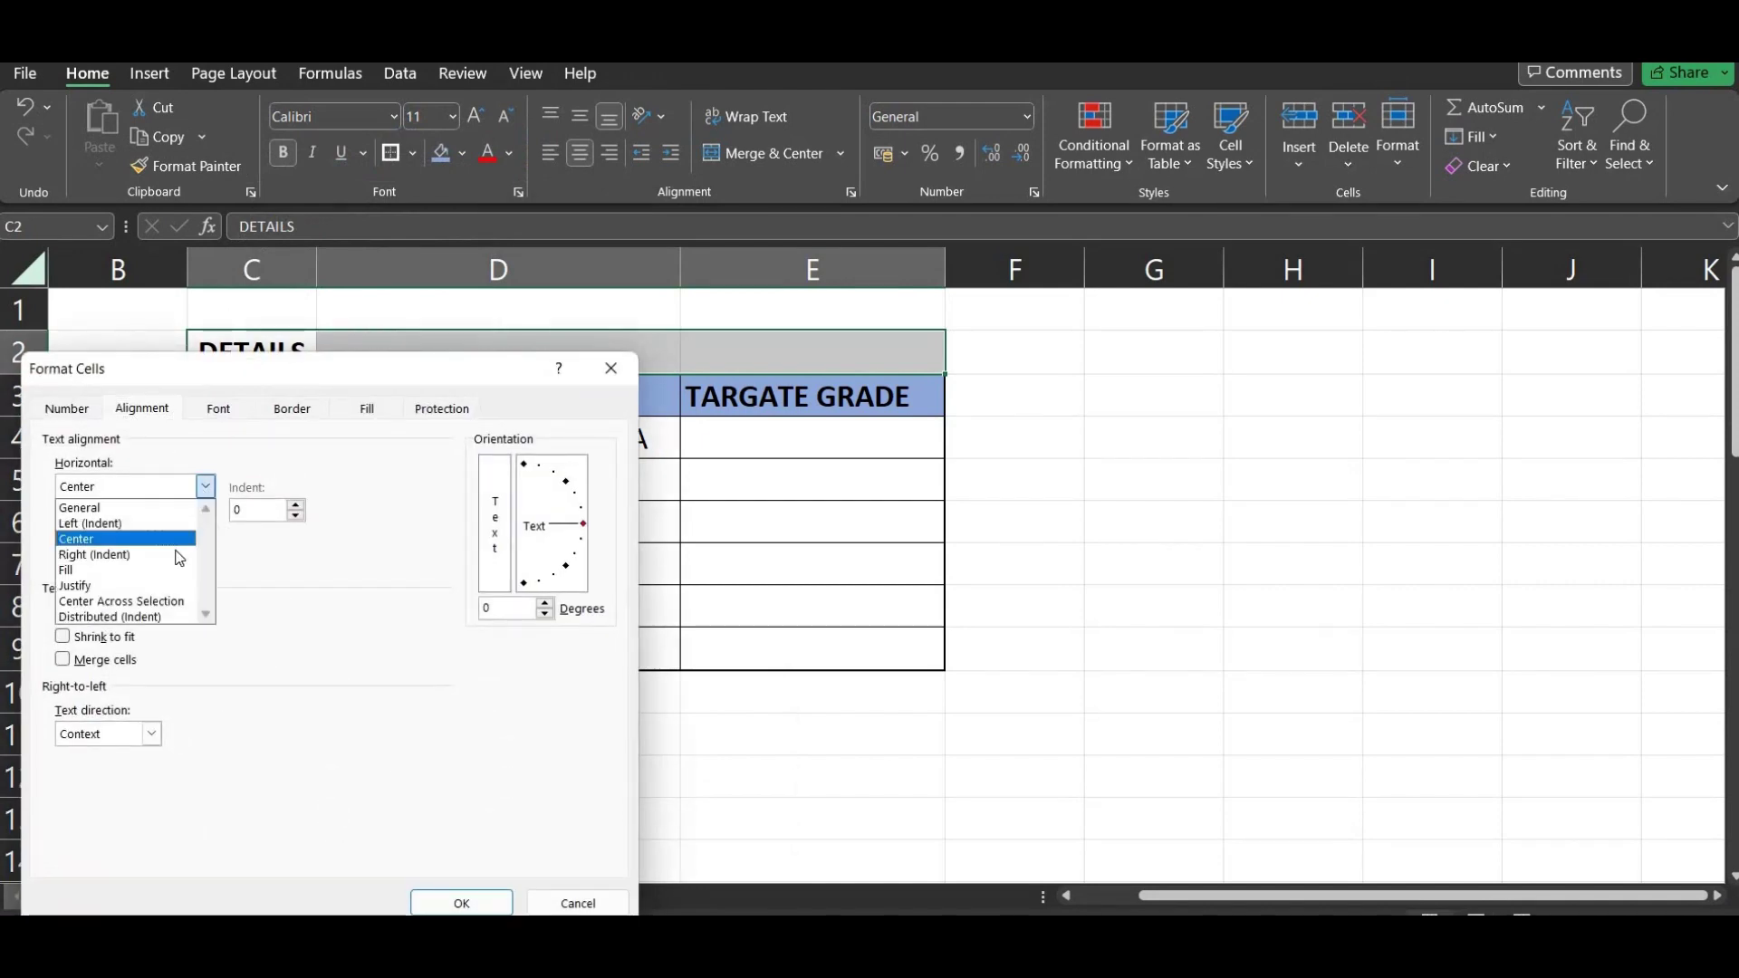
click(158, 600)
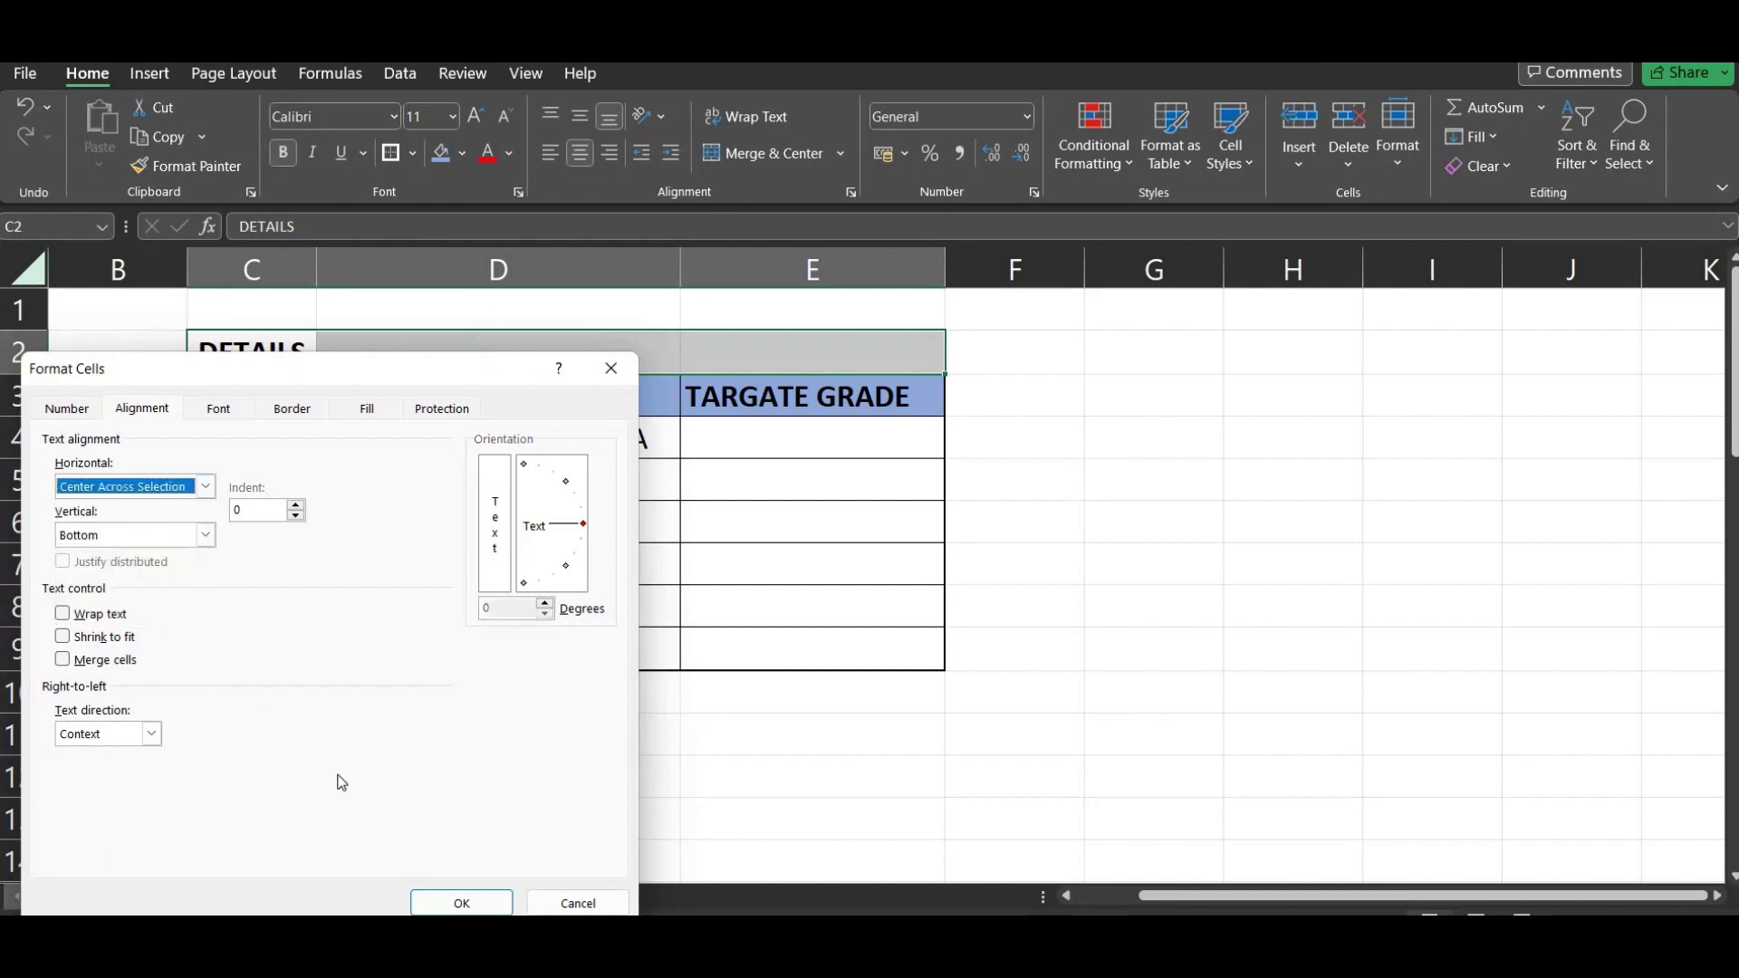
click(461, 901)
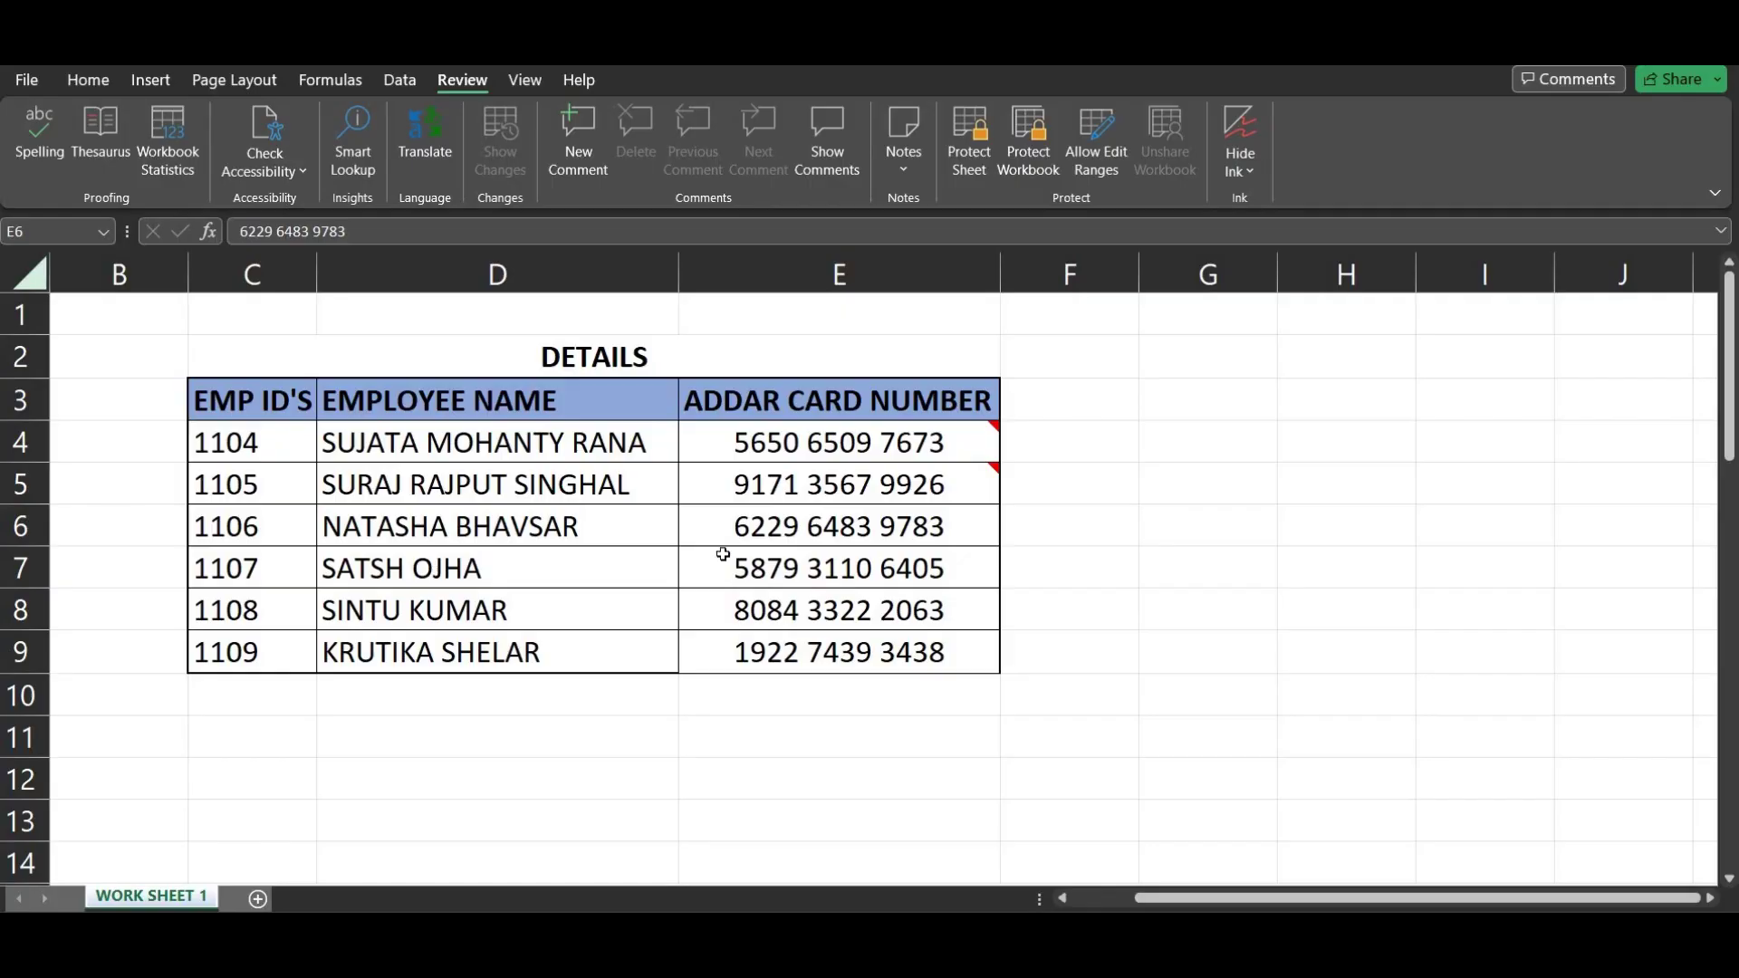
- Check the existing picture note attached to cell E5 in the ADDAR CARD NUMBER column
click(725, 542)
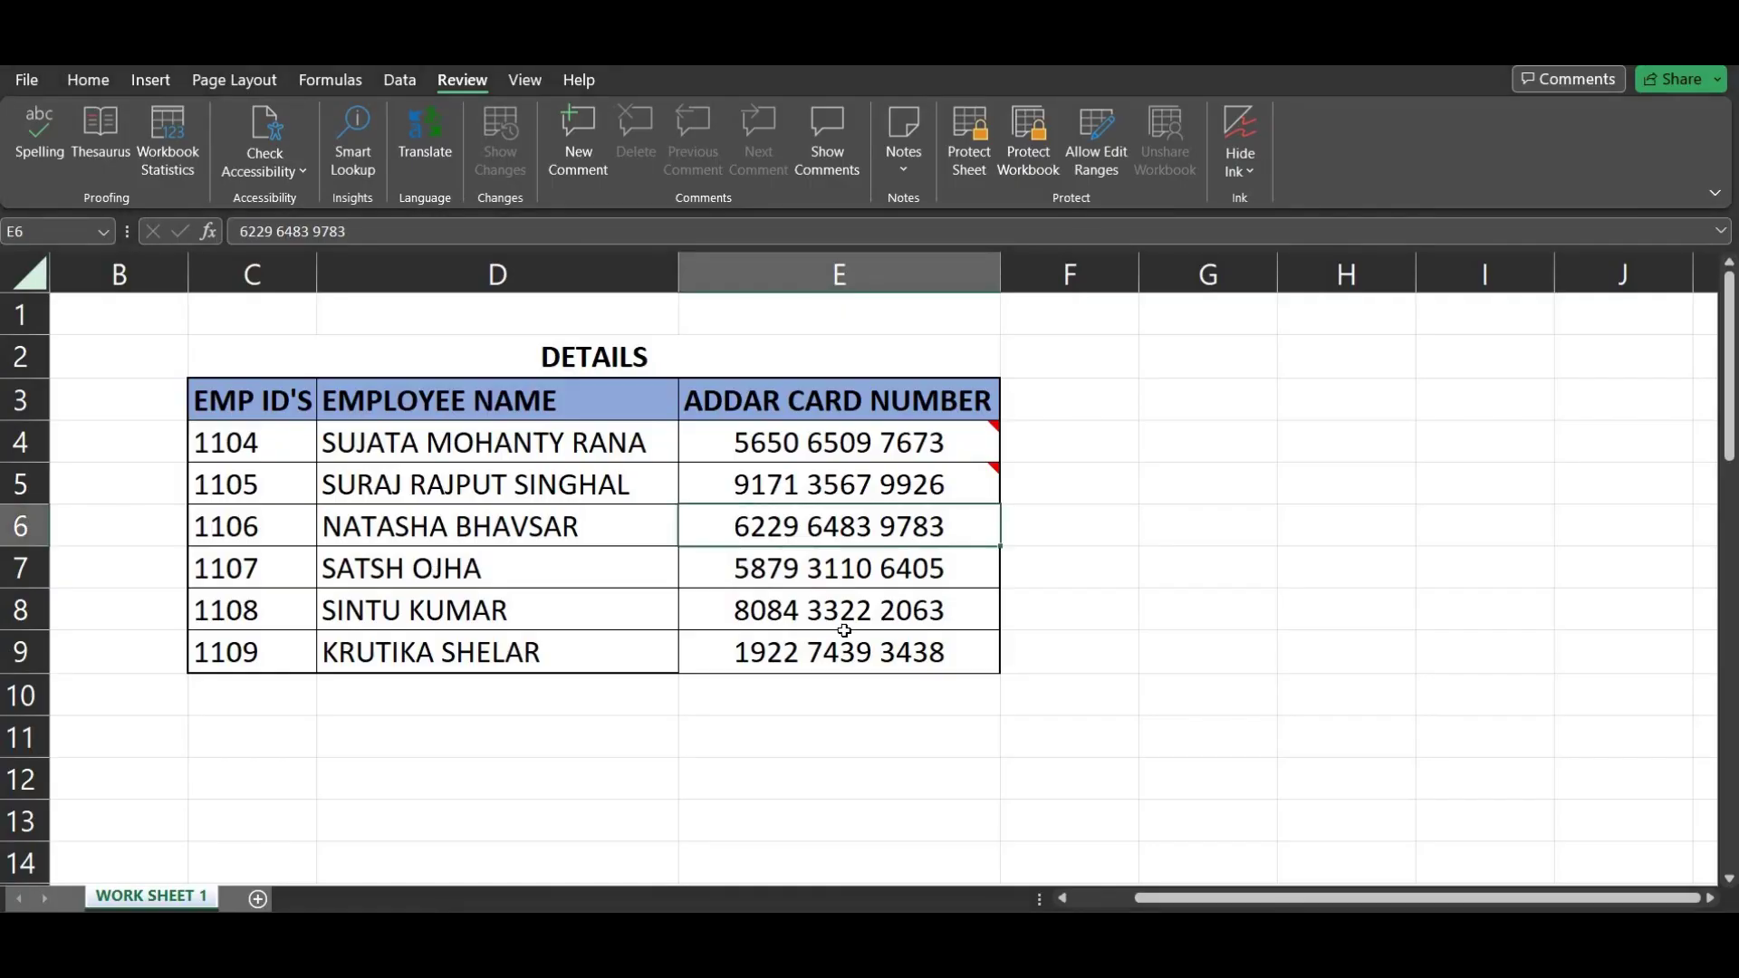
key(Up)
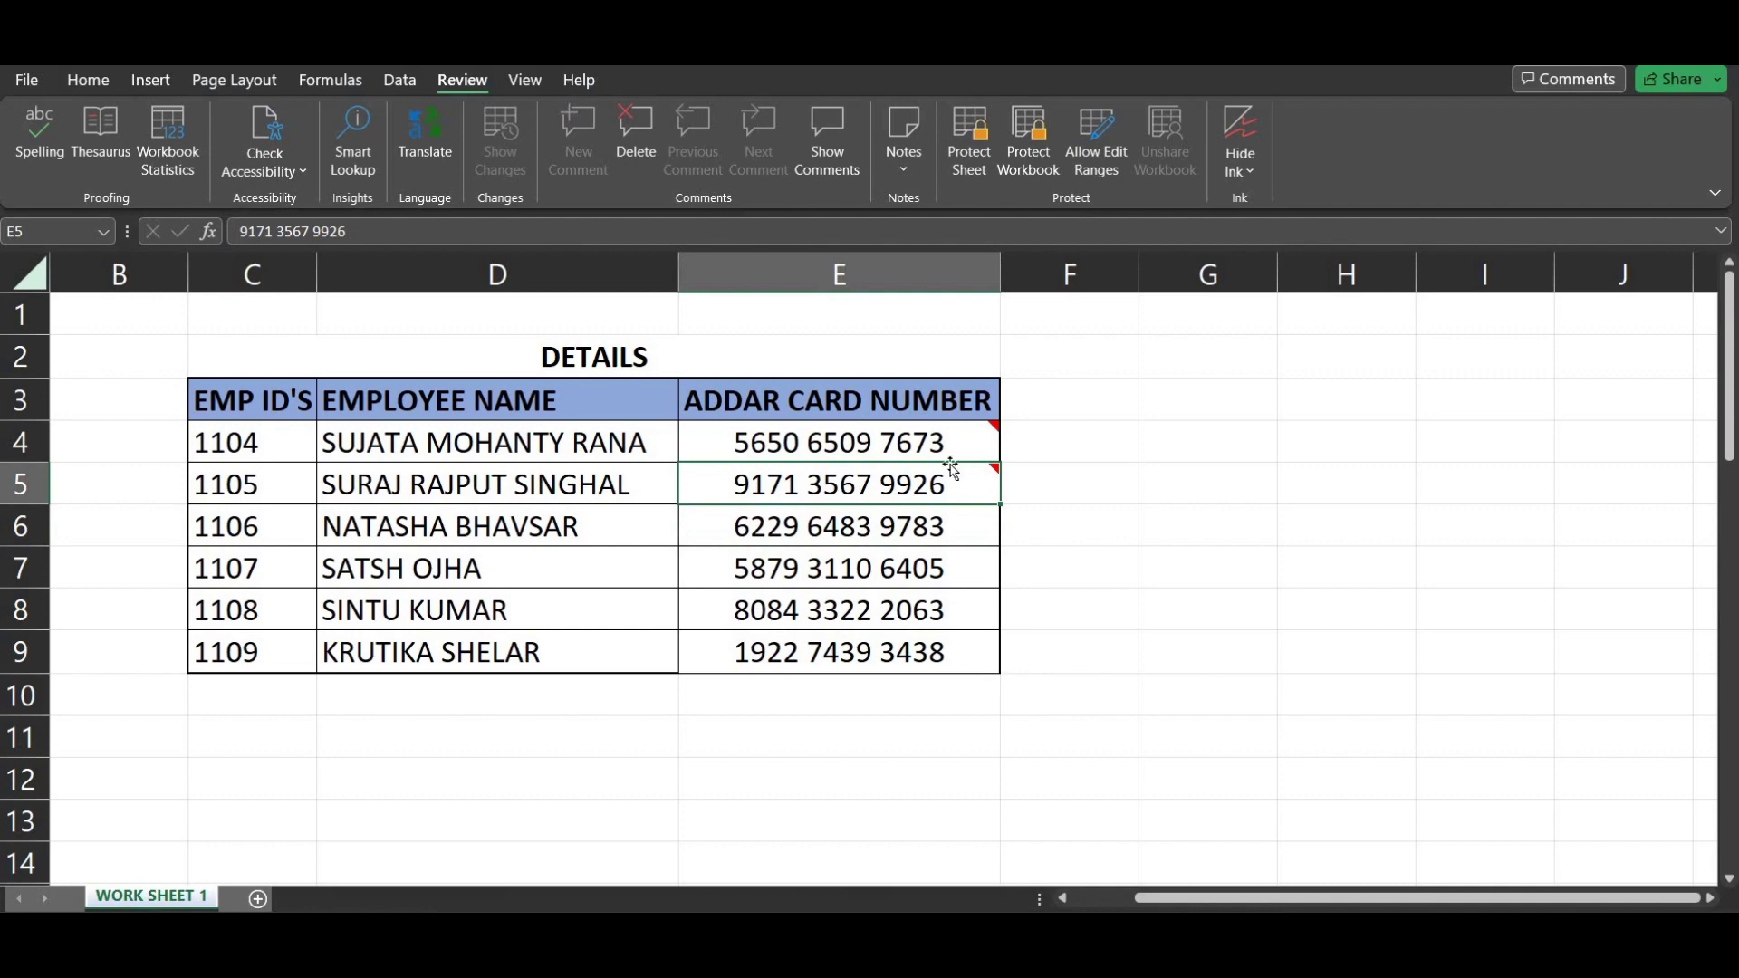
mouse_move(951, 445)
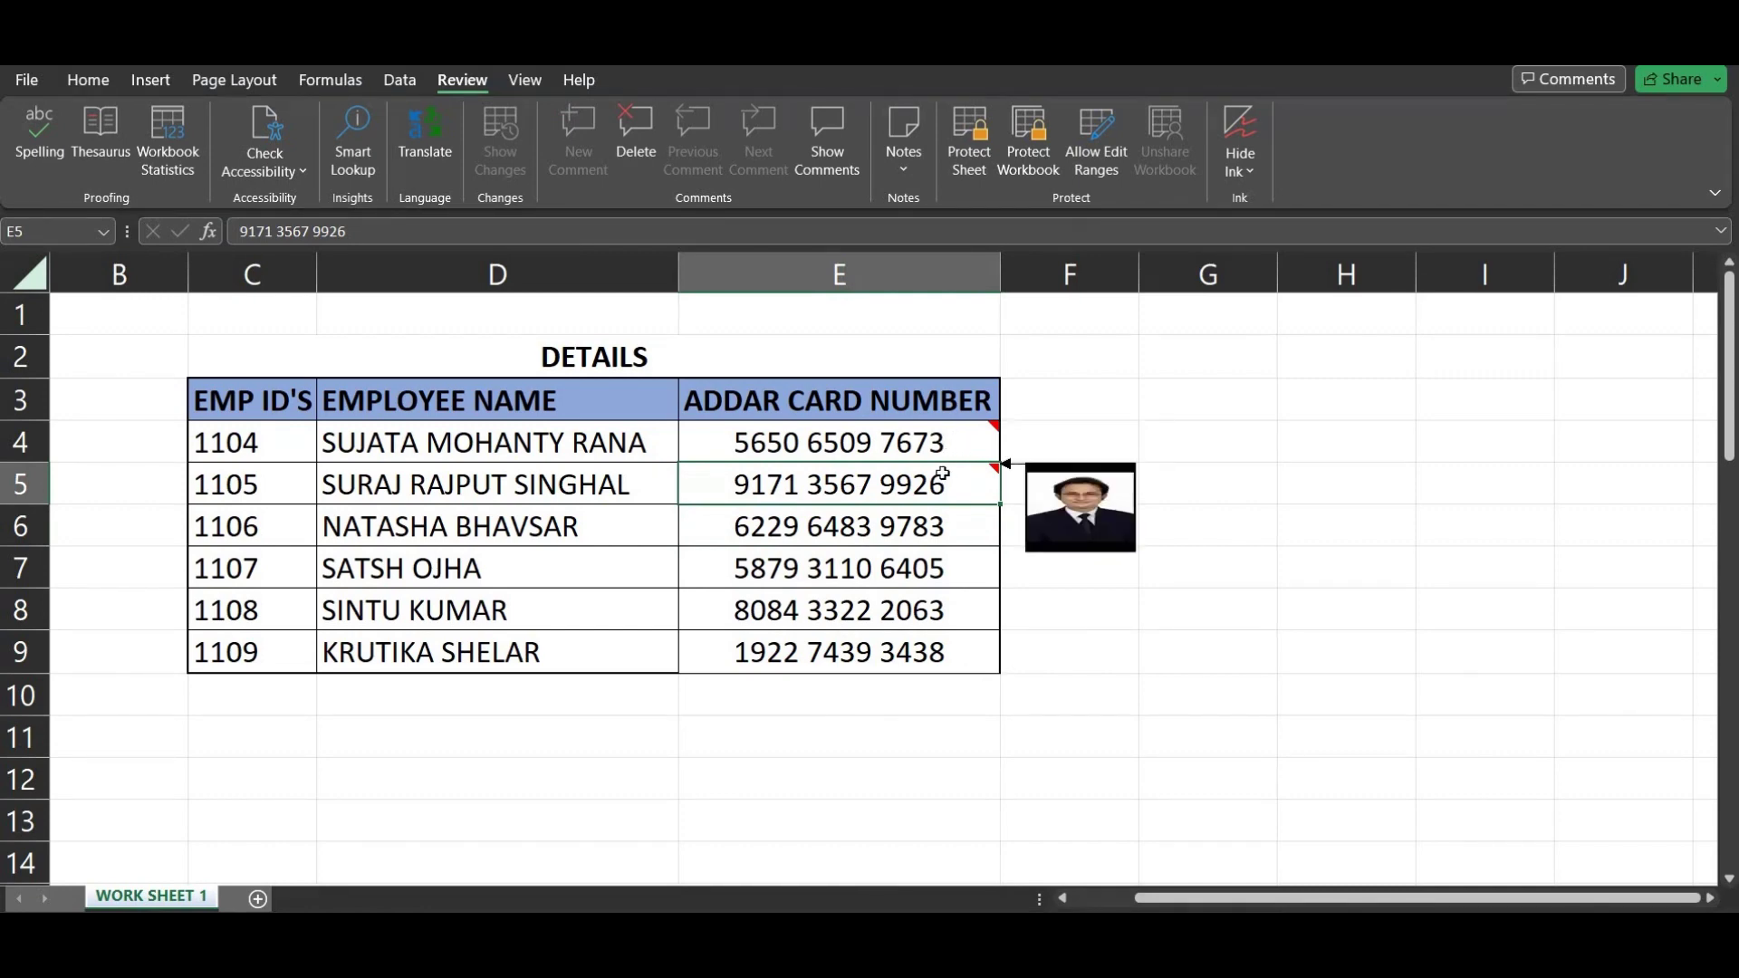
click(966, 548)
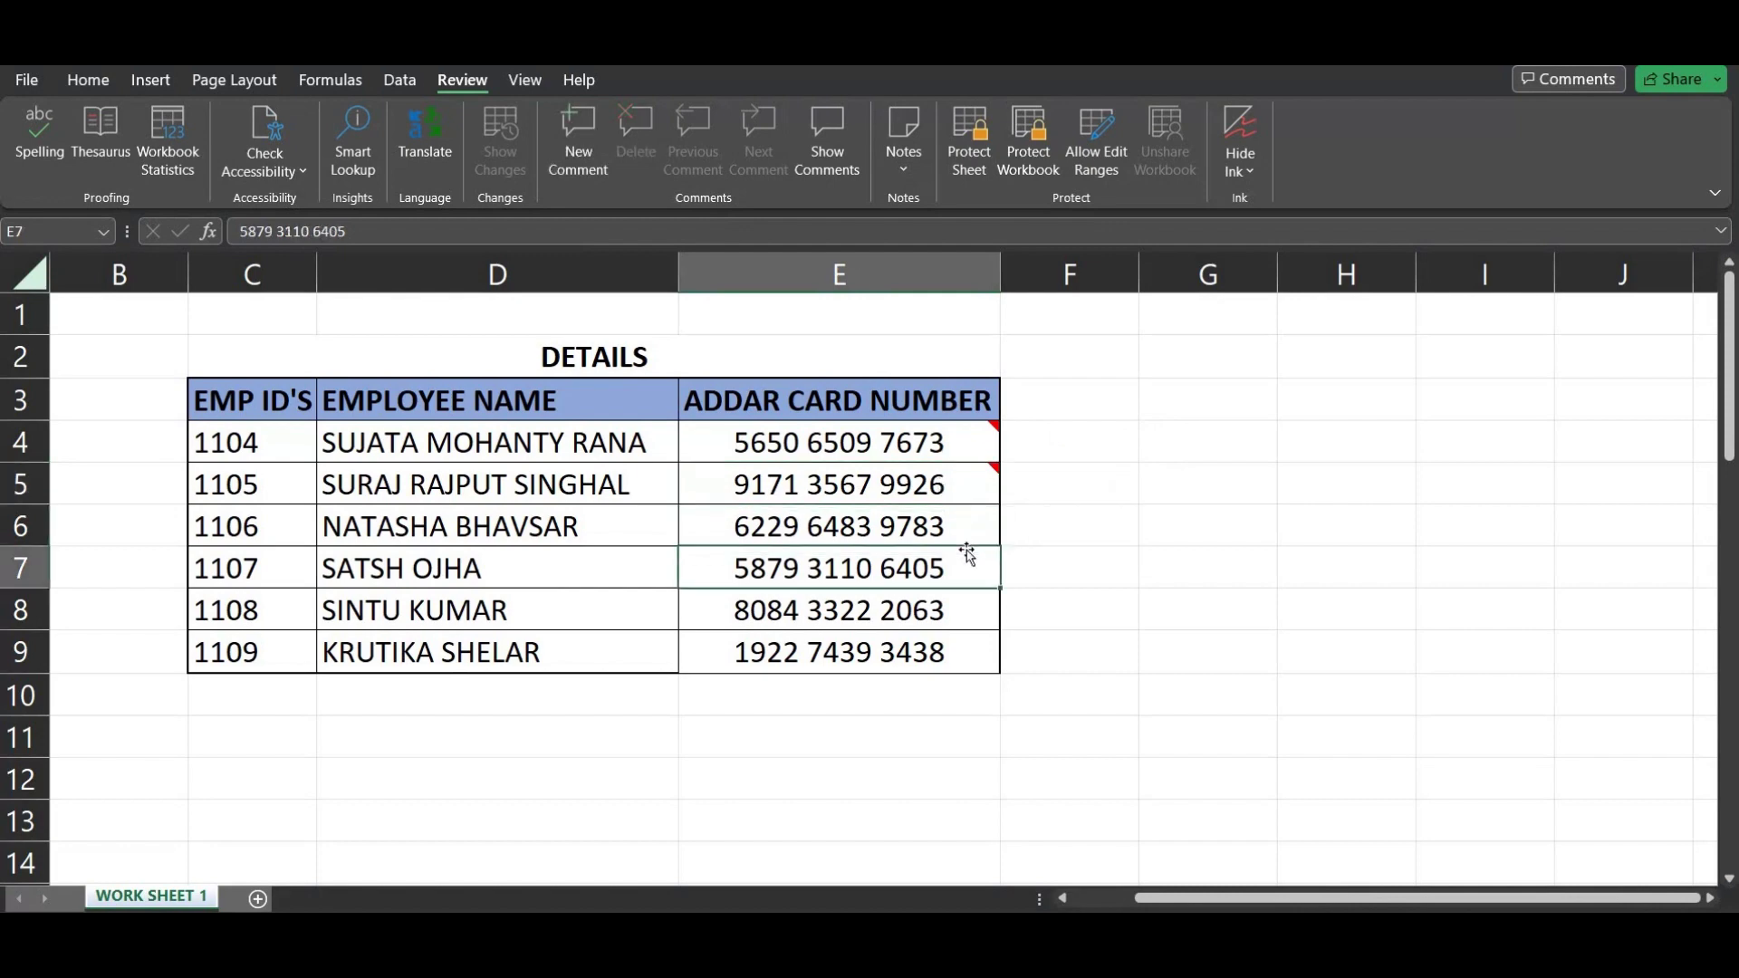
- Add a new note to cell E6 and delete the author name from its text
click(963, 524)
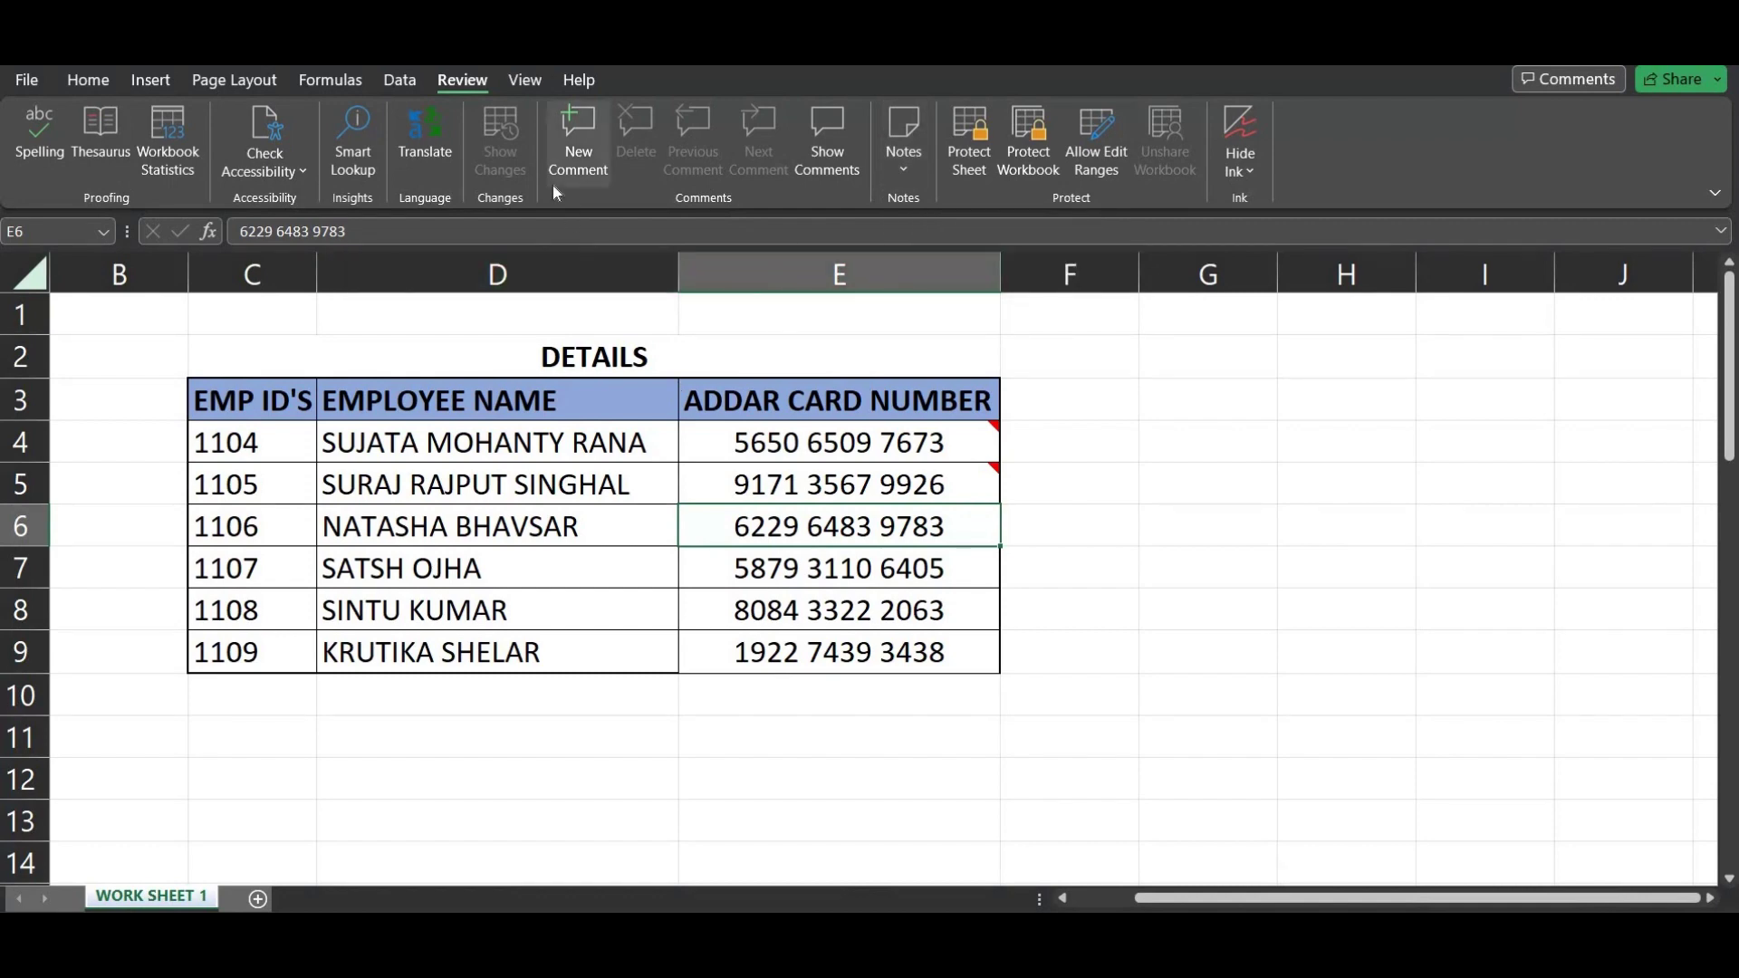
click(911, 170)
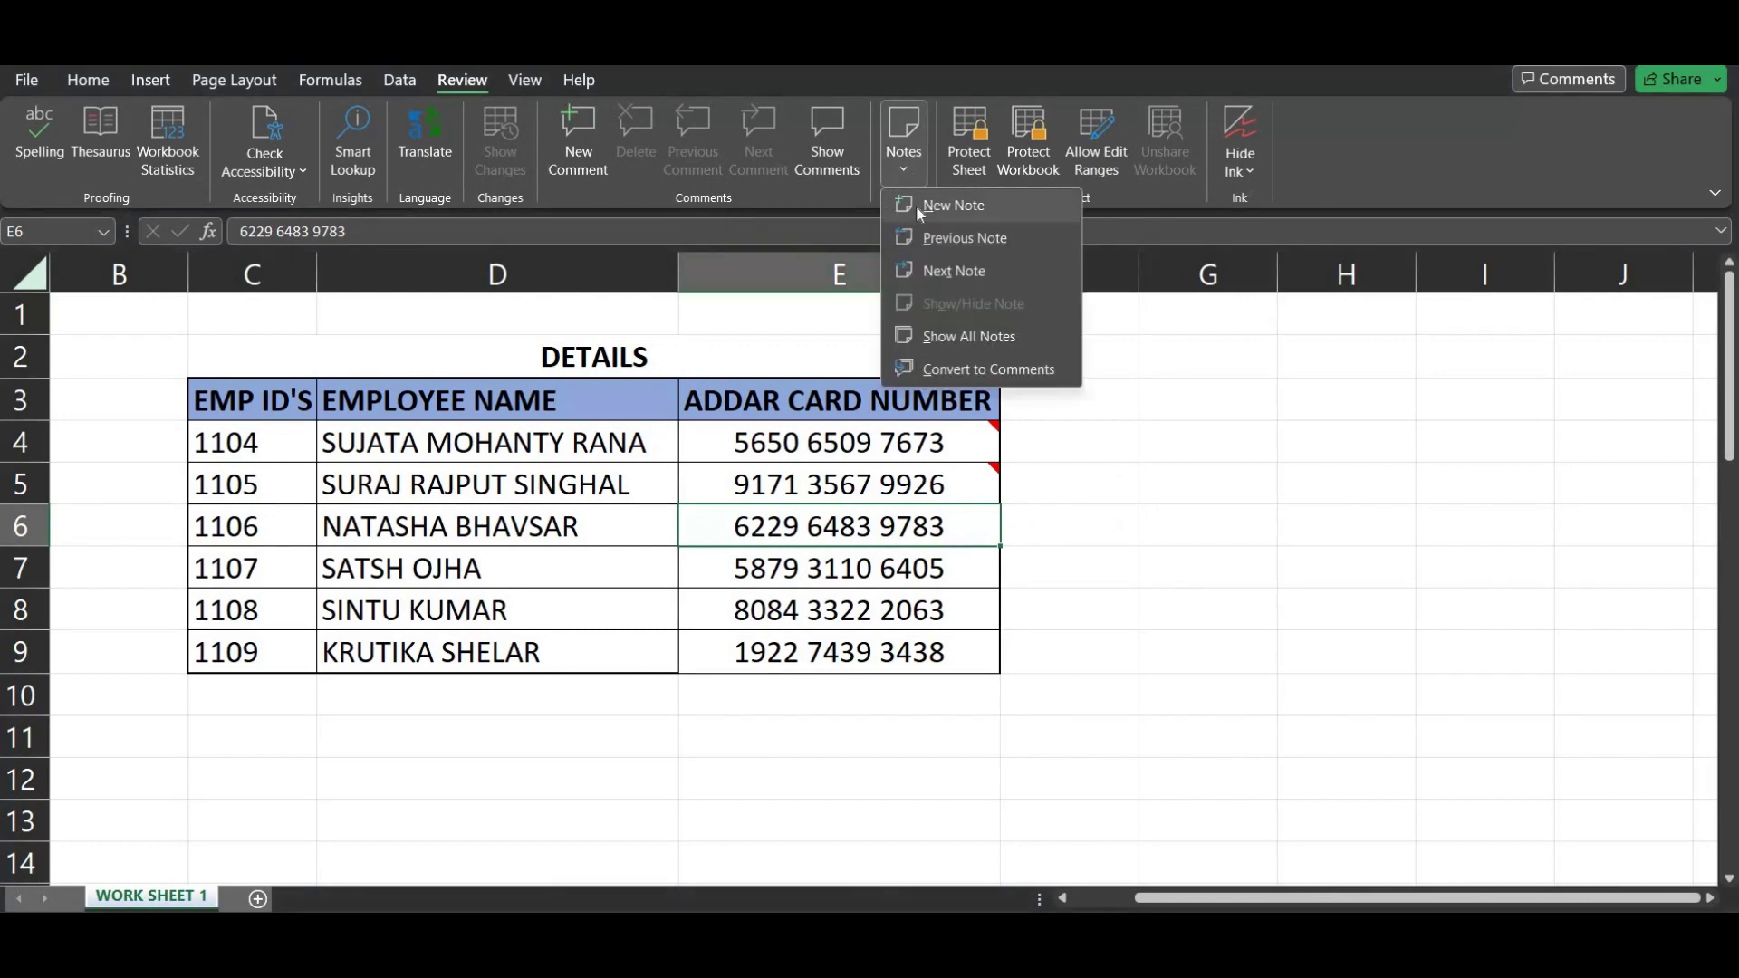
click(915, 204)
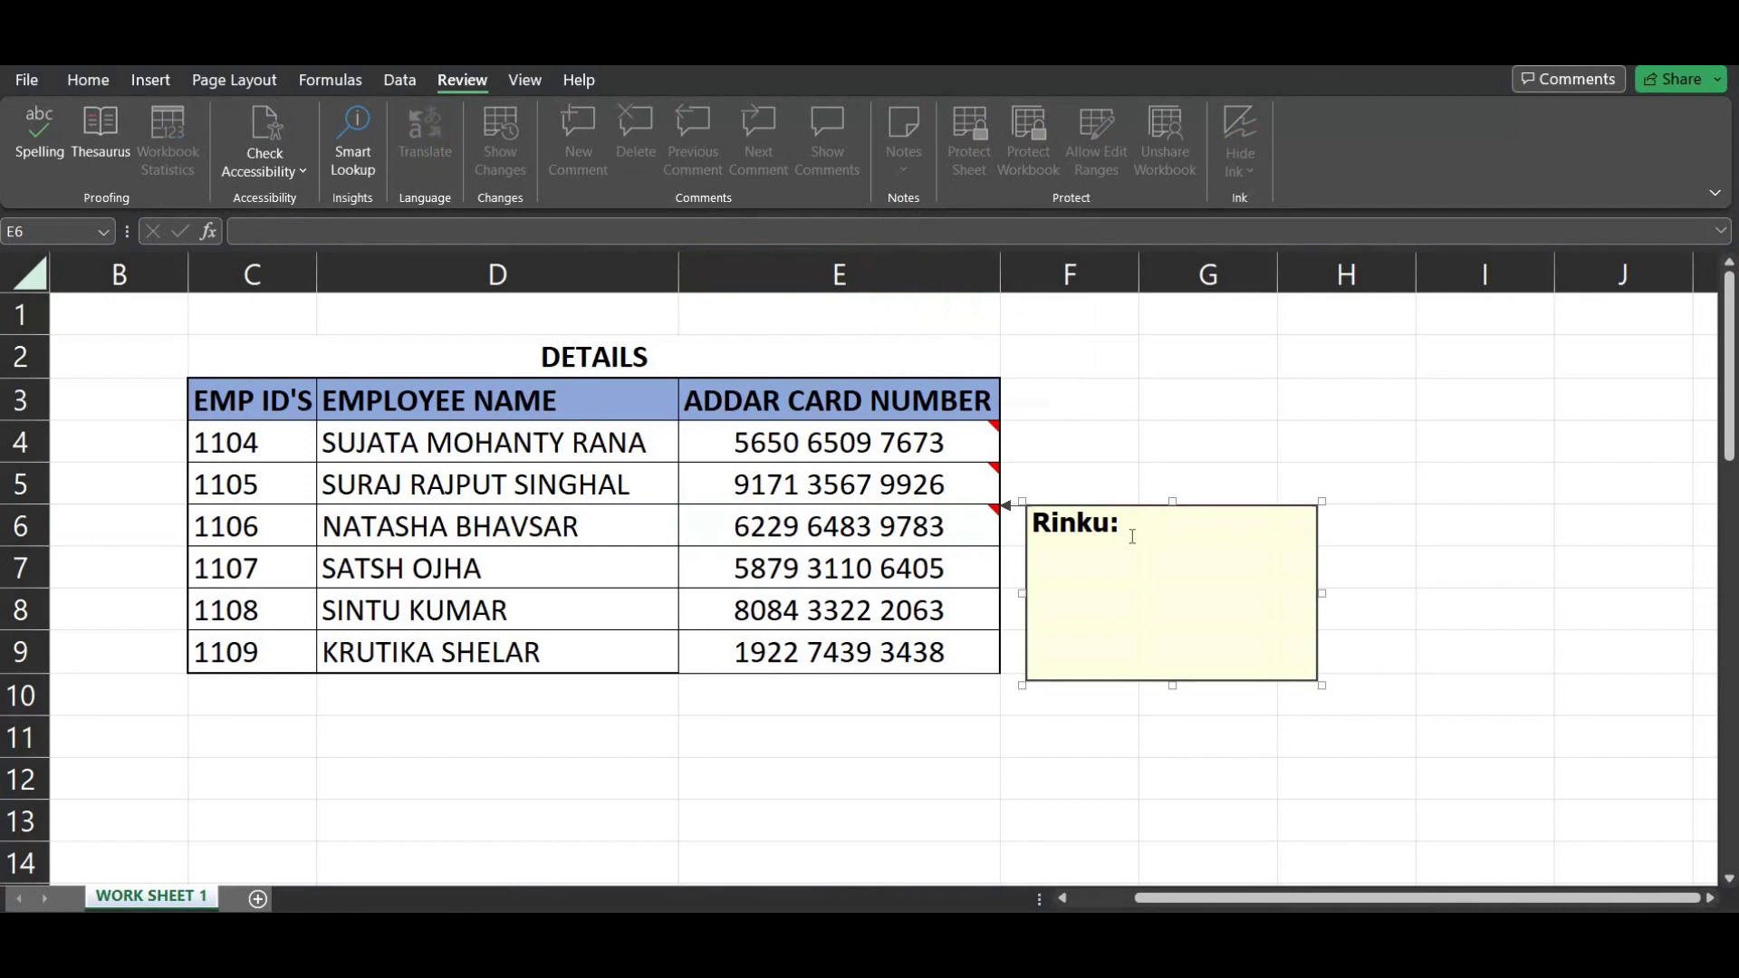
key(BackSpace)
key(BackSpace)
key(BackSpace)
key(BackSpace)
key(BackSpace)
key(BackSpace)
key(BackSpace)
- Open the picture fill effects for the background color of the note on E6
right_click(1119, 679)
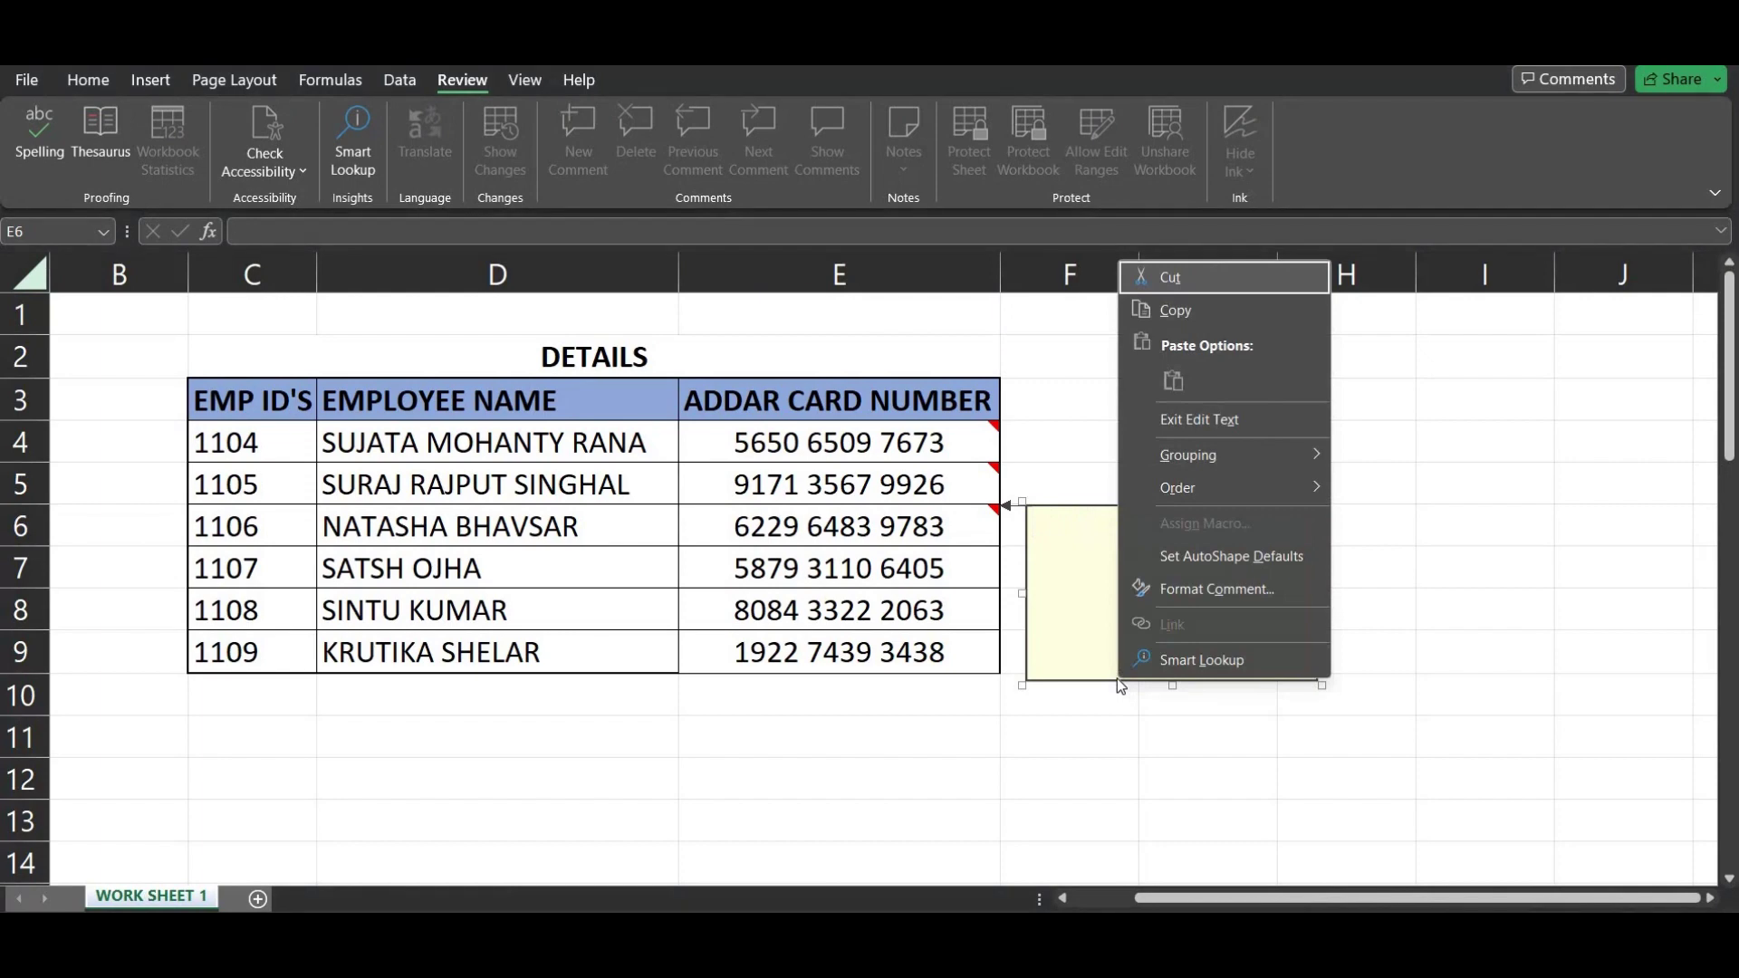
click(1128, 680)
right_click(1128, 680)
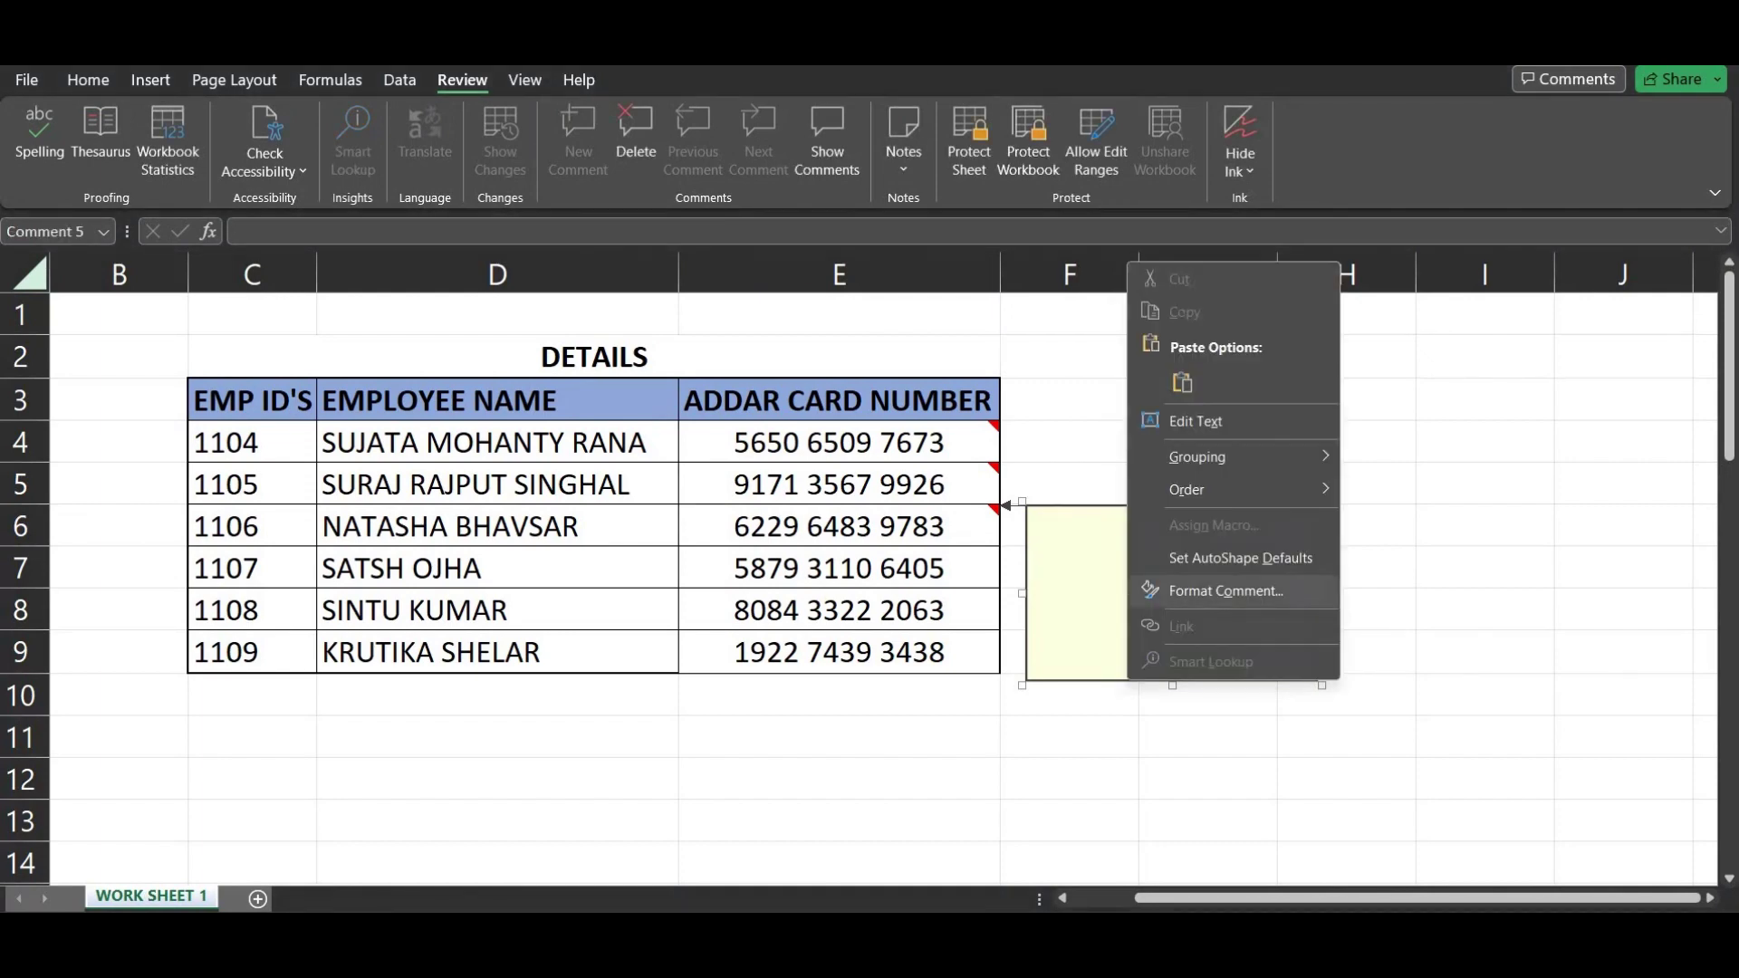
click(1228, 593)
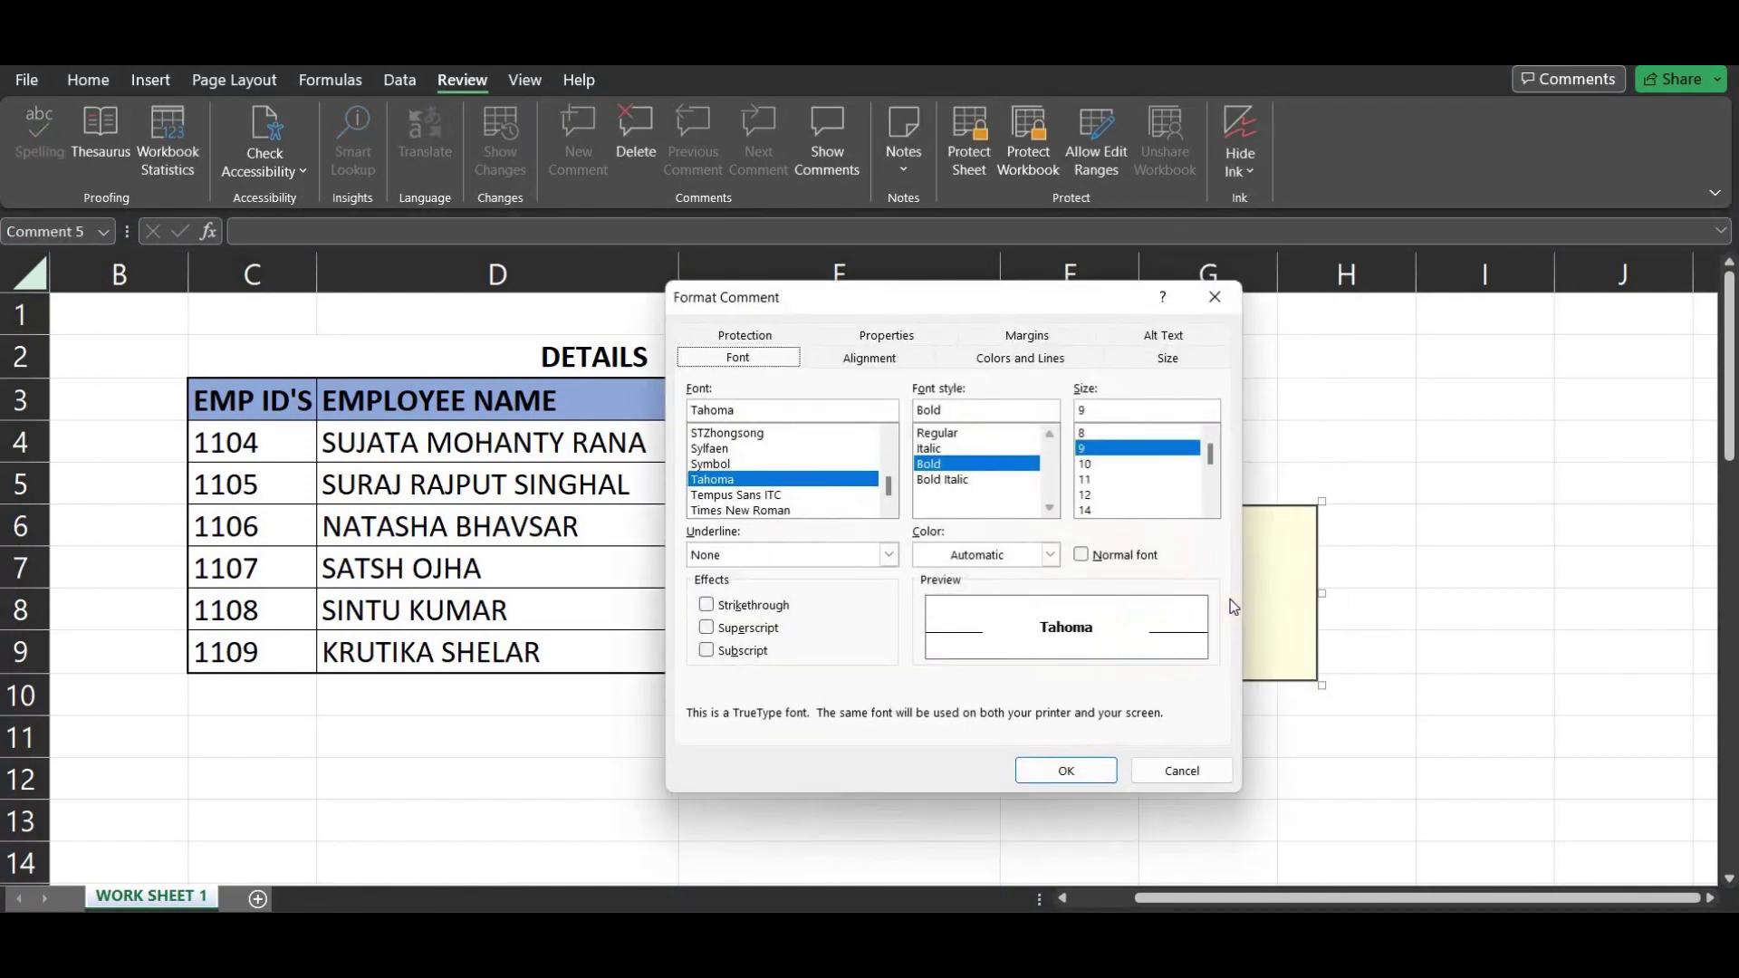
click(1030, 362)
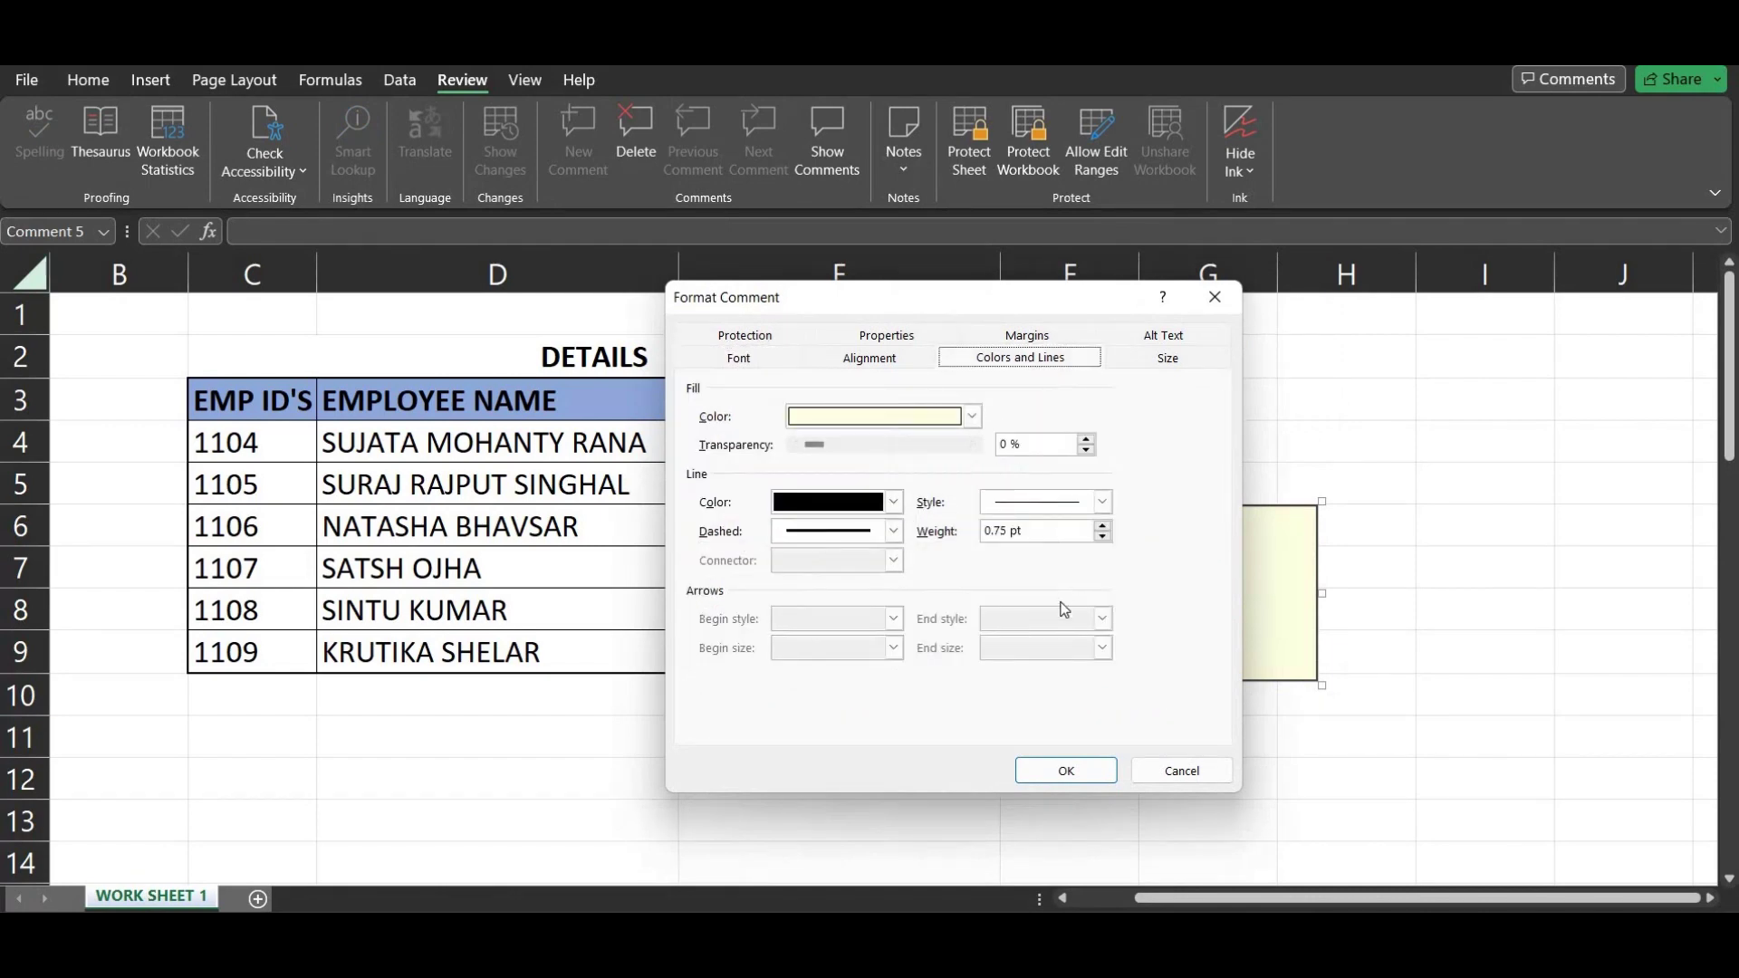
click(973, 417)
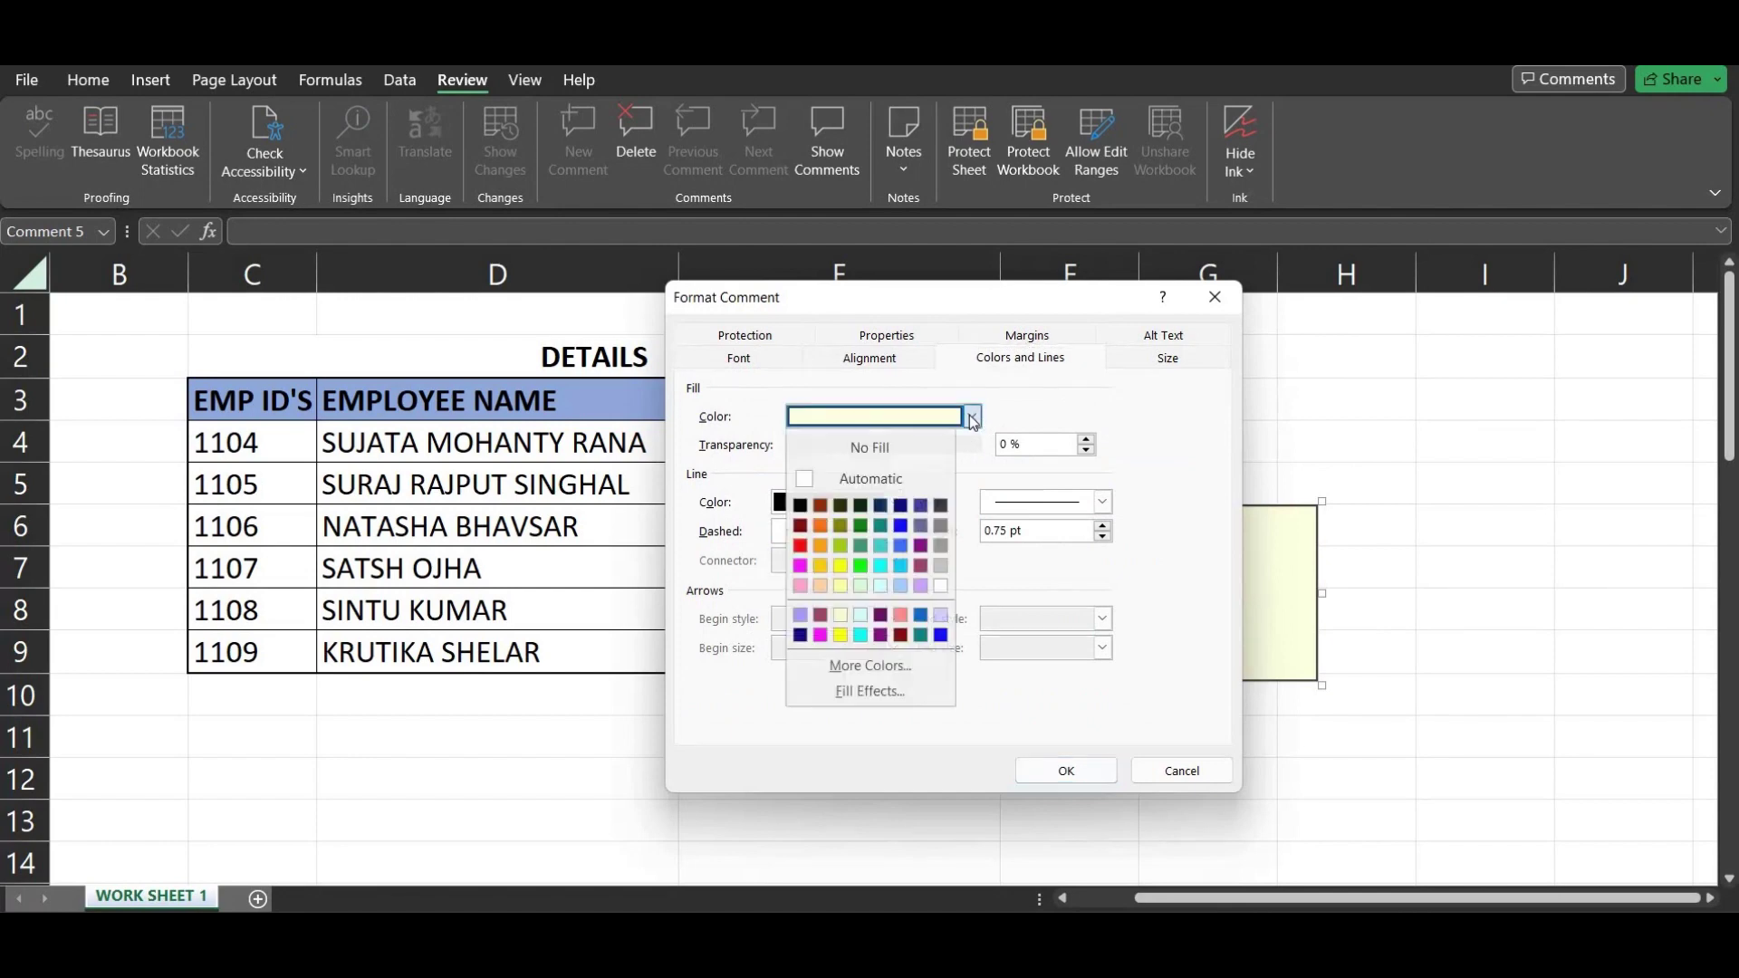
click(842, 692)
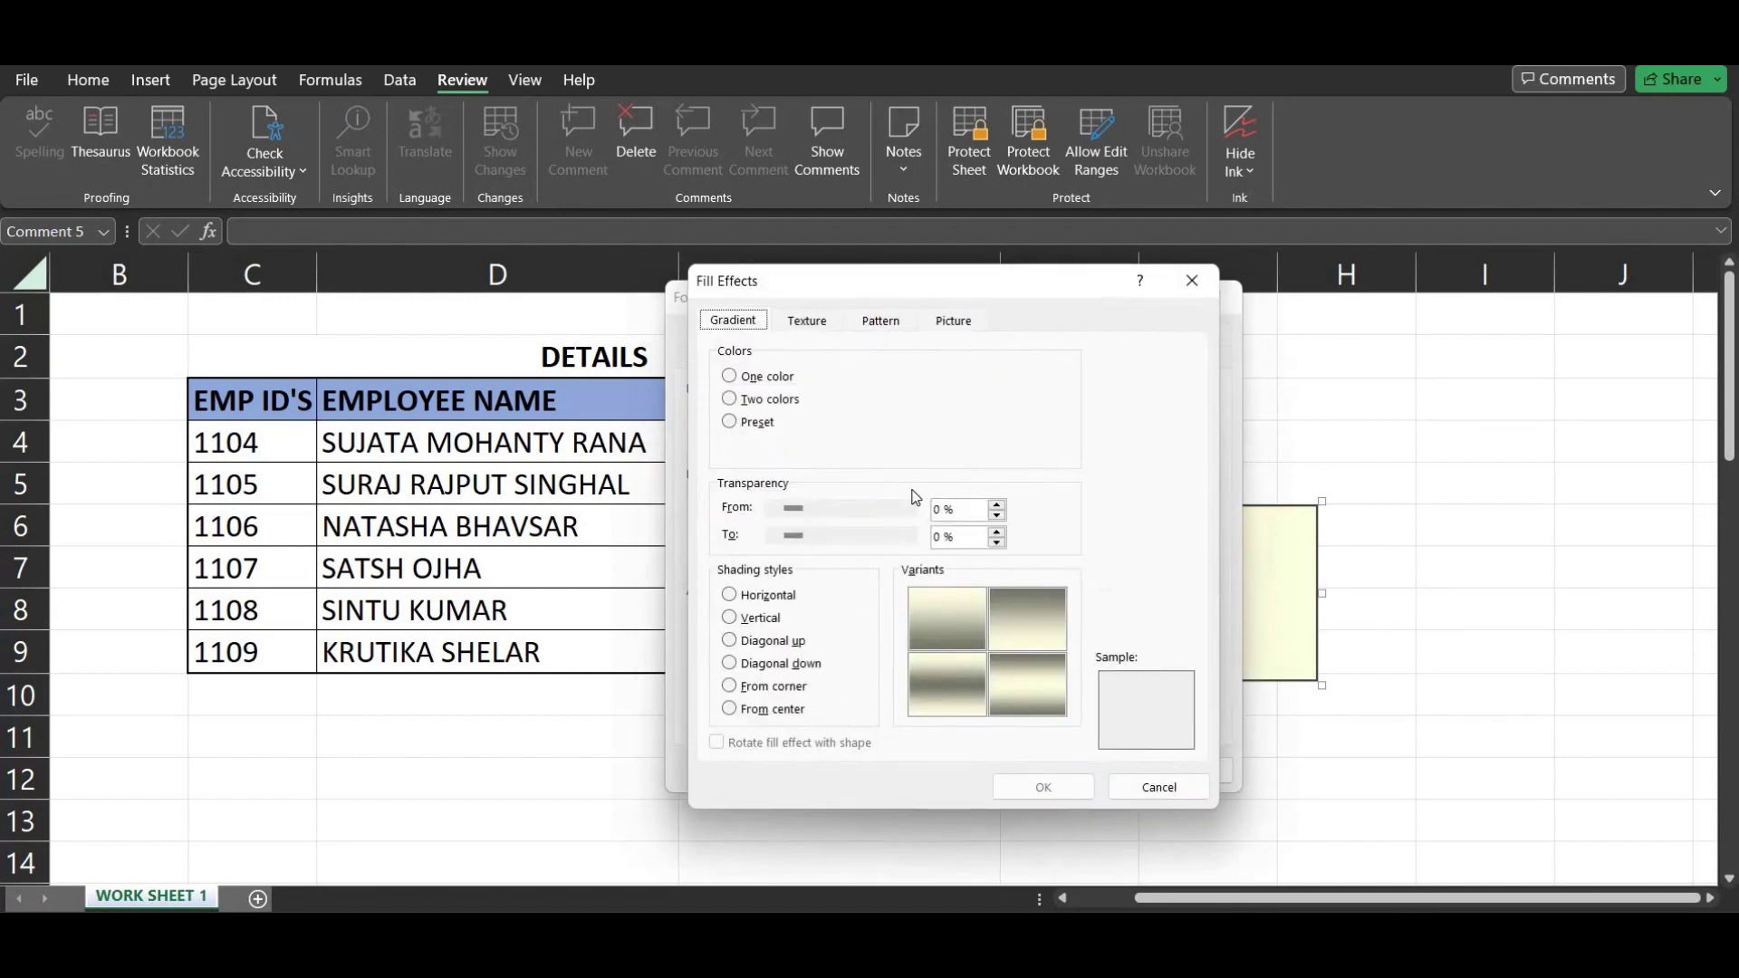
click(960, 311)
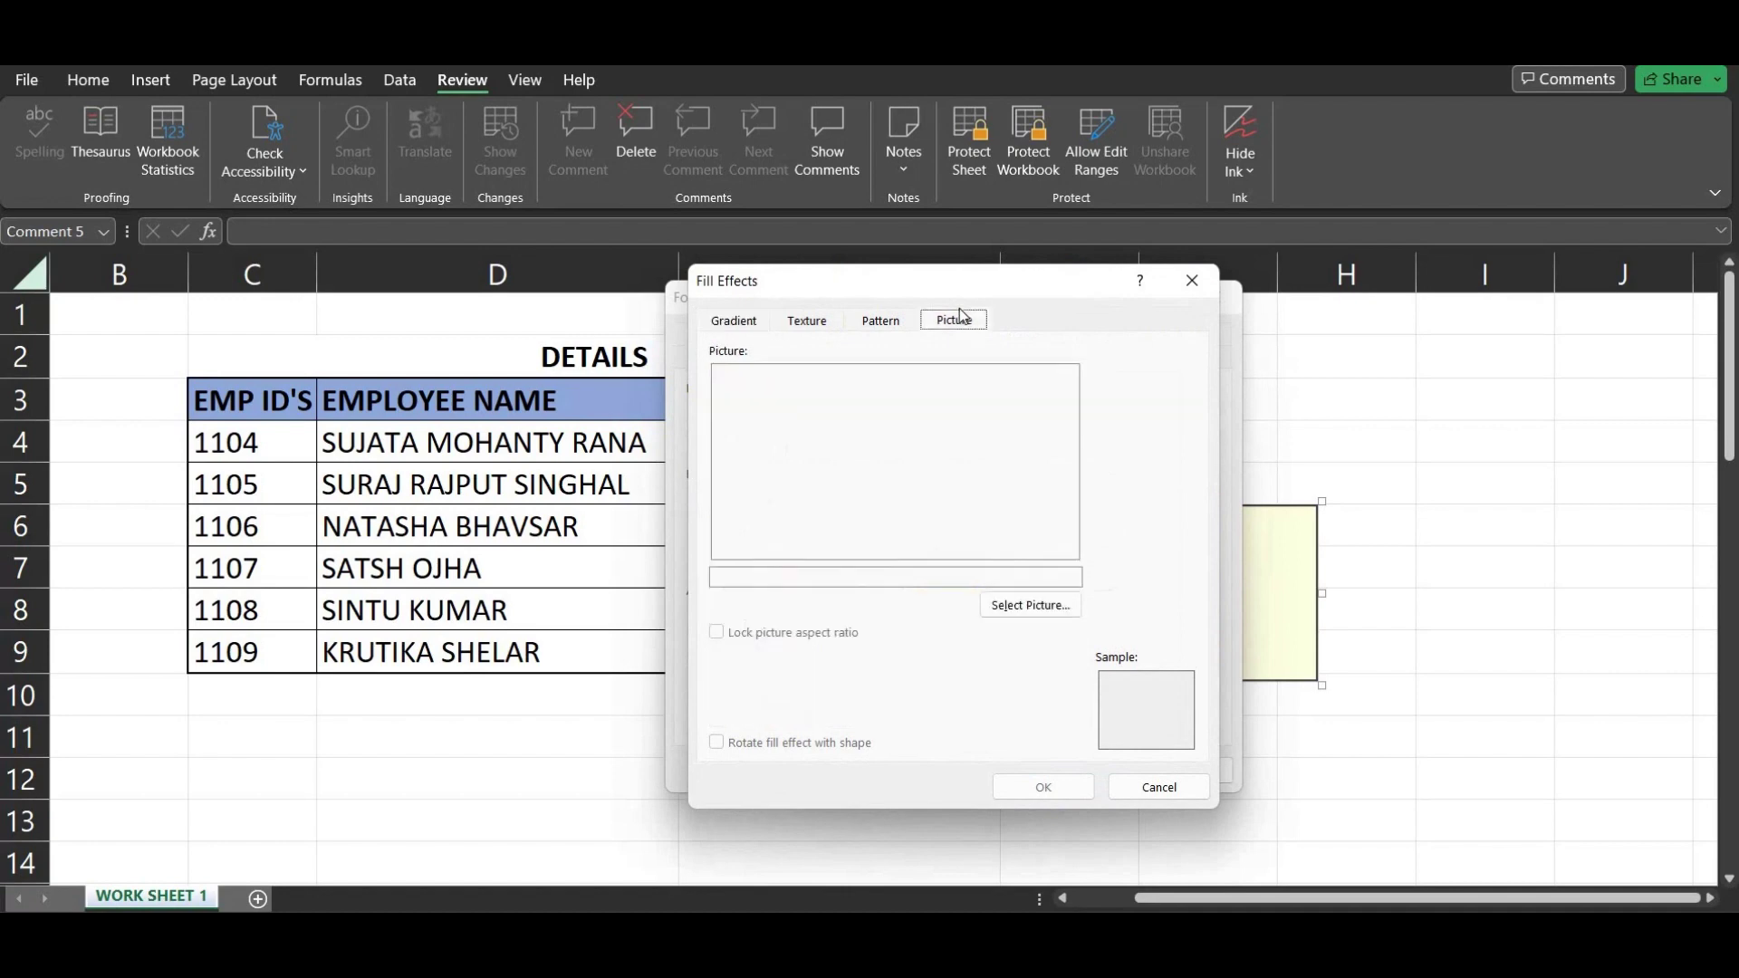
- Fill the E6 note's background with picture 3 from New folder on the Desktop
click(1018, 607)
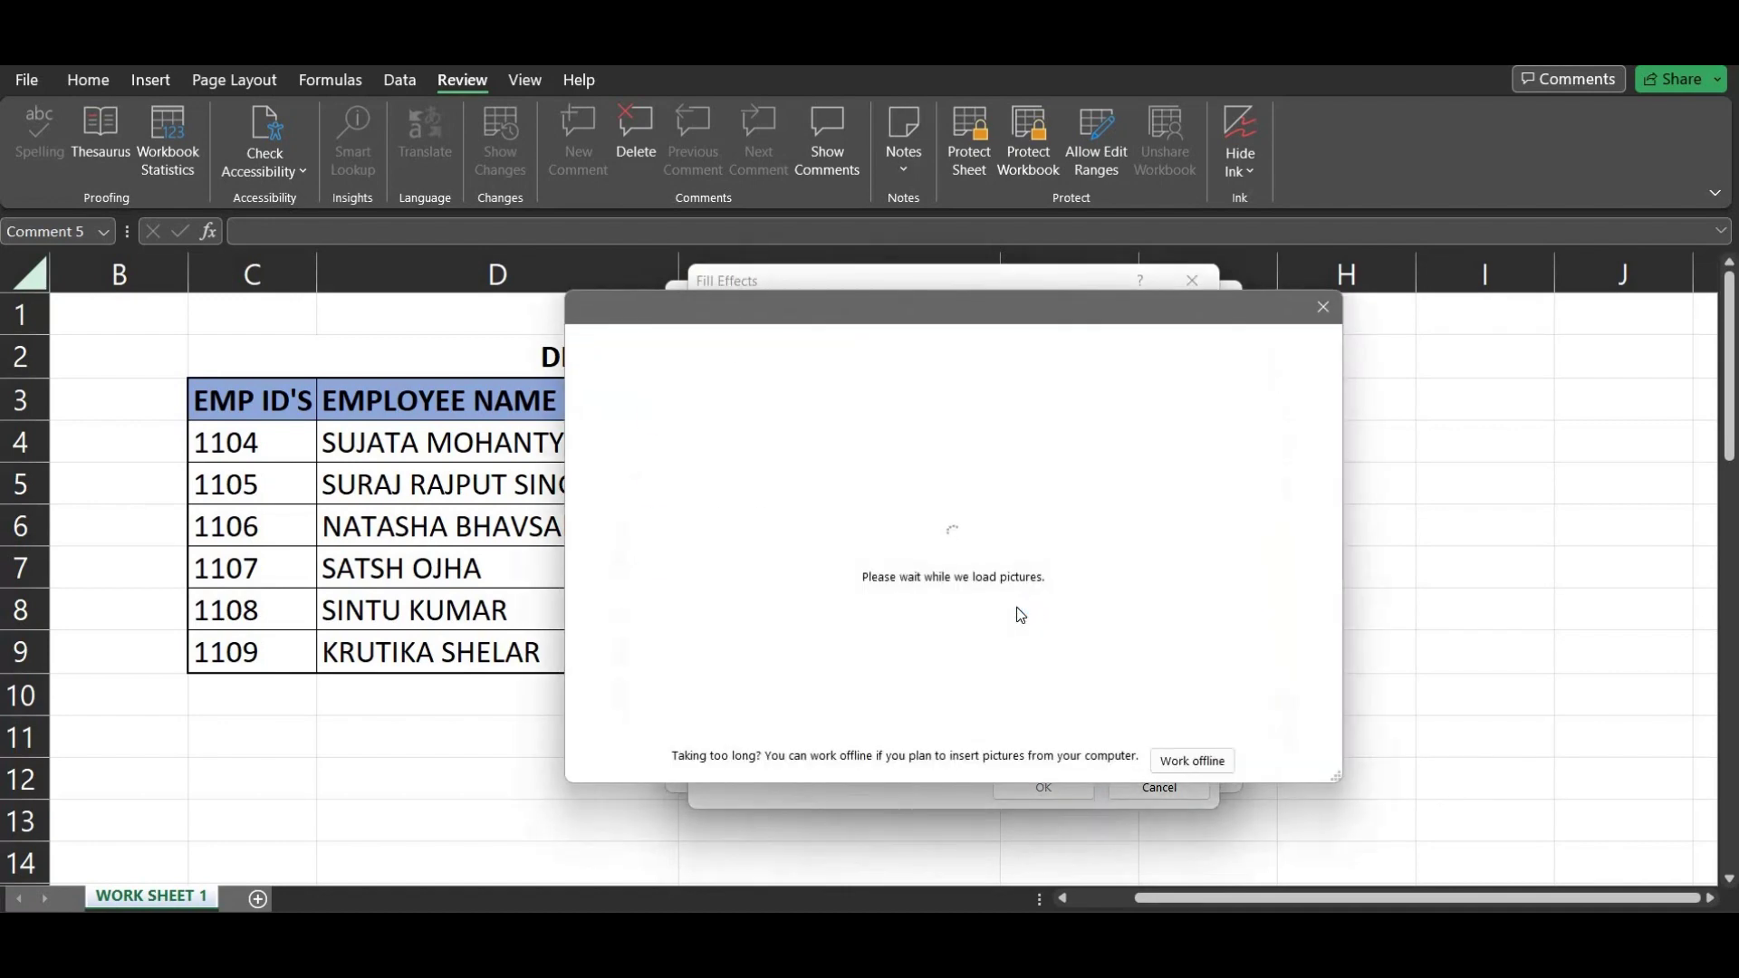
click(1014, 415)
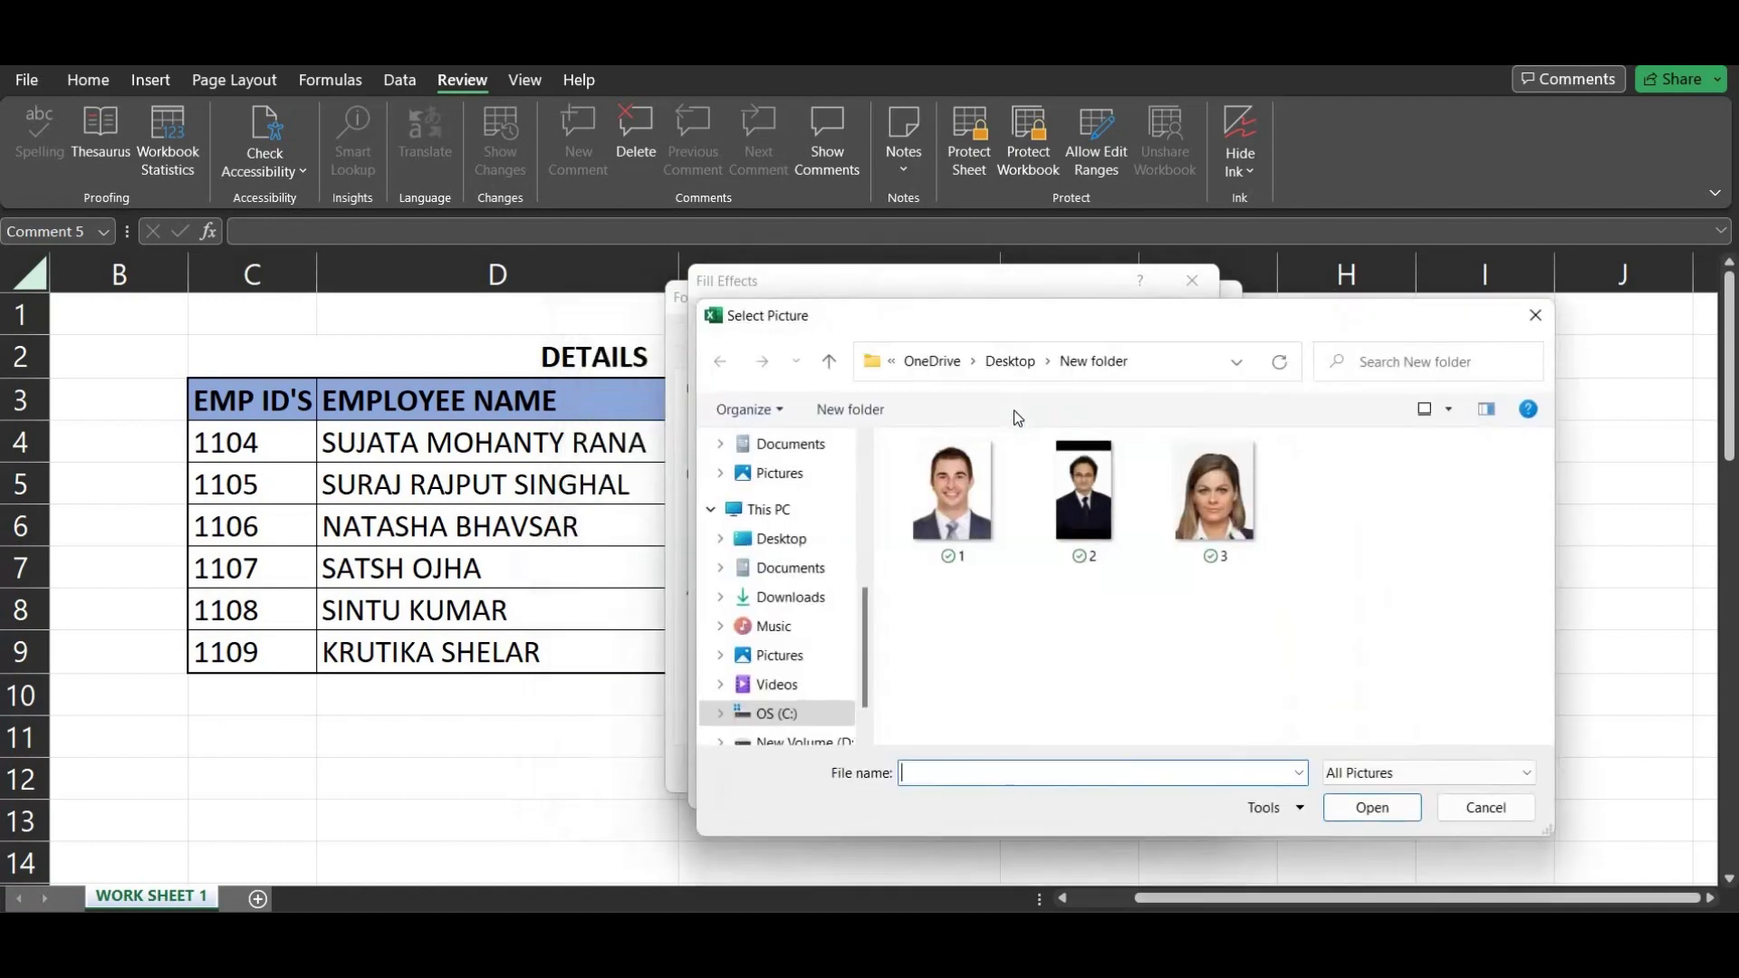
click(1194, 498)
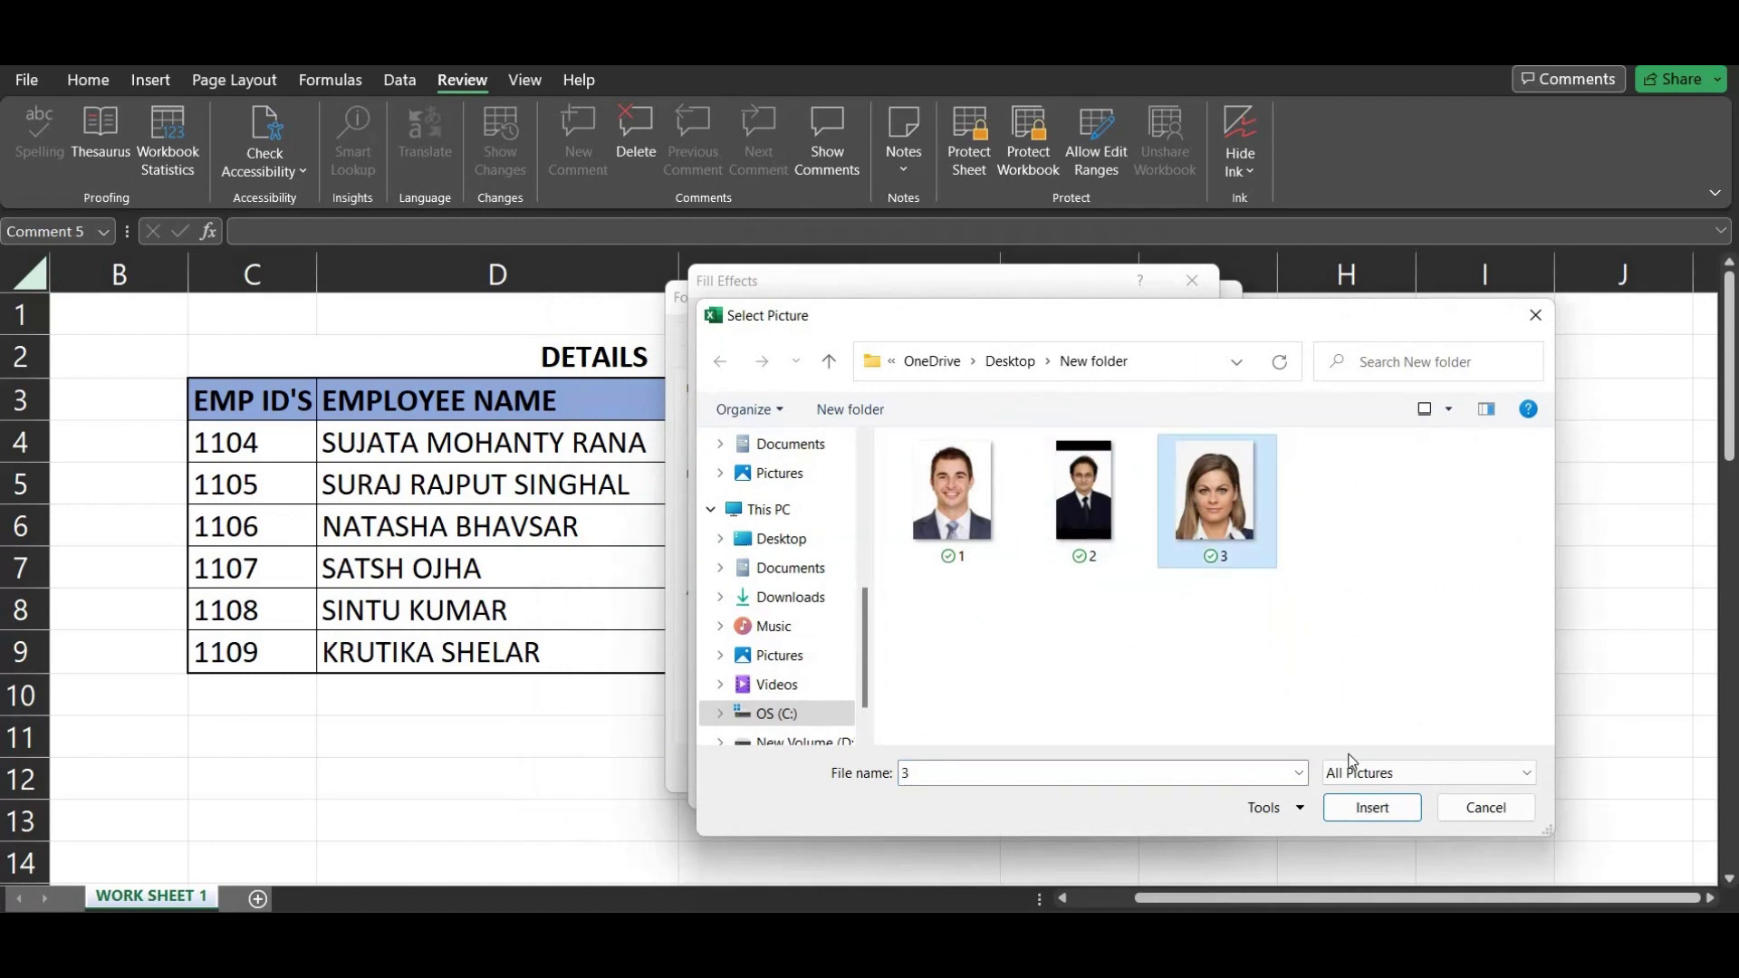
click(1363, 809)
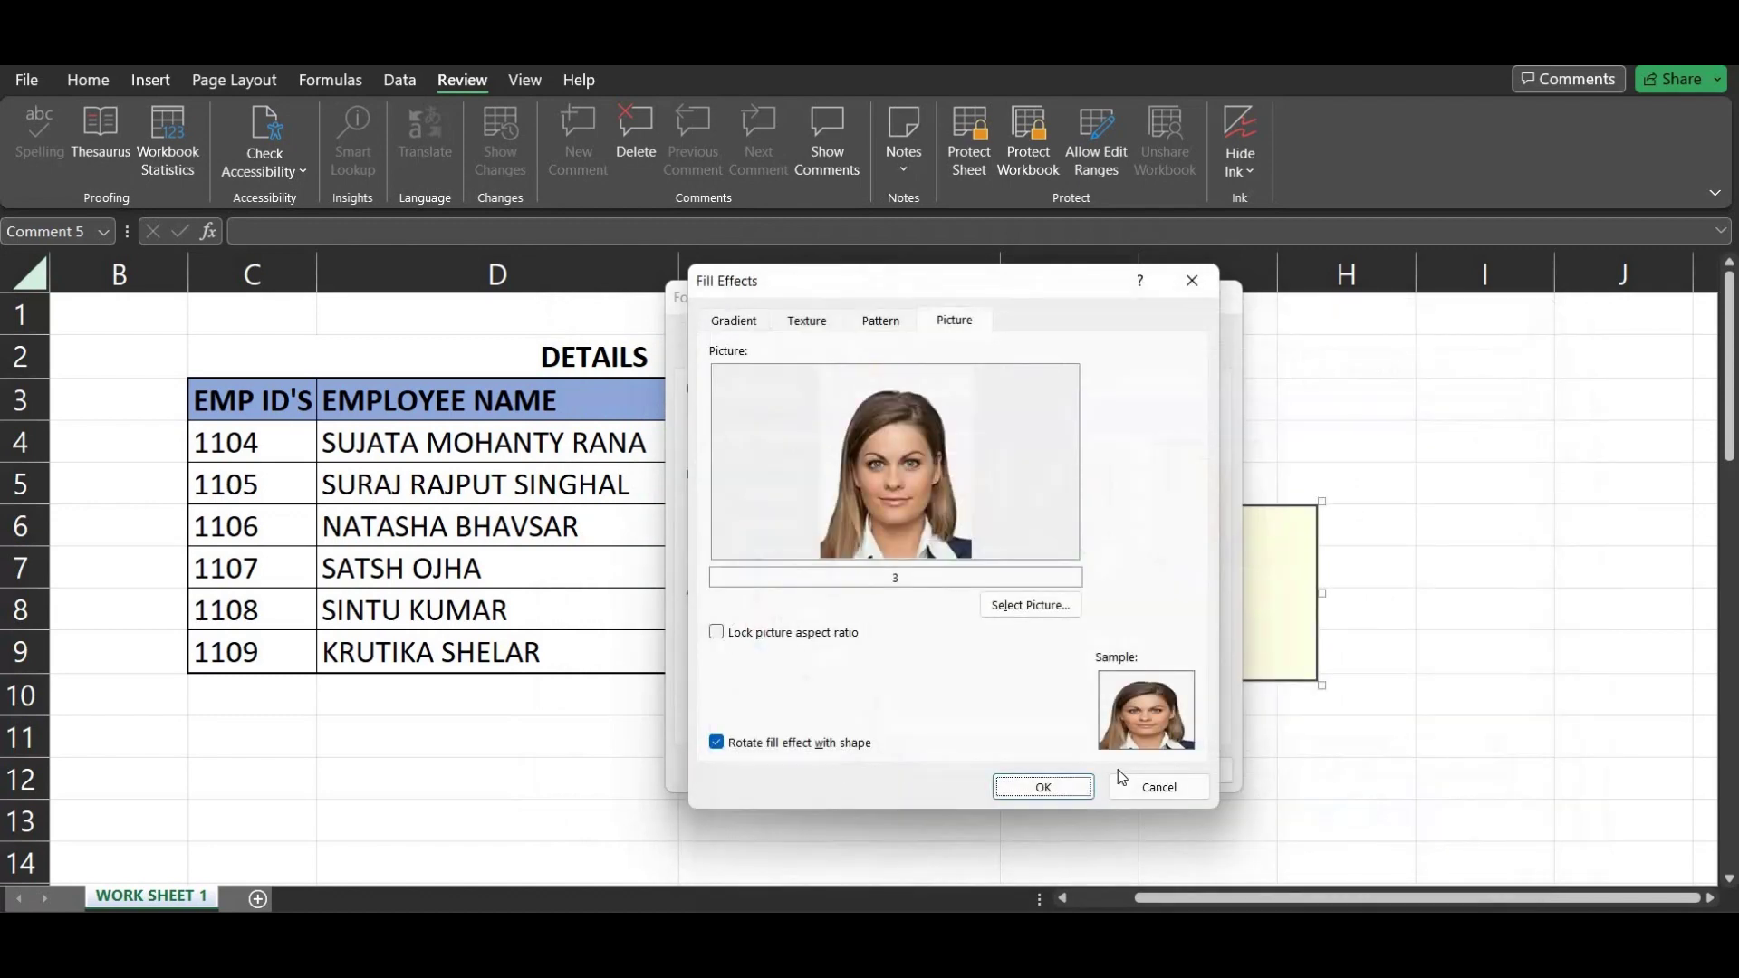
click(1051, 788)
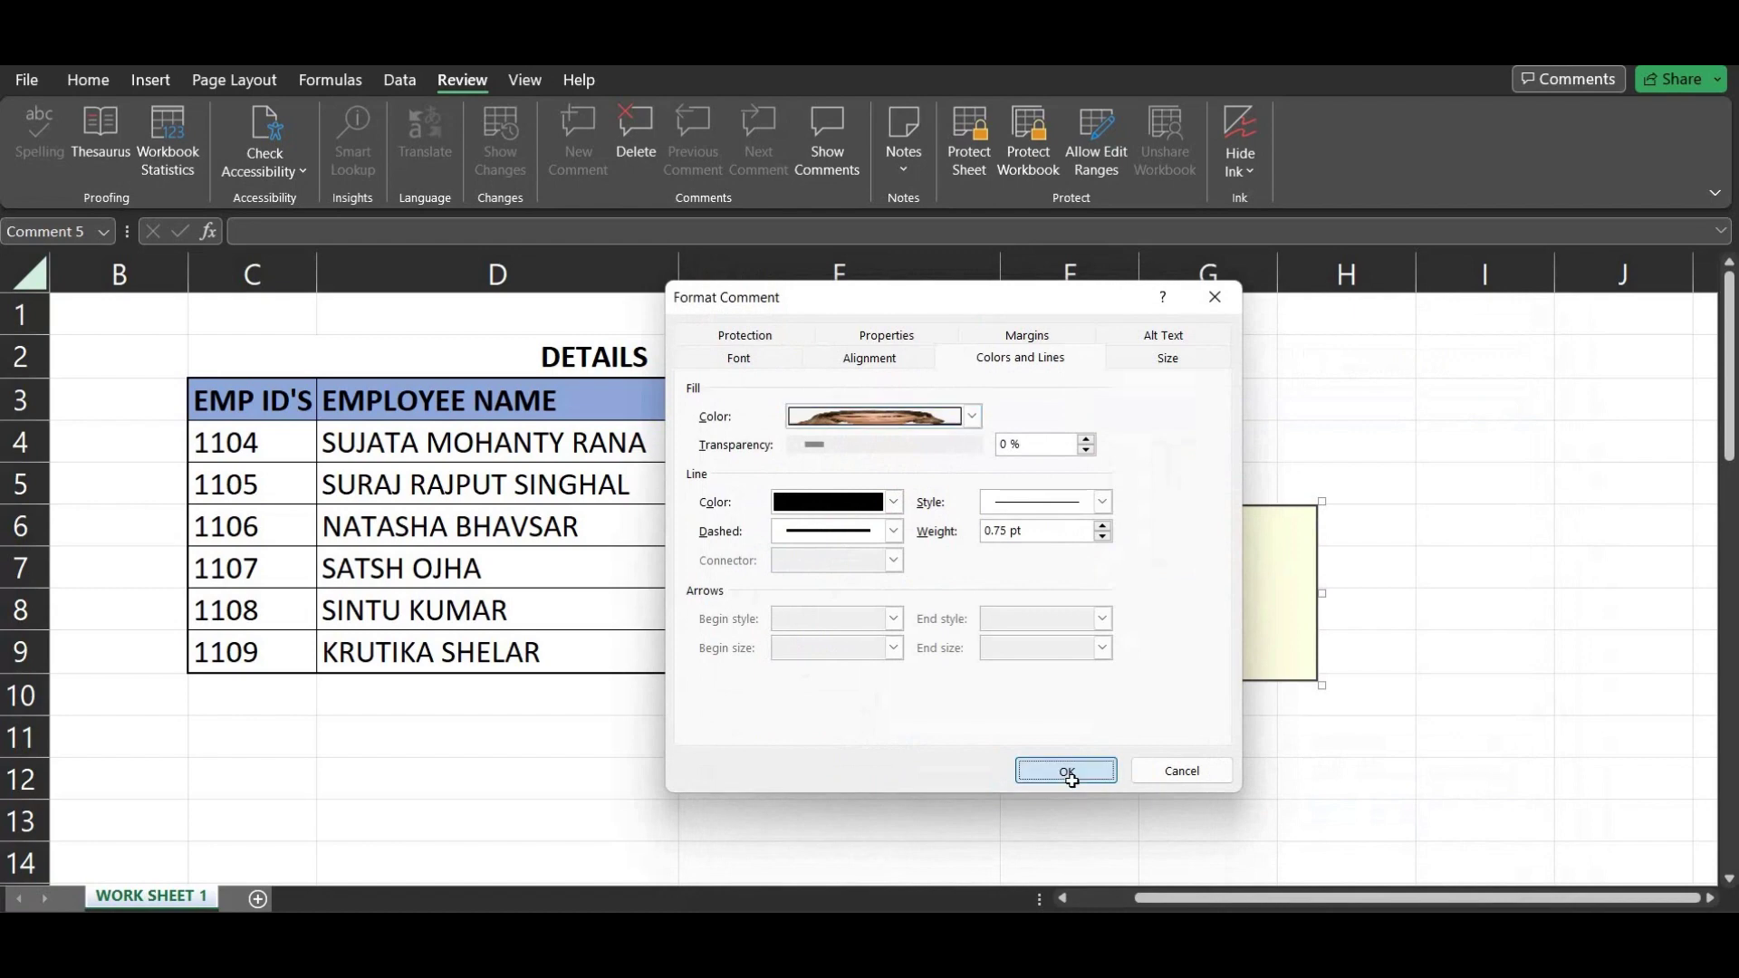
click(1069, 777)
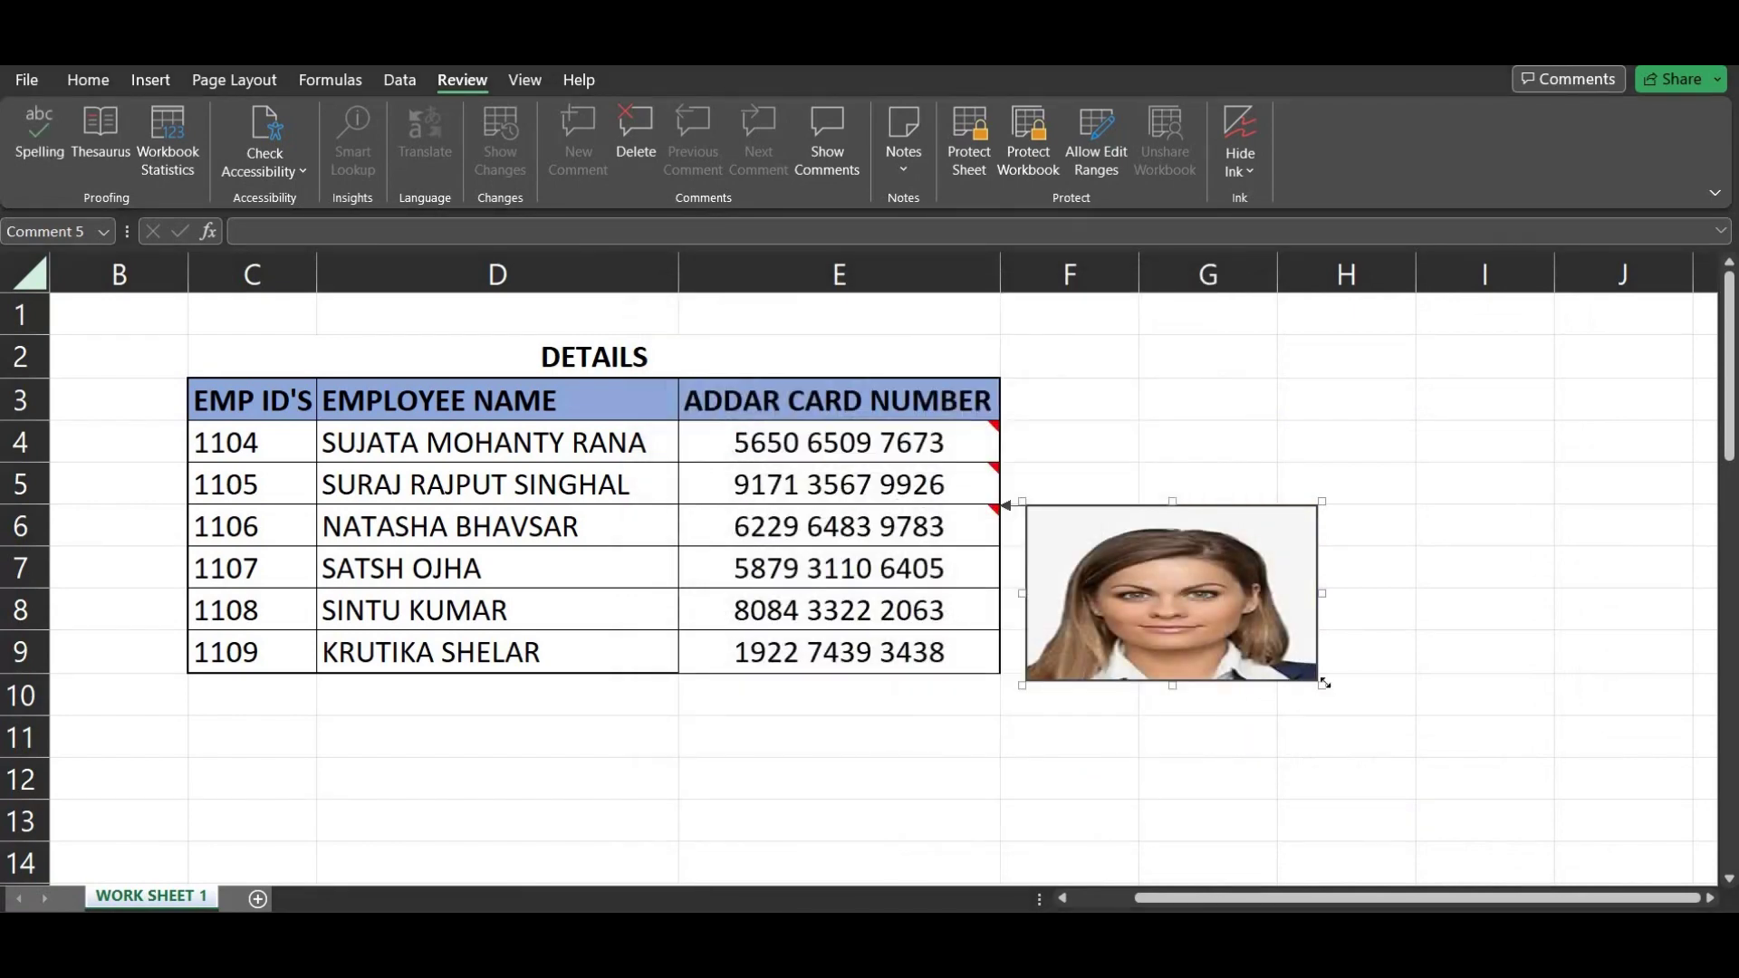
- Shrink the E6 picture note to about the width of column F, deselect it, and check the picture notes on E5 and E6
drag(1320, 681, 1166, 612)
right_click(1165, 613)
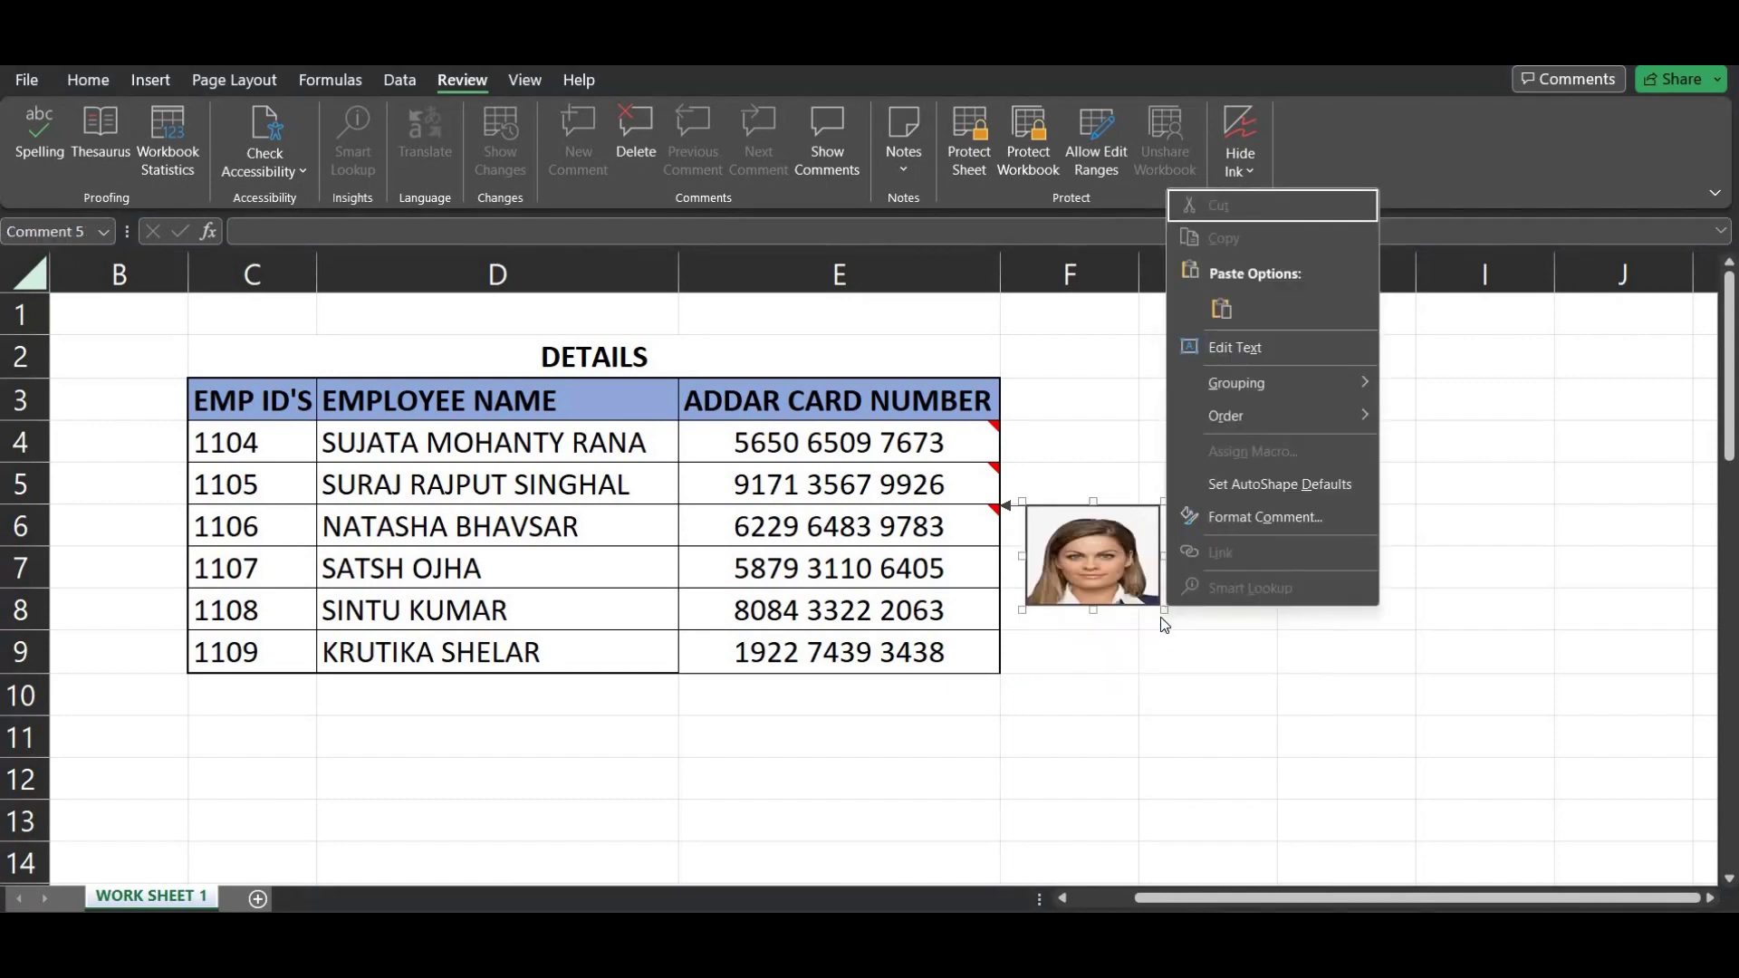
click(1069, 691)
right_click(1055, 695)
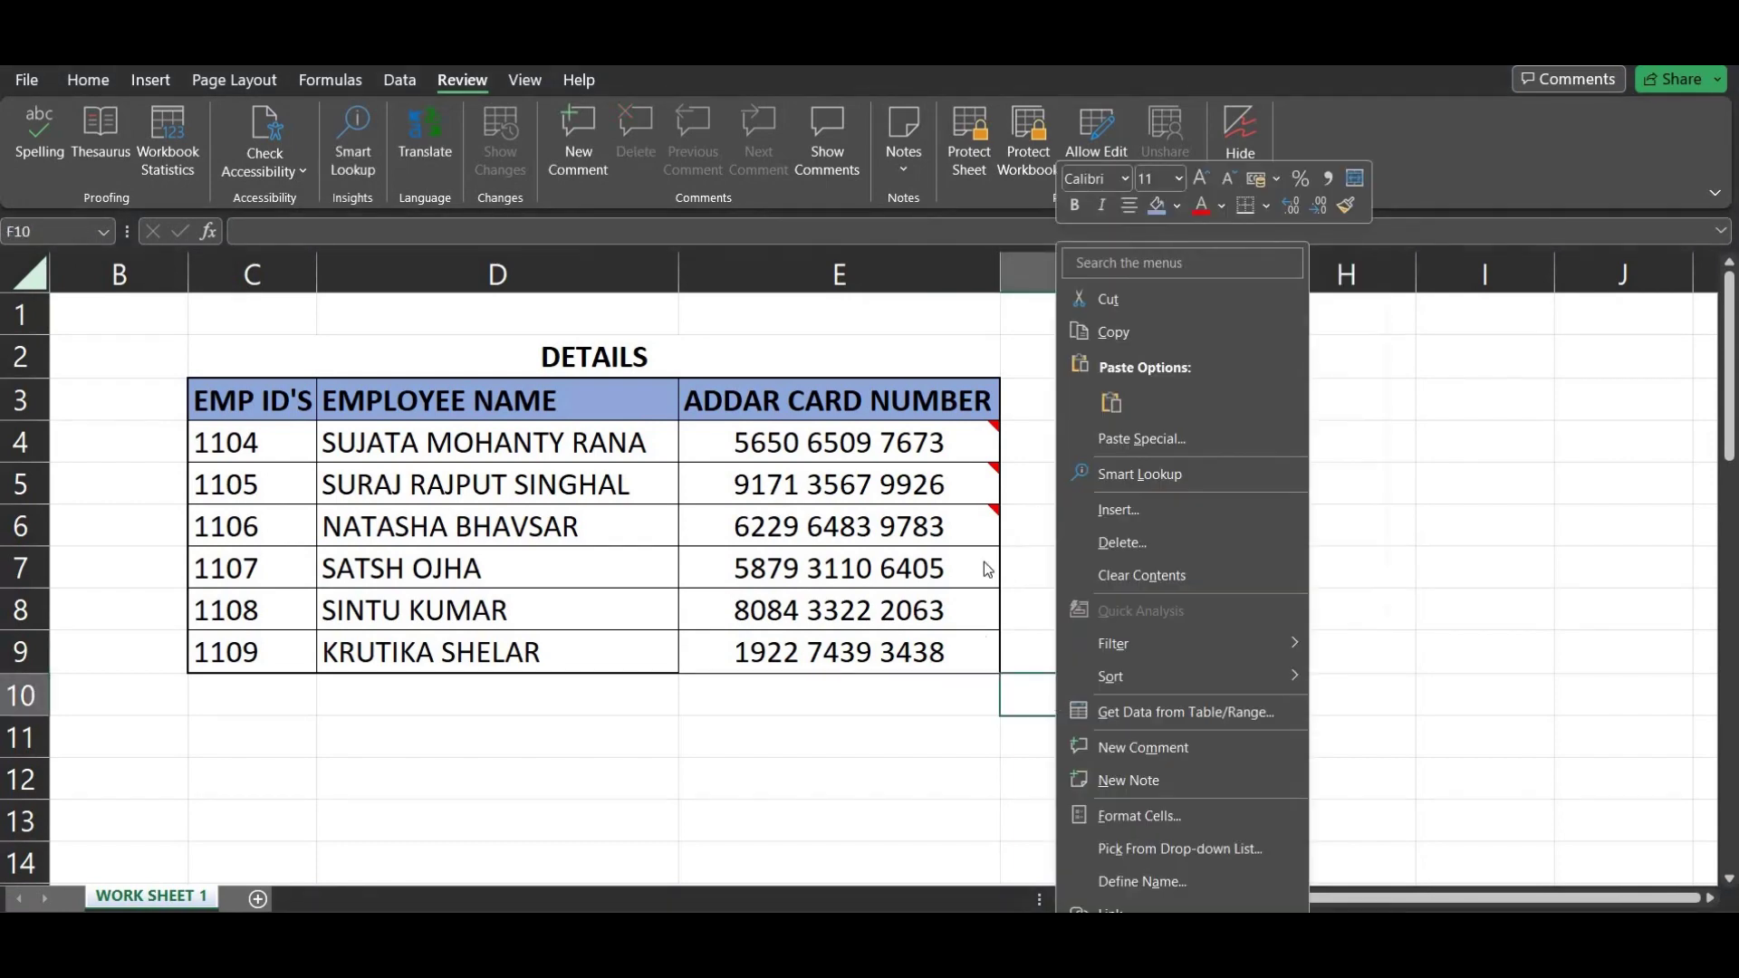
key(Escape)
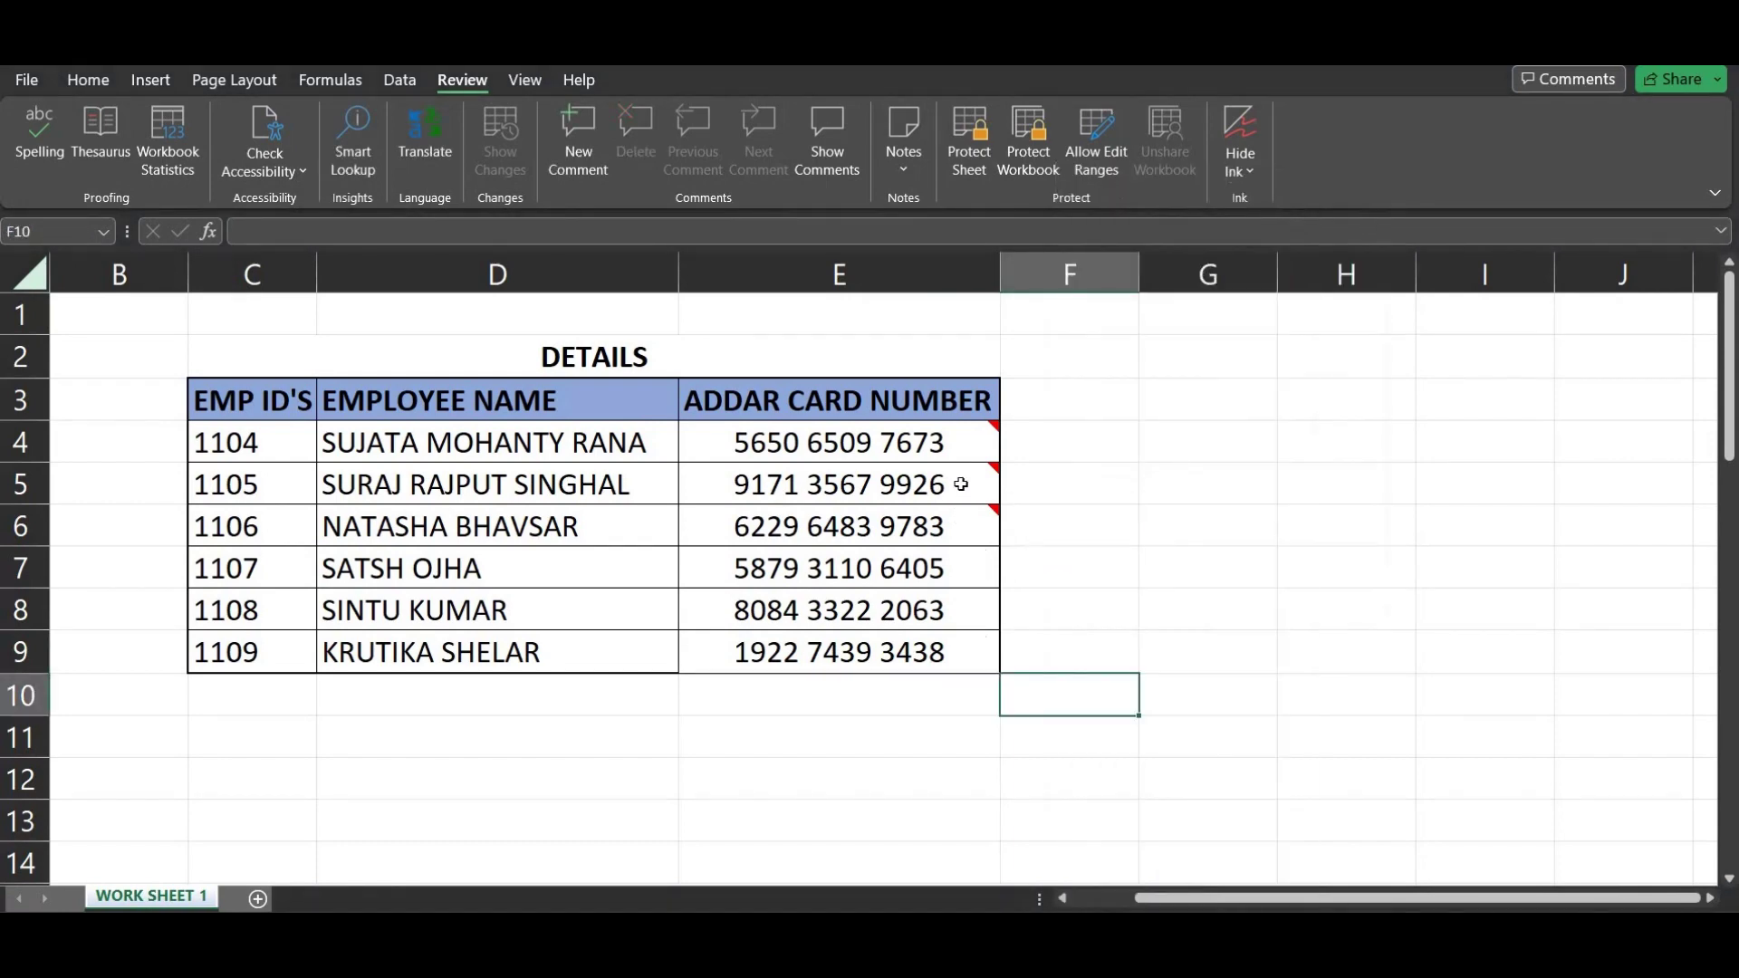
mouse_move(967, 472)
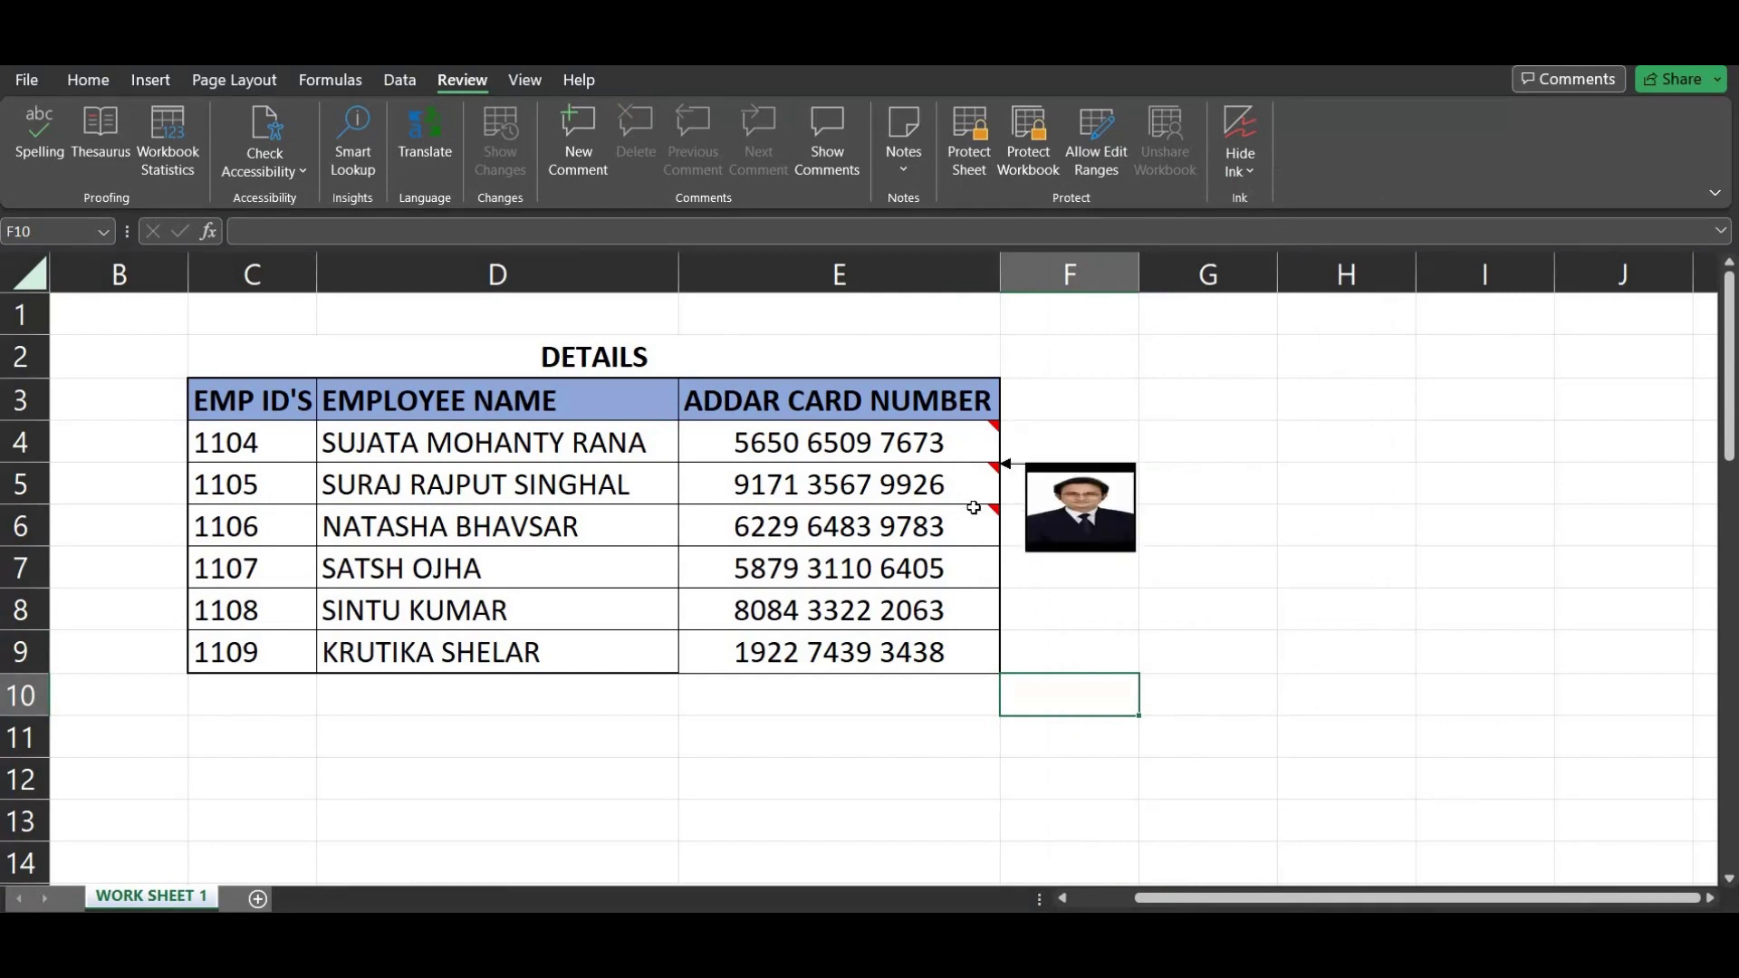
mouse_move(976, 513)
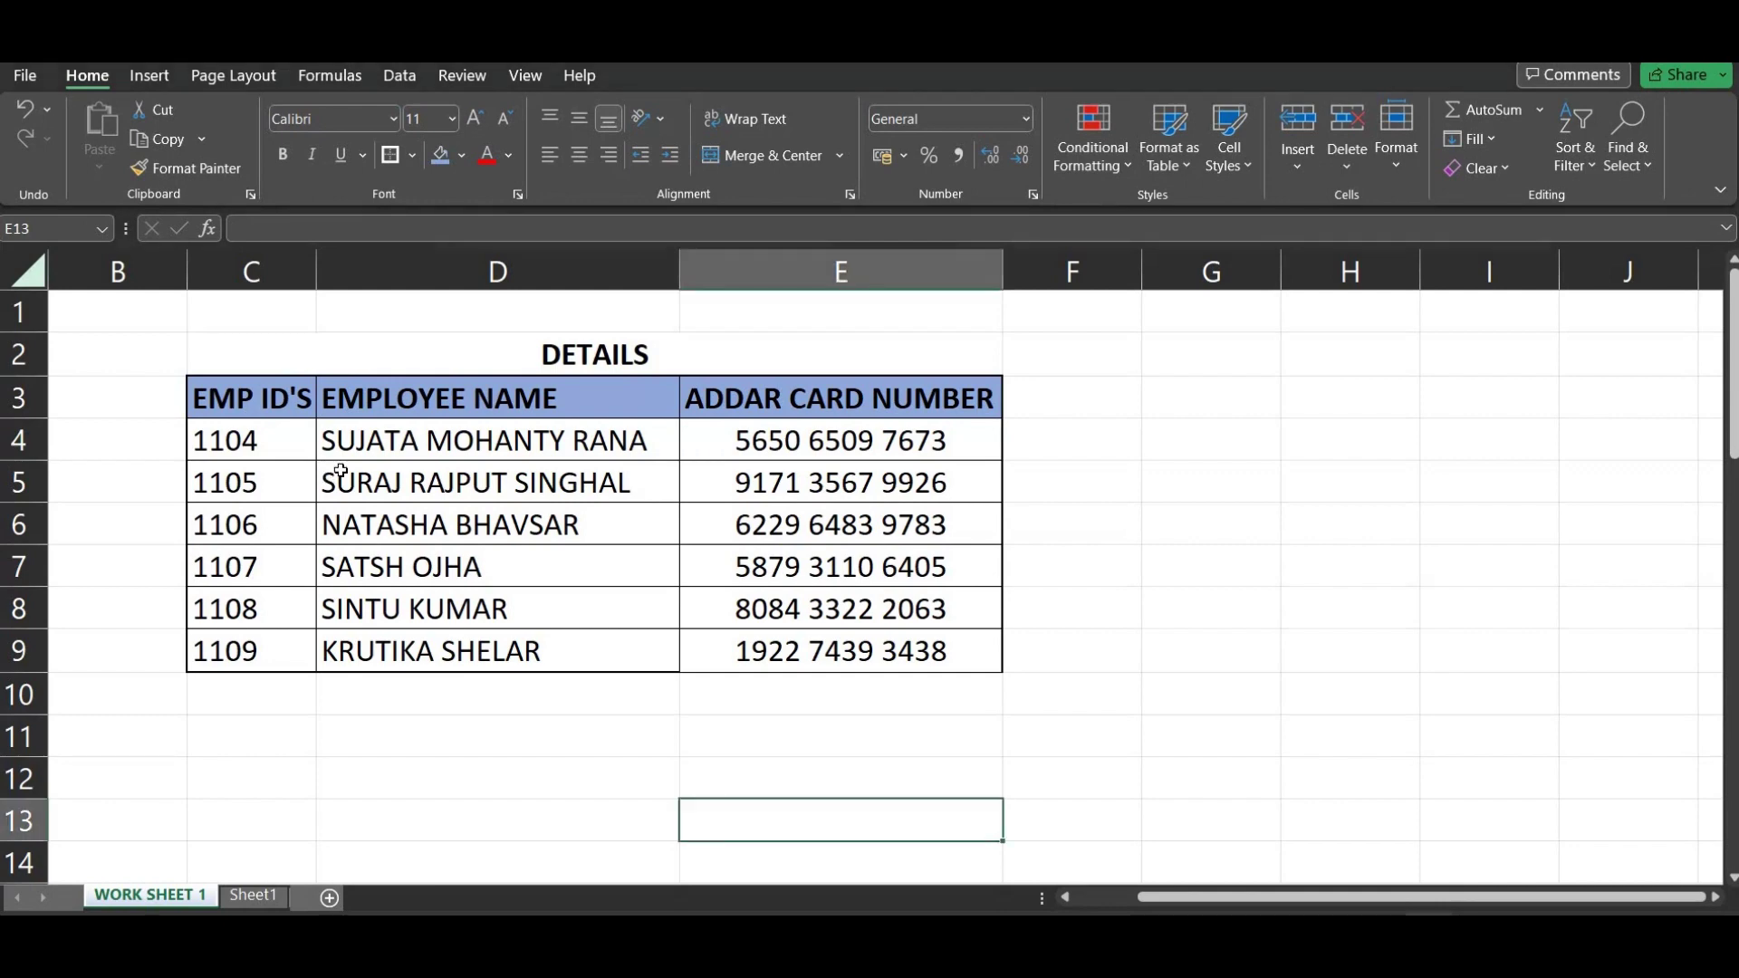
- Copy the first employee's record in cells C4:E4
click(341, 471)
click(252, 441)
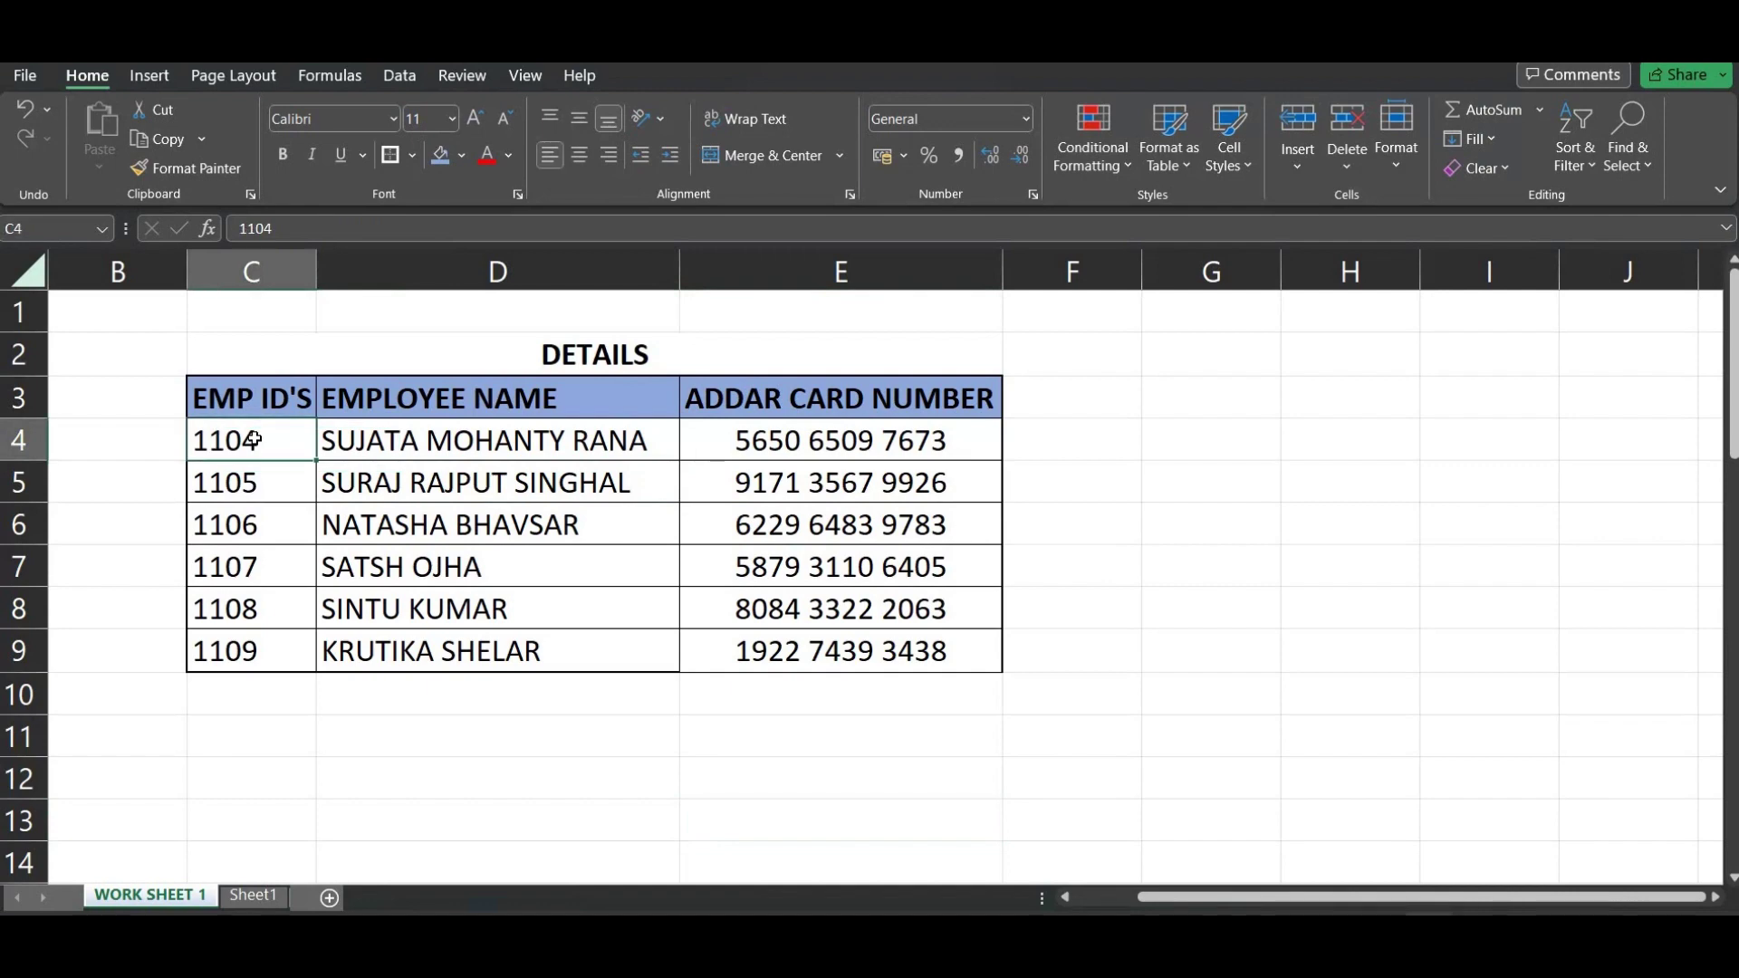
key(shift+Right)
key(shift+Right)
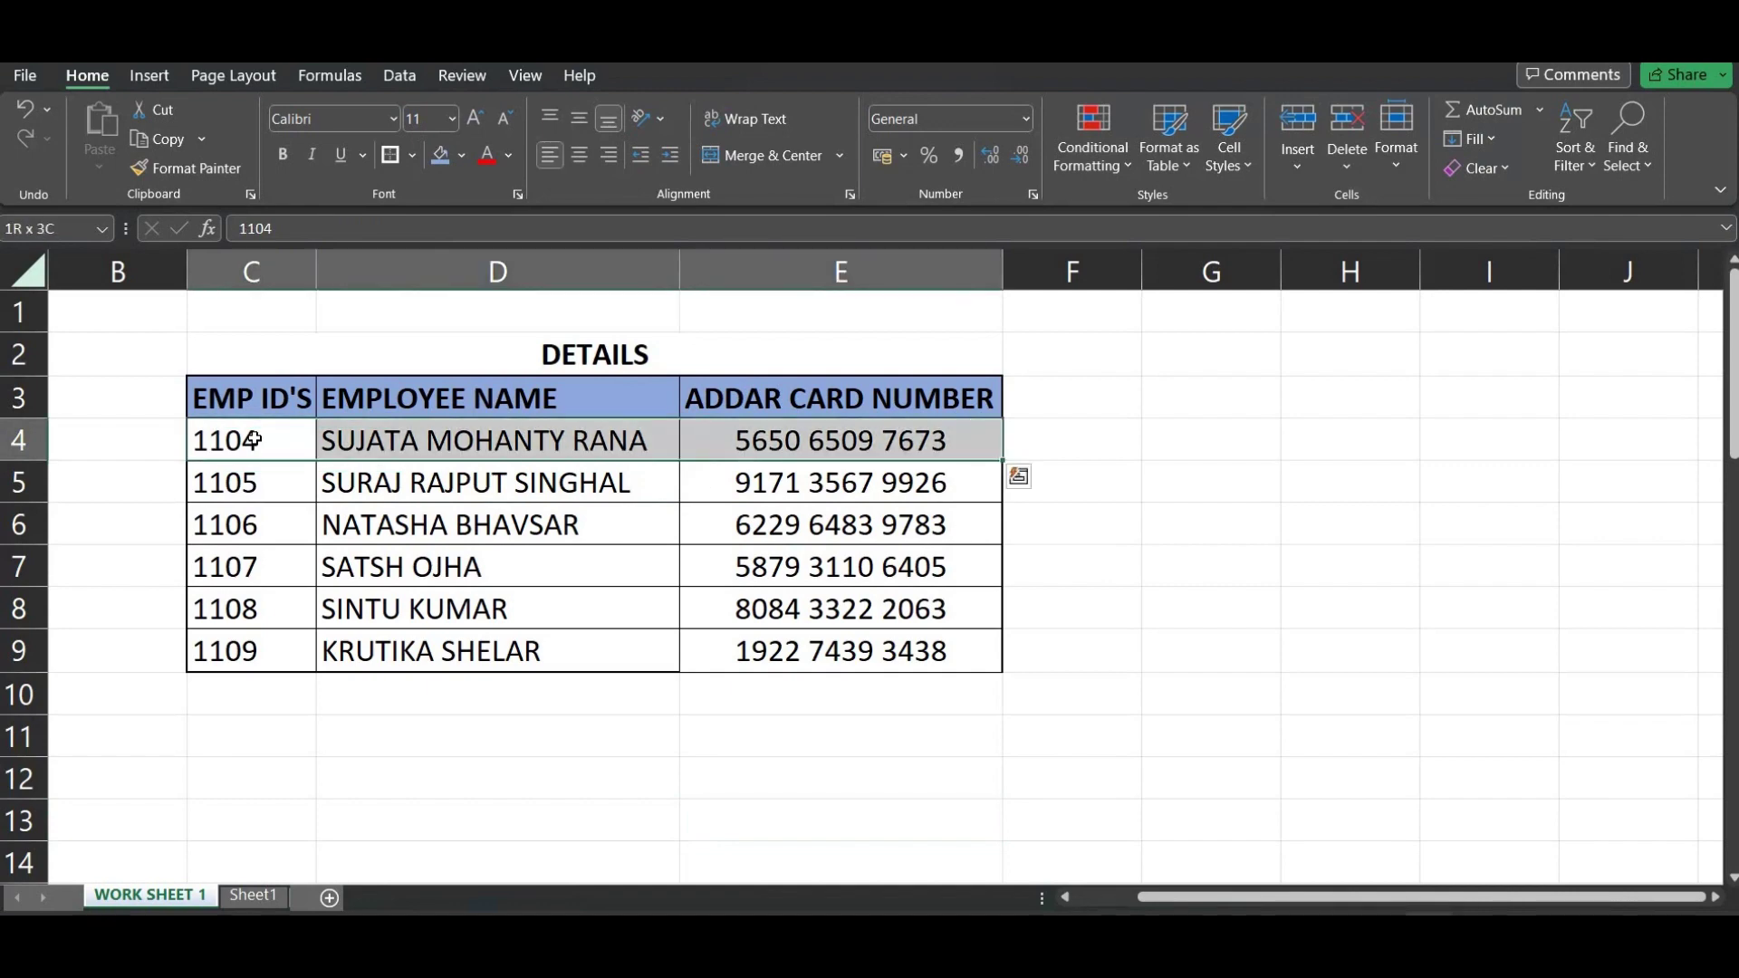
key(ctrl+c)
click(241, 524)
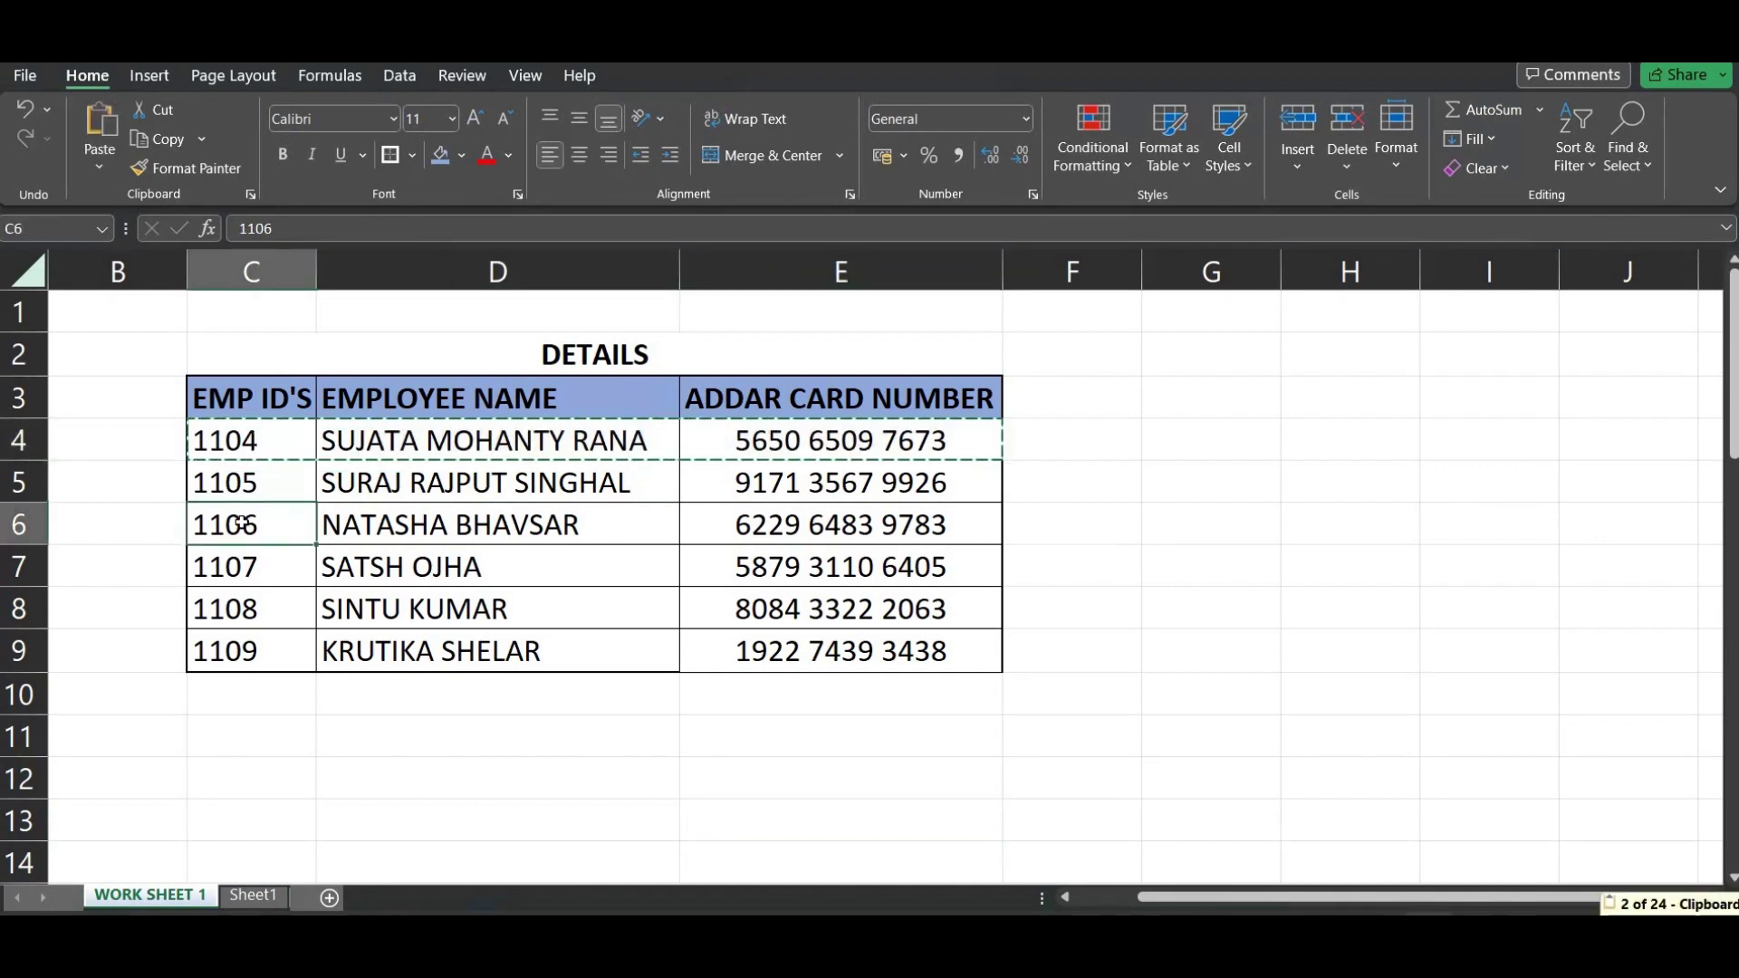
key(shift+Right)
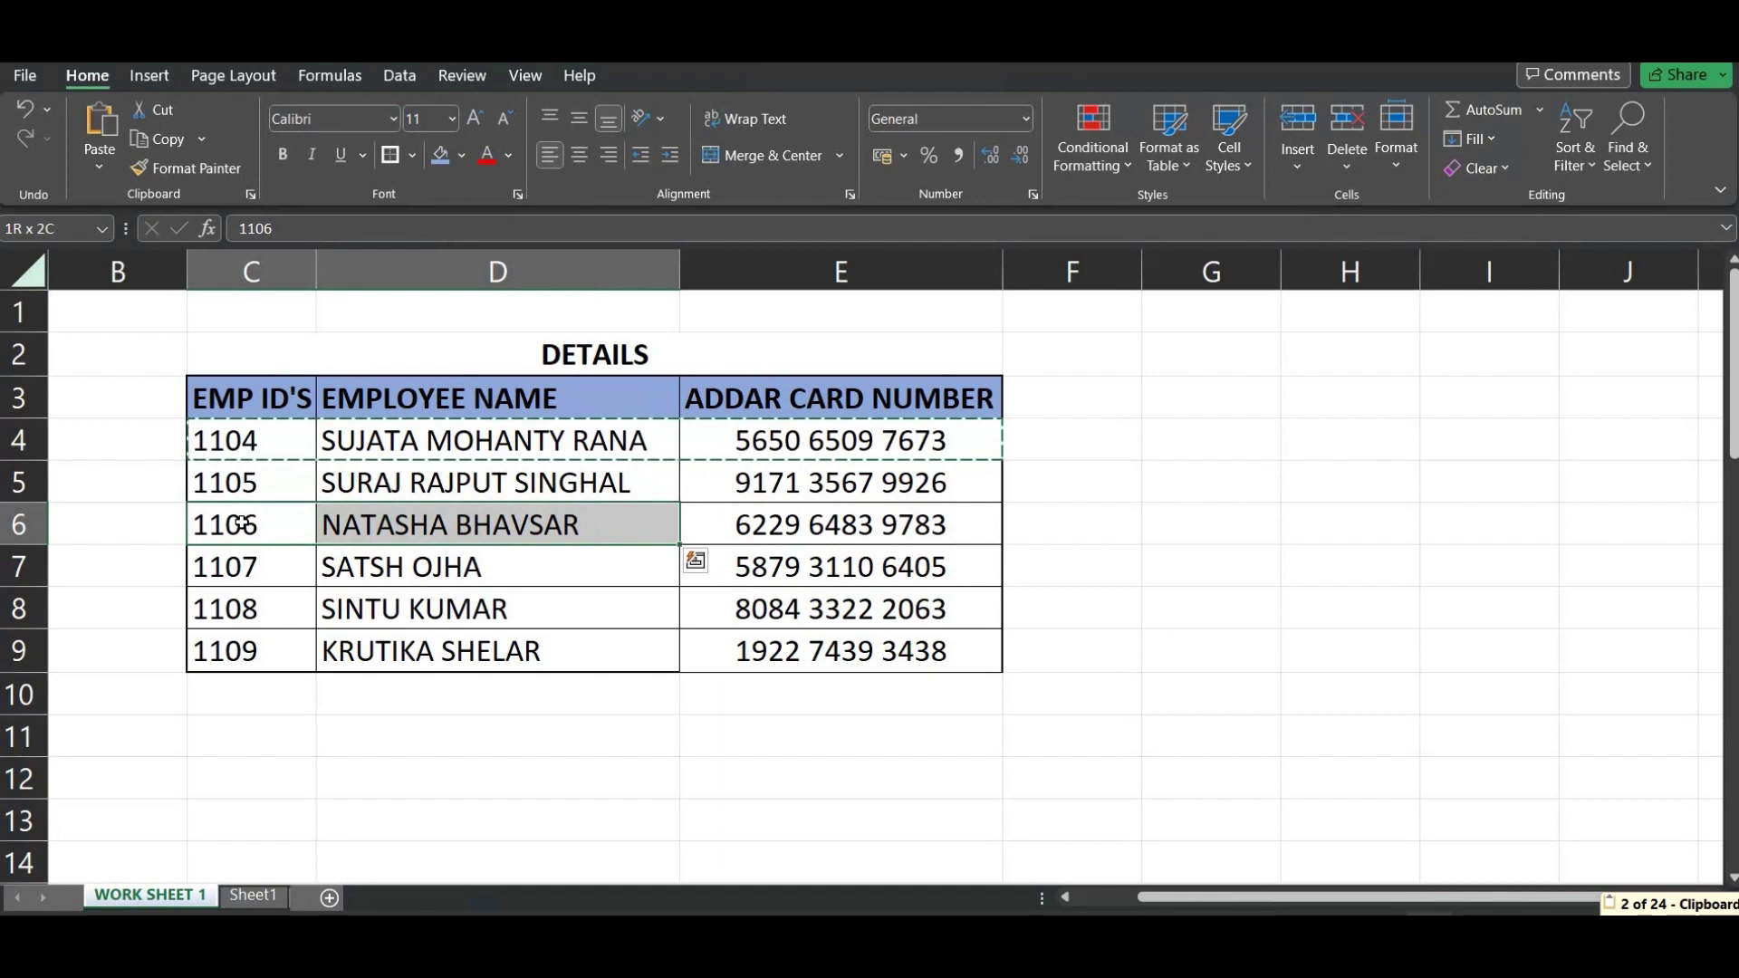
click(163, 514)
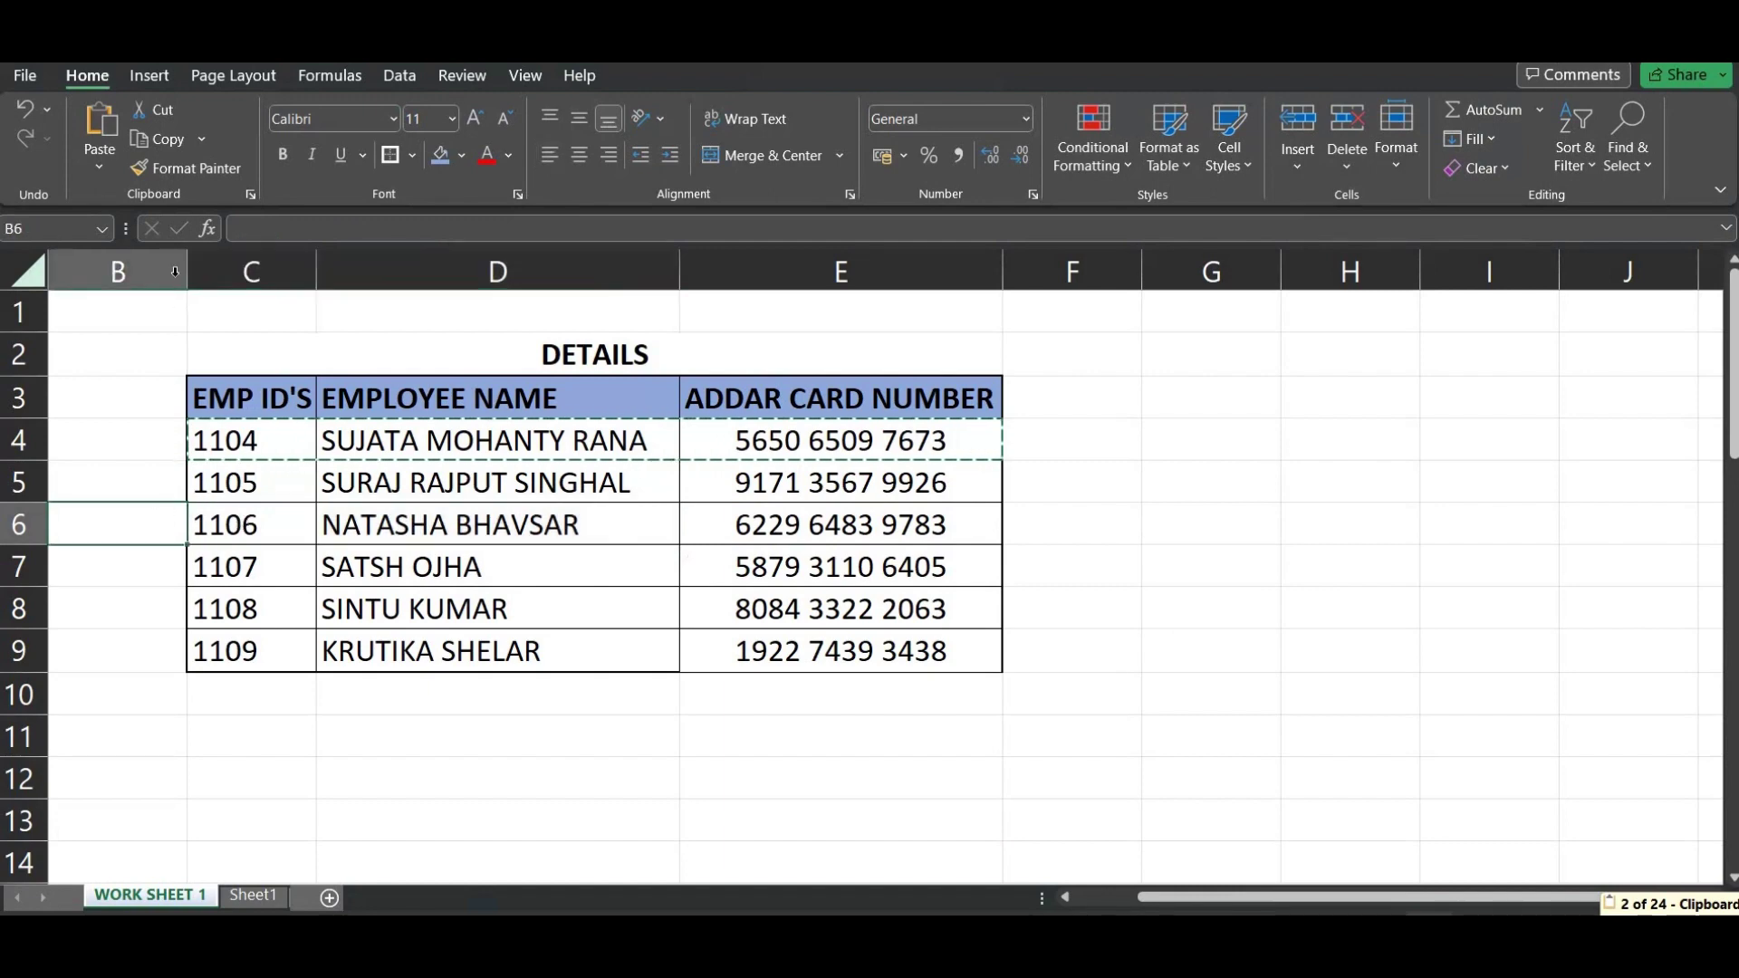
- Show the Office Clipboard and clear all its collected items
click(250, 195)
click(119, 314)
- Copy the table's header row in cells C3:E3 to the Office Clipboard
click(525, 444)
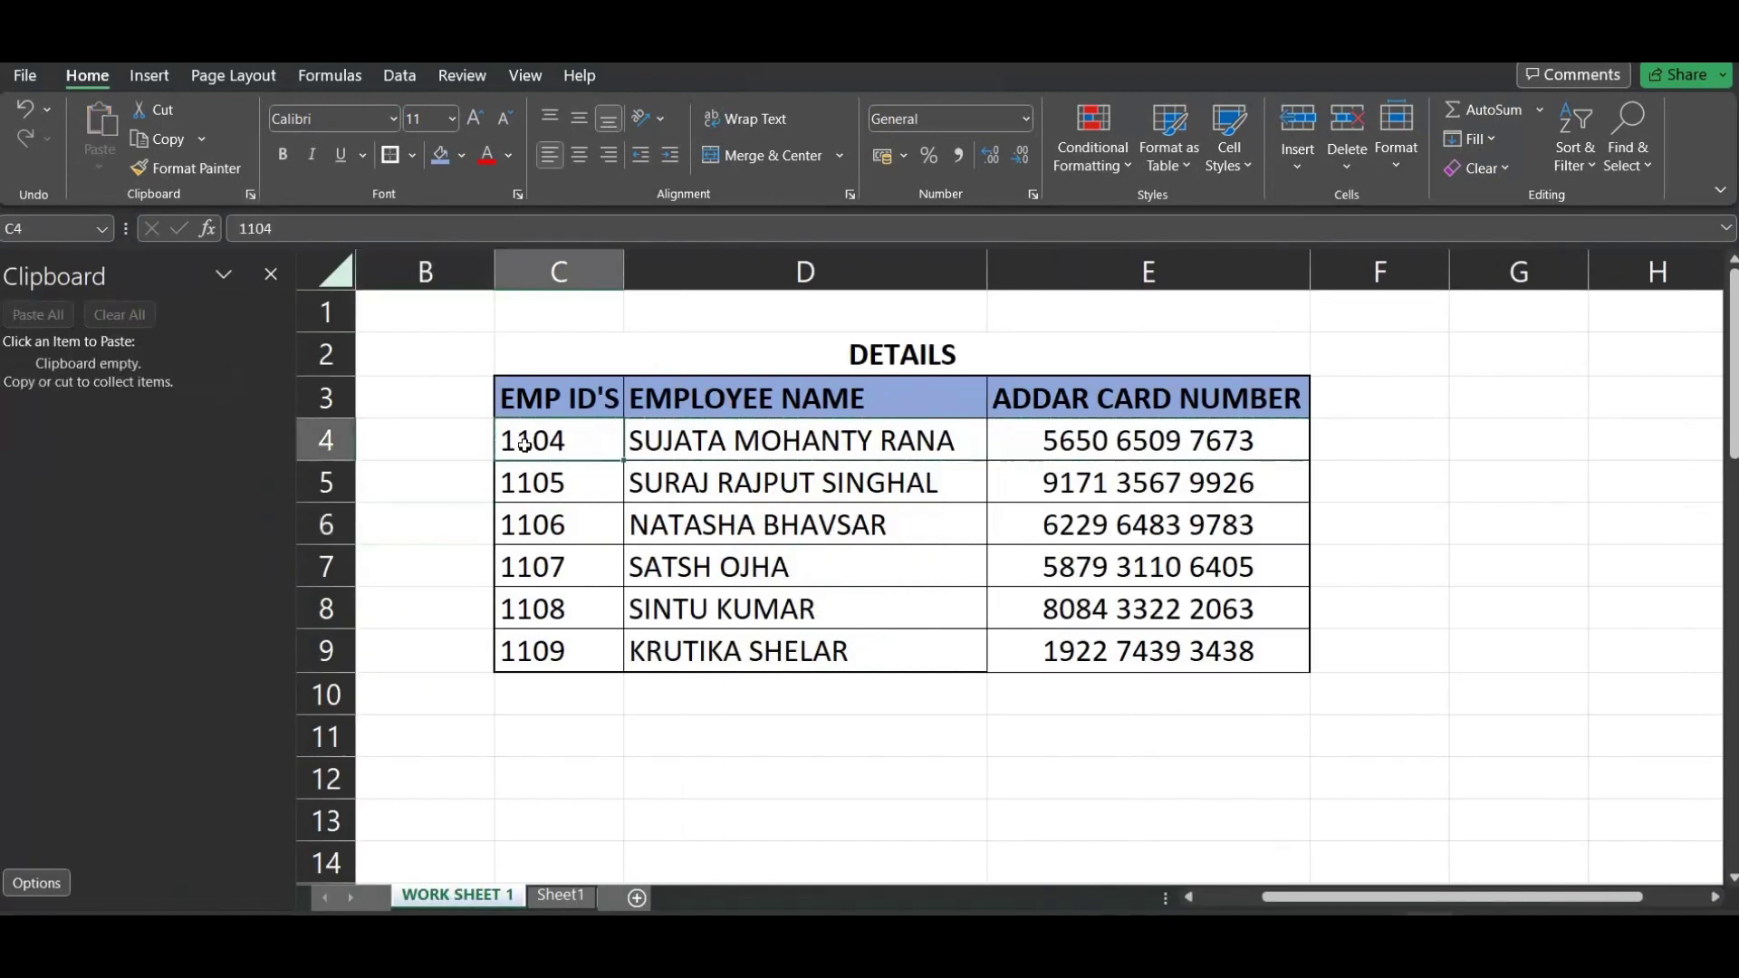
key(shift+Right)
key(shift+Right)
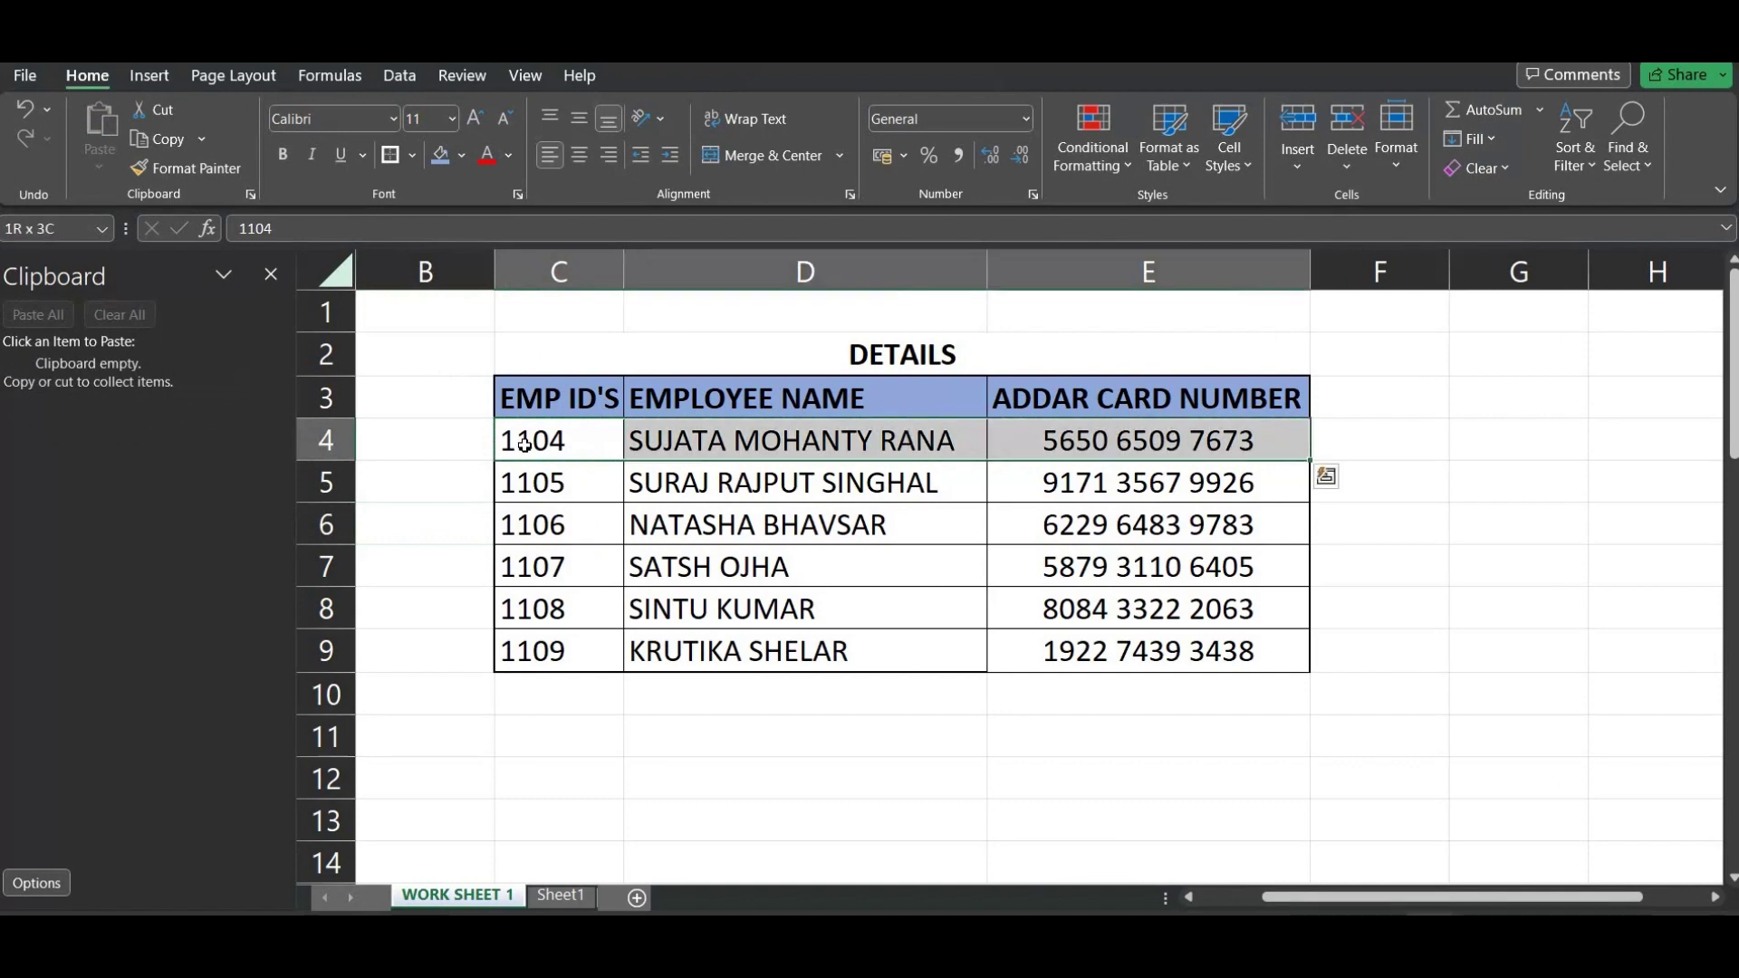
key(Up)
key(shift+Right)
key(shift+Right)
key(ctrl+c)
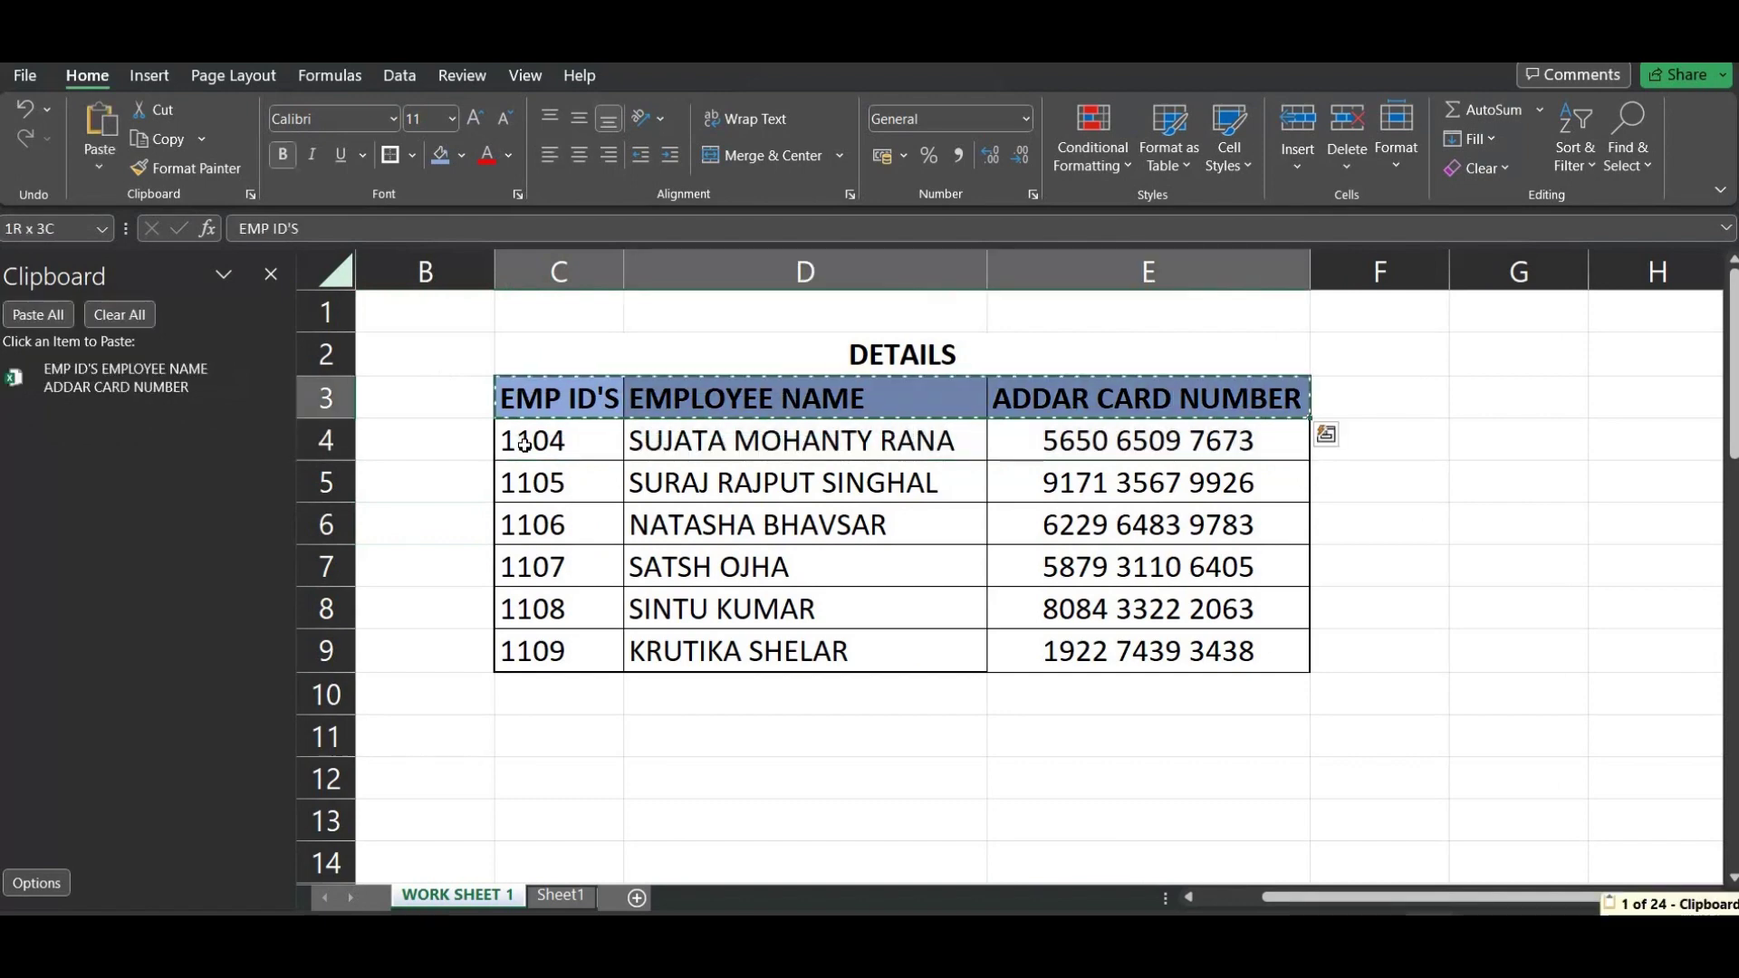
- Copy the third employee's record in cells C6:E6 as another clipboard item
key(Down)
key(Down)
key(Down)
key(shift+Right)
key(shift+Right)
key(shift+Right)
key(shift+Left)
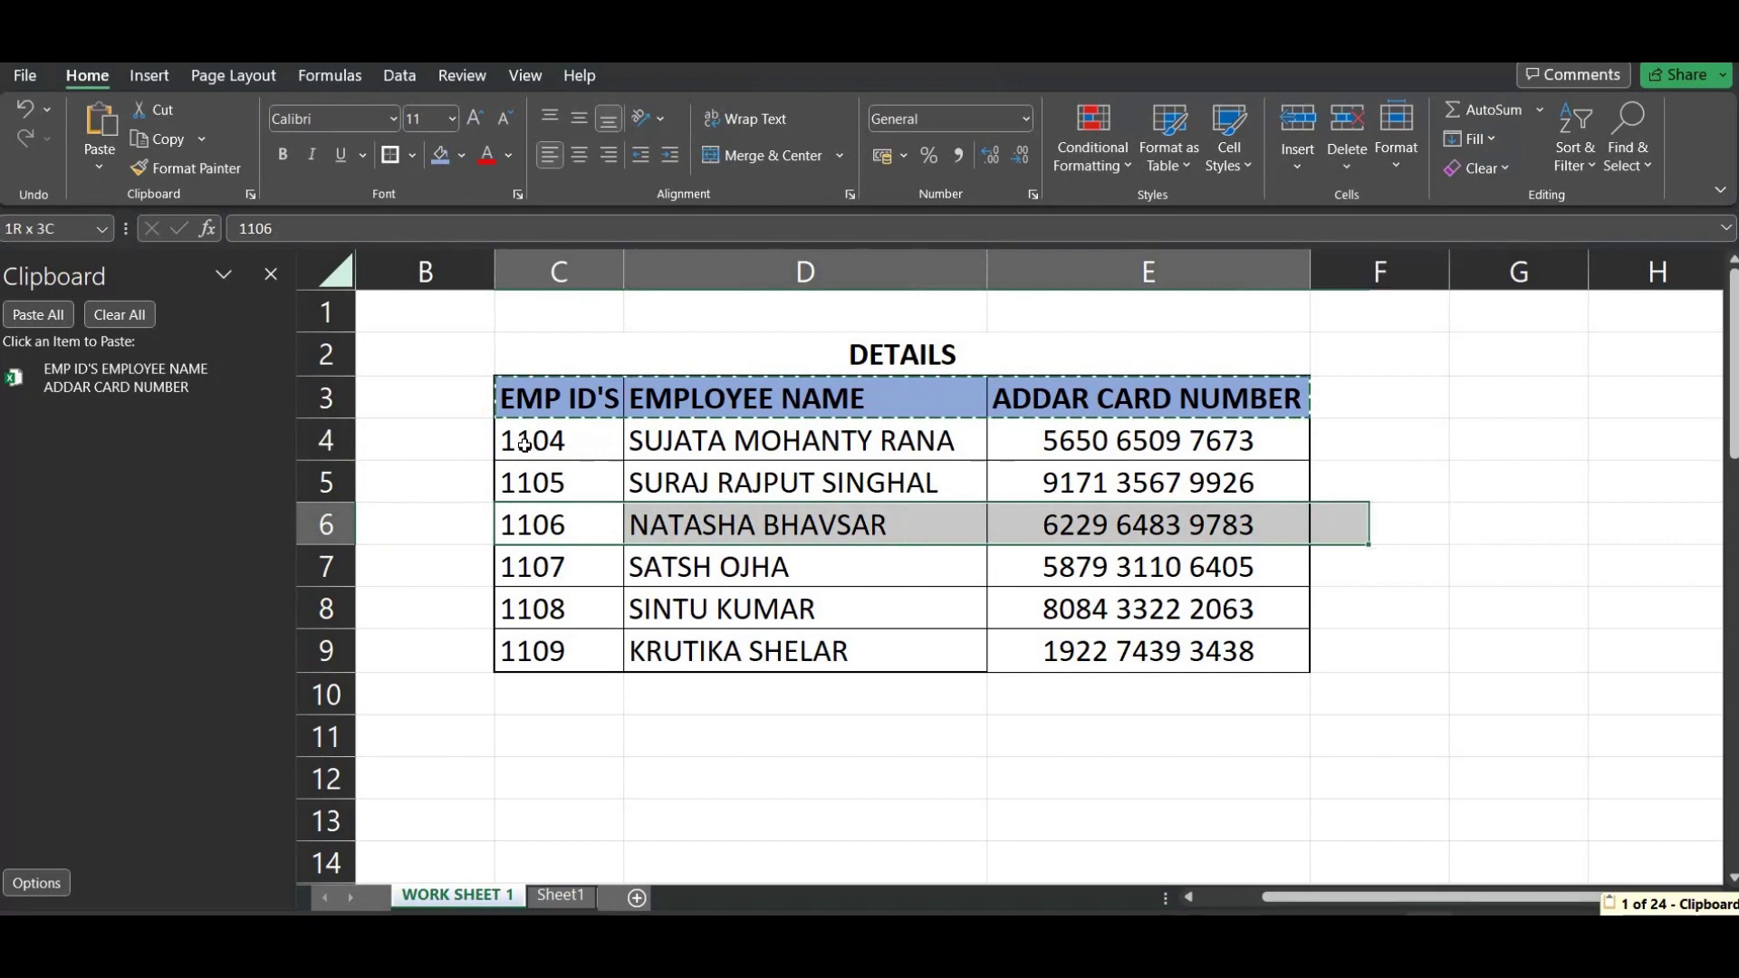
key(ctrl+c)
- Copy the fifth employee's record in cells C8:E8 as another clipboard item
key(Down)
key(Down)
key(shift+Right)
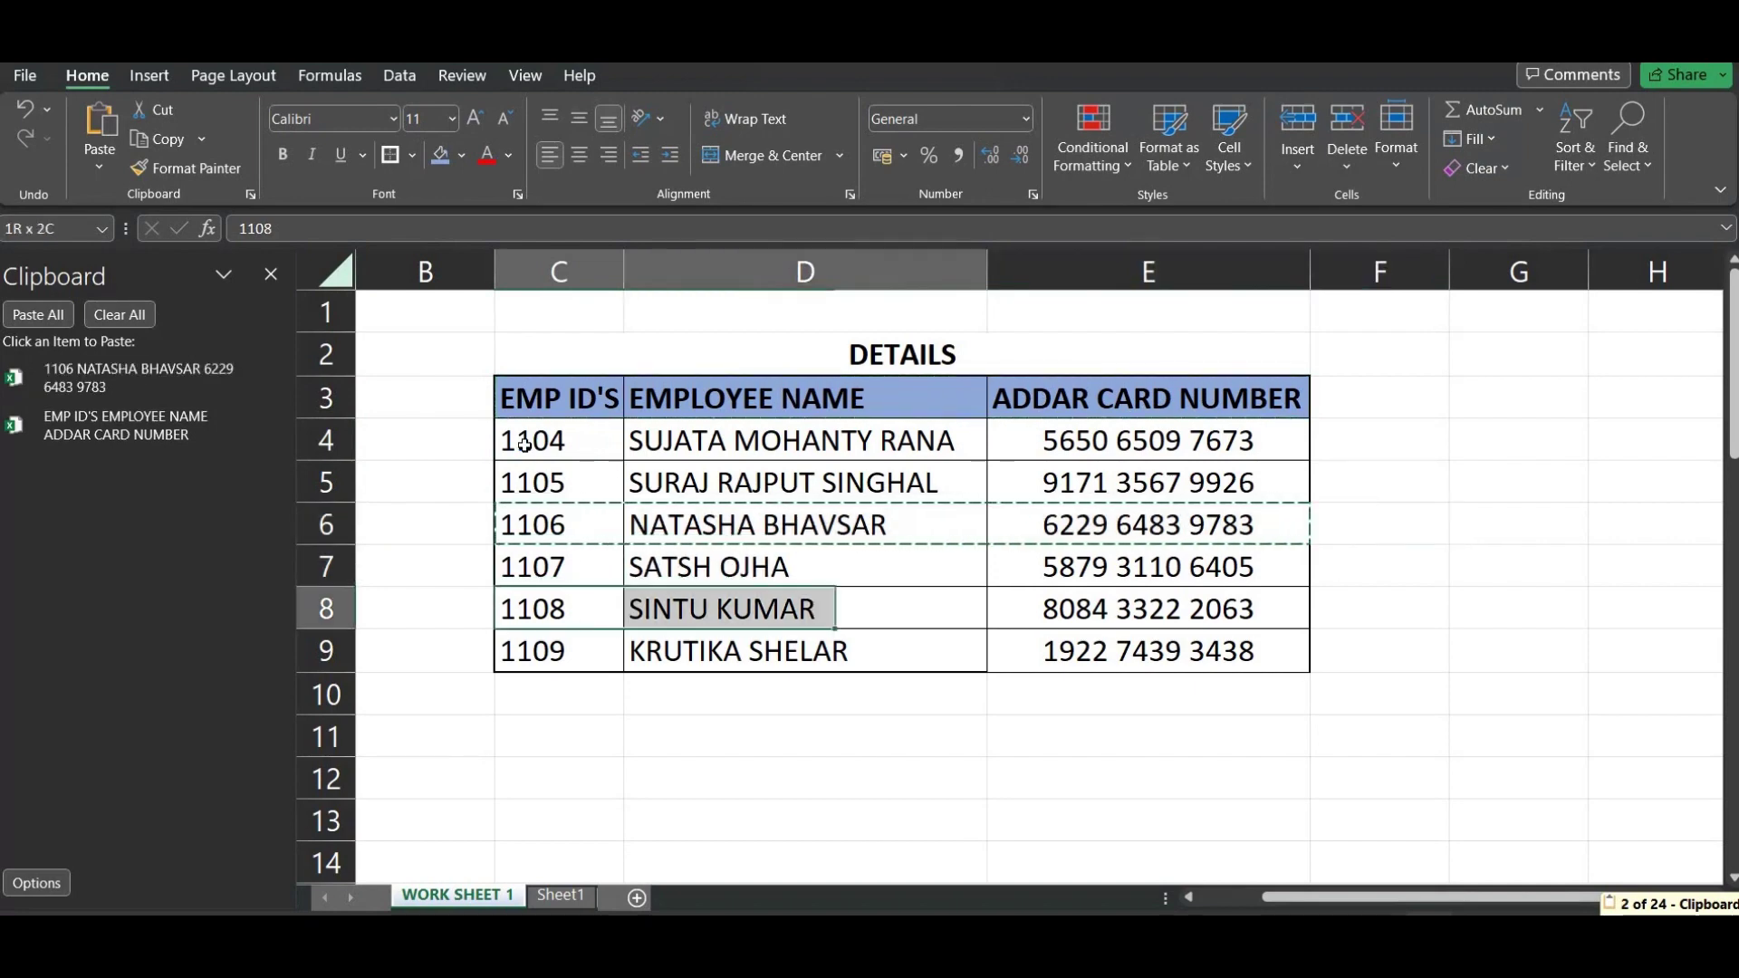
key(shift+Right)
key(ctrl+c)
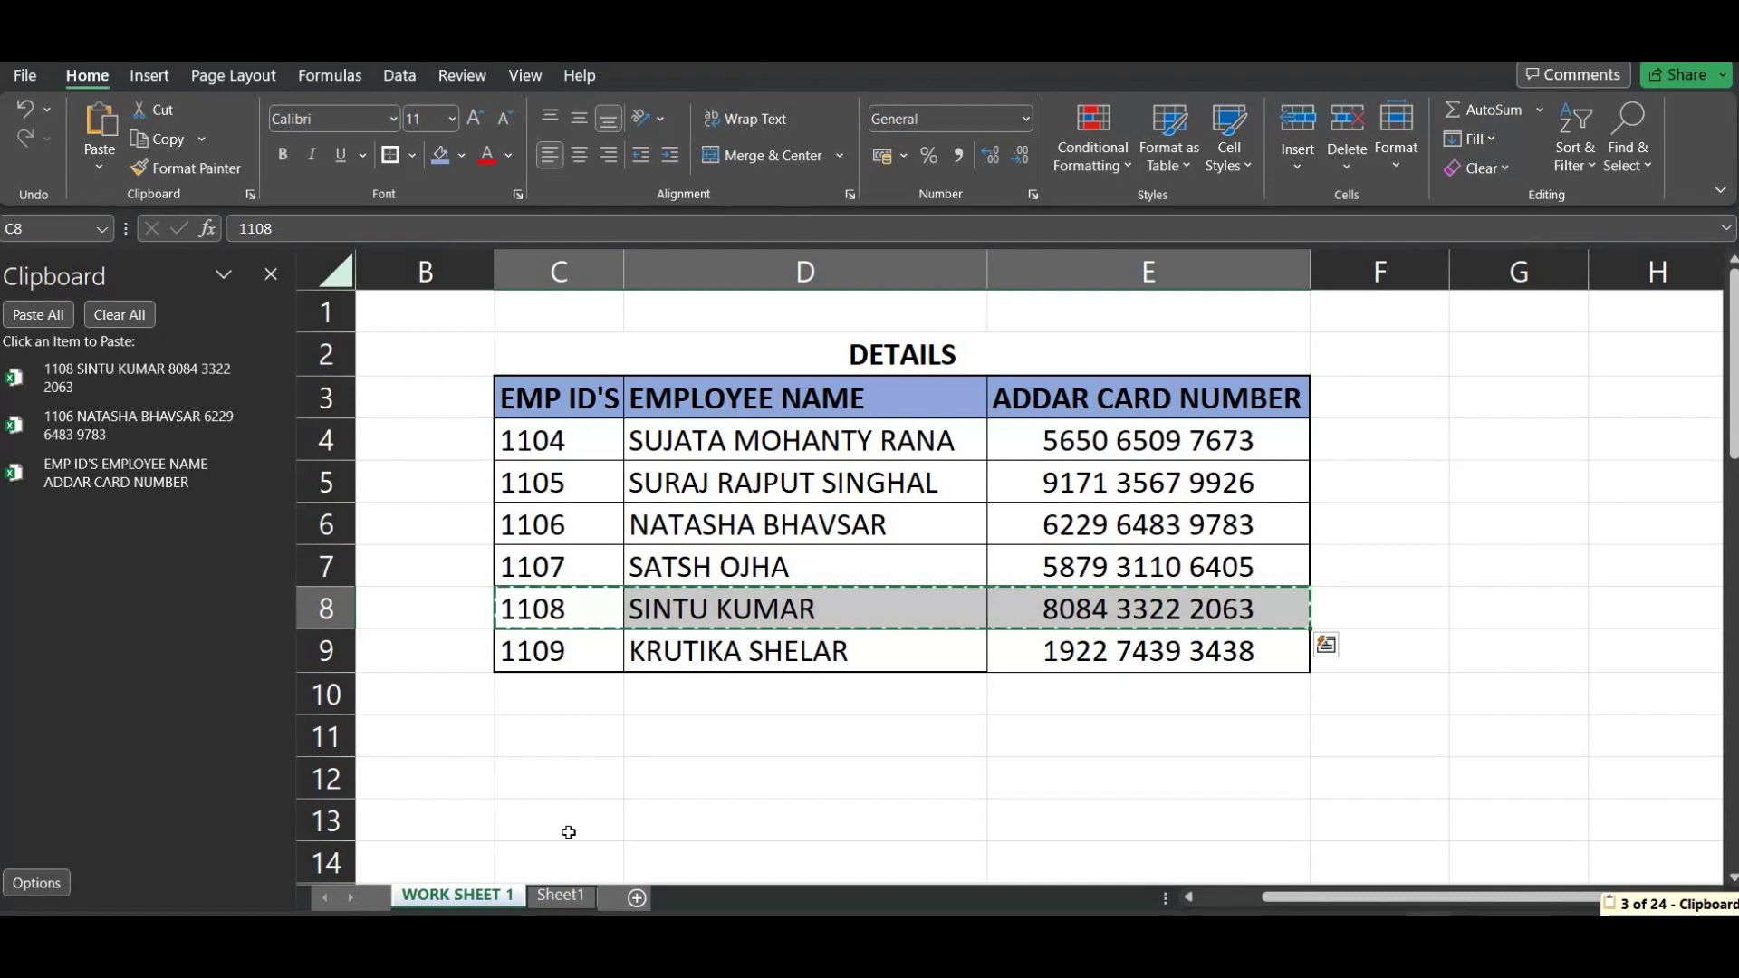
- Paste all collected clipboard items together at C4 on Sheet1 and autofit the widths of the pasted columns
click(561, 896)
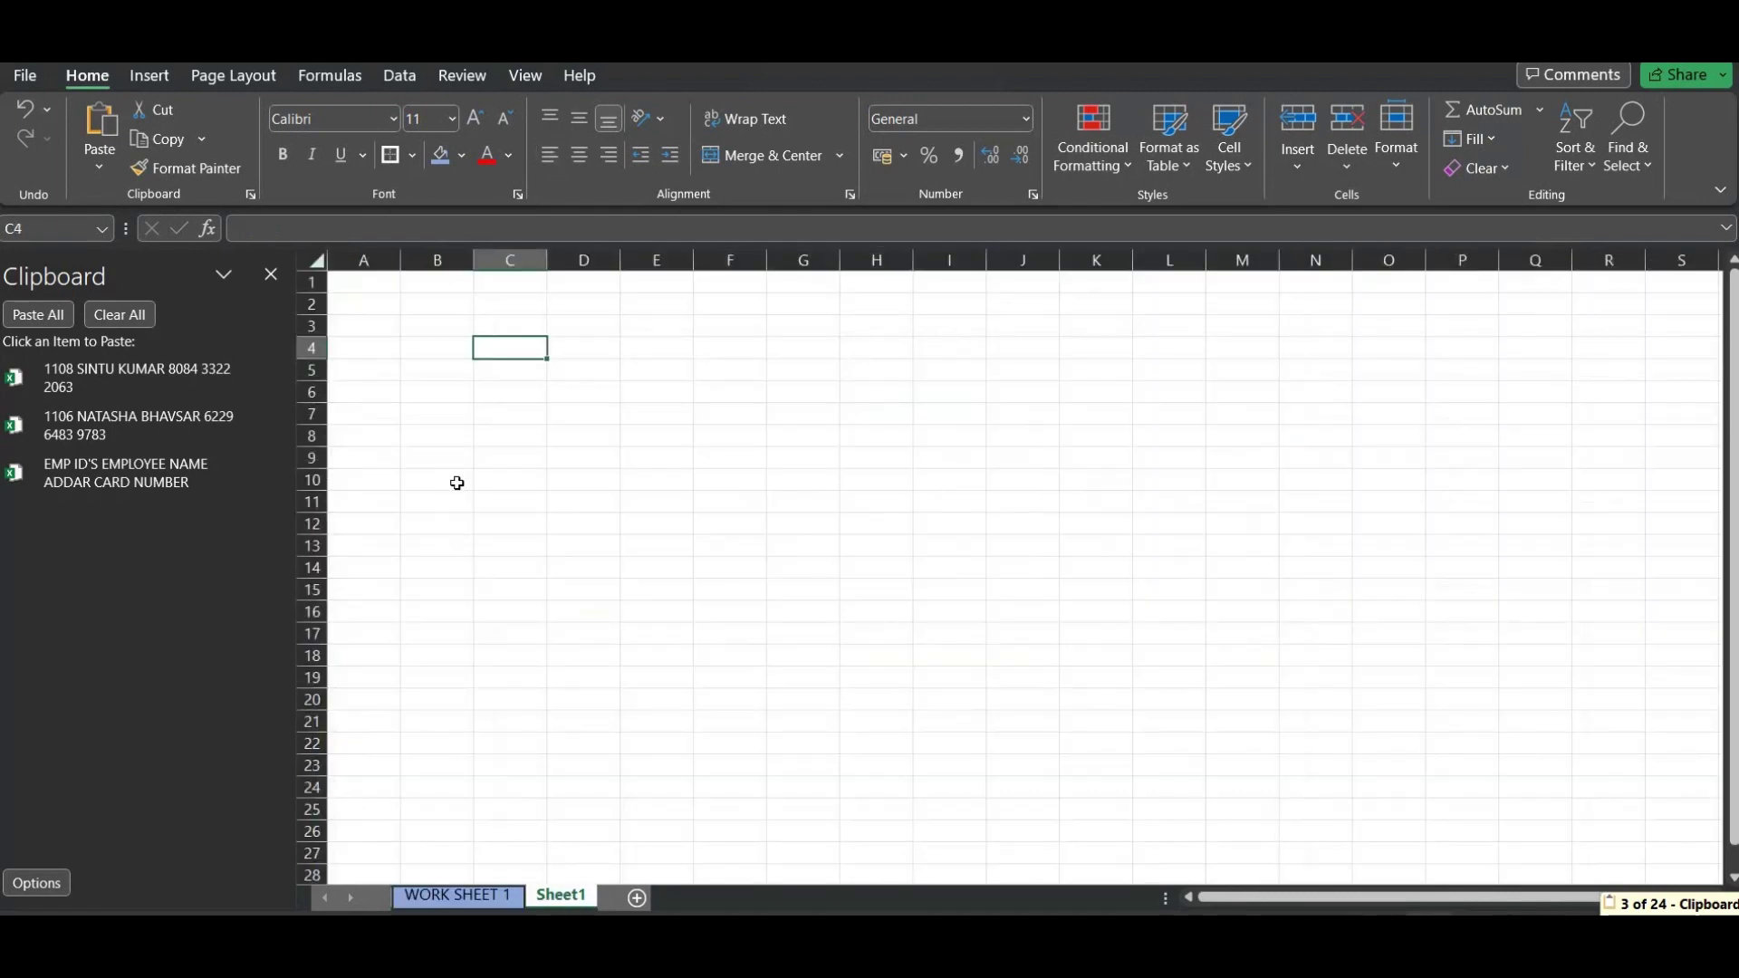
click(38, 315)
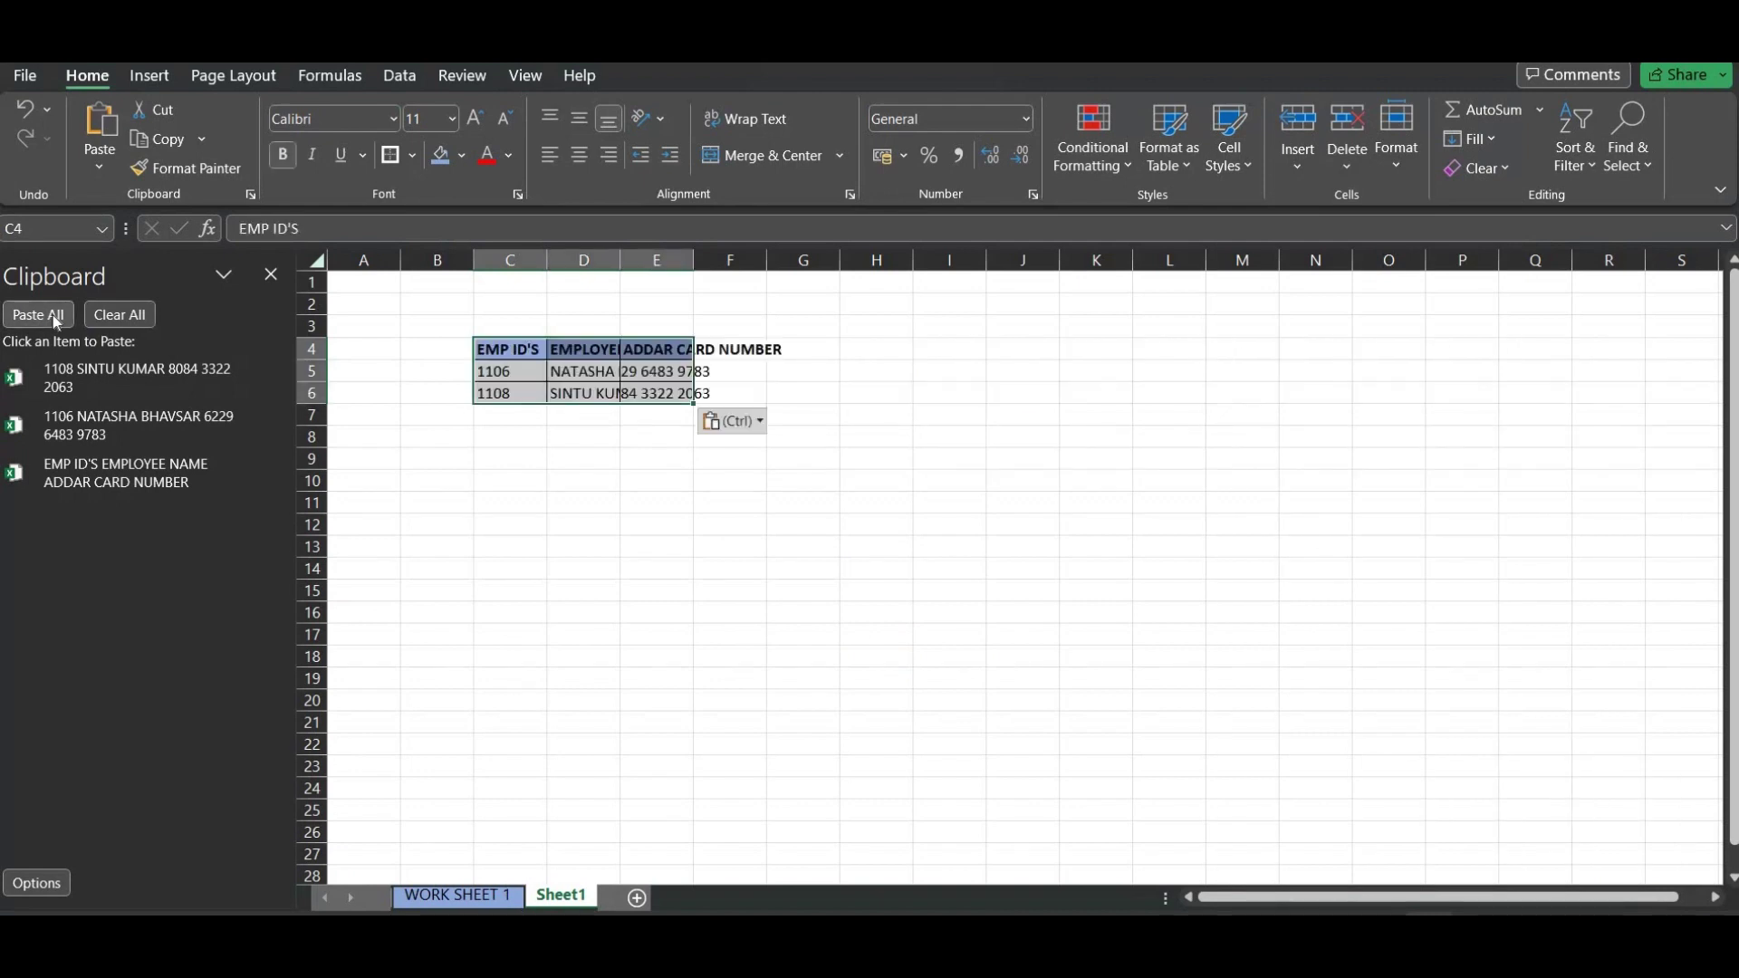
key(alt+h)
key(o)
key(i)
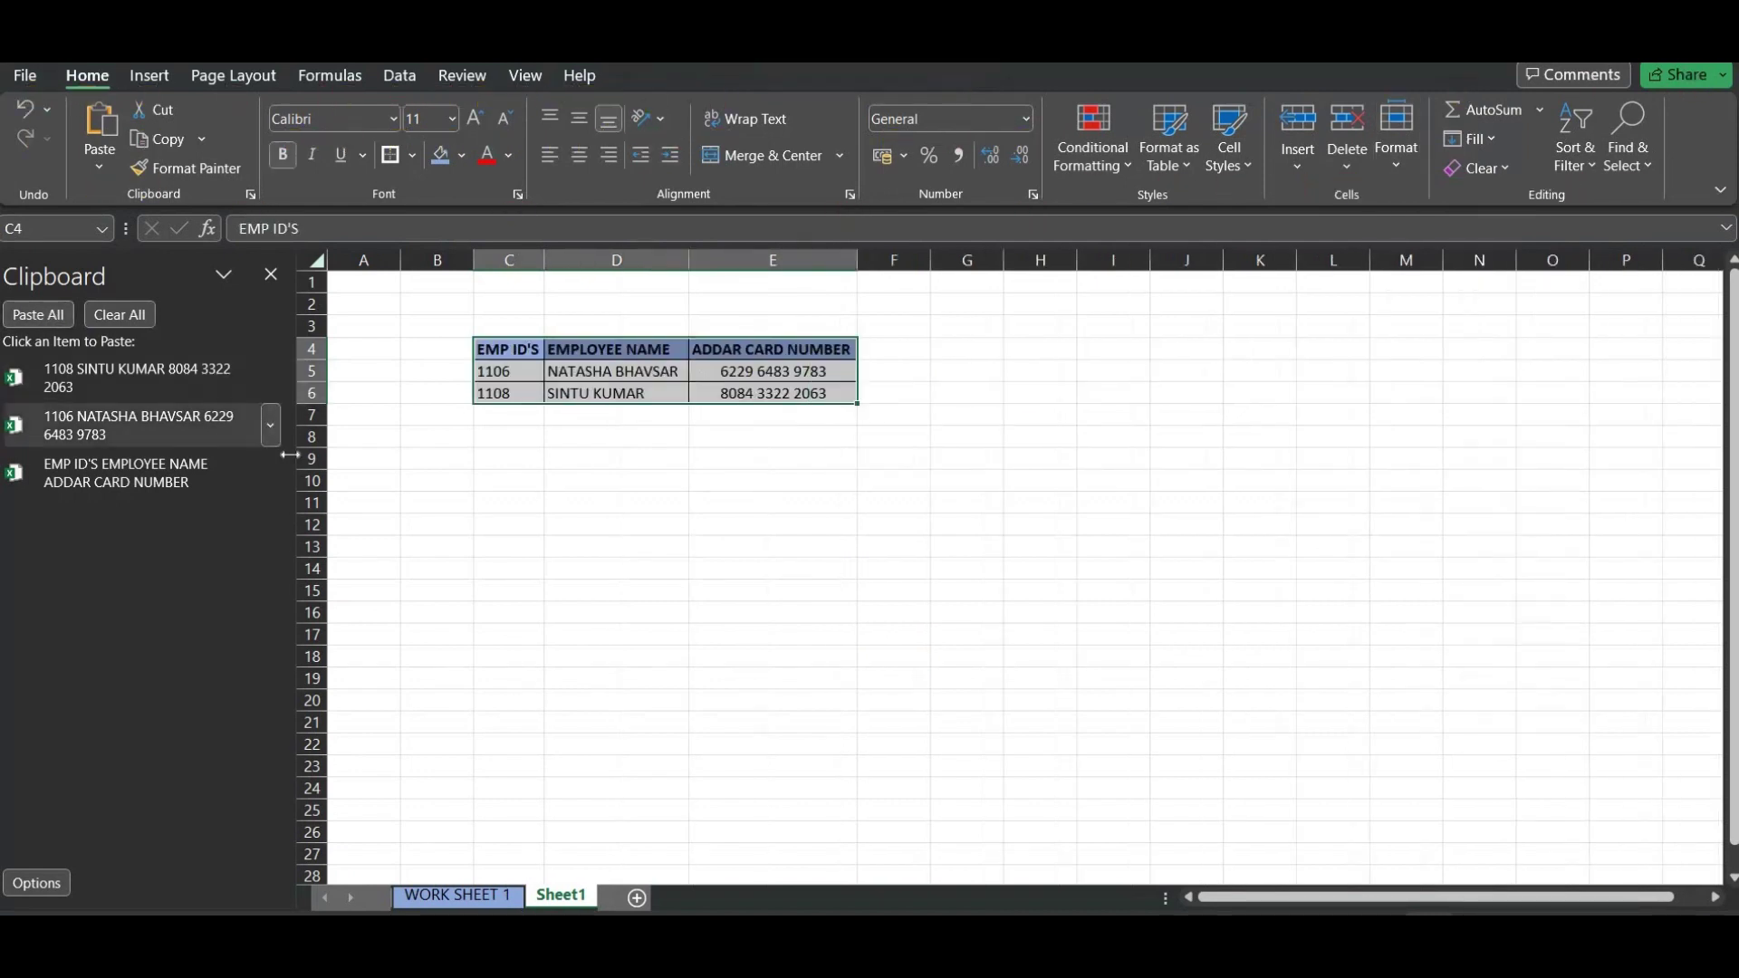
click(421, 464)
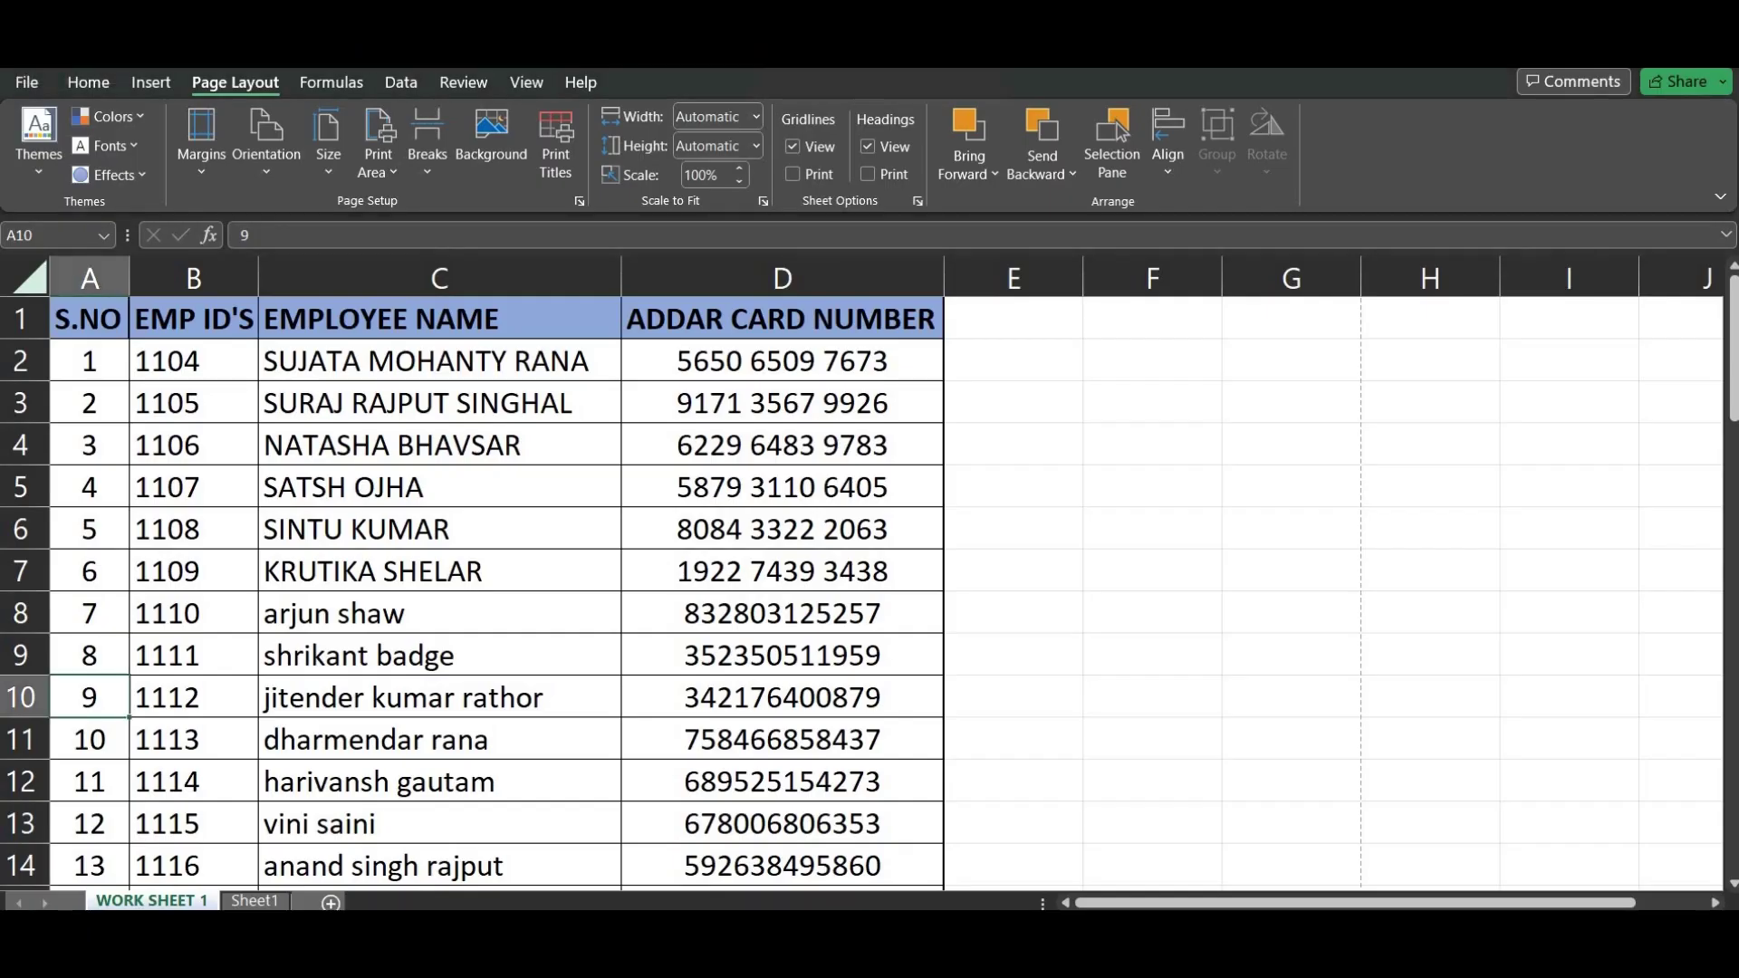
- Select the employee table from A1:D1 down to its last row, check its pages in the print preview, and return to the sheet
key(Up)
key(Up)
key(Up)
key(Up)
key(Up)
key(Right)
key(Up)
key(Up)
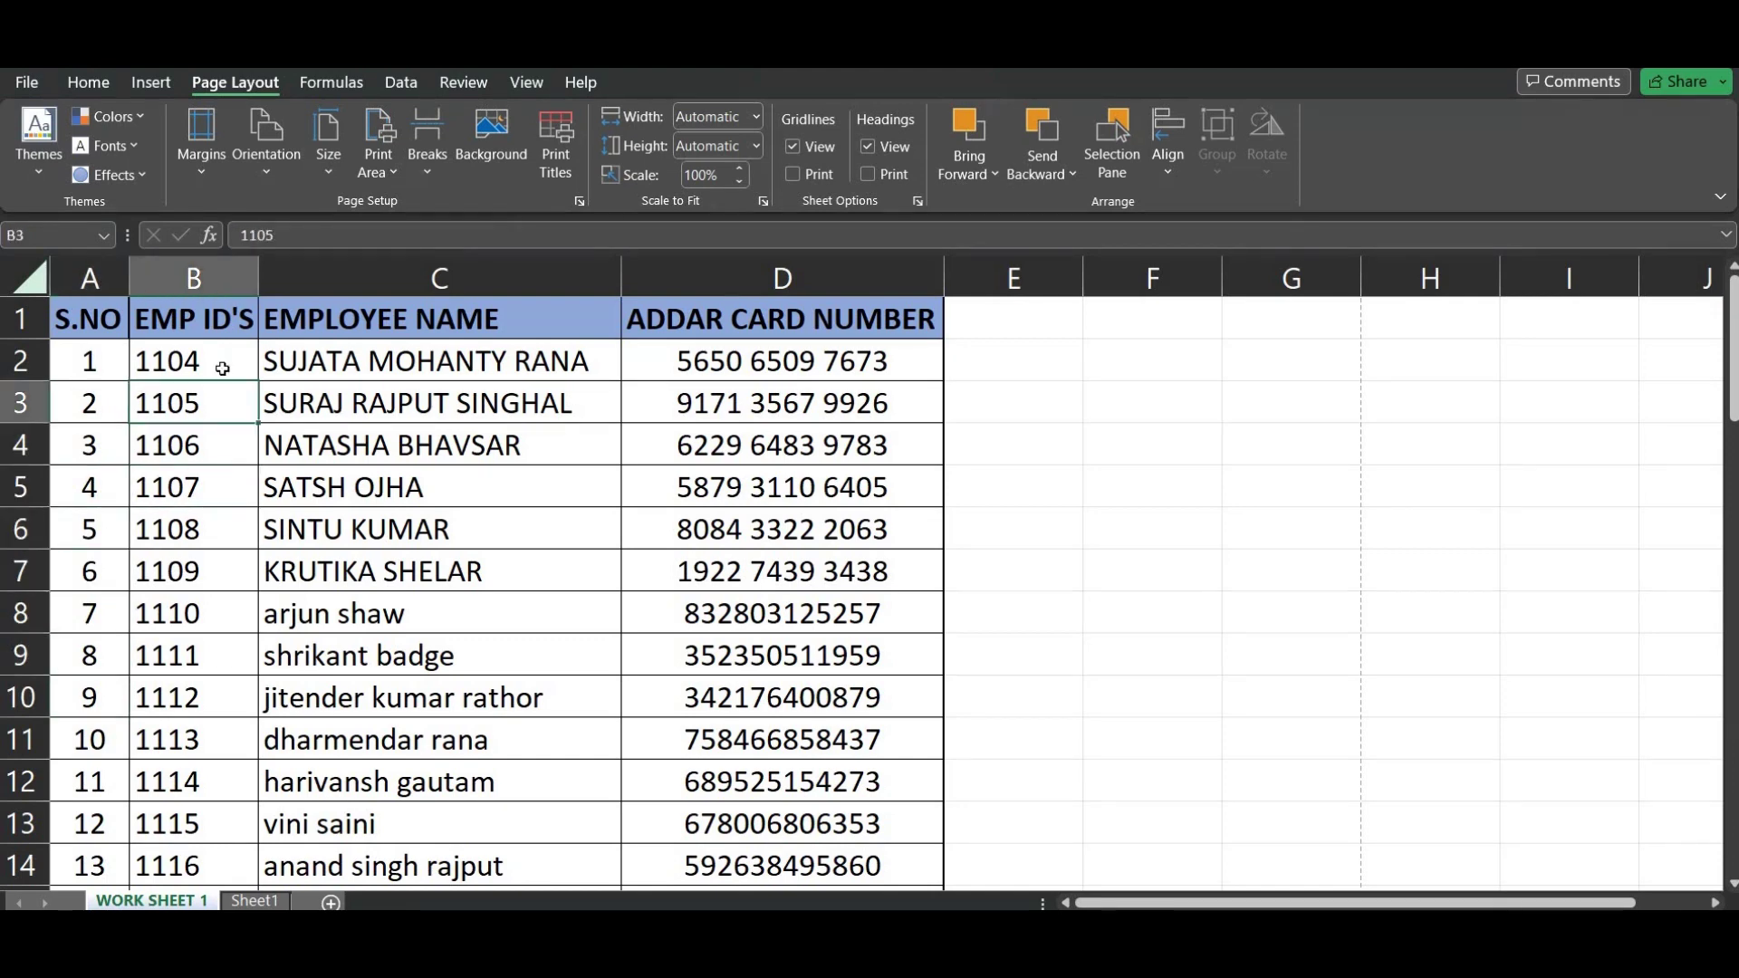
key(Up)
key(Left)
key(Up)
key(shift+Right)
key(shift+Right)
key(shift+Right)
key(shift+Right)
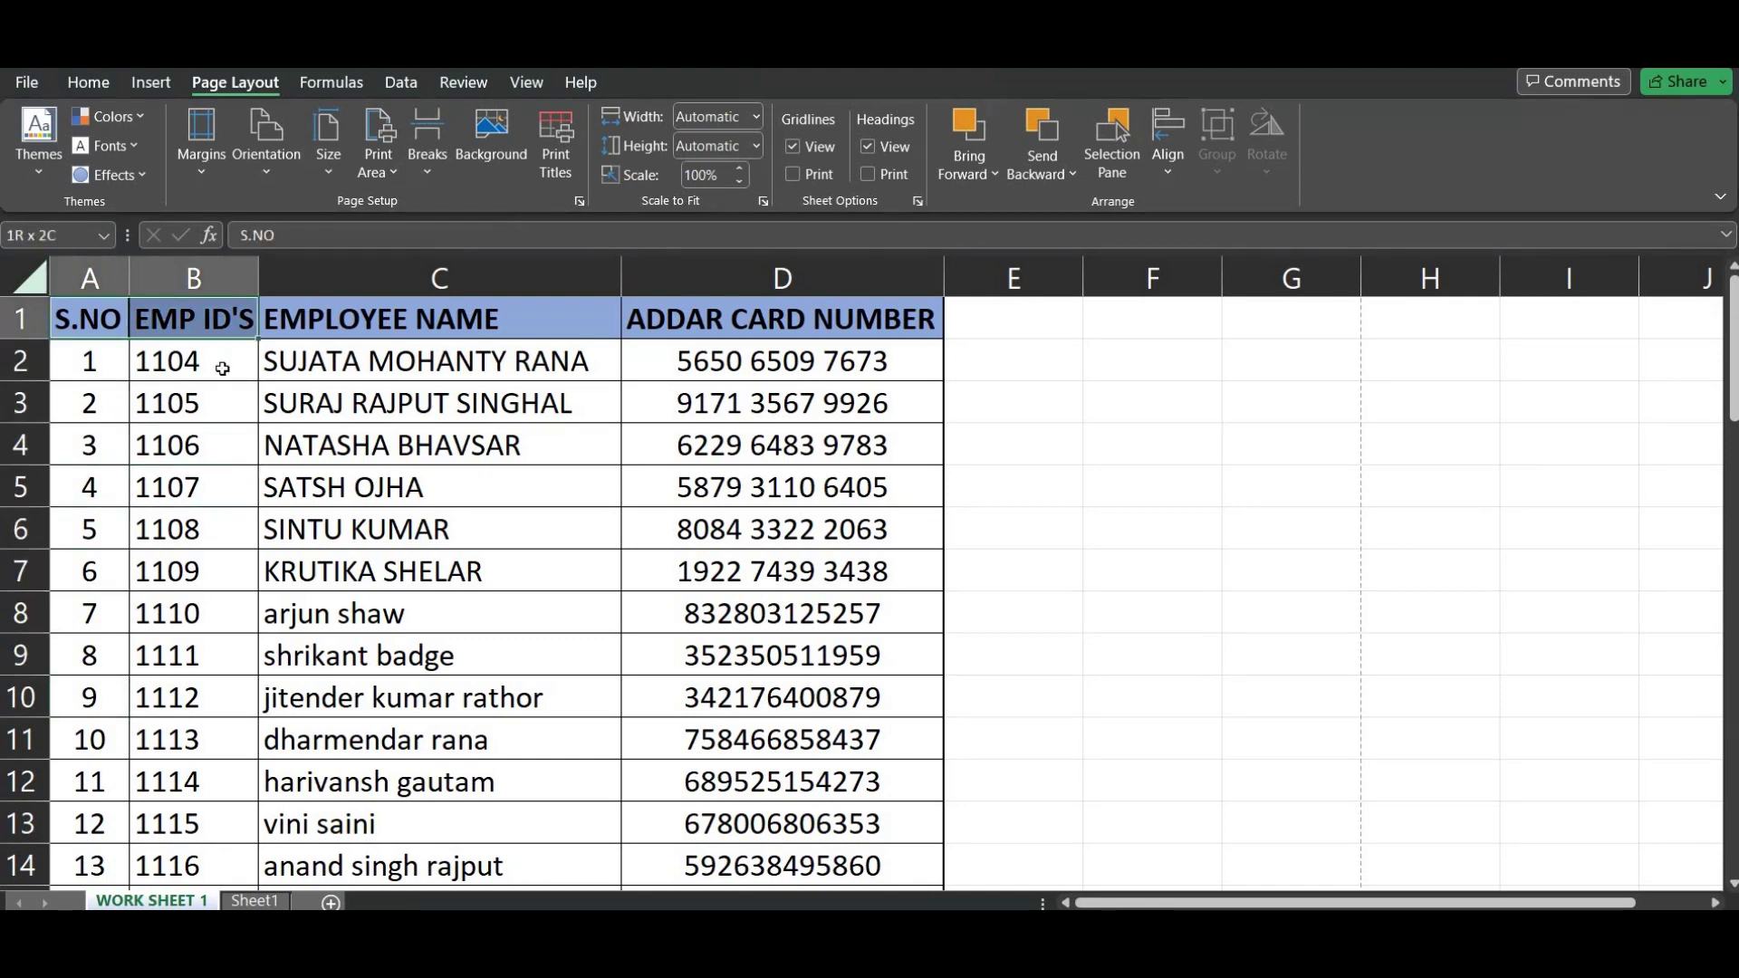
key(shift+Left)
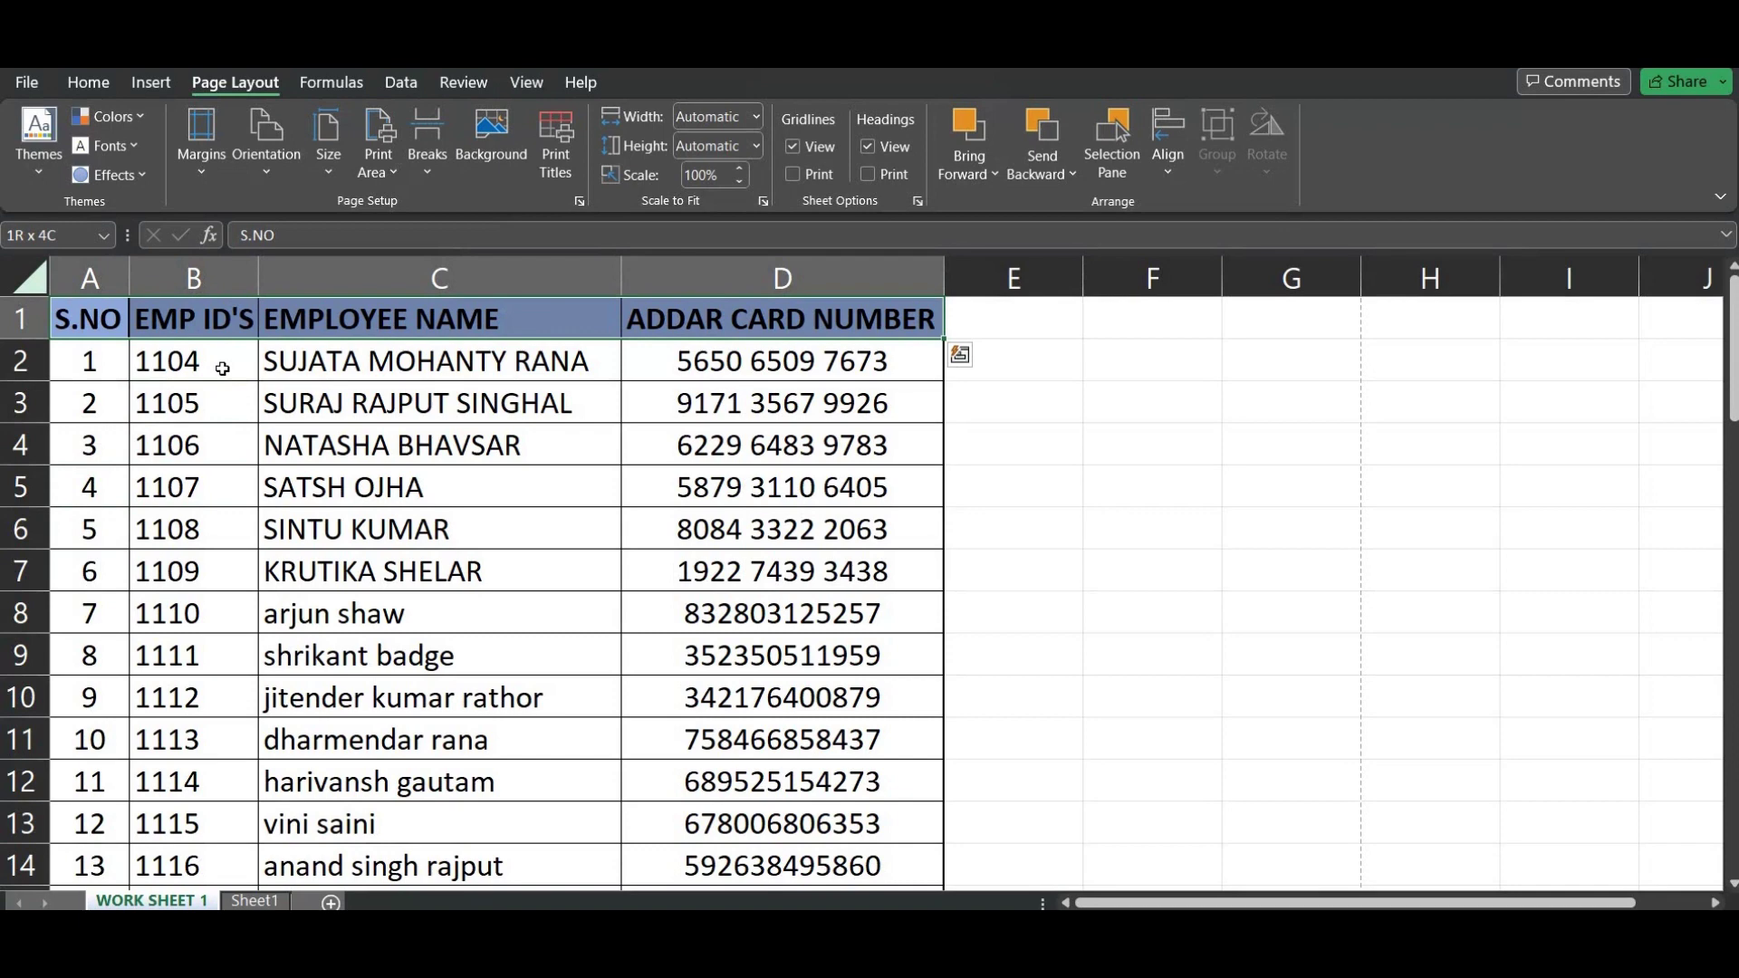
key(ctrl+shift+Down)
key(ctrl+p)
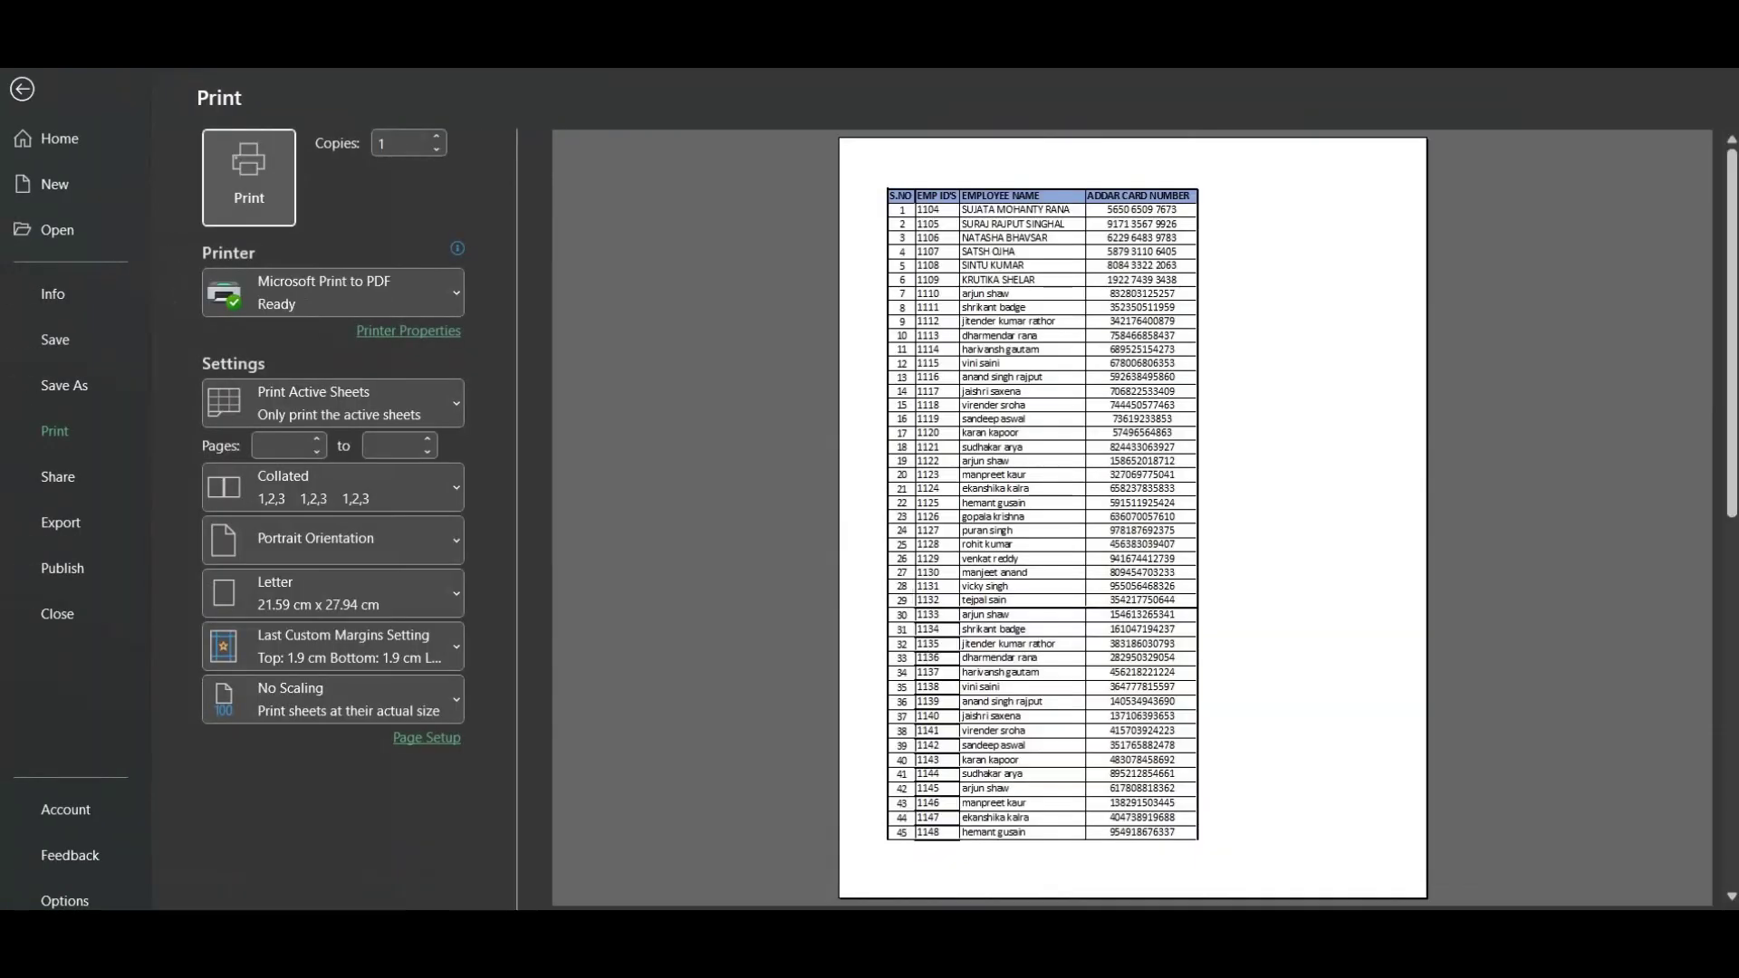
scroll(967, 524, down, 1)
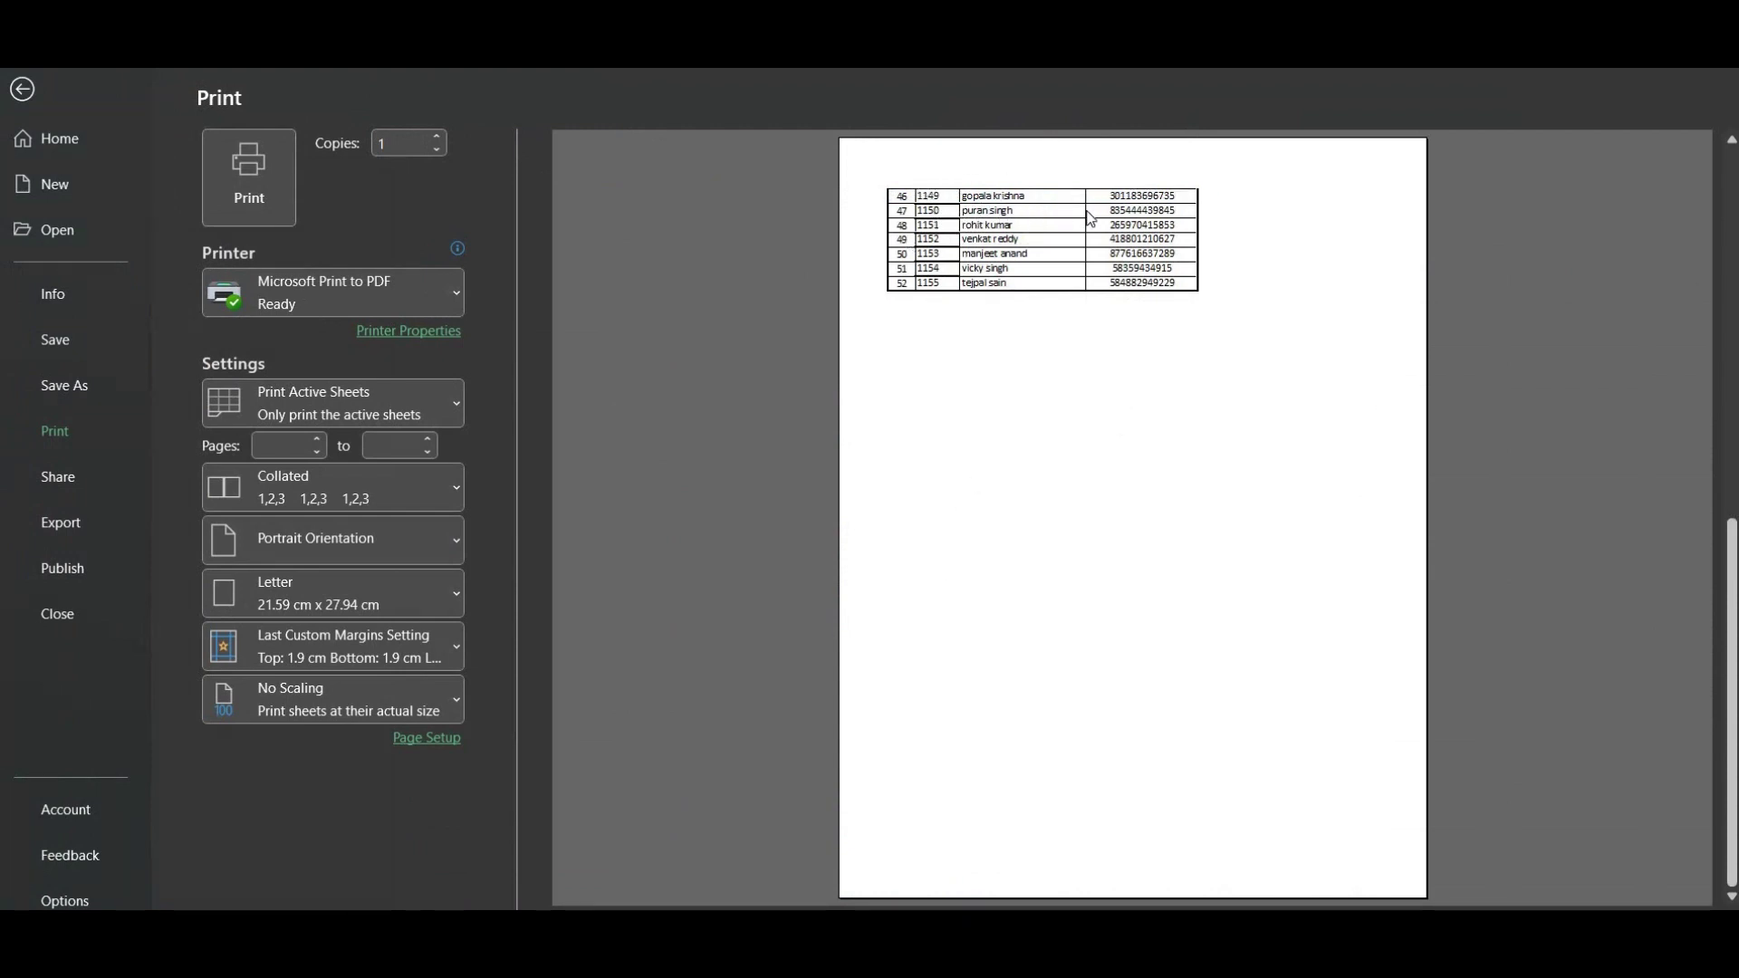
click(24, 91)
- Set row 1 ($1:$1) as the print title row to repeat at the top of each printed page
click(555, 149)
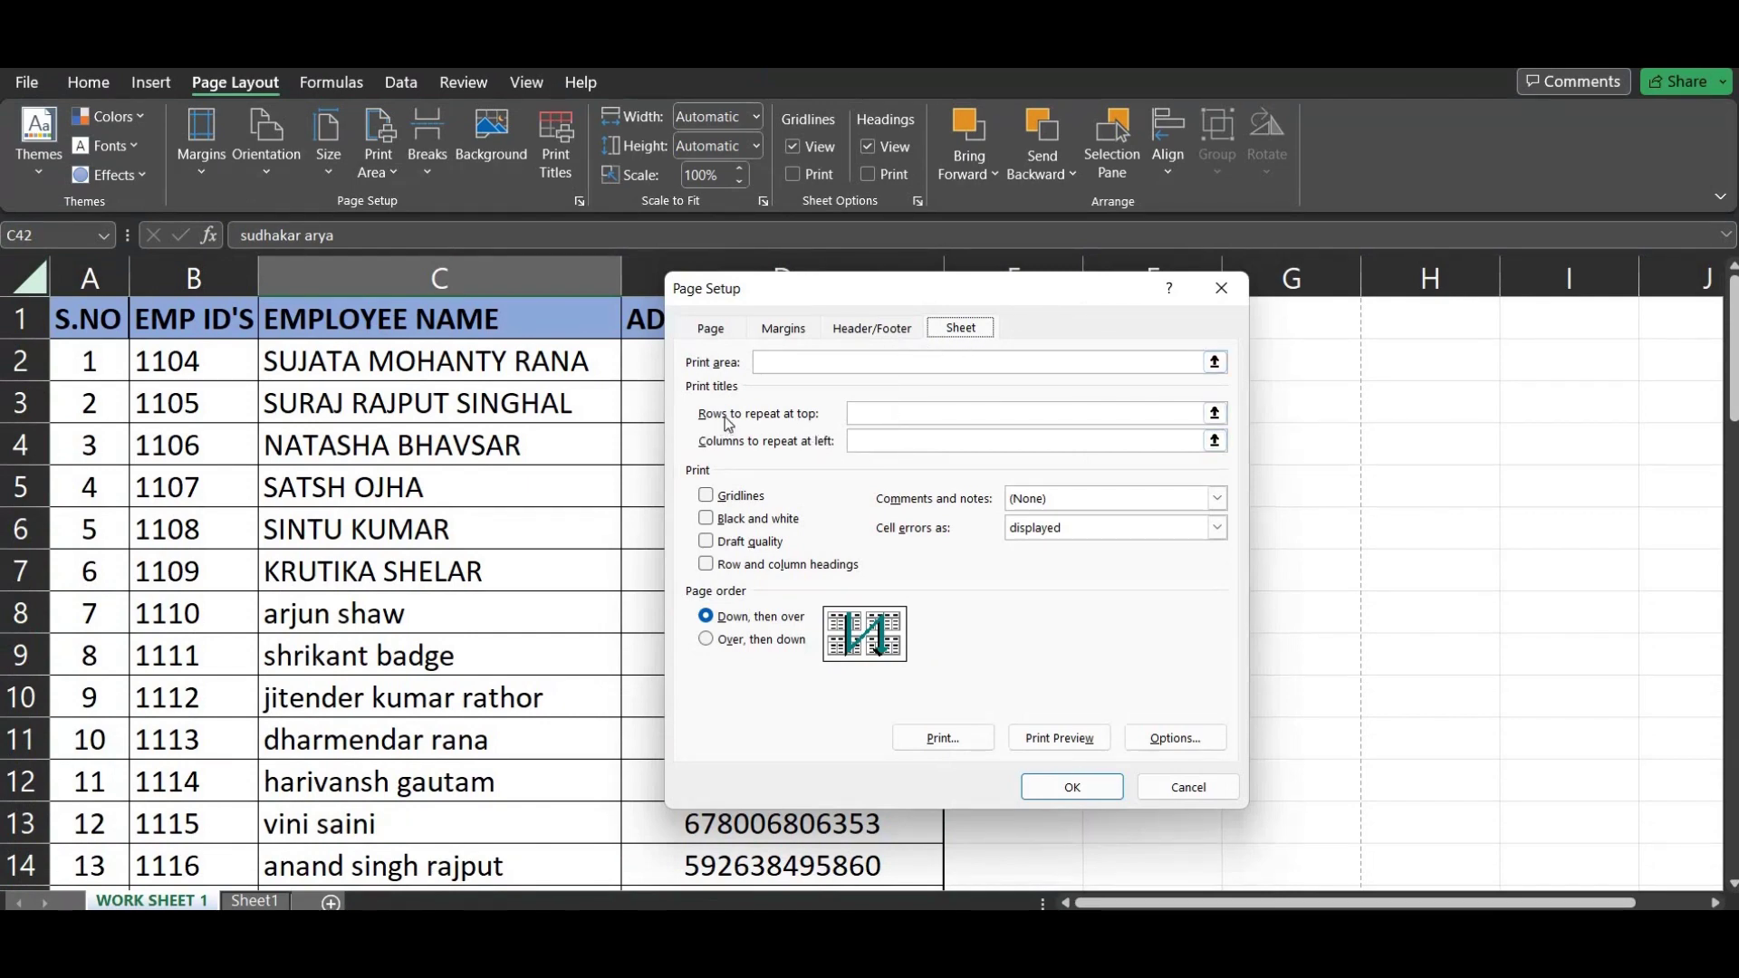
click(895, 413)
click(28, 320)
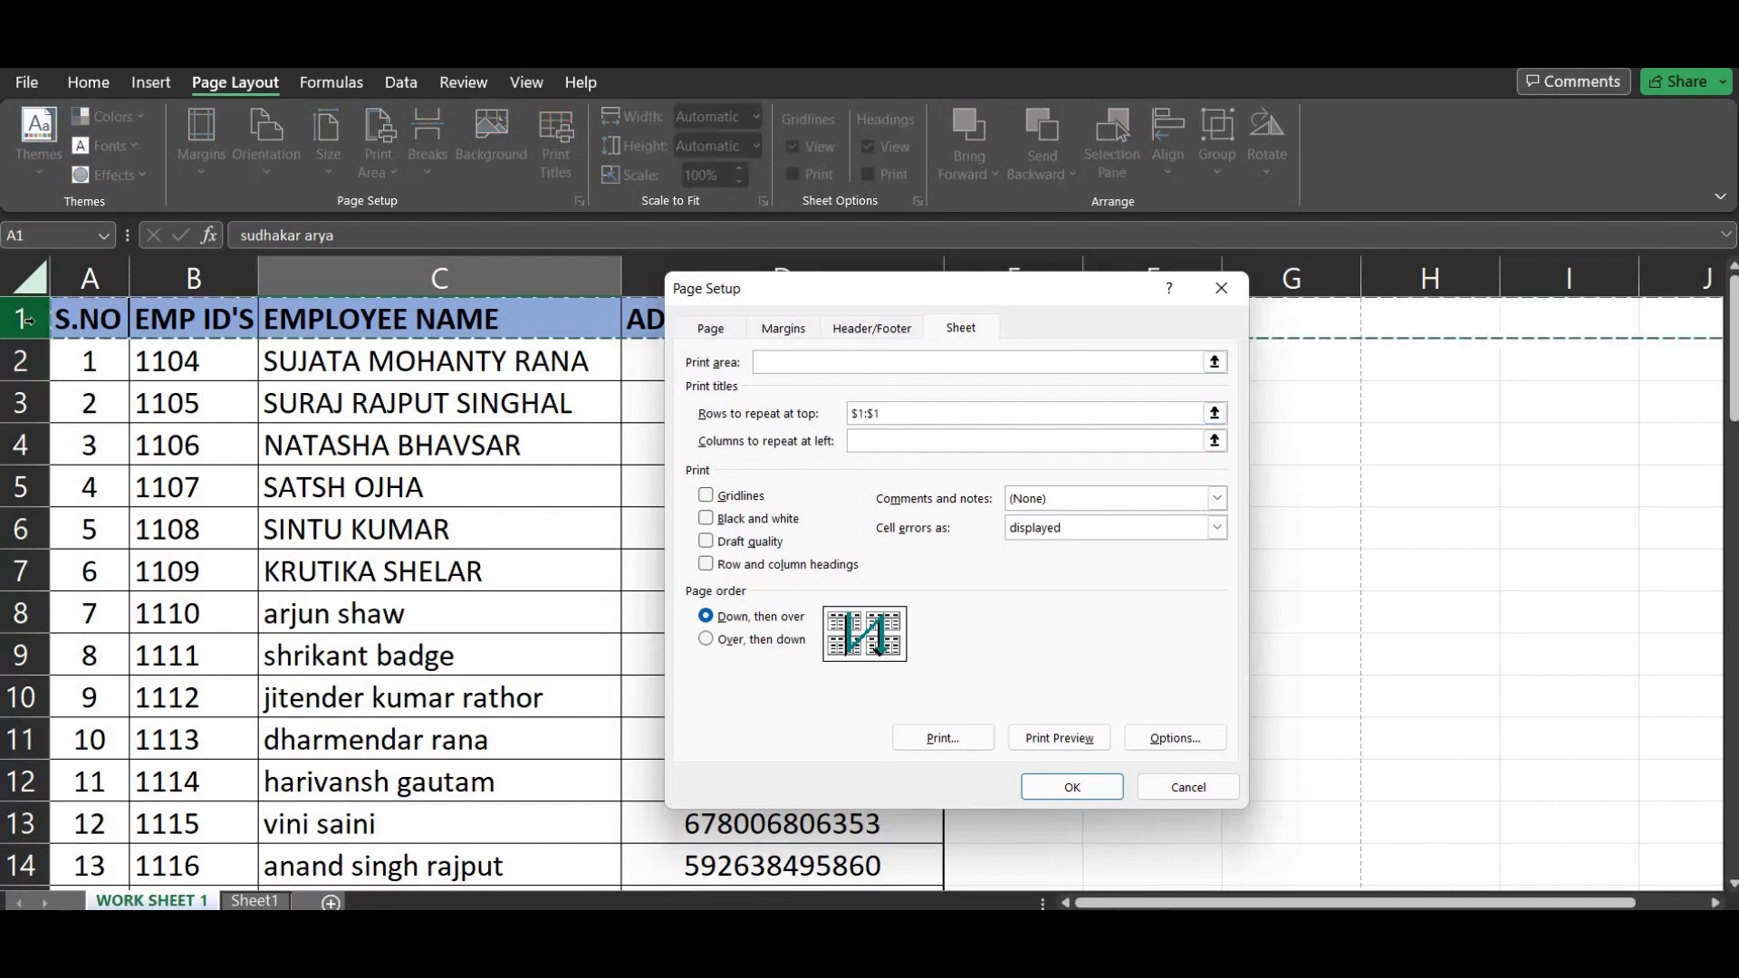
click(1071, 788)
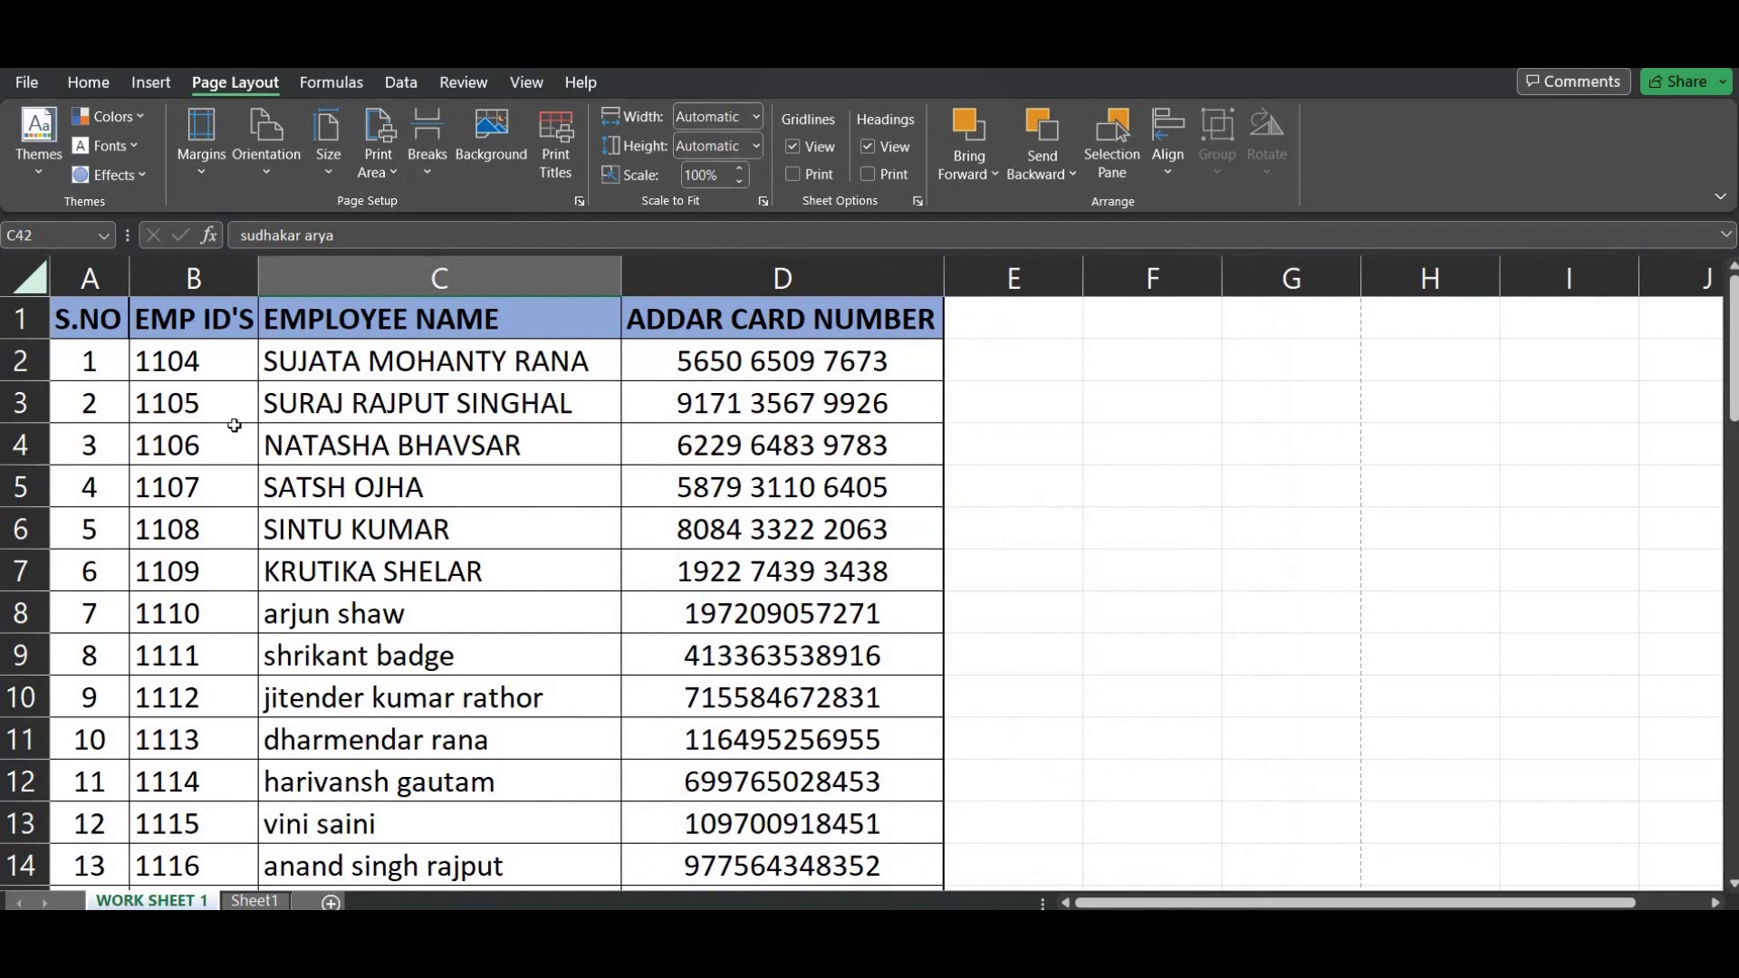
- Select the table from A1 to its last cell and check in the print preview whether the headers repeat on each page
click(94, 330)
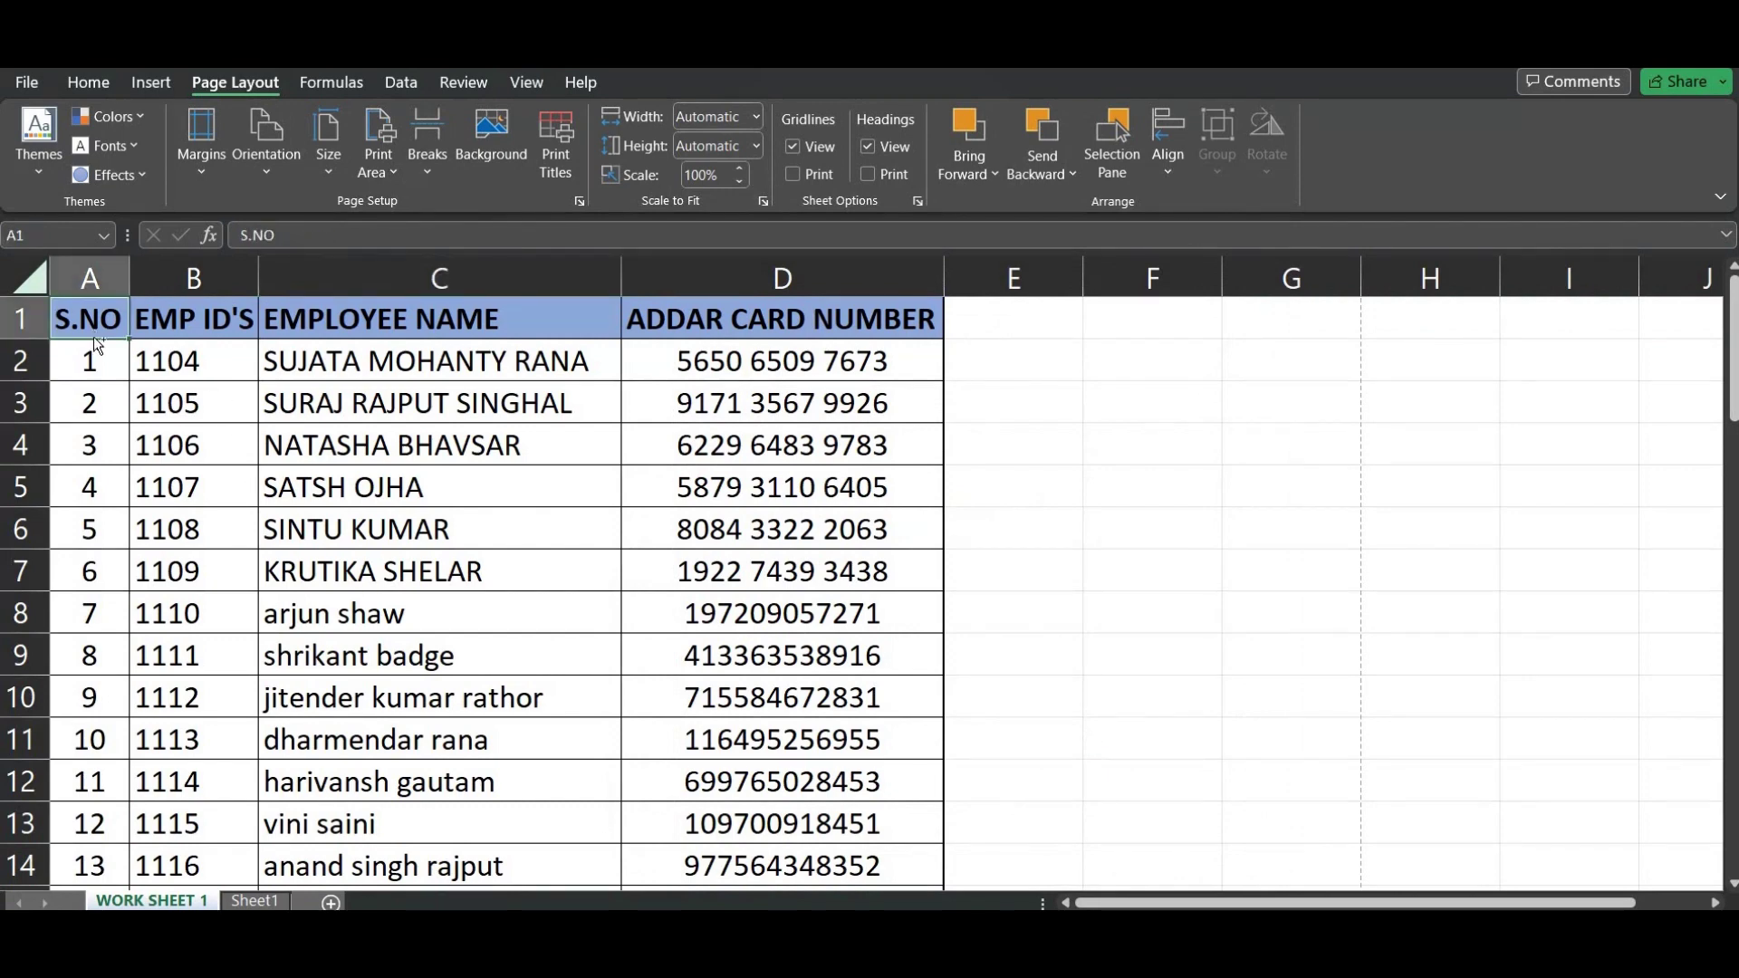
key(ctrl+shift+End)
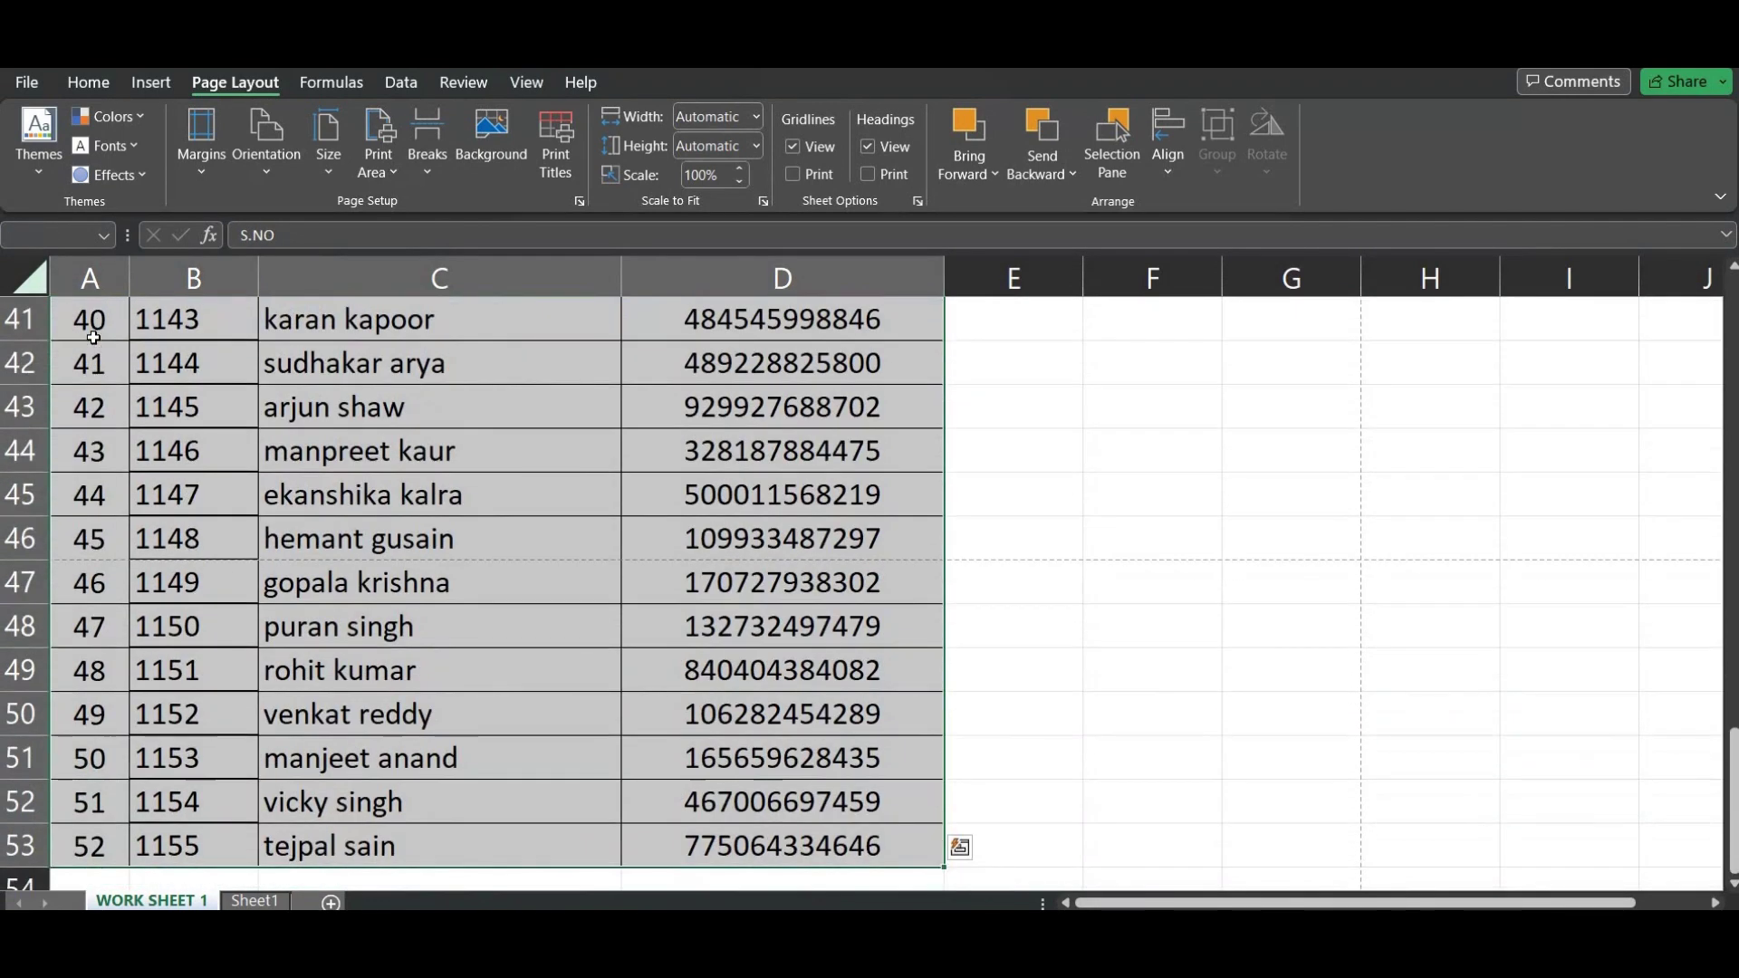
key(ctrl+p)
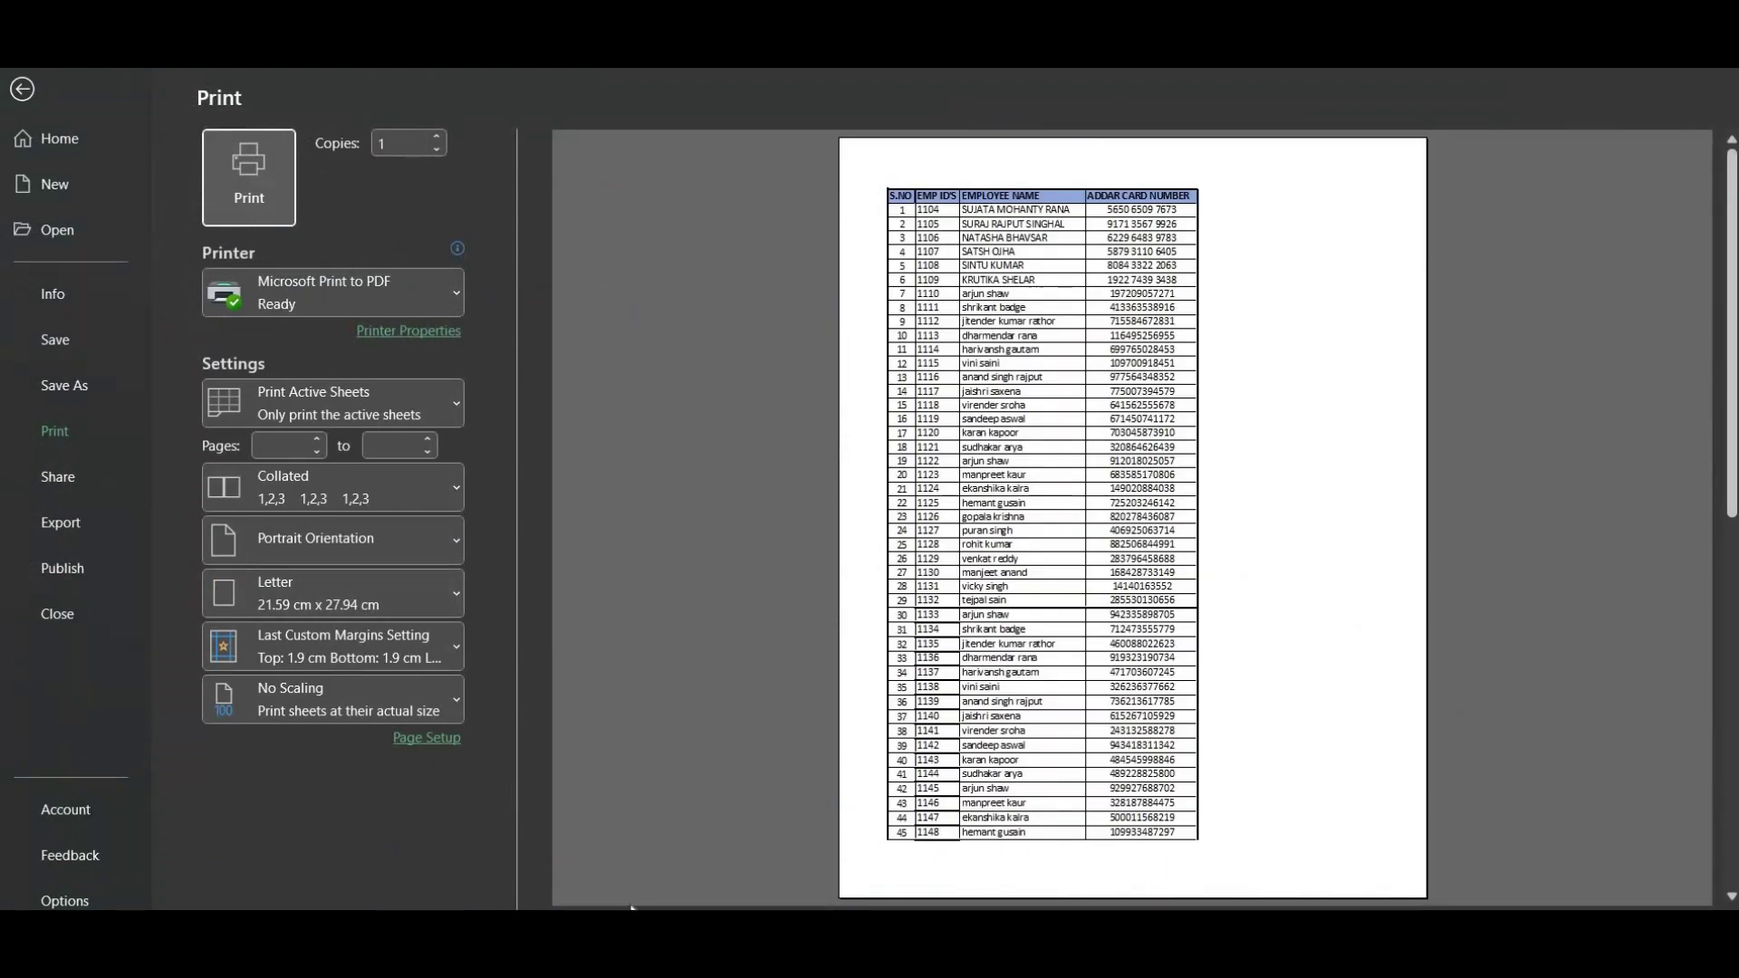
scroll(1133, 518, down, 1)
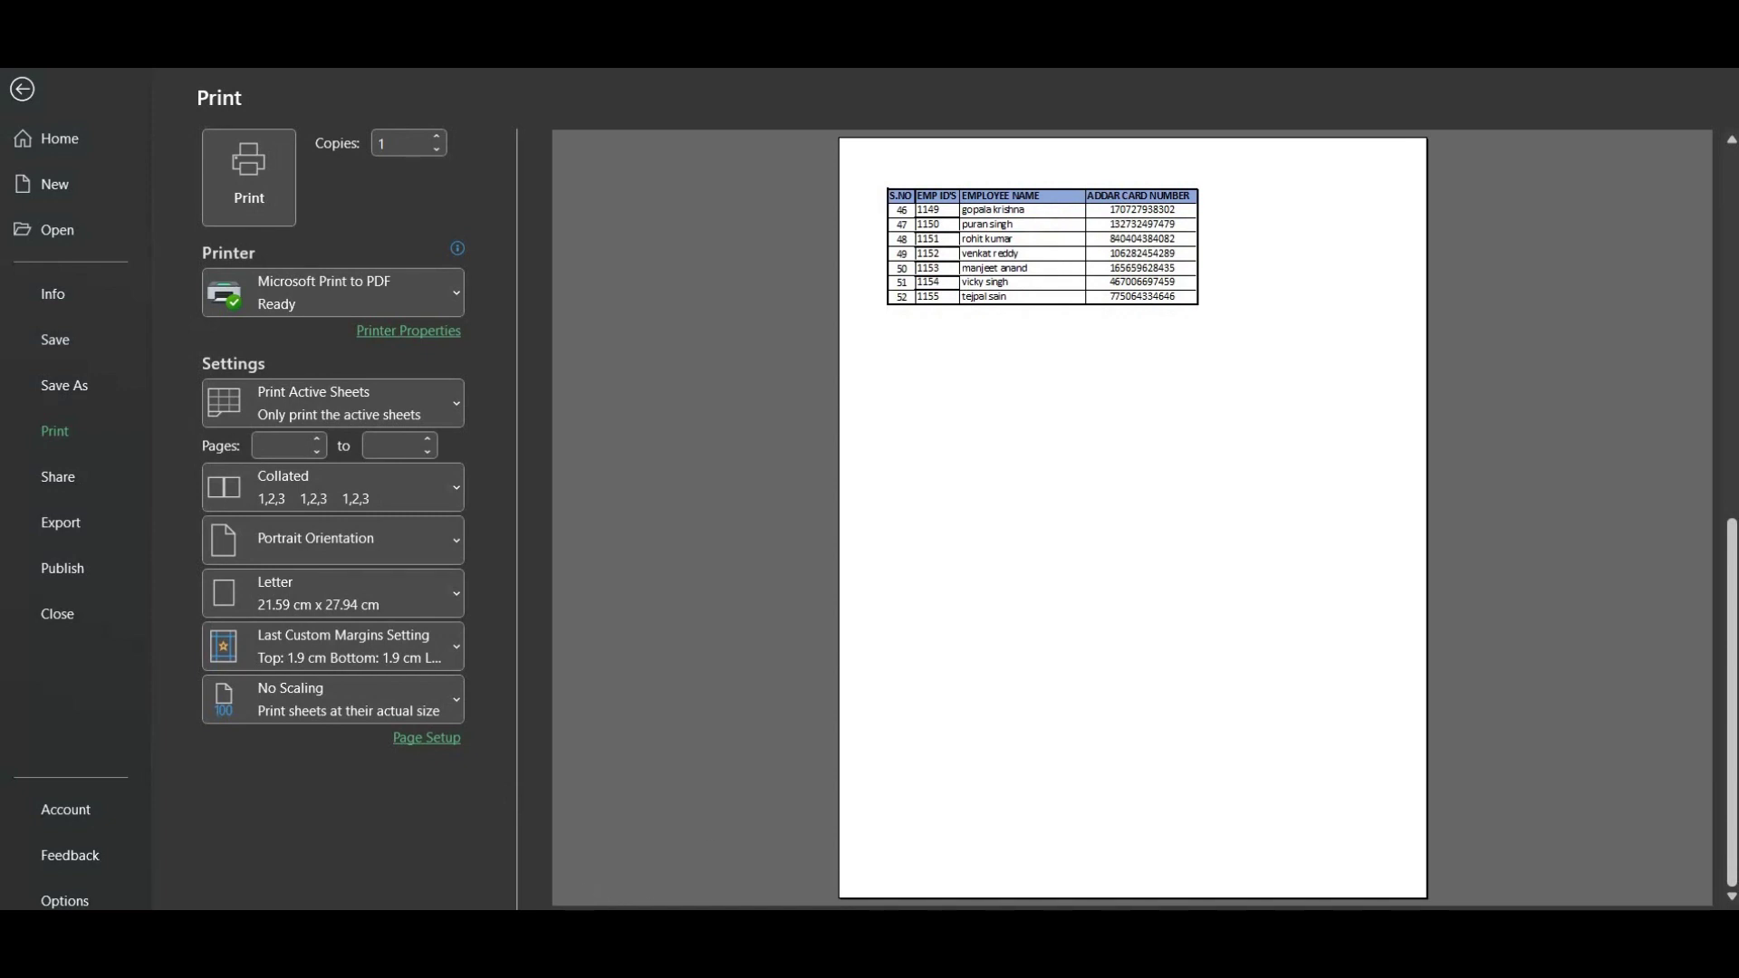
scroll(622, 862, up, 1)
scroll(1132, 518, down, 1)
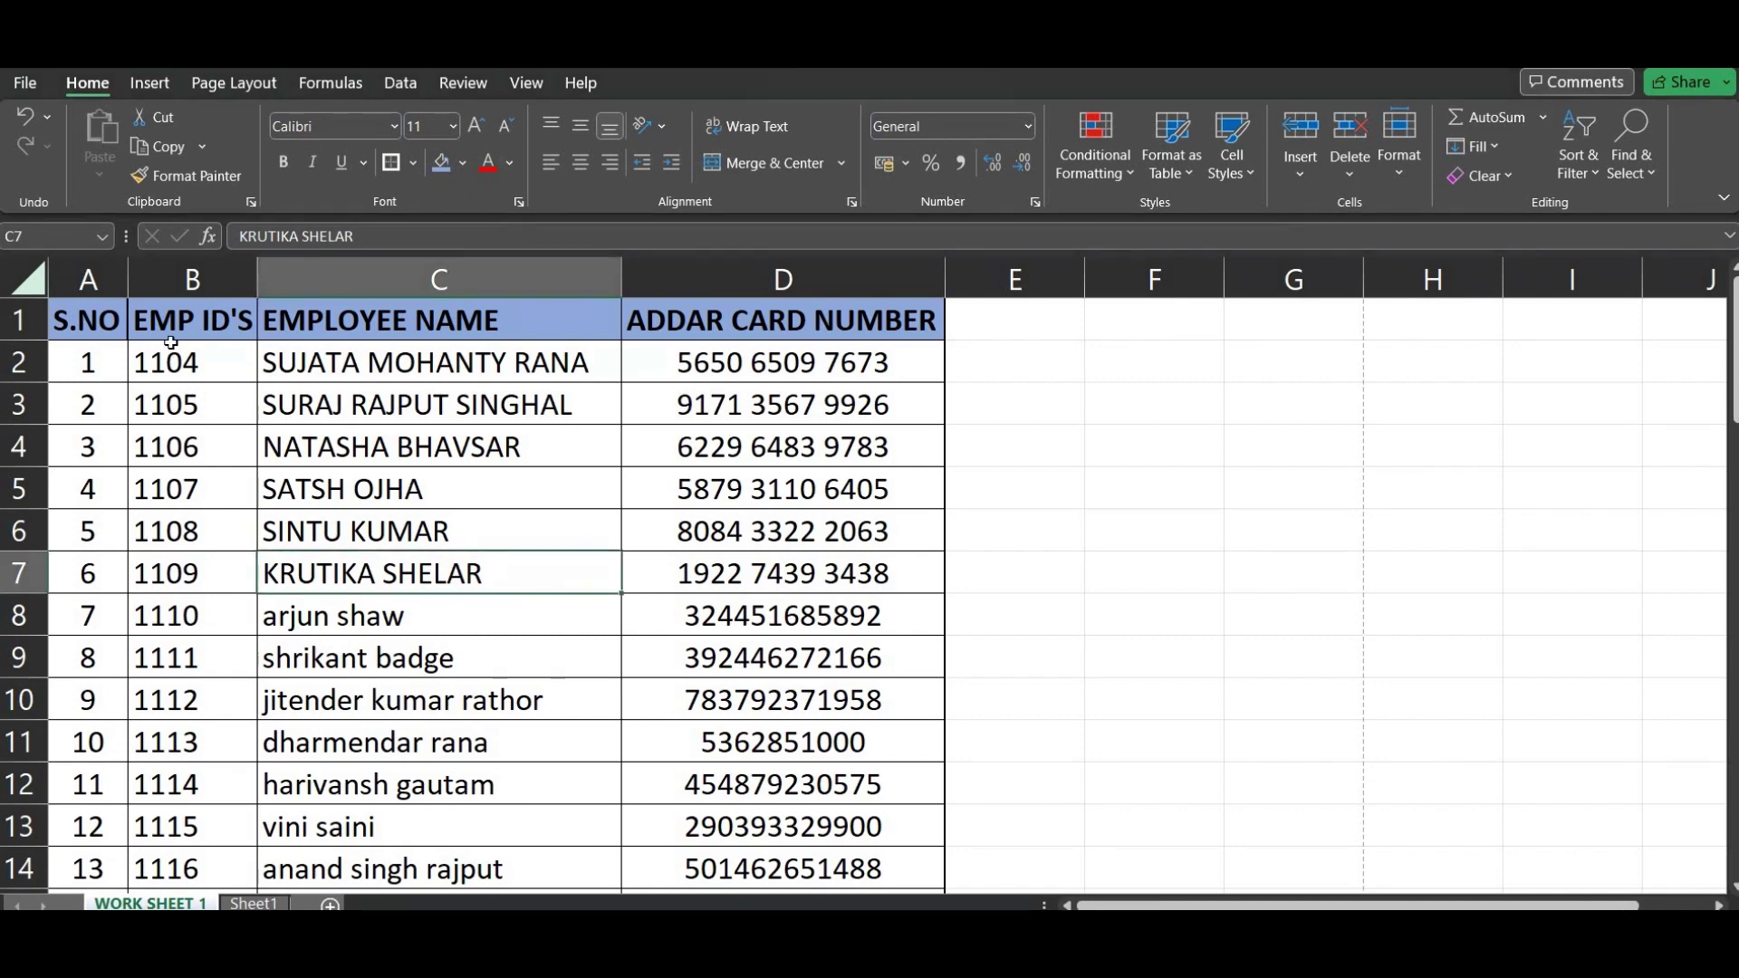
- Go to the EMP ID'S header in B1, preview the worksheet's printout, and return to the sheet
key(Left)
key(Left)
key(Up)
key(Up)
key(Up)
key(Up)
key(Right)
key(Up)
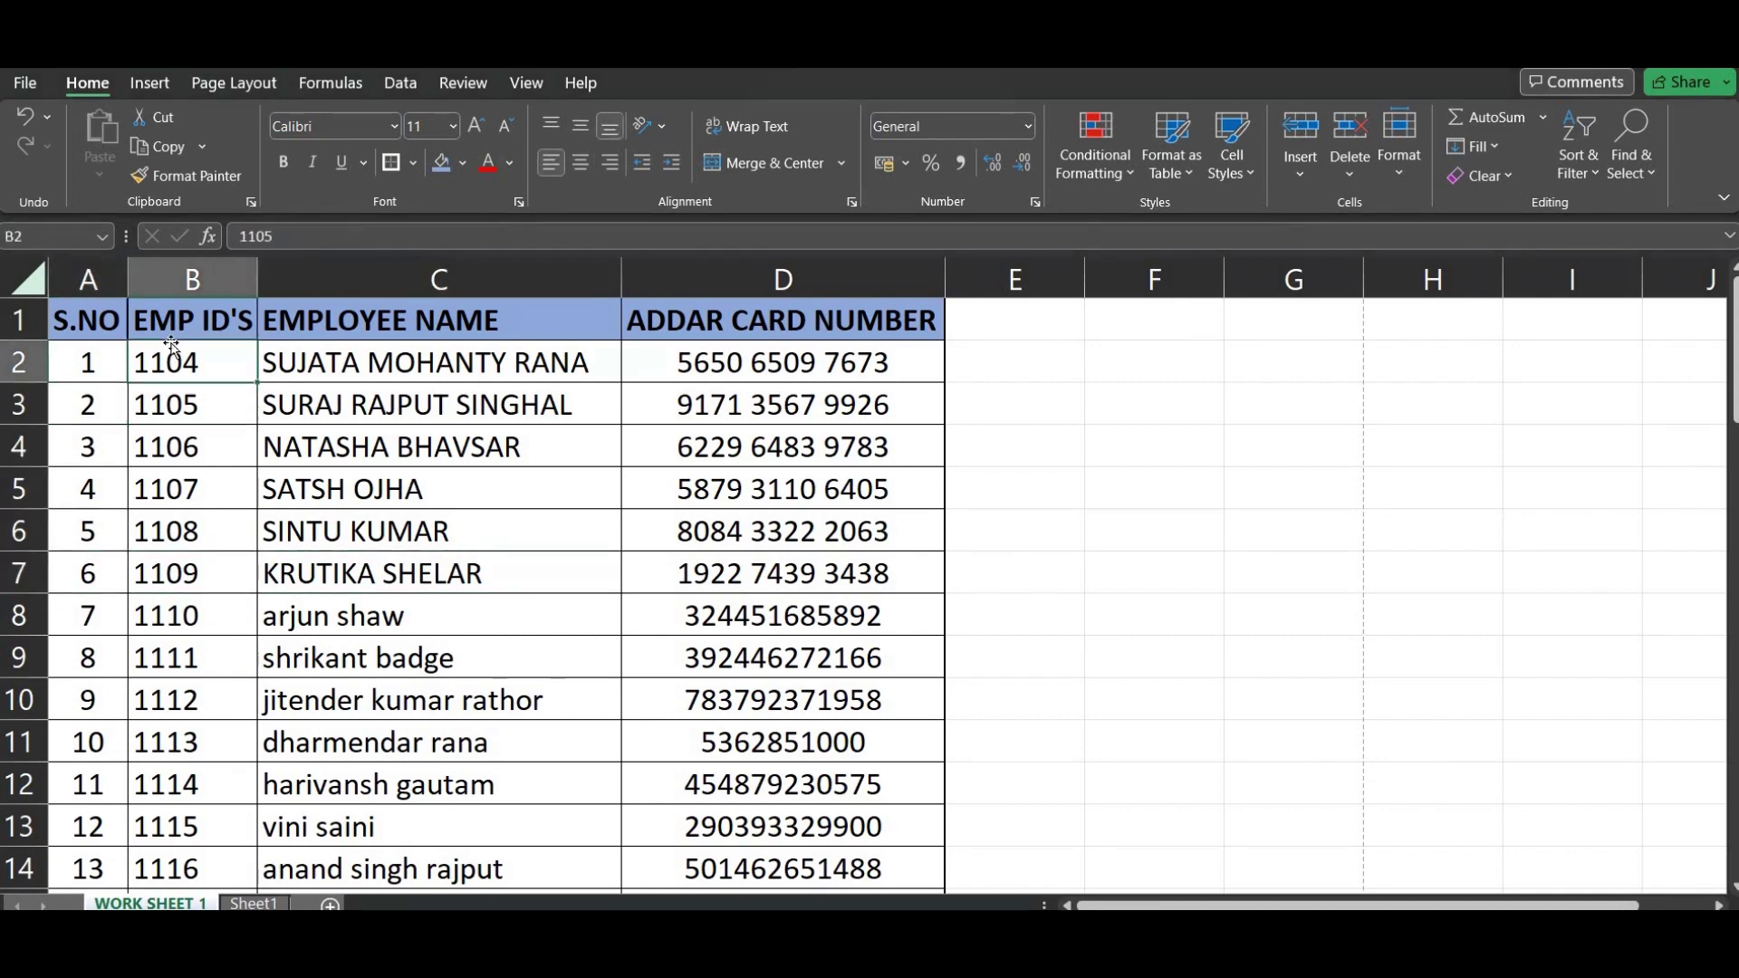
key(Up)
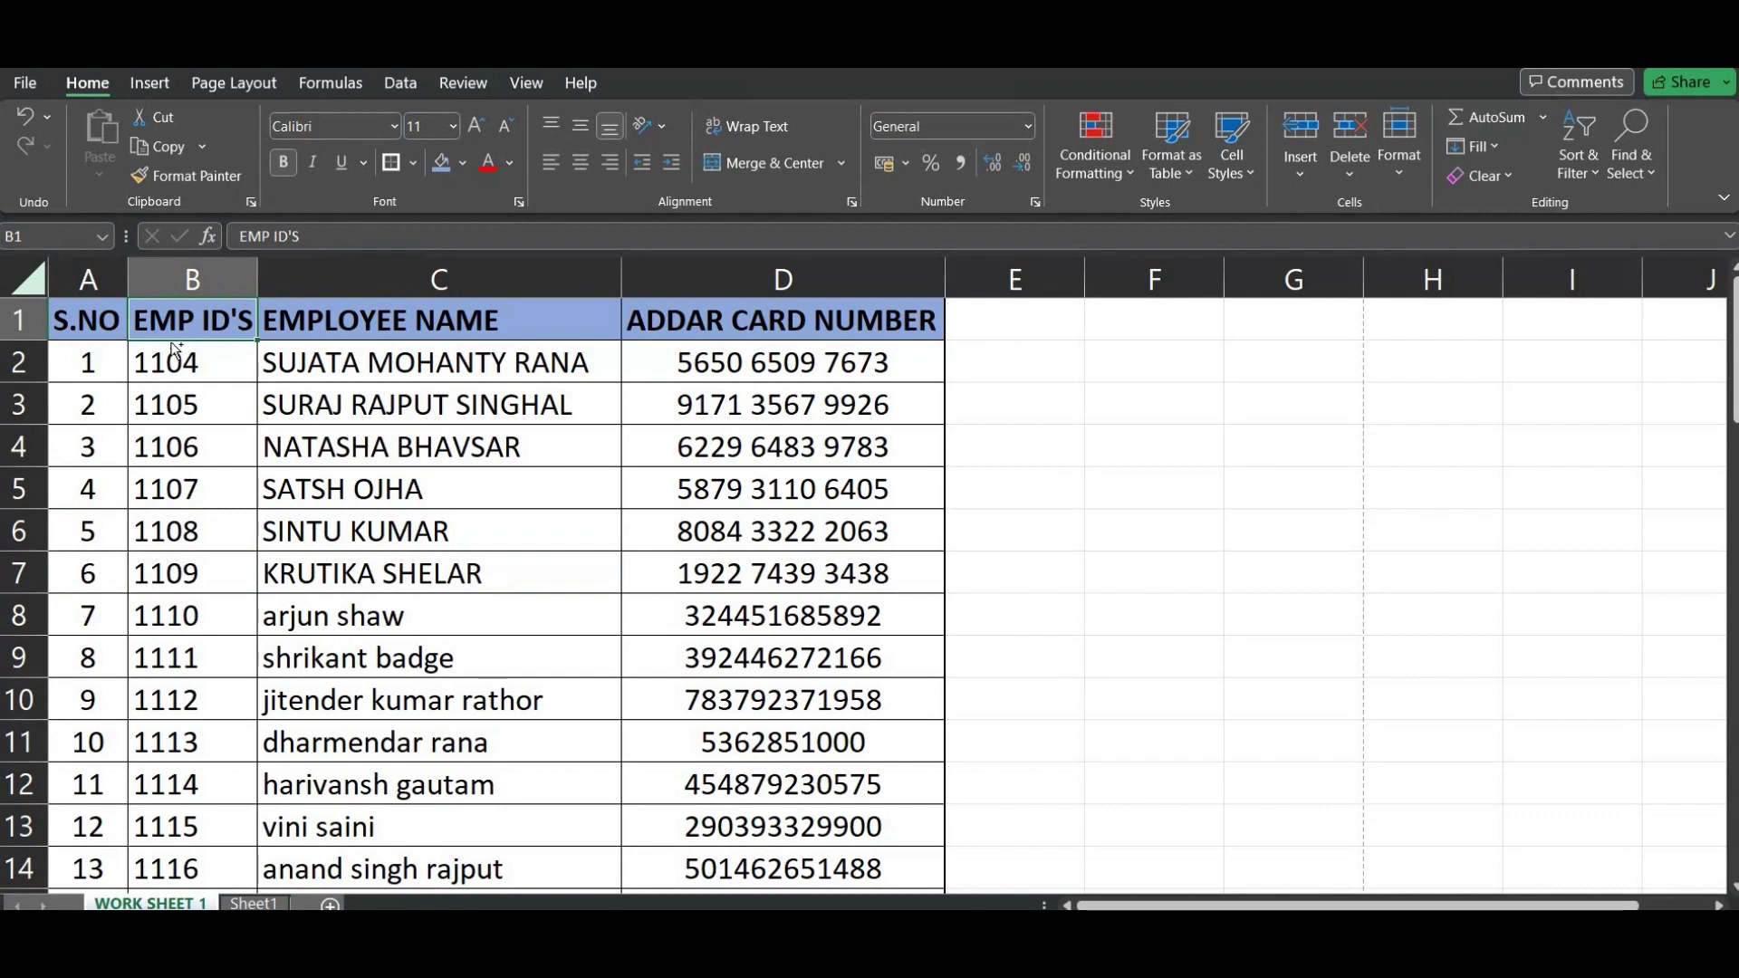
key(ctrl+p)
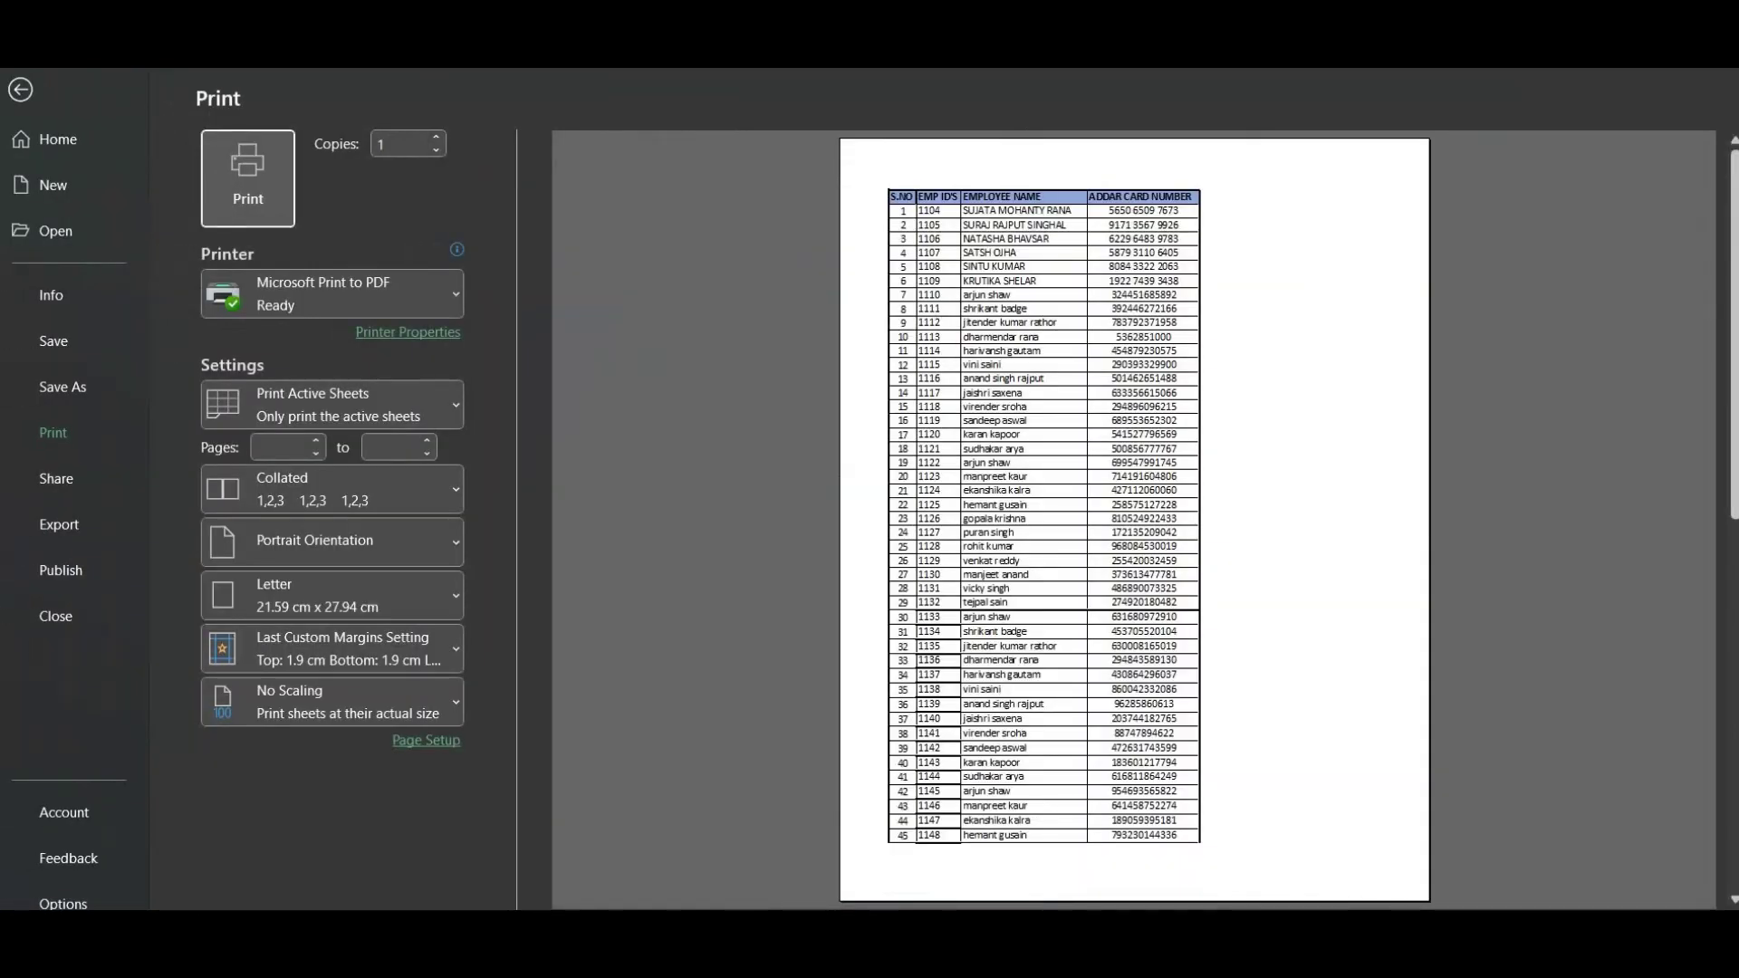
click(20, 90)
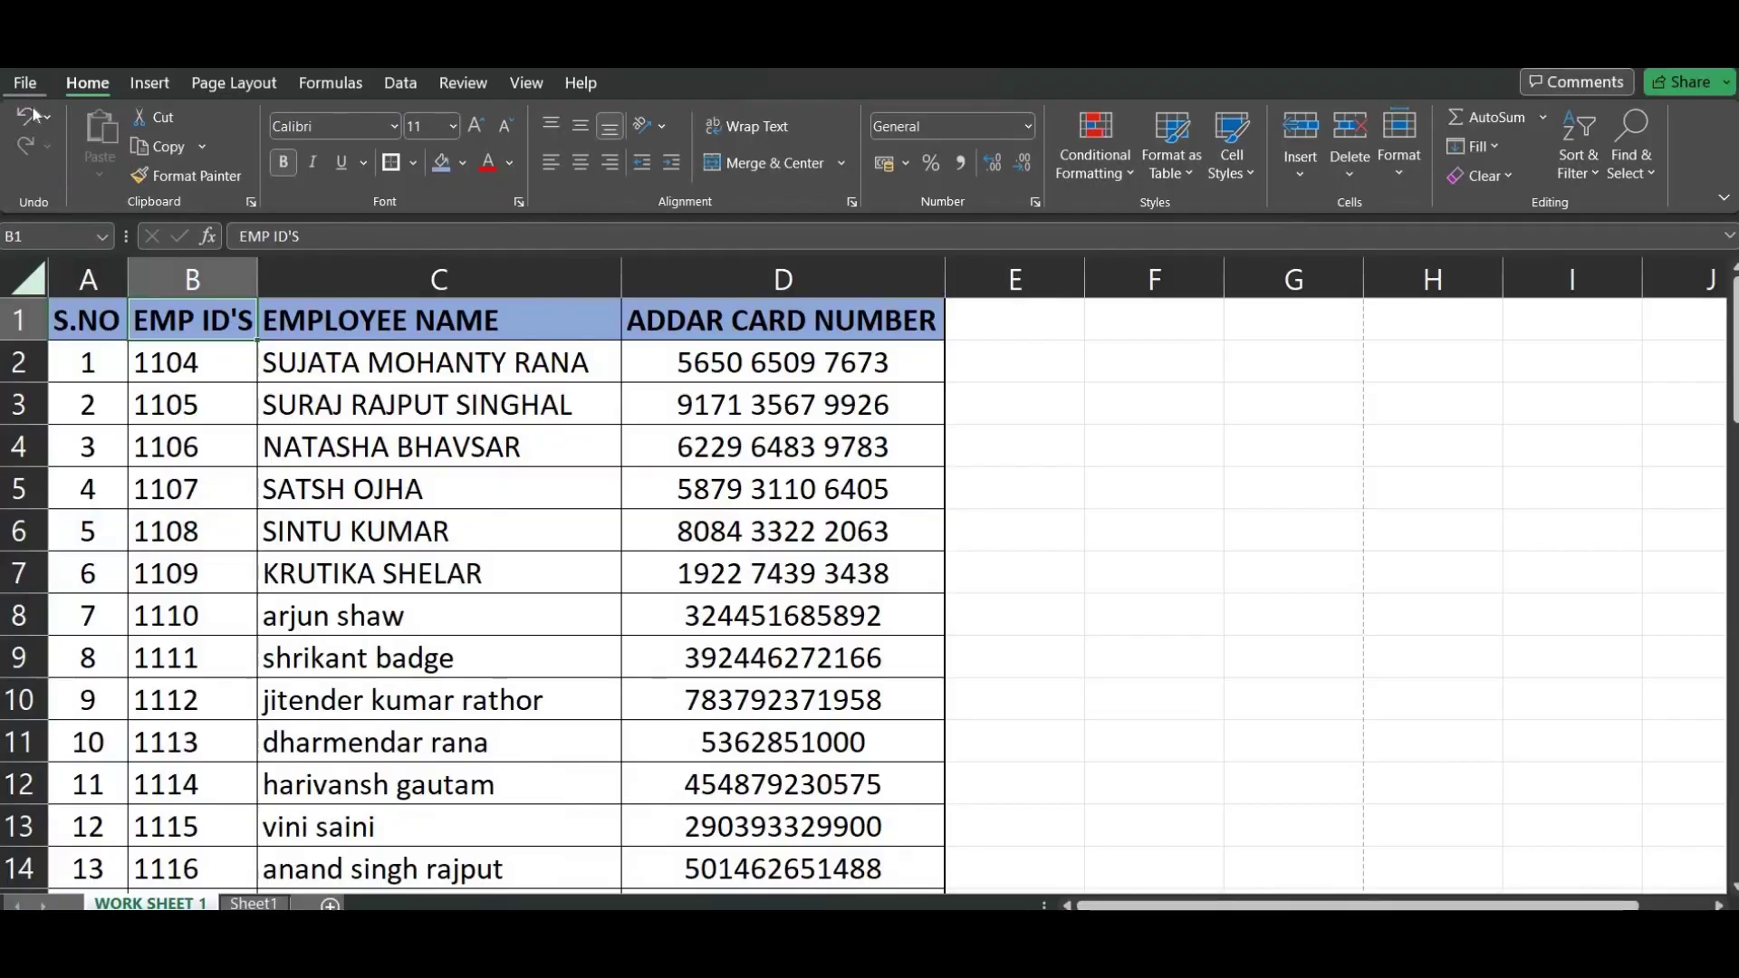
- Set the EMP ID'S and EMPLOYEE NAME columns, cells B1:C53, as the worksheet's print area
click(234, 395)
key(Up)
key(Up)
key(Right)
key(Left)
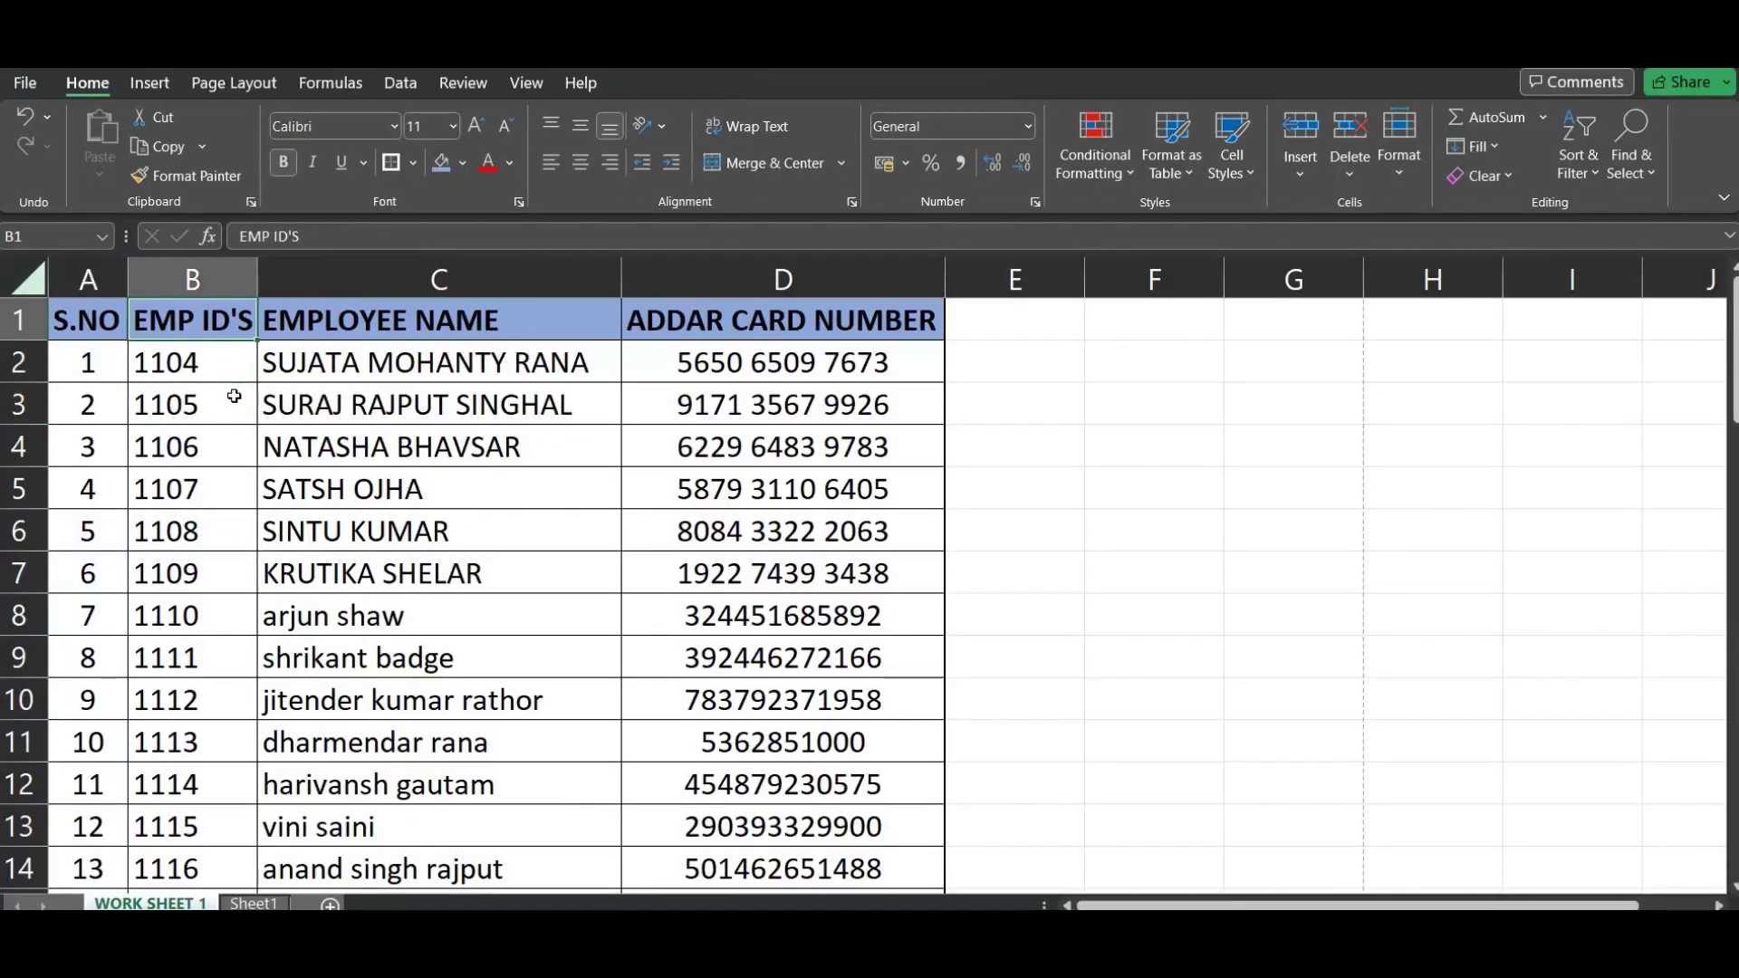
key(shift+Right)
key(shift+Down)
key(ctrl+shift+Down)
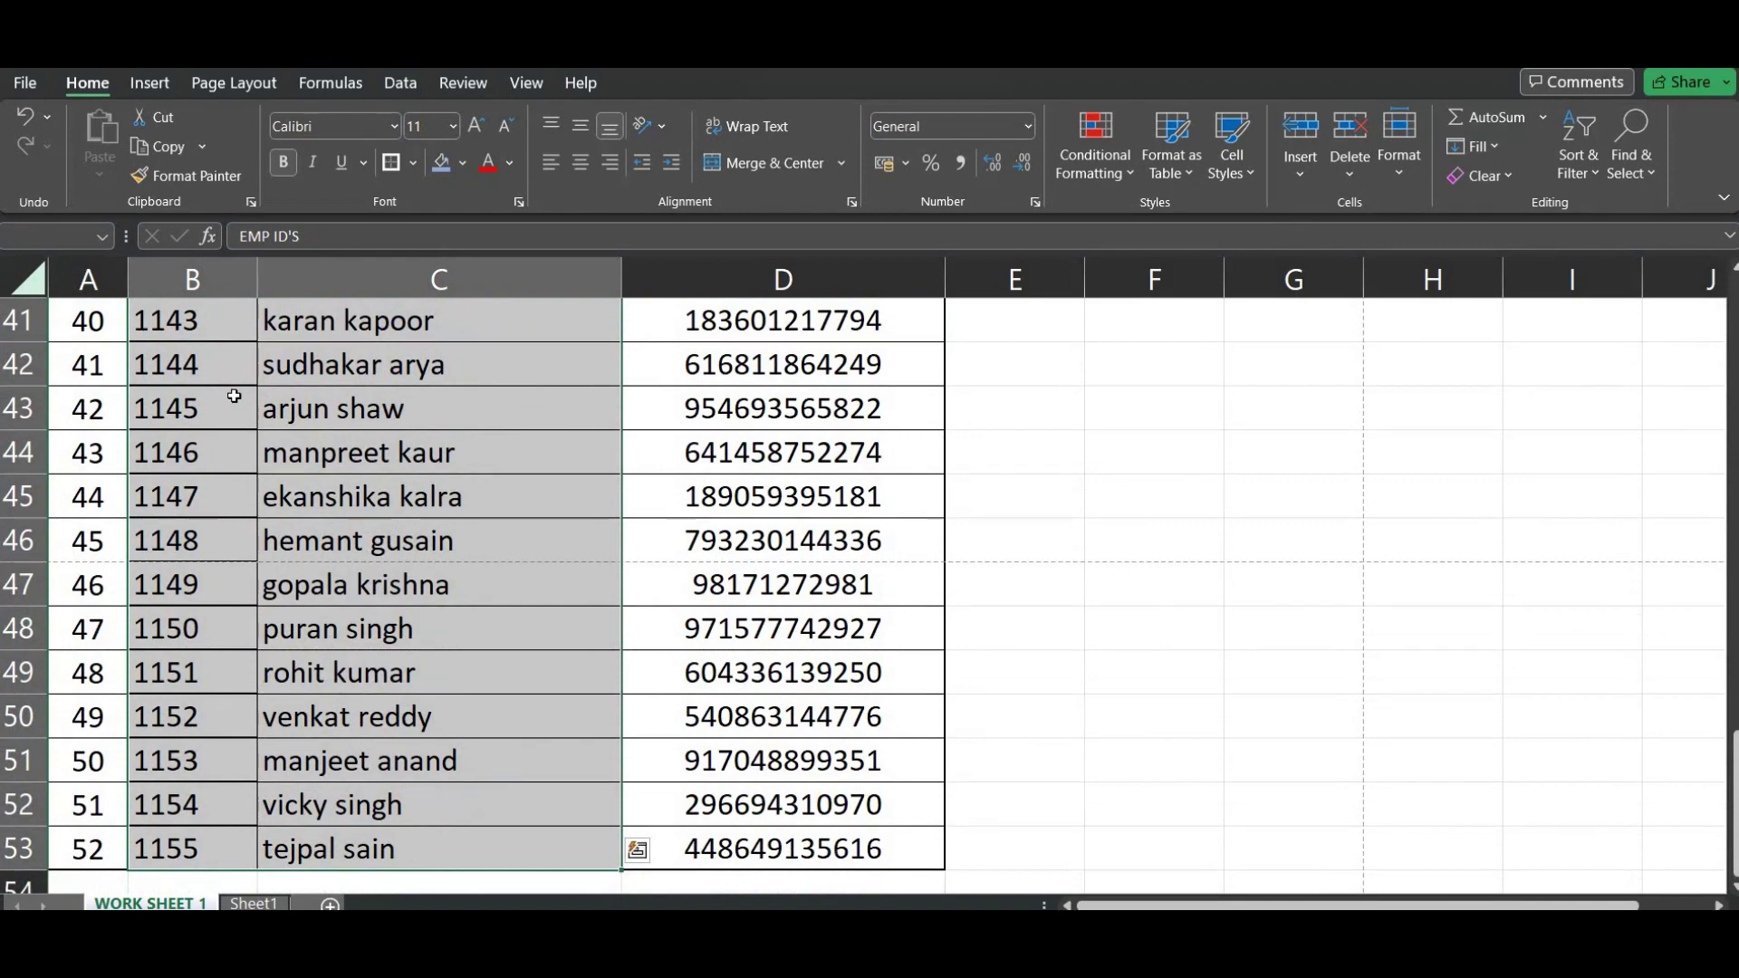
click(229, 92)
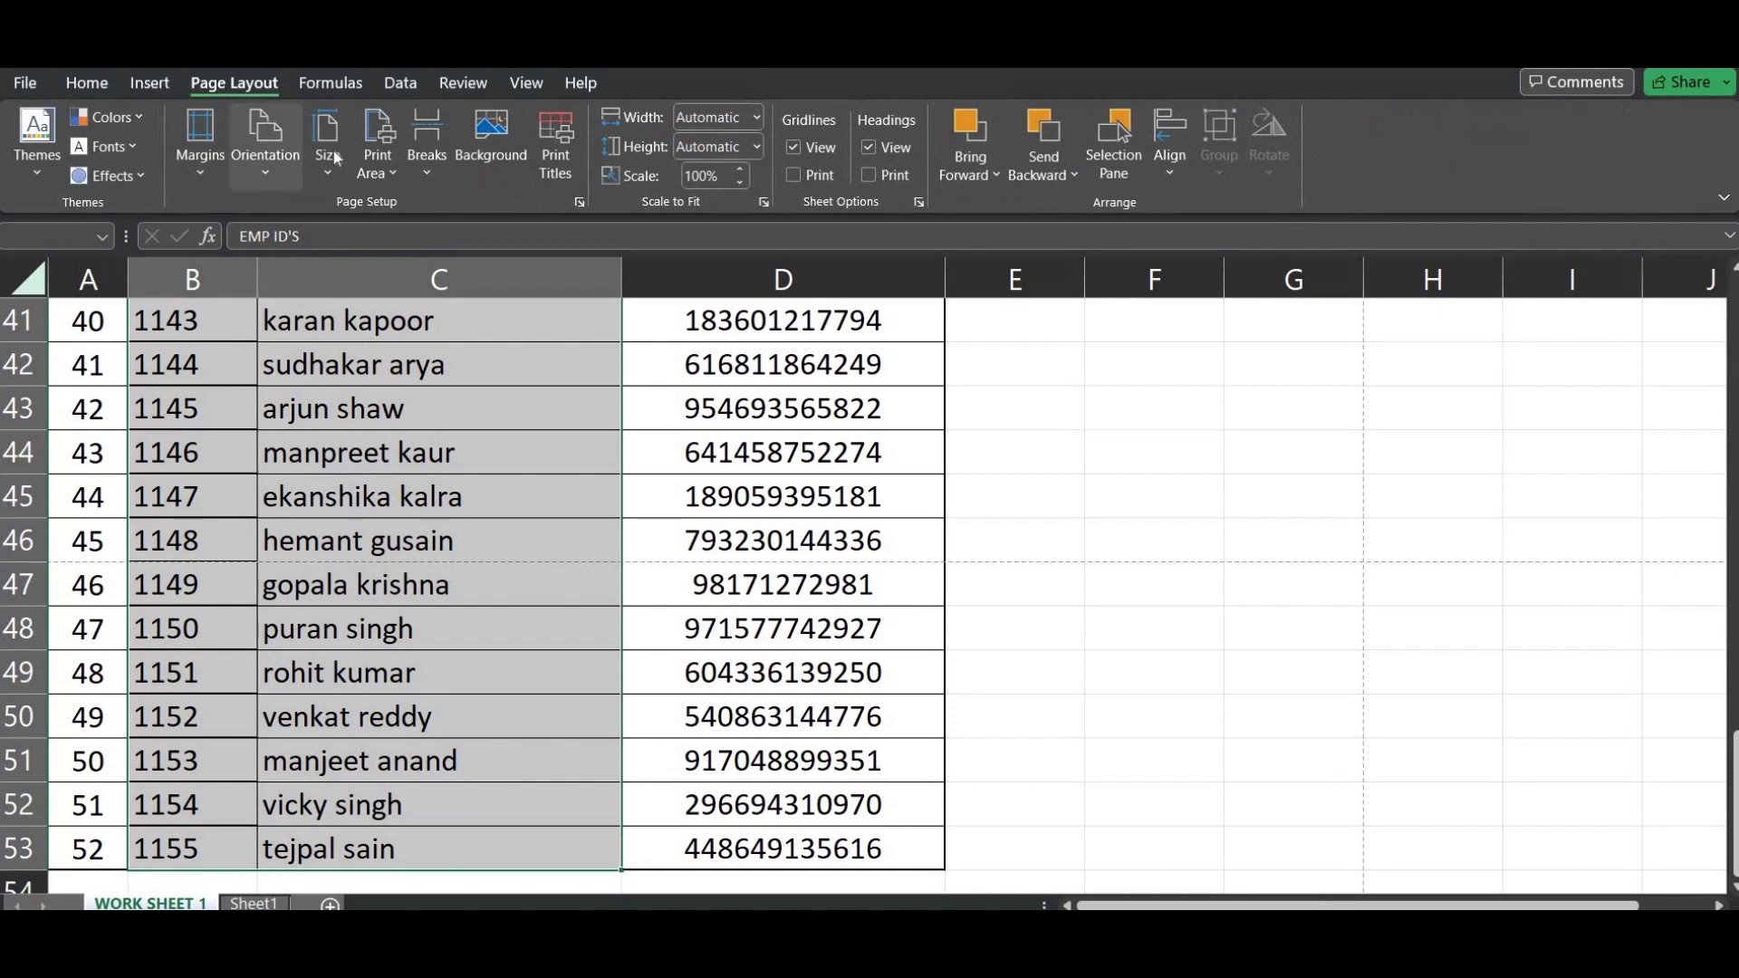
click(378, 175)
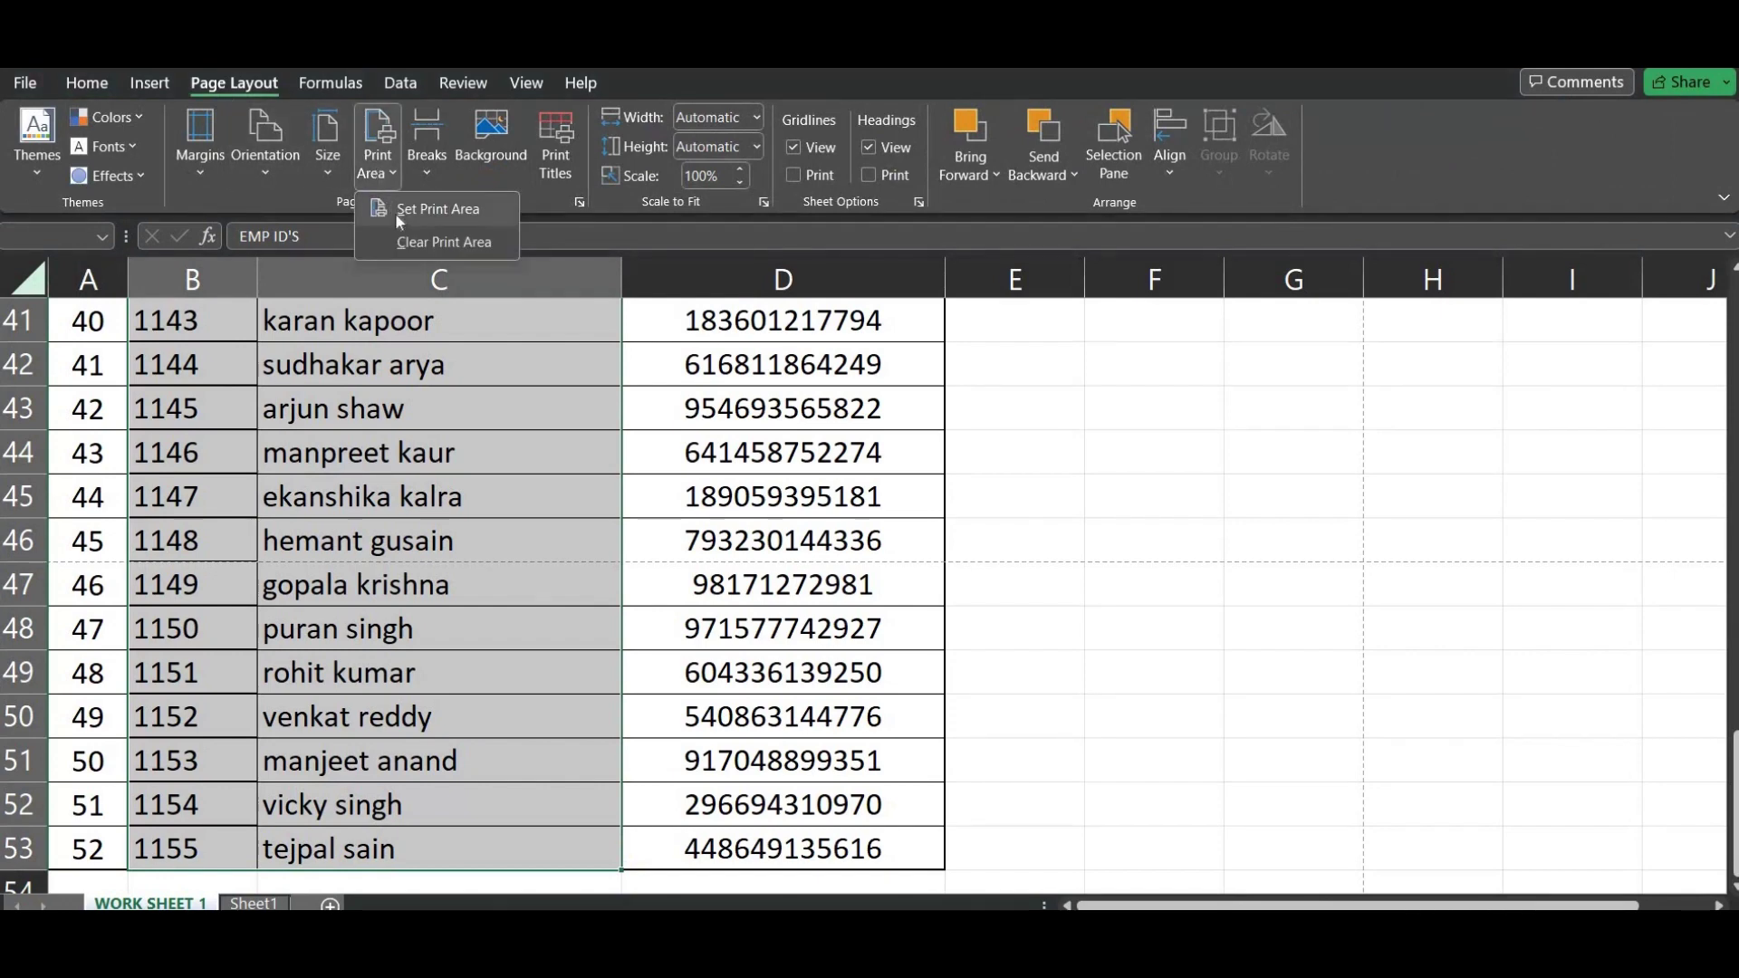
click(395, 214)
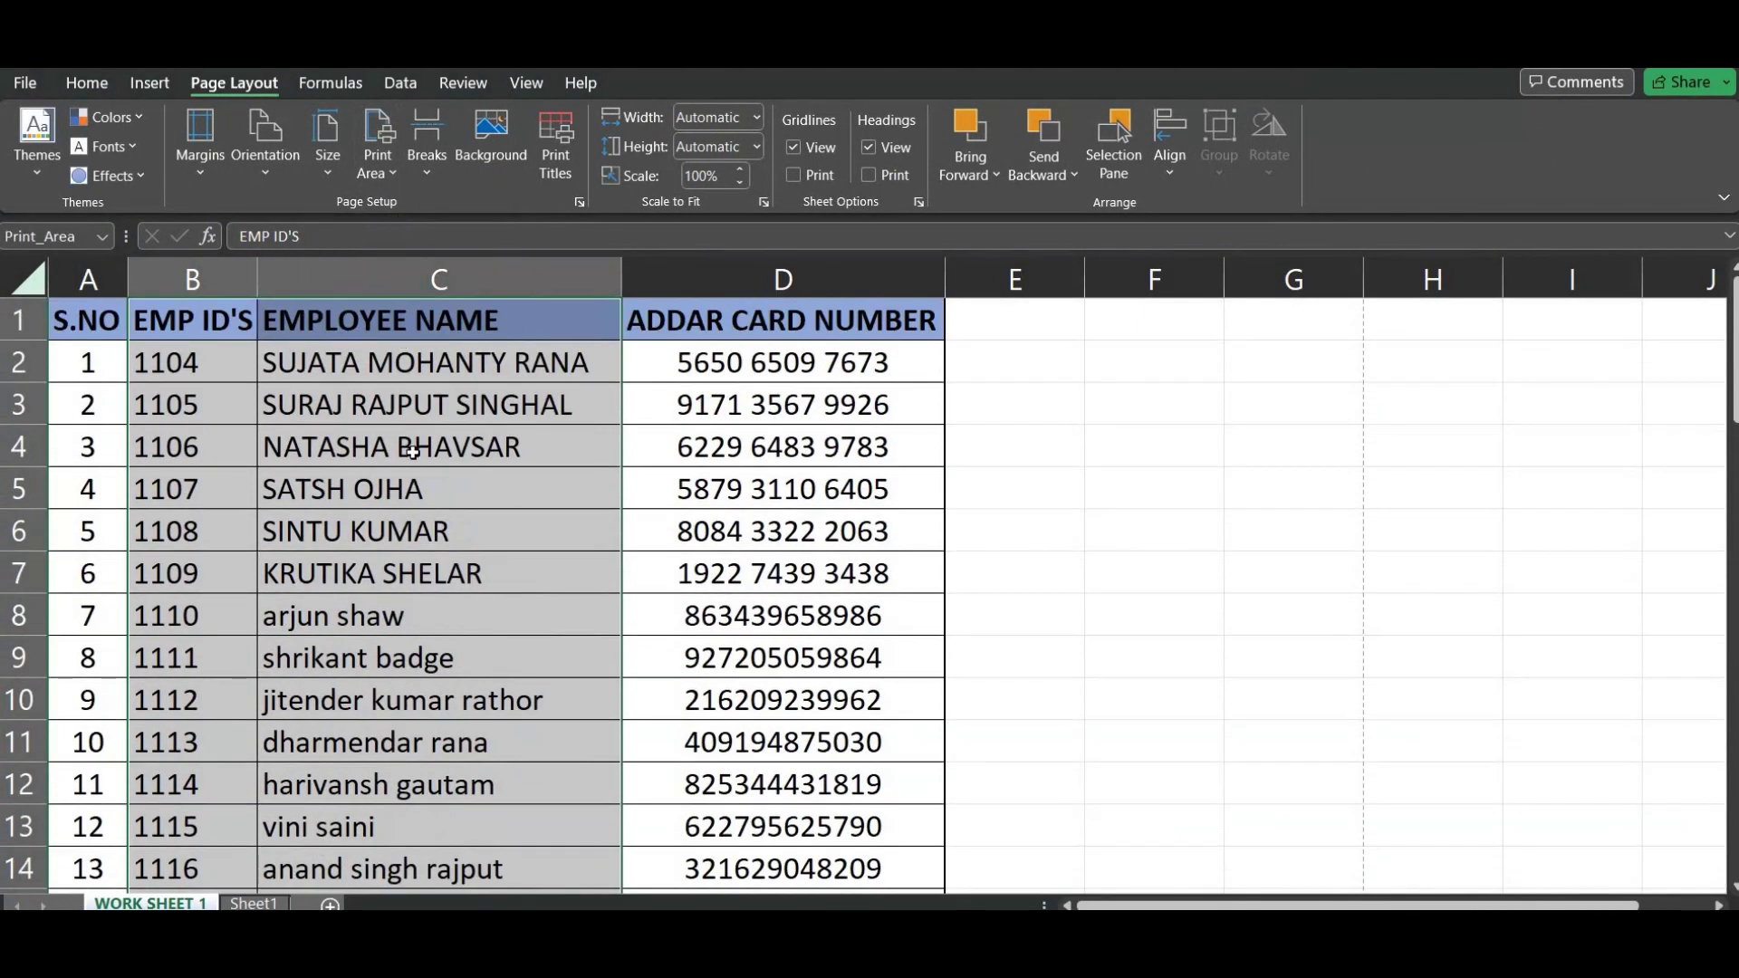
- Check in the print preview which columns the print area includes, then return to the worksheet
click(412, 450)
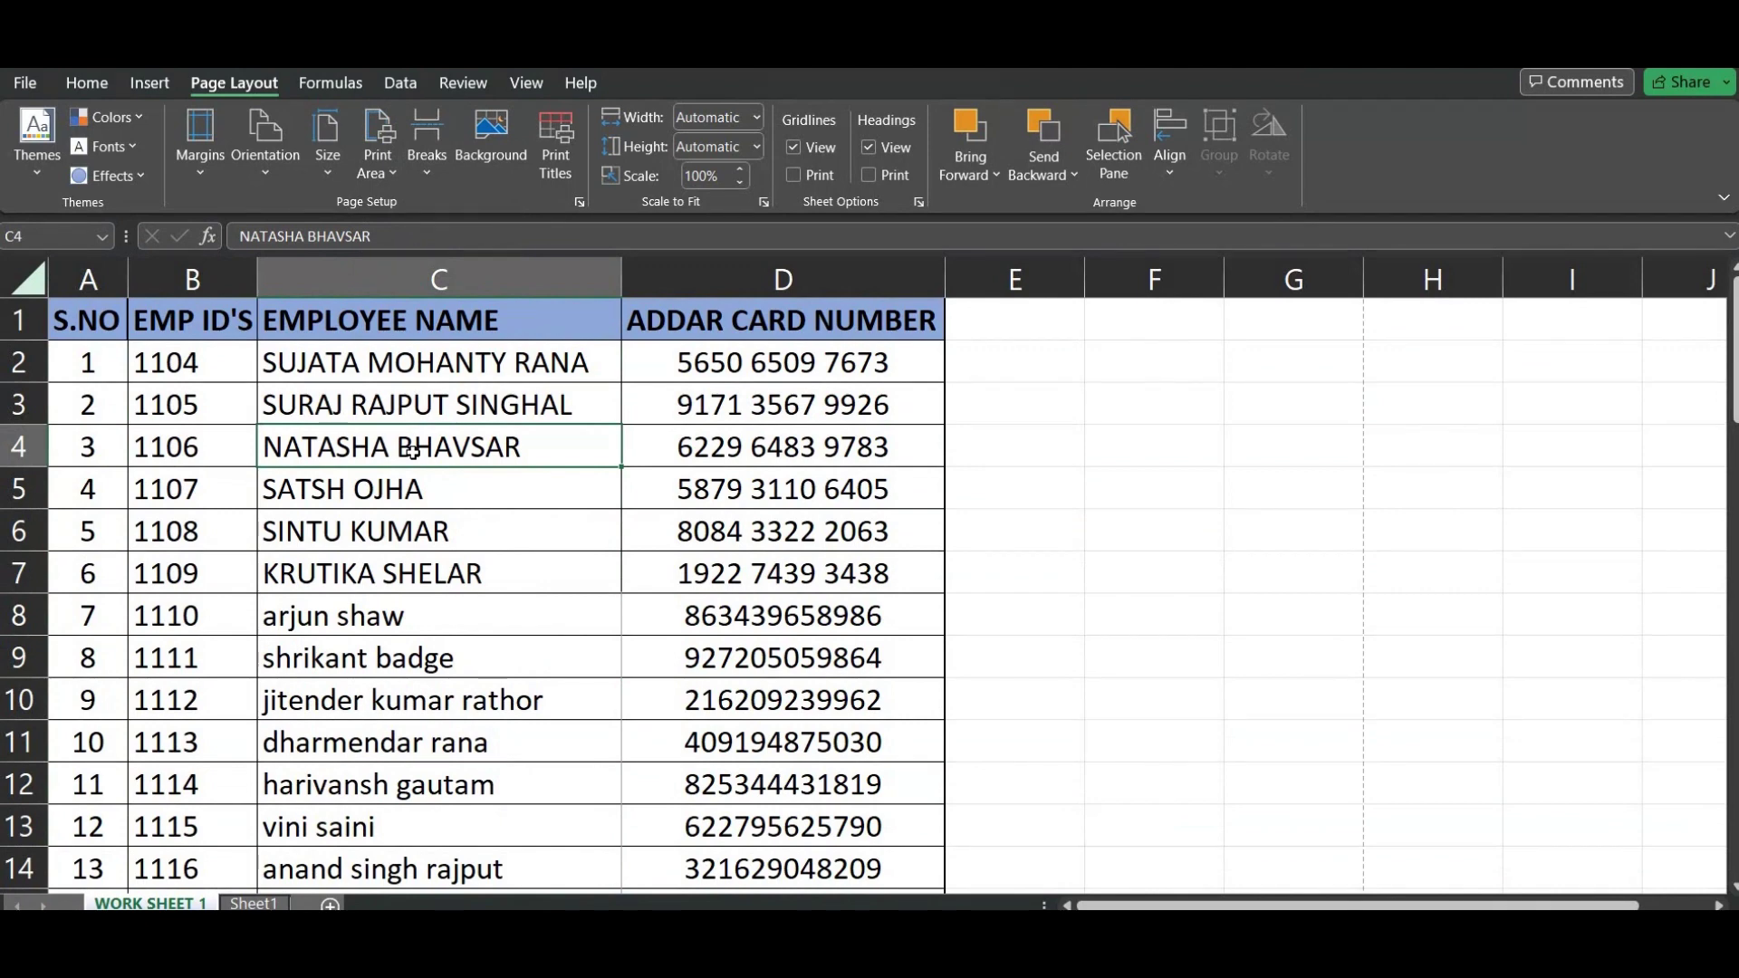
key(ctrl+p)
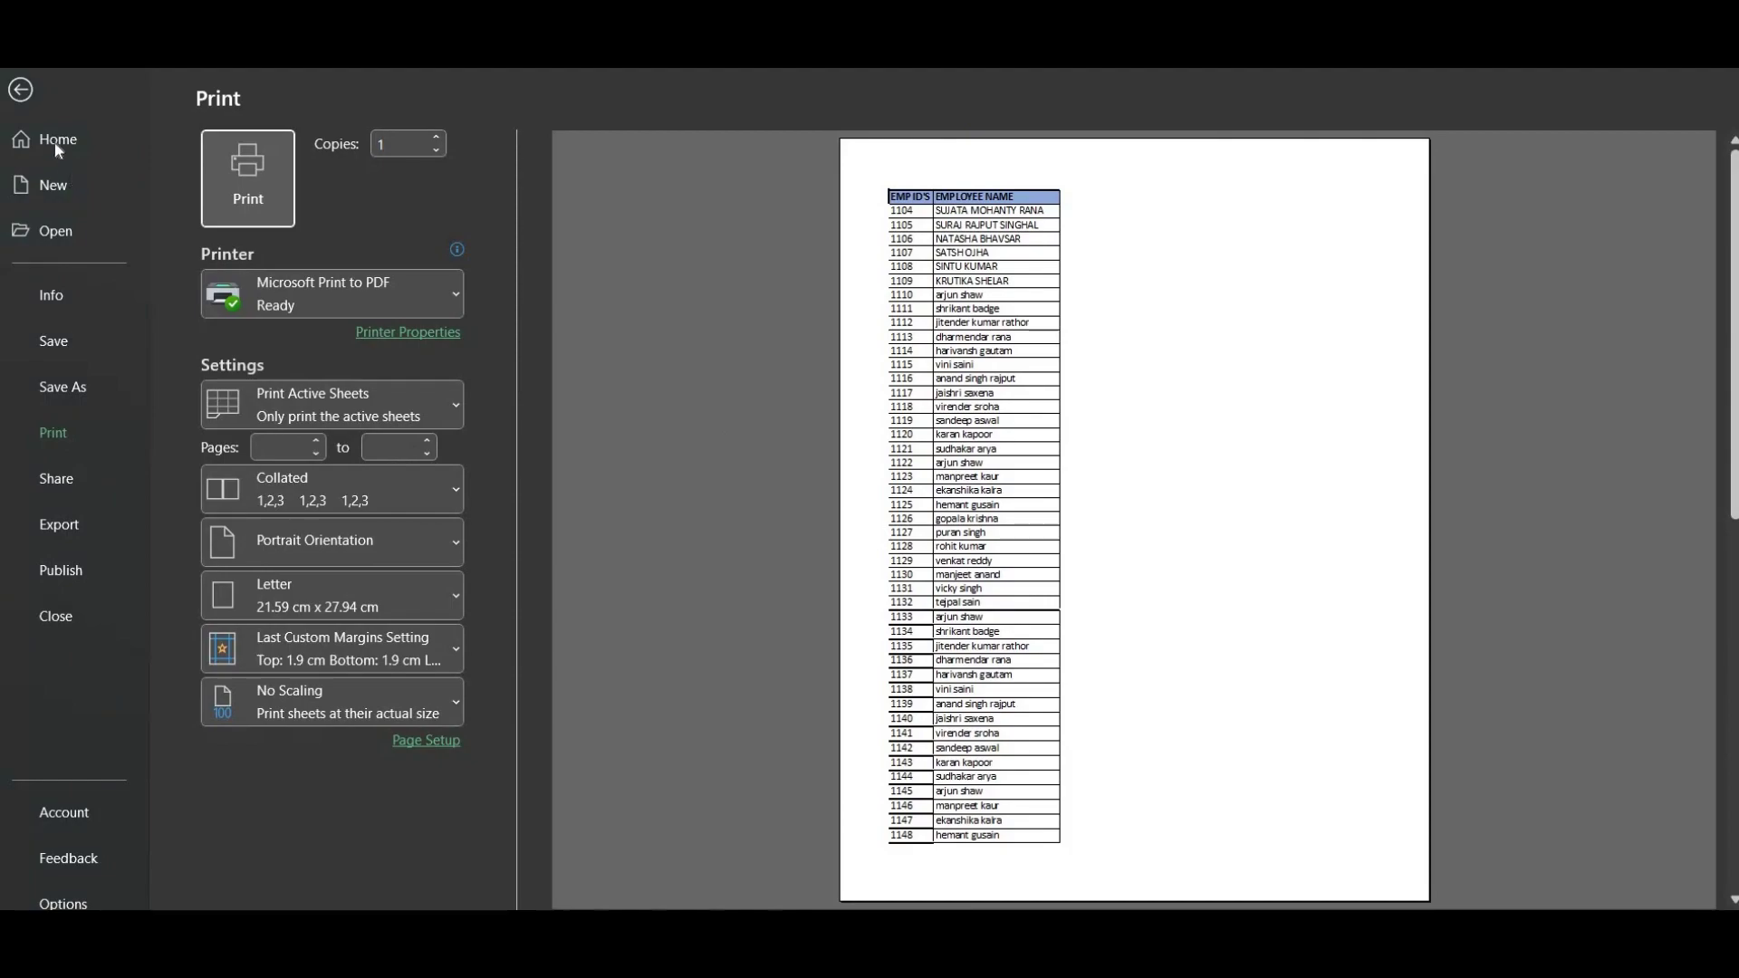
click(21, 90)
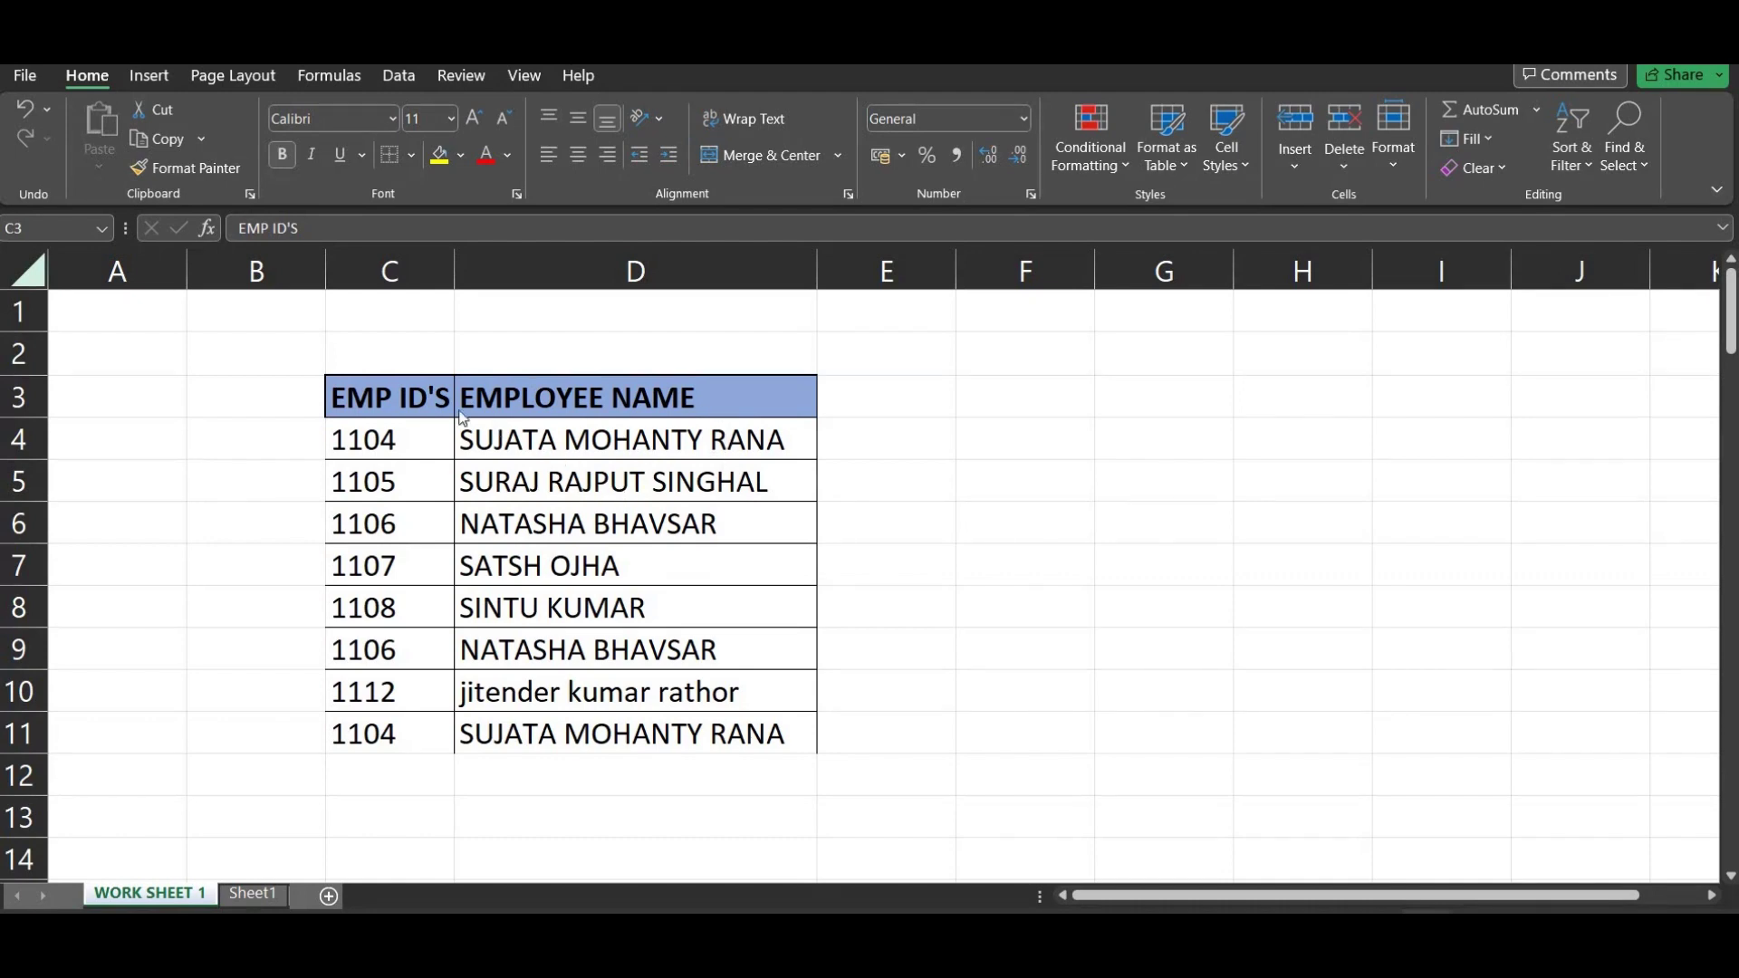
- Select the EMP ID'S and EMPLOYEE NAME table, cells C3:D11
click(424, 396)
key(shift+Right)
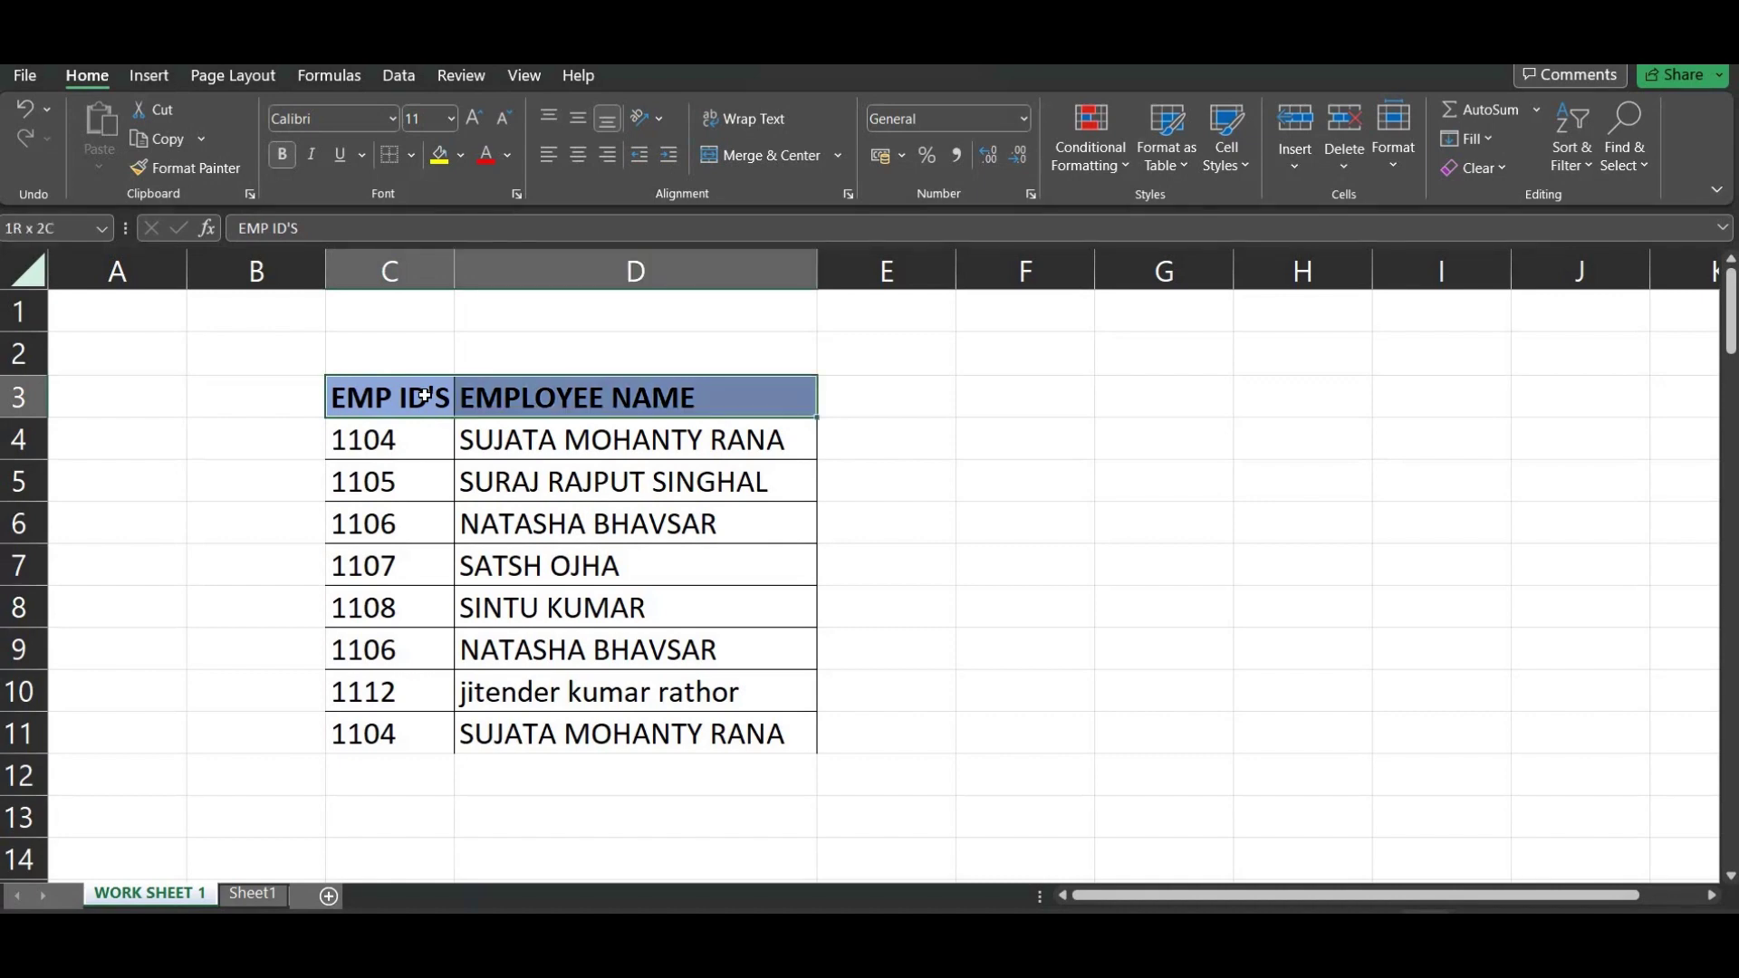
key(shift+Down)
key(shift+Down)
key(shift+Down)
key(shift+Down)
key(shift+Down)
key(shift+Down)
key(shift+Down)
key(shift+Down)
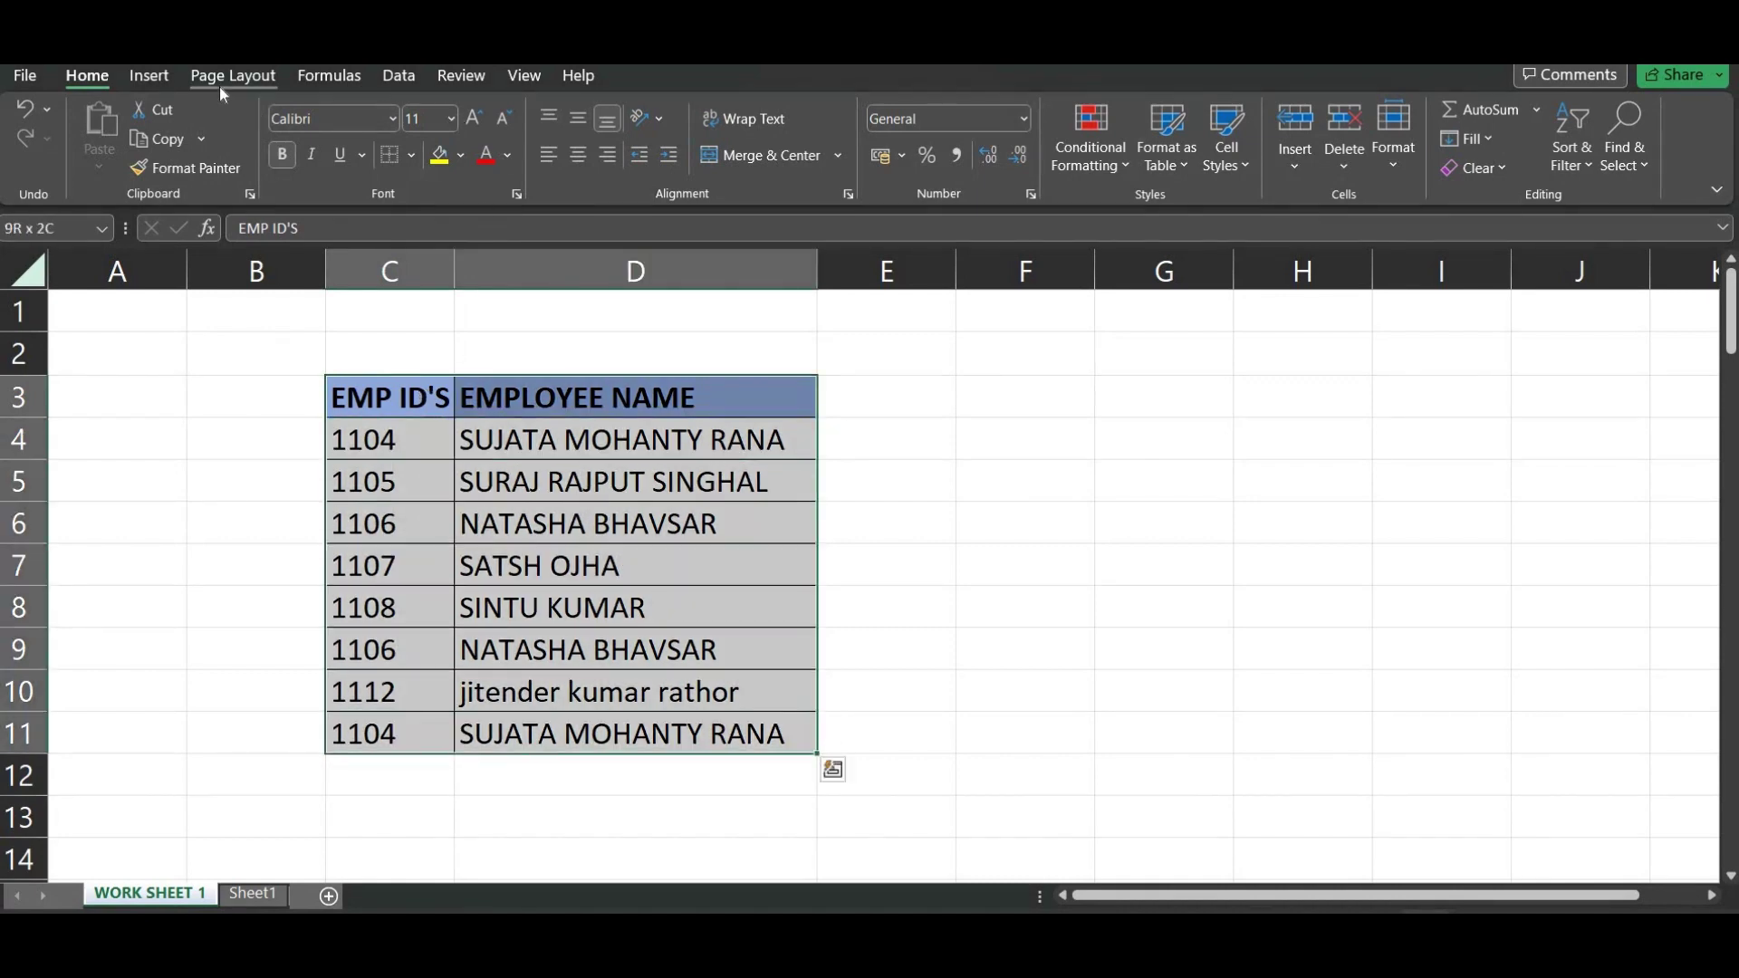
- Filter the selected list in place to unique records only with Advanced Filter, then undo the filter
click(395, 75)
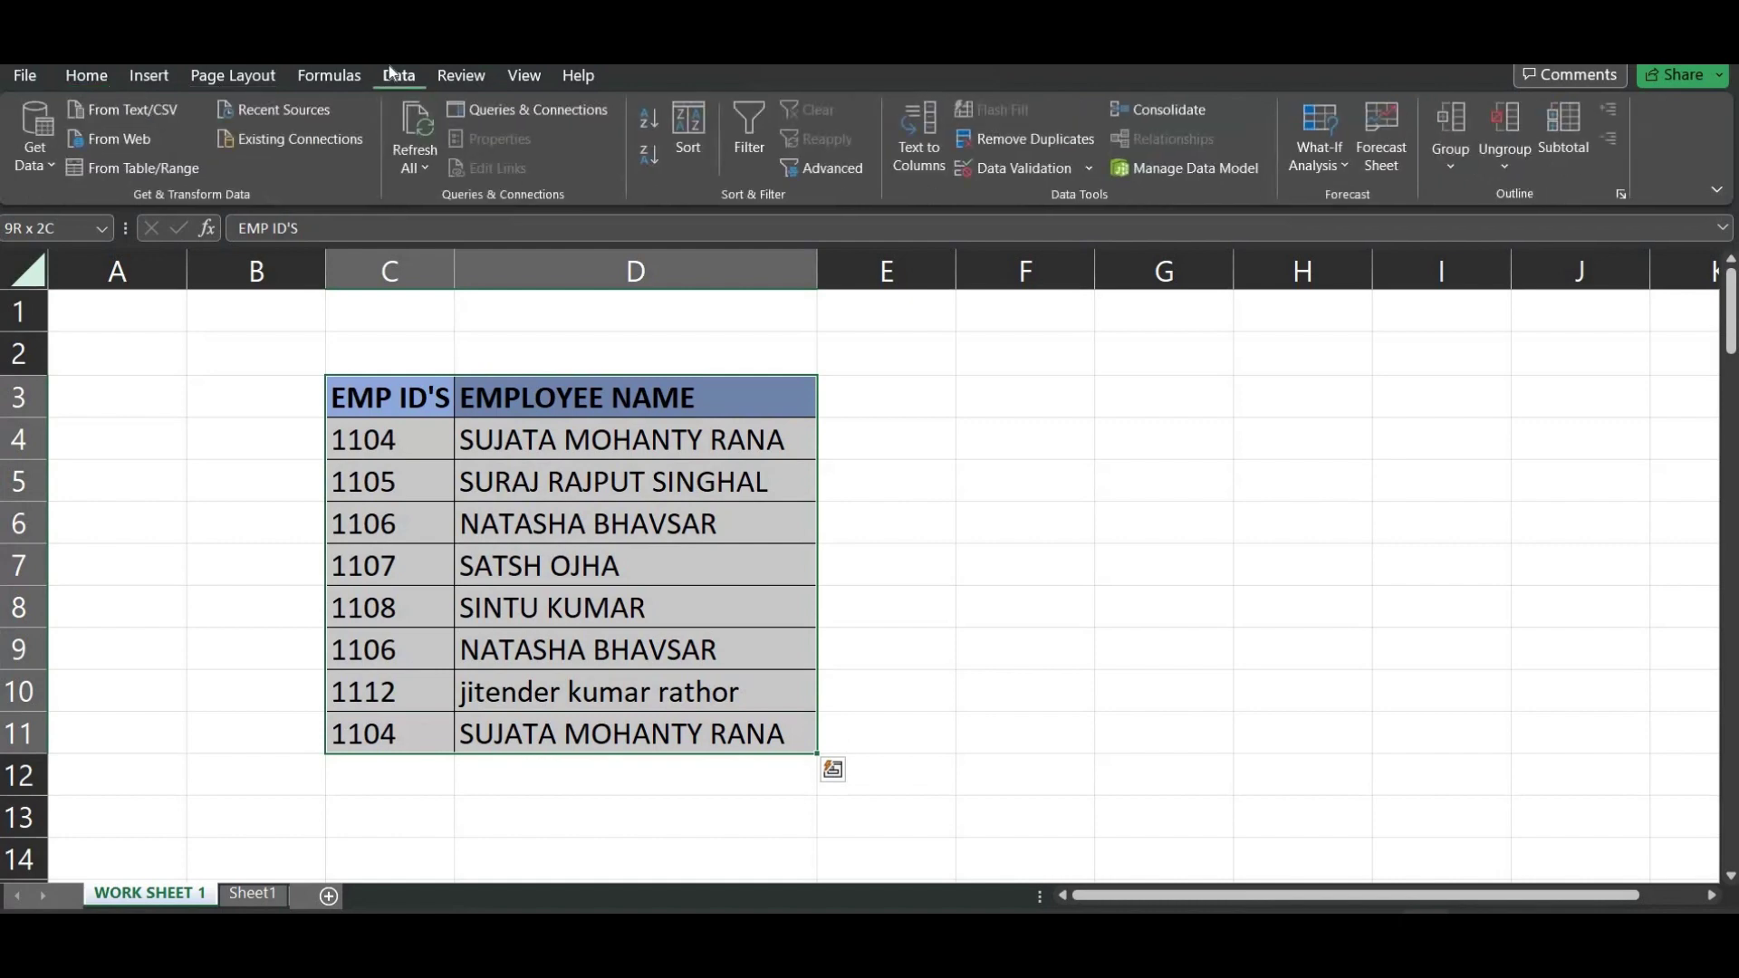
click(830, 172)
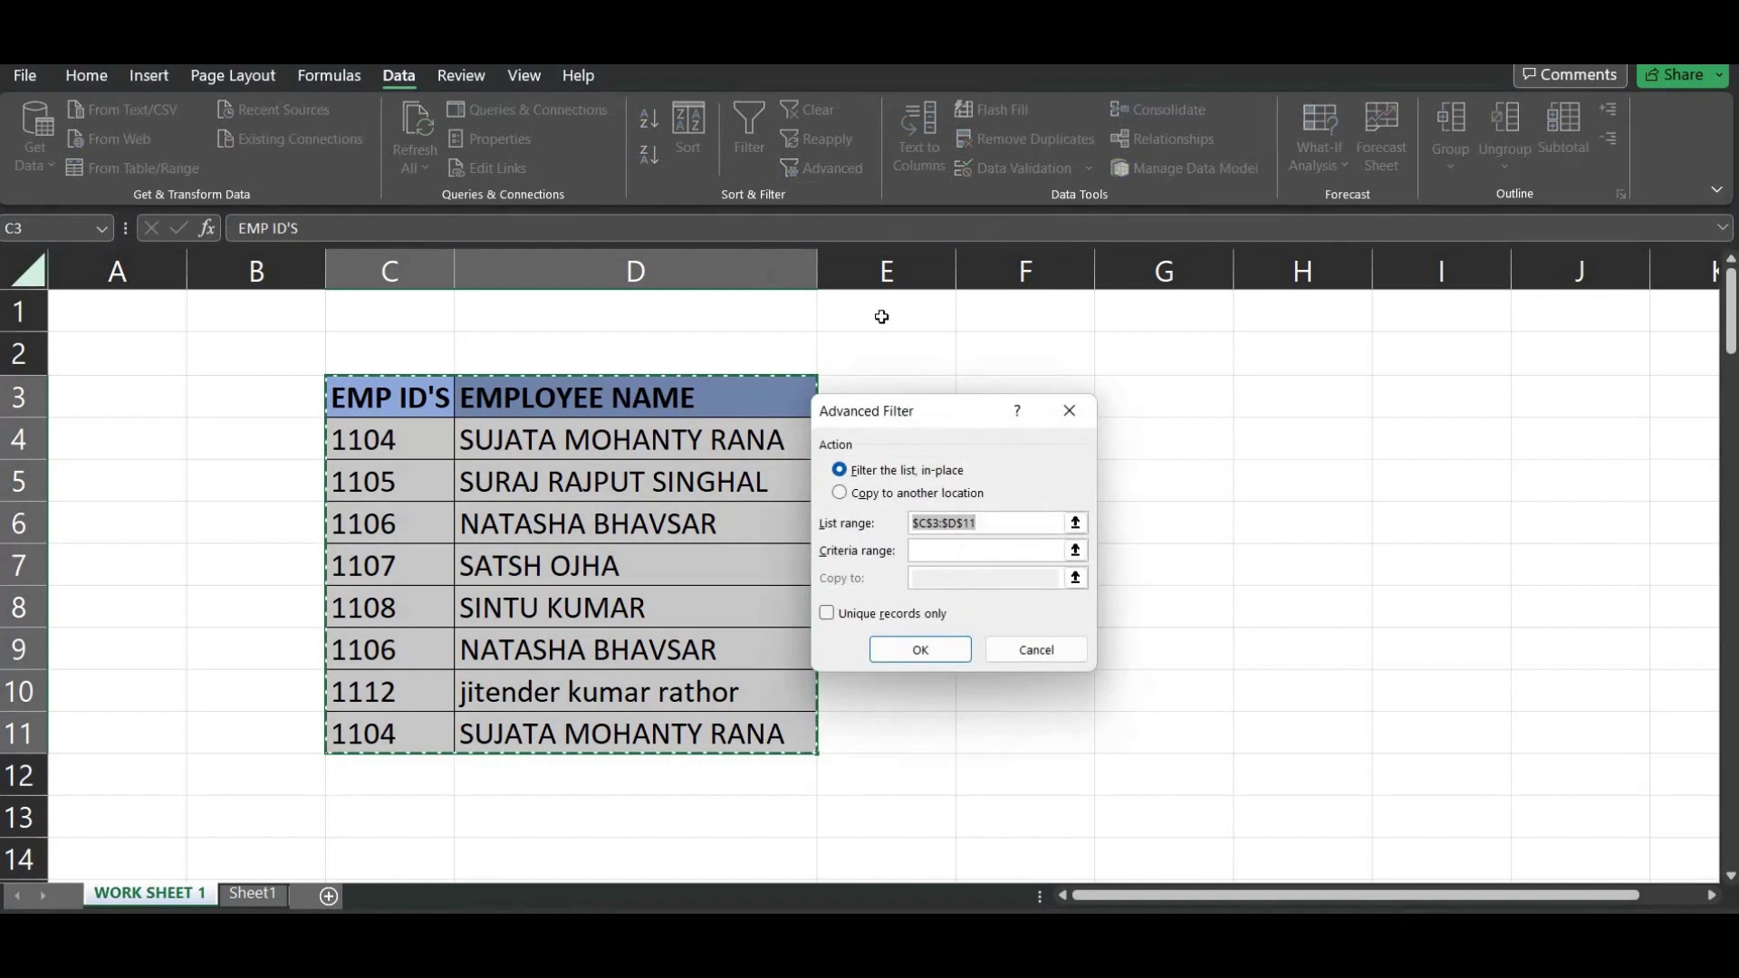
click(828, 616)
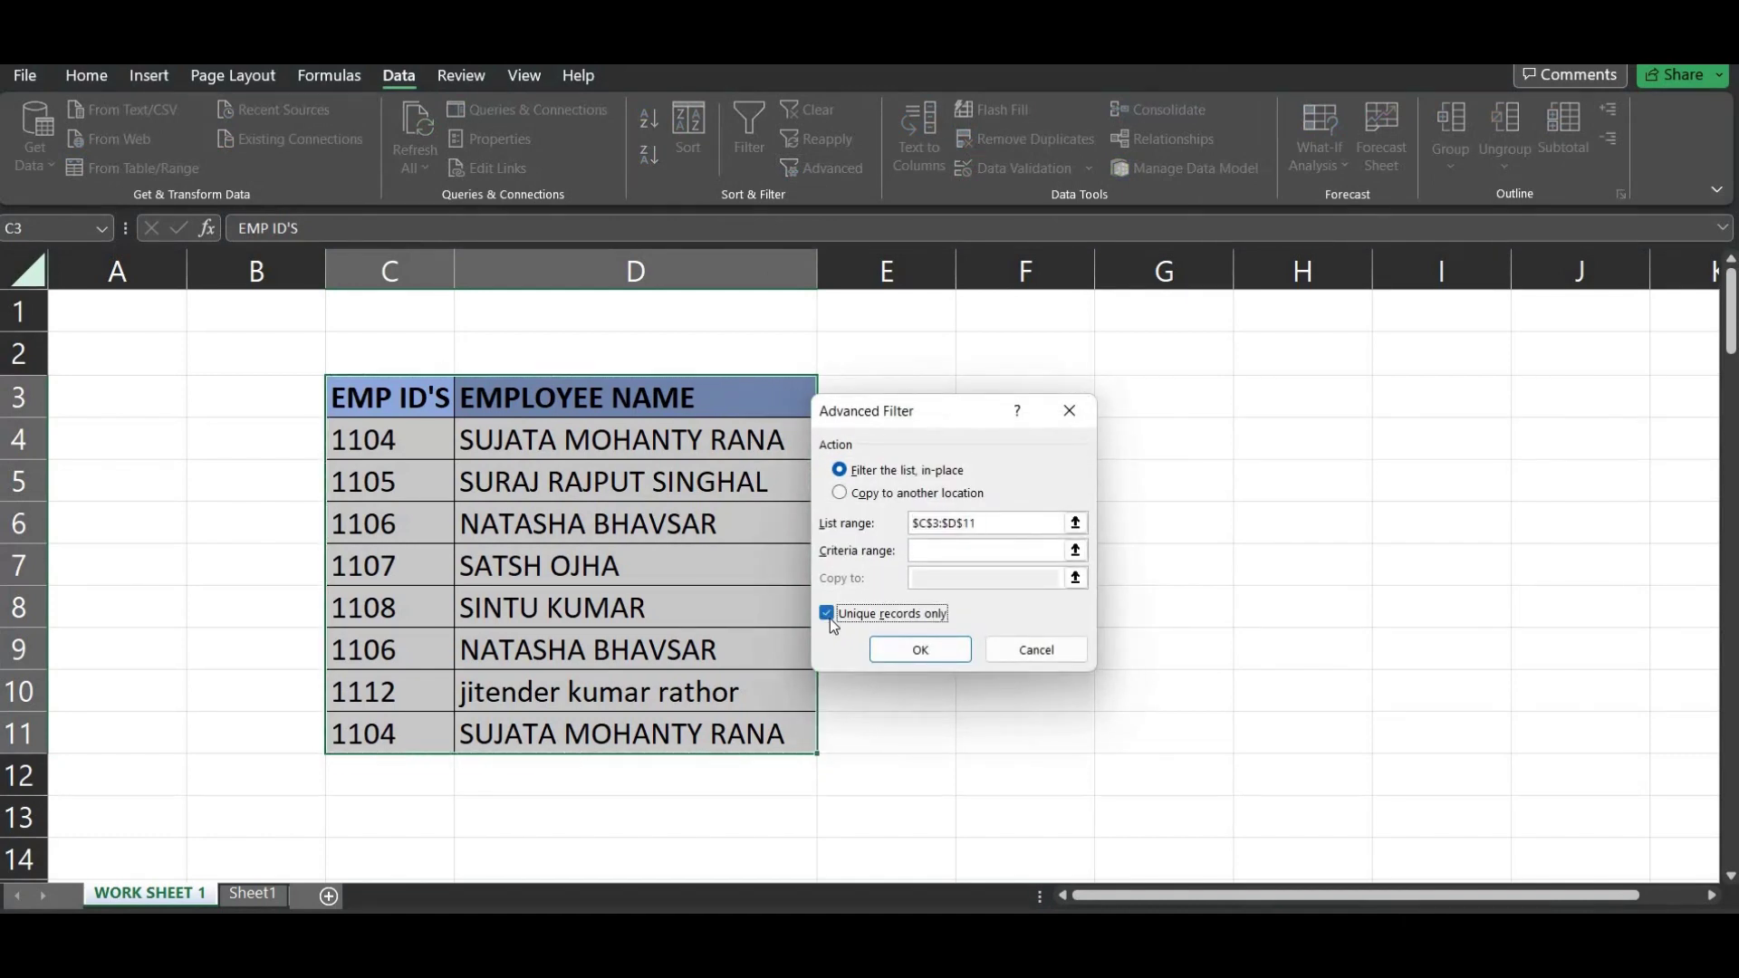
click(918, 649)
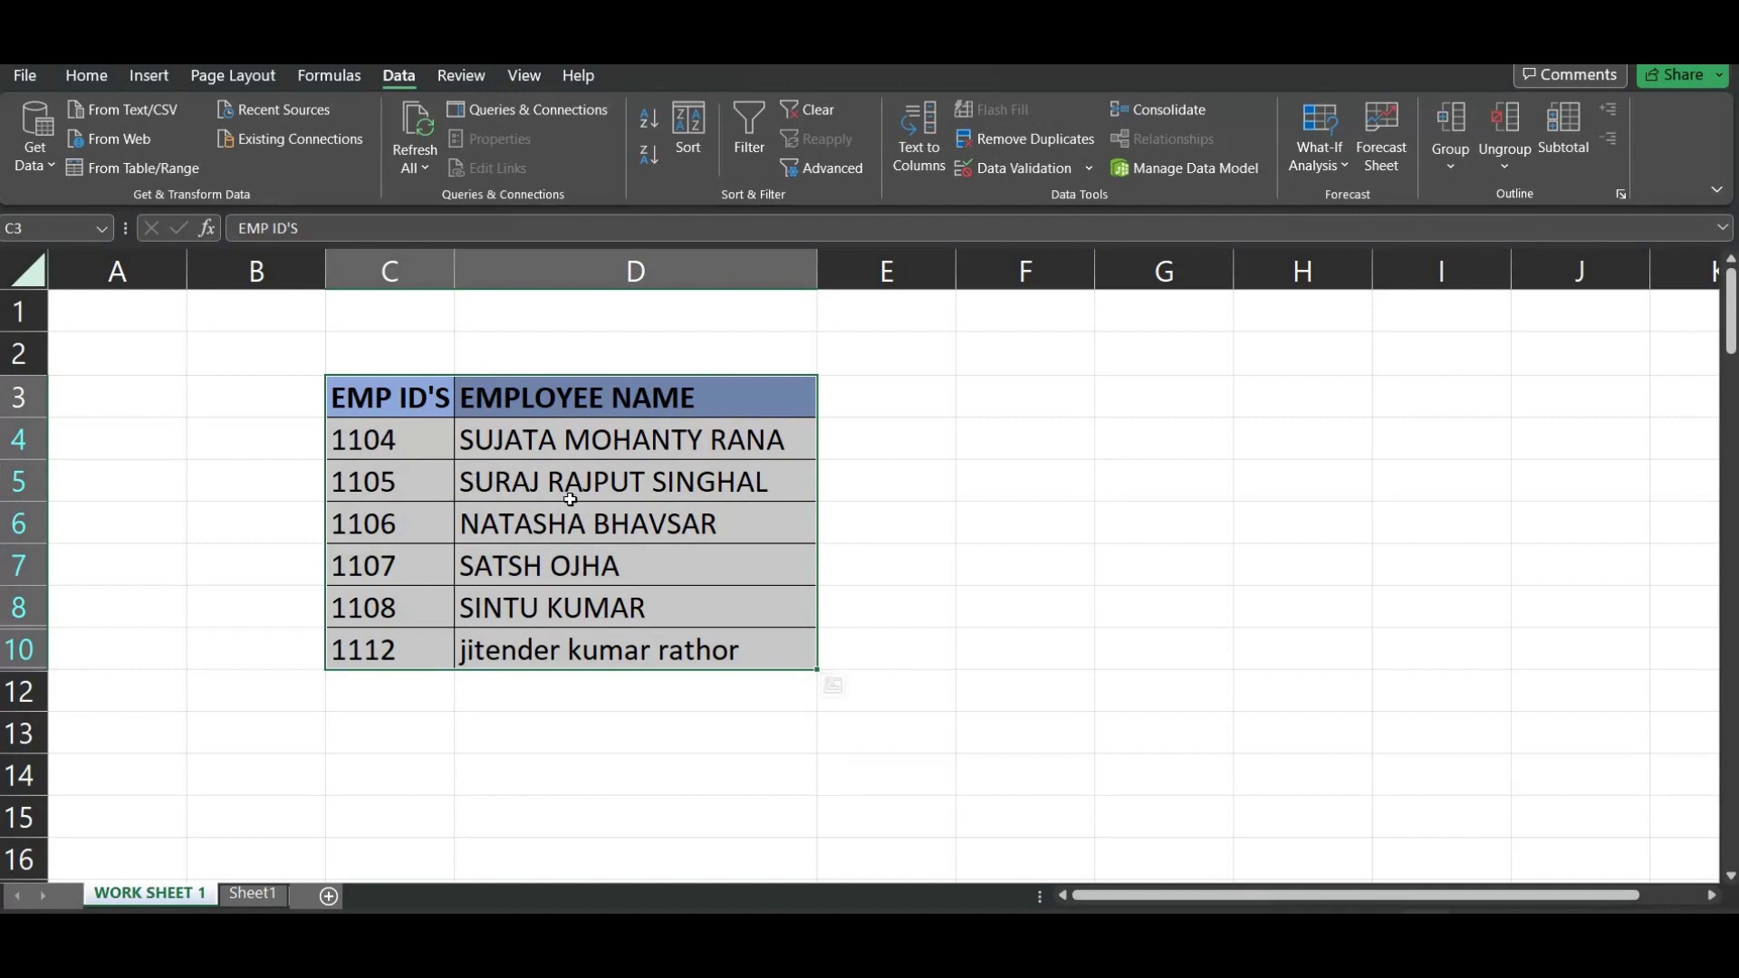
key(ctrl+z)
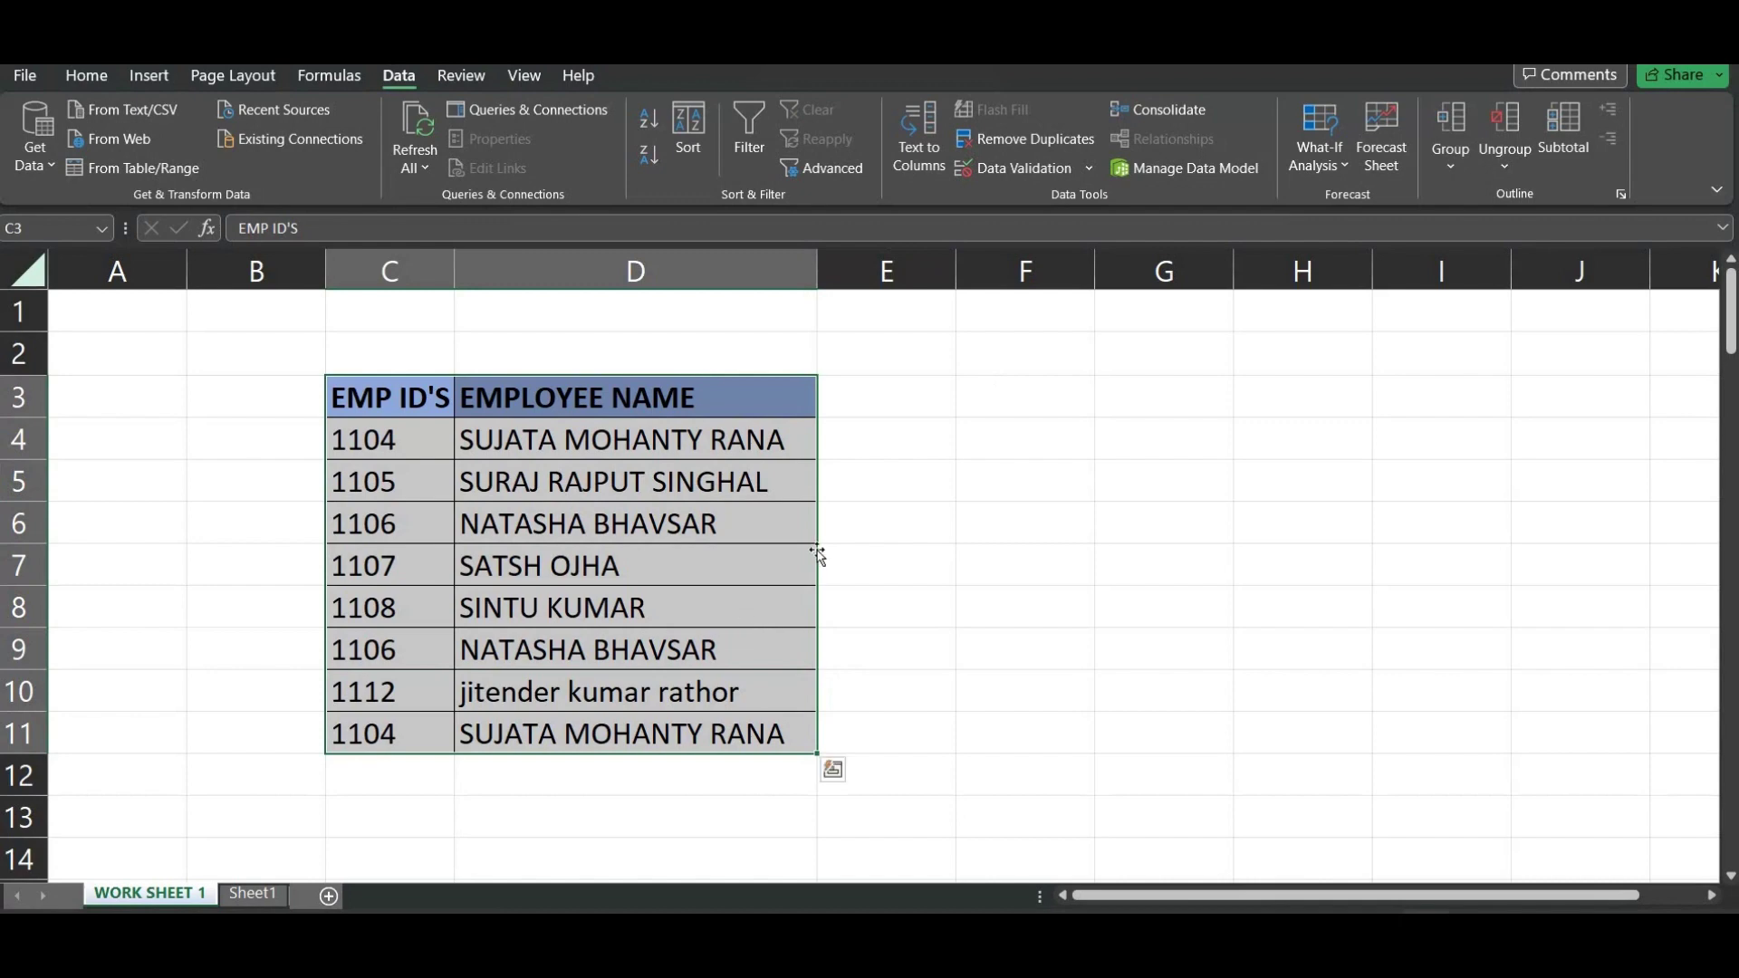
- Remove duplicates across the EMP ID'S and EMPLOYEE NAME columns, treating the first row as headers, then undo the removal
click(1003, 142)
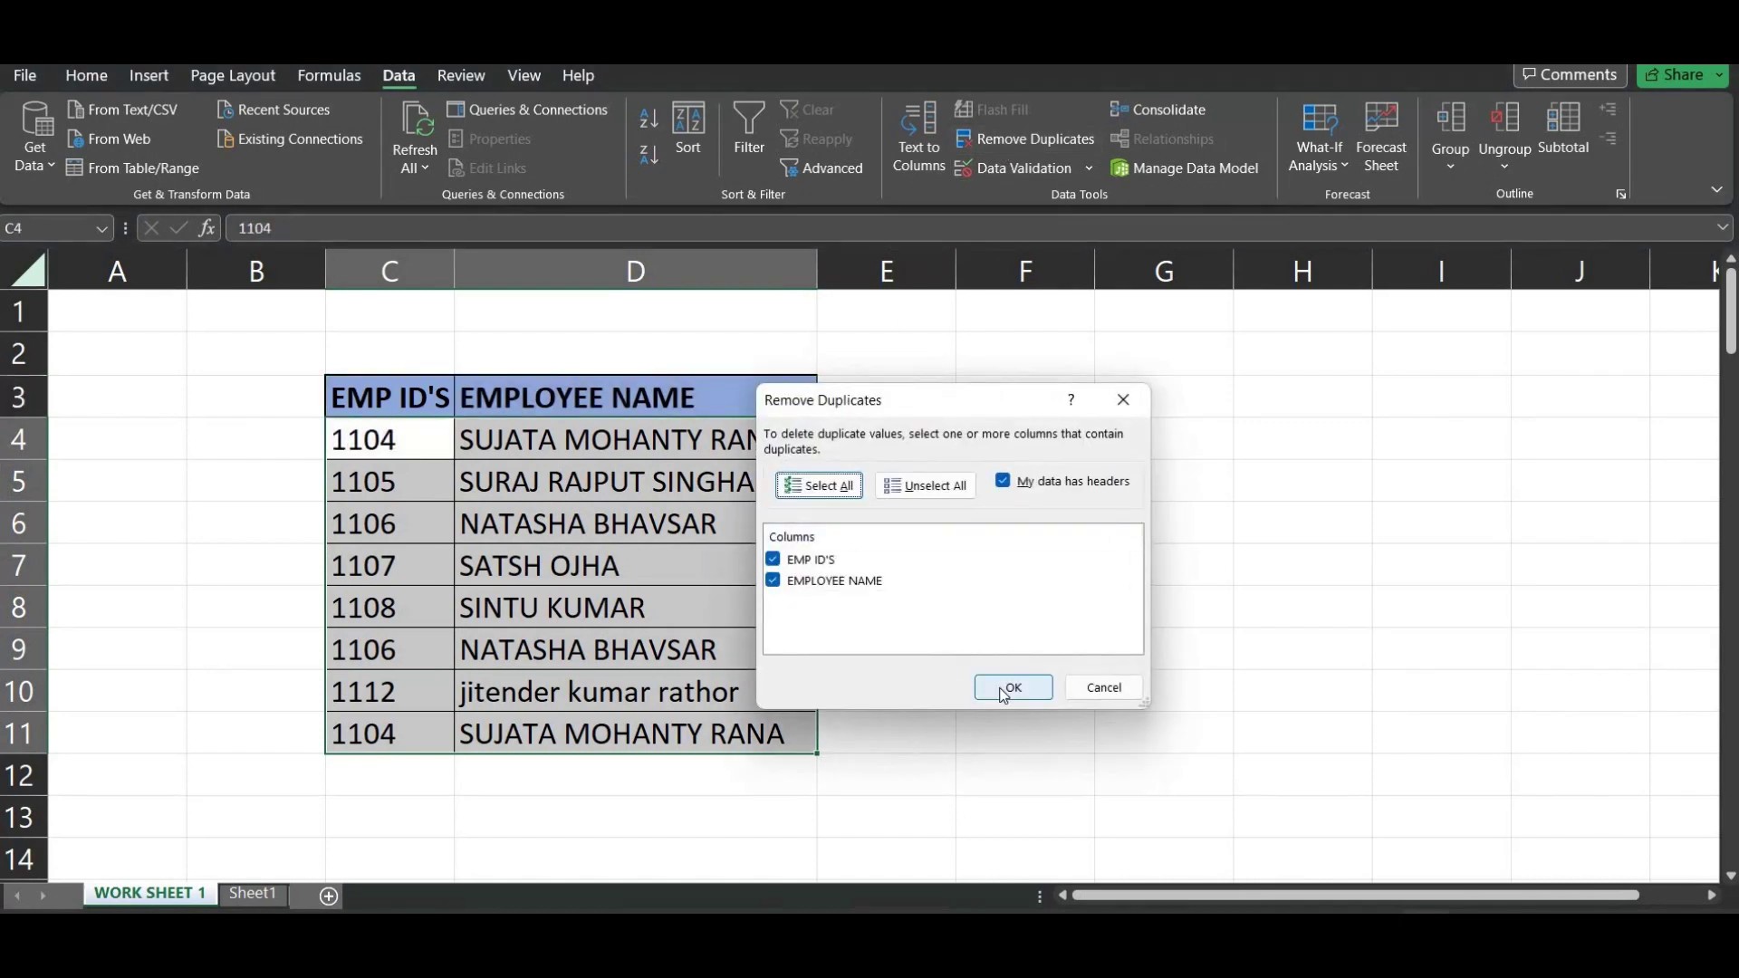
click(1006, 689)
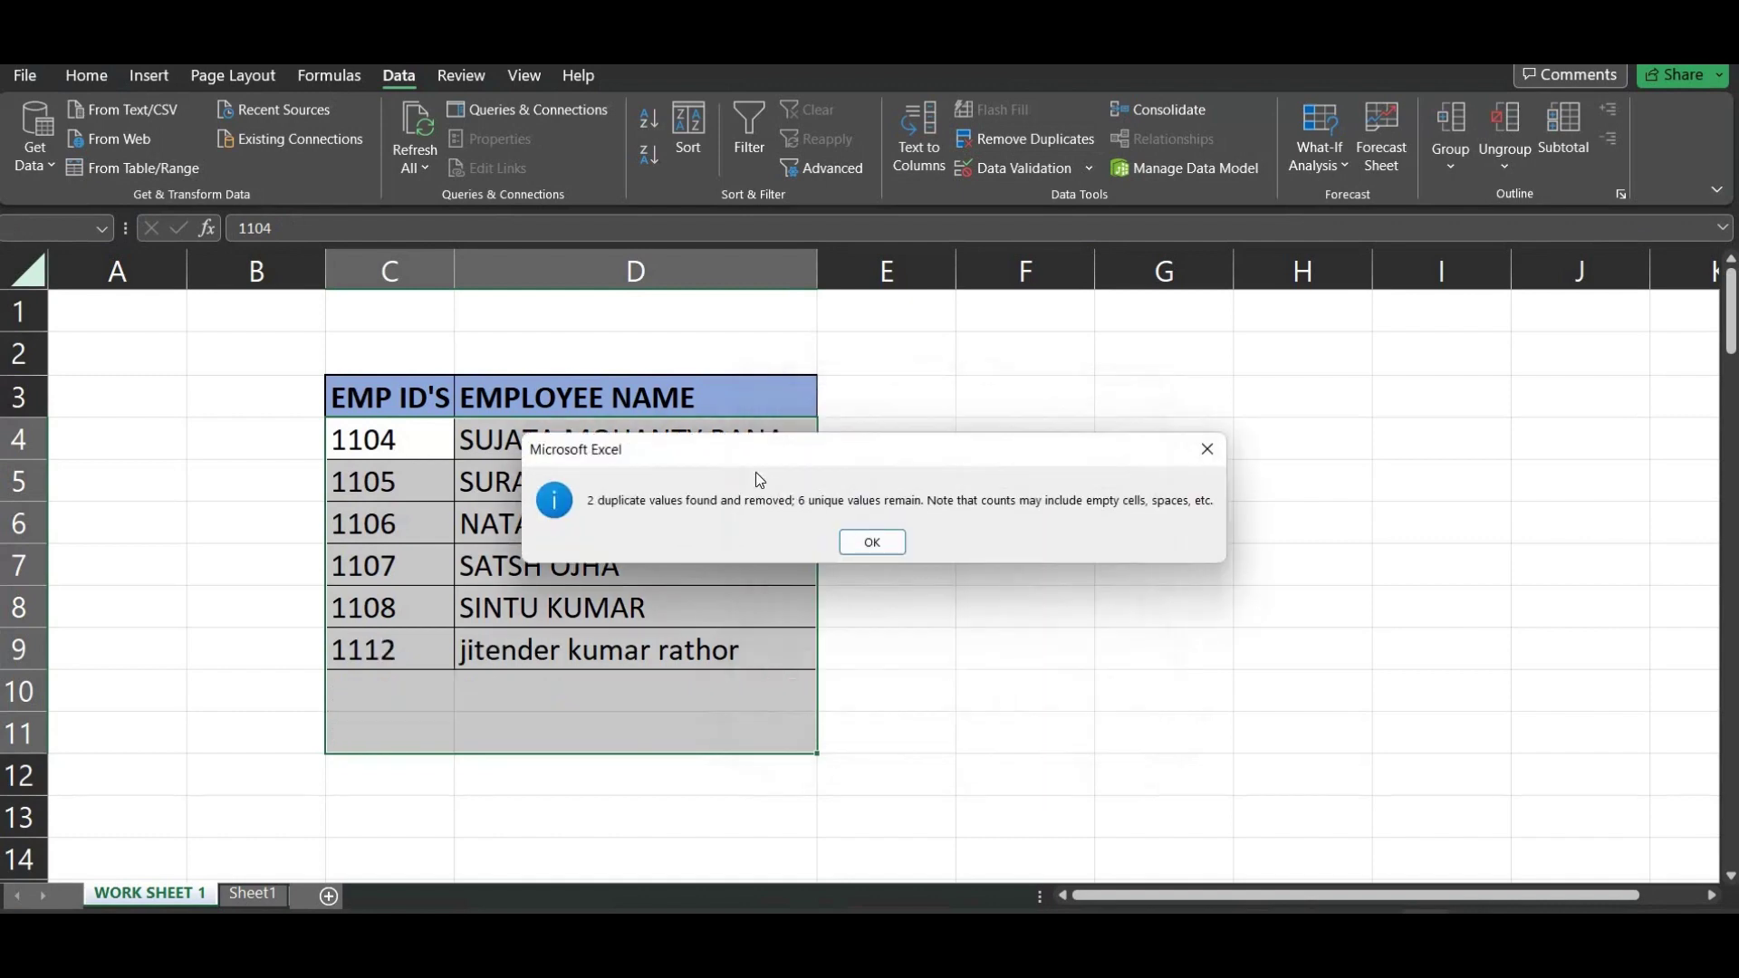
click(884, 545)
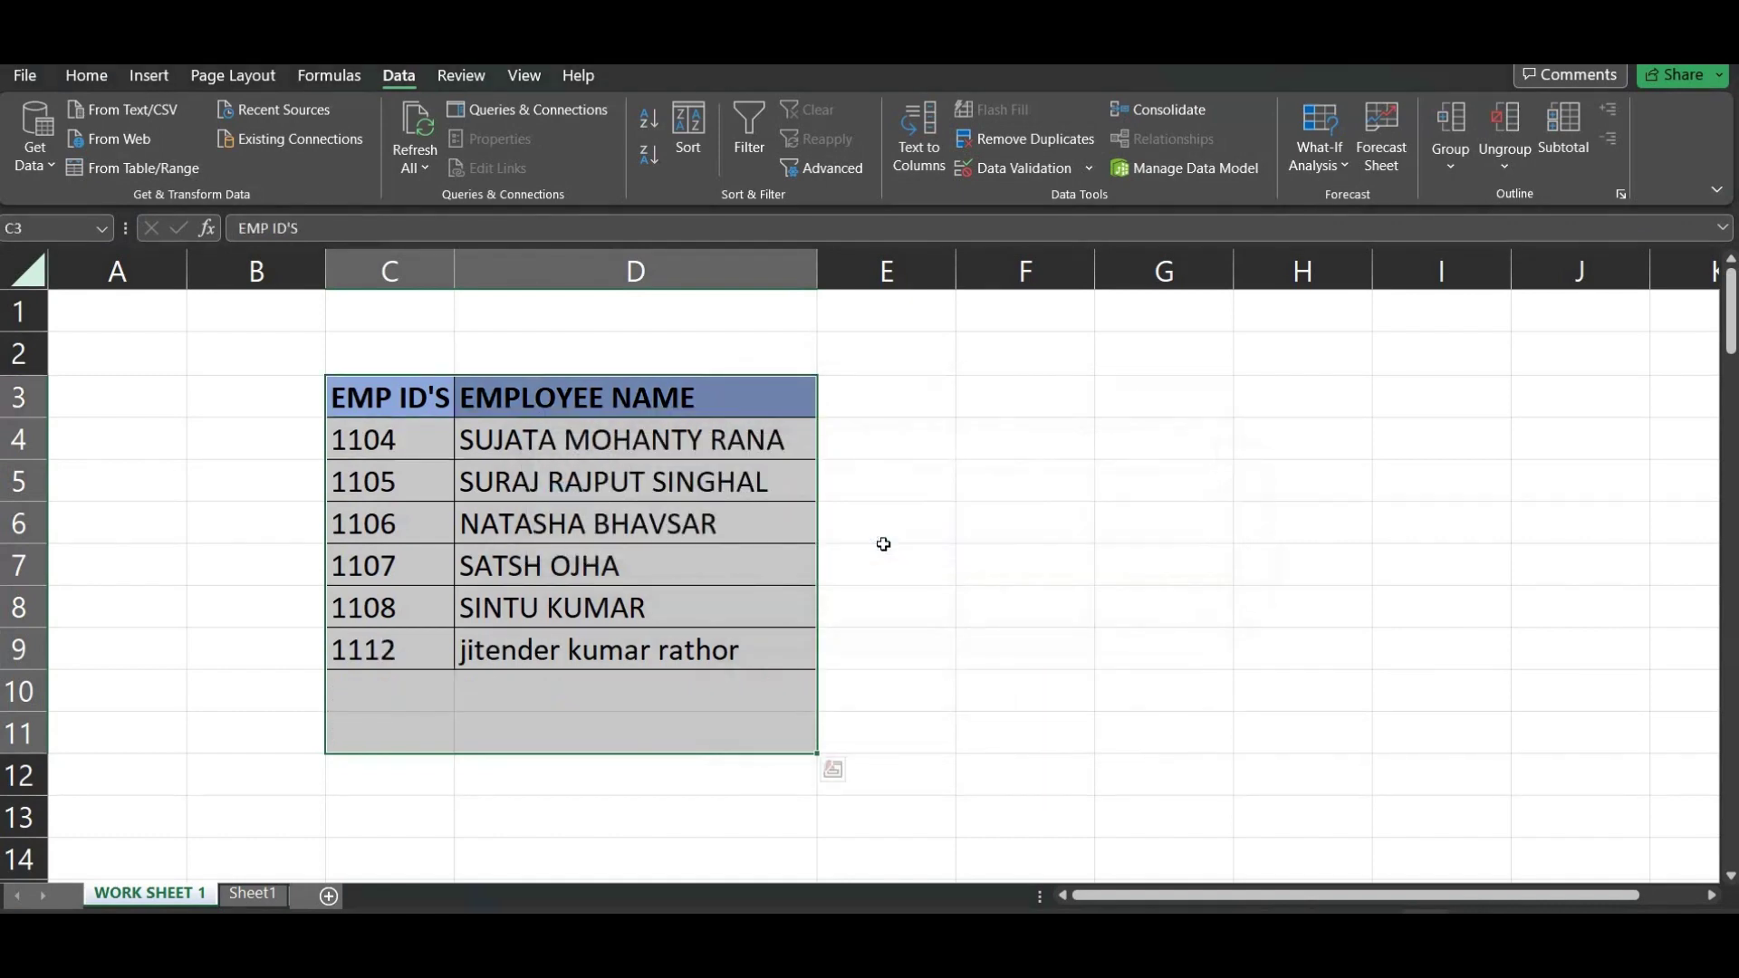
key(ctrl+z)
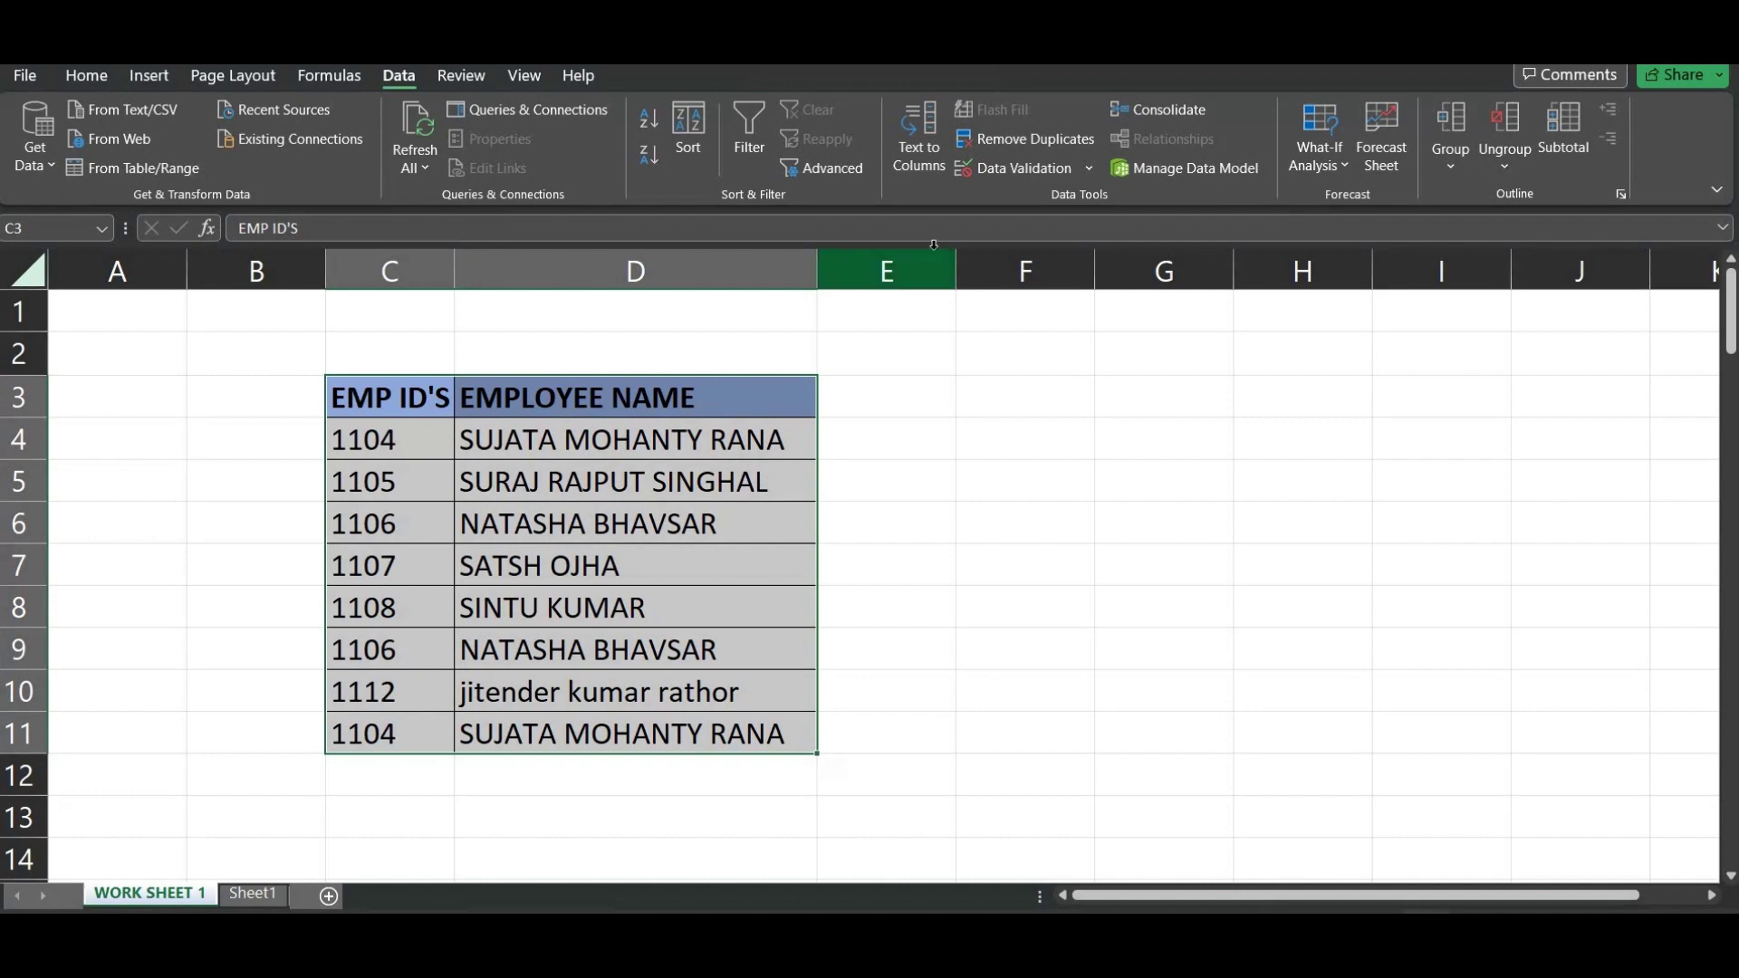
- Highlight the table's duplicate values with conditional formatting, using Light Red Fill with Dark Red Text
click(100, 75)
click(1114, 160)
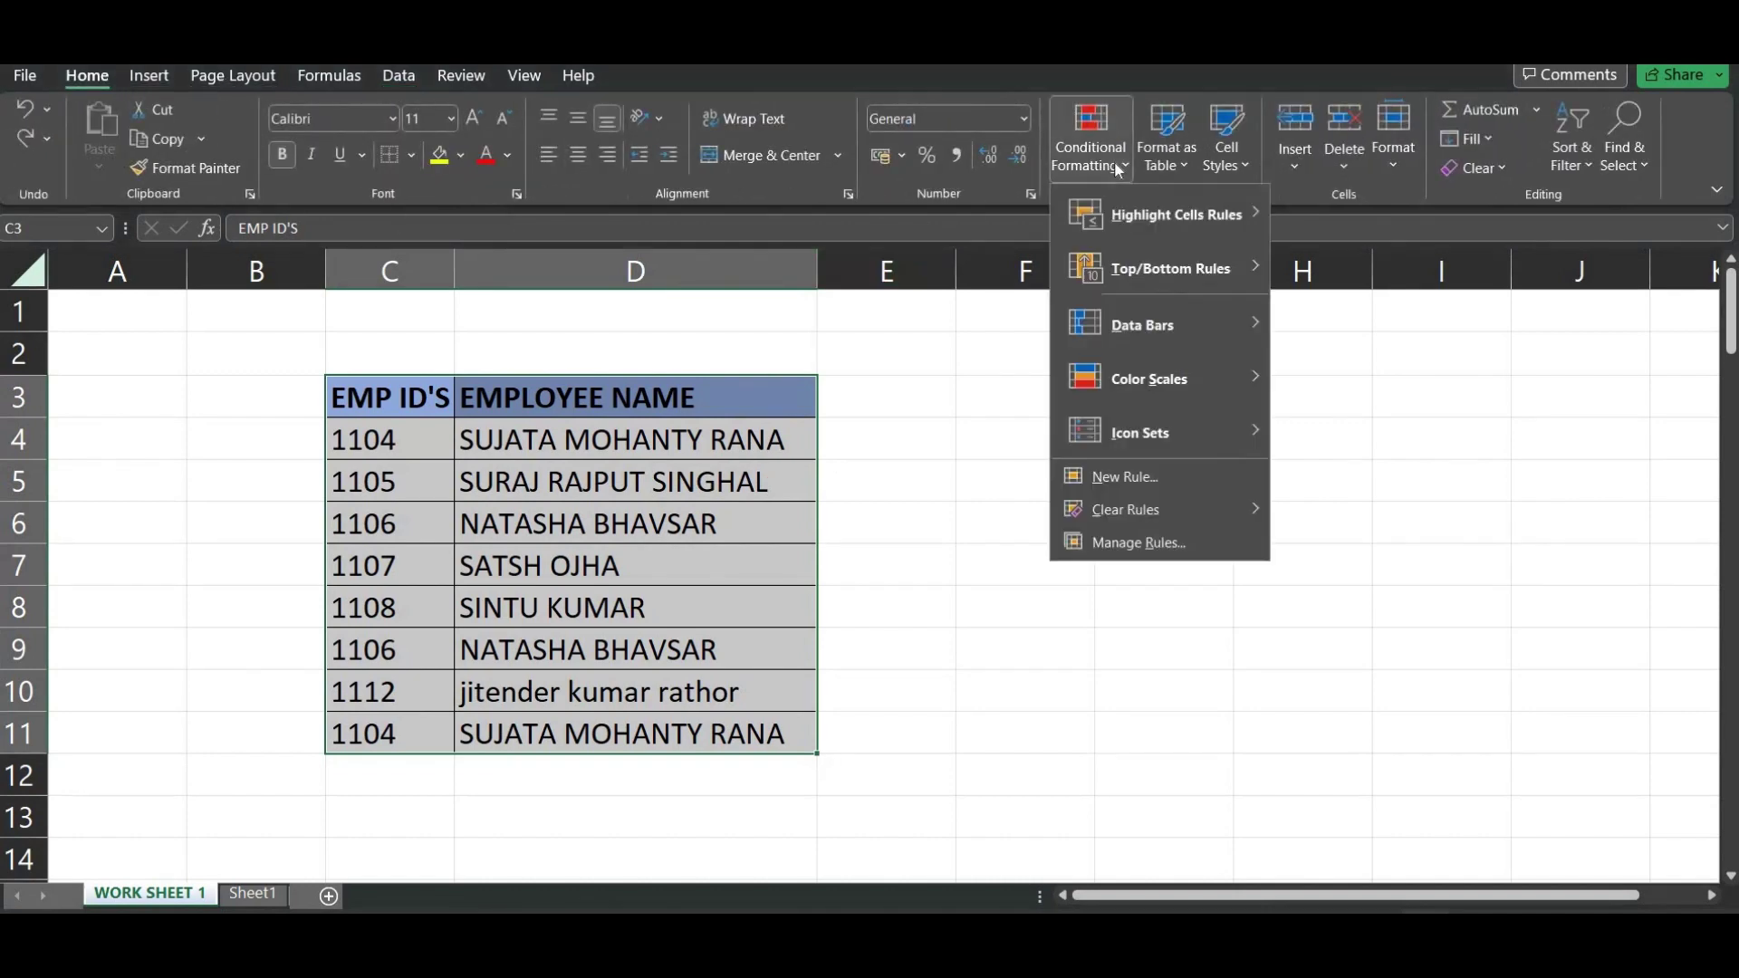
mouse_move(1147, 216)
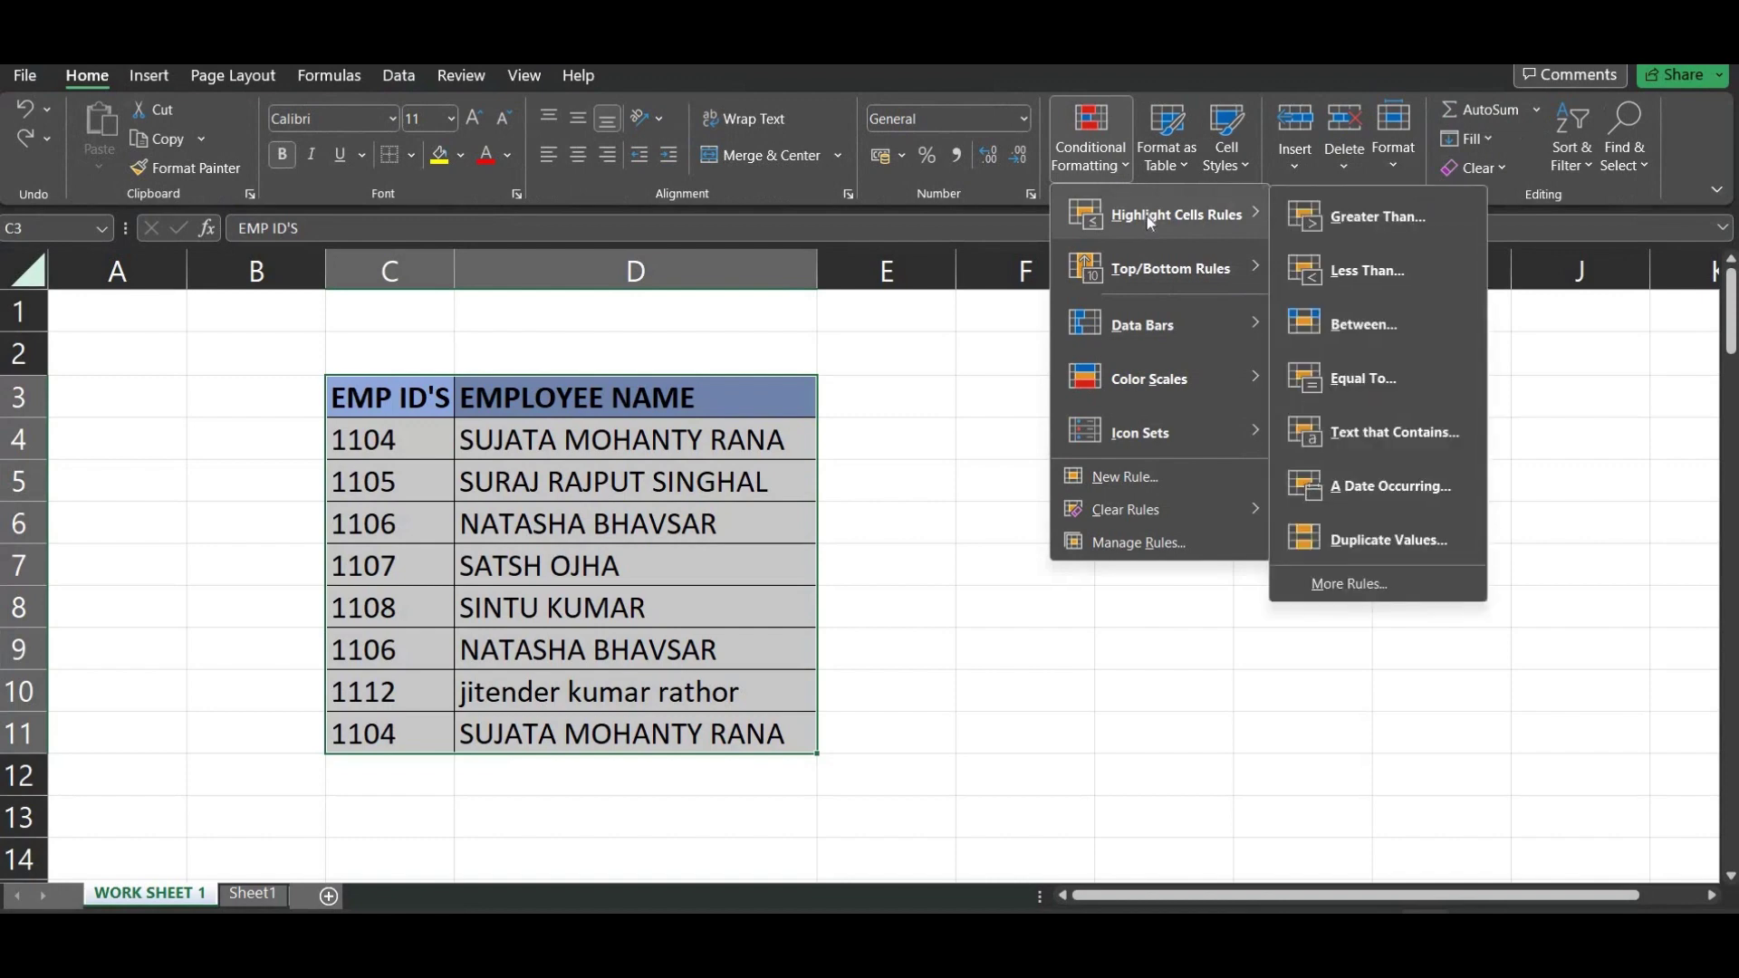
click(1422, 530)
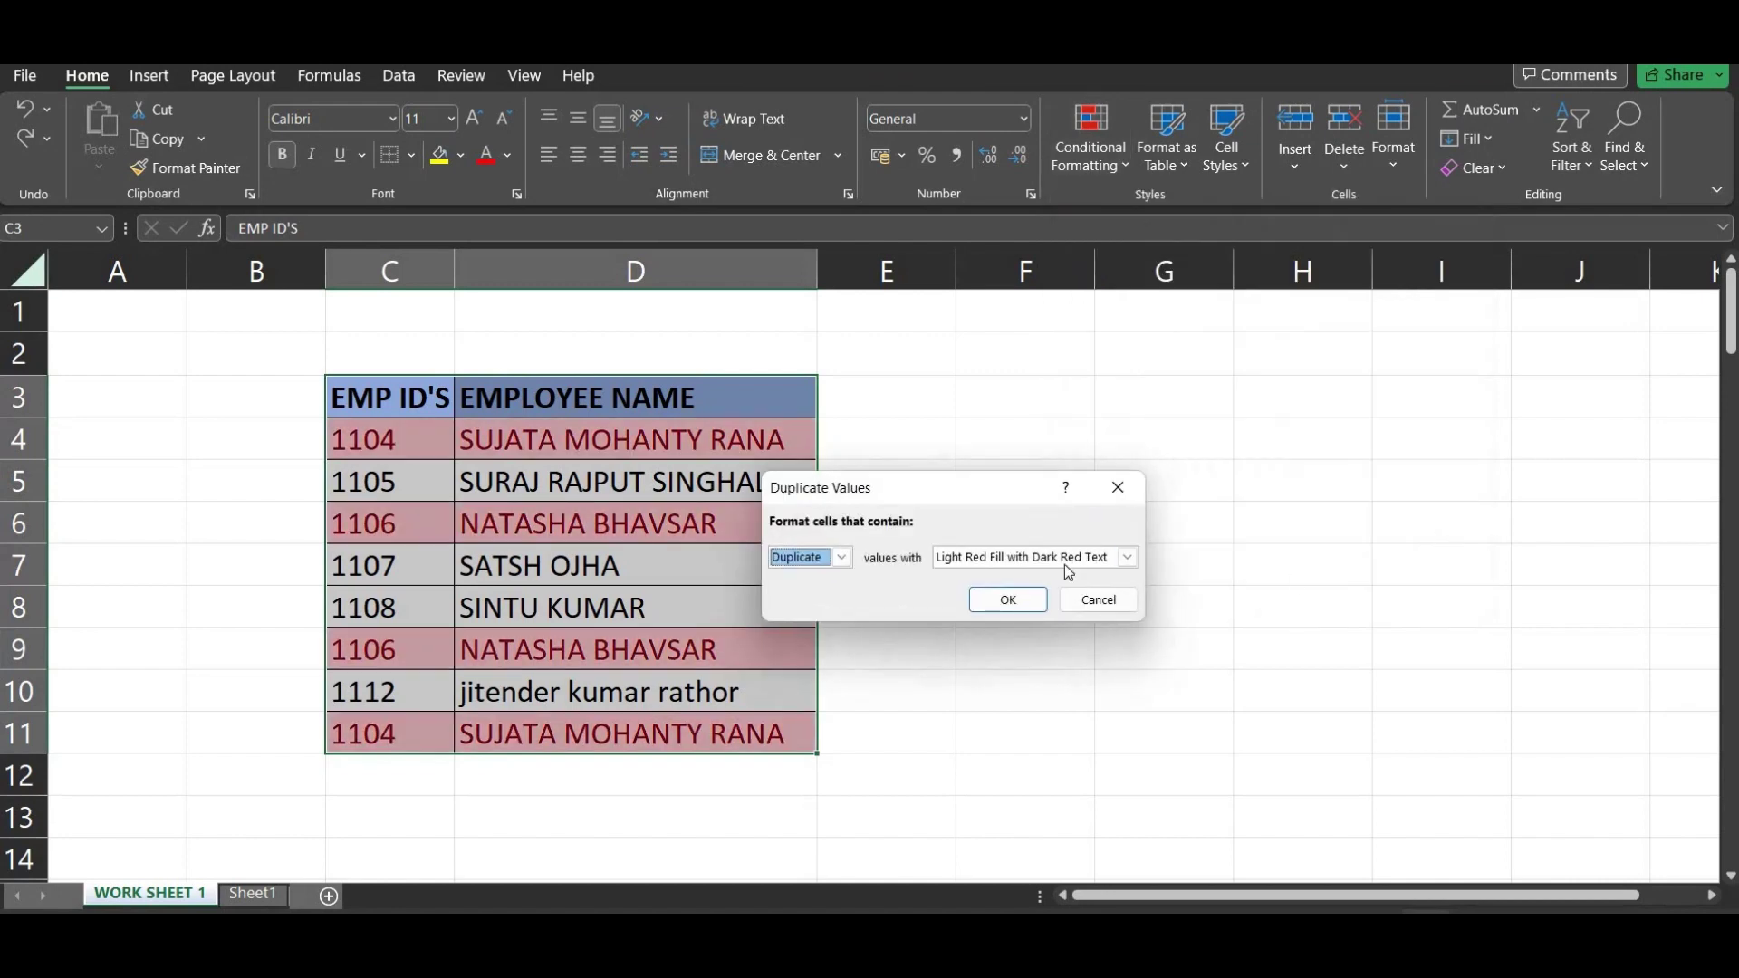
click(1016, 601)
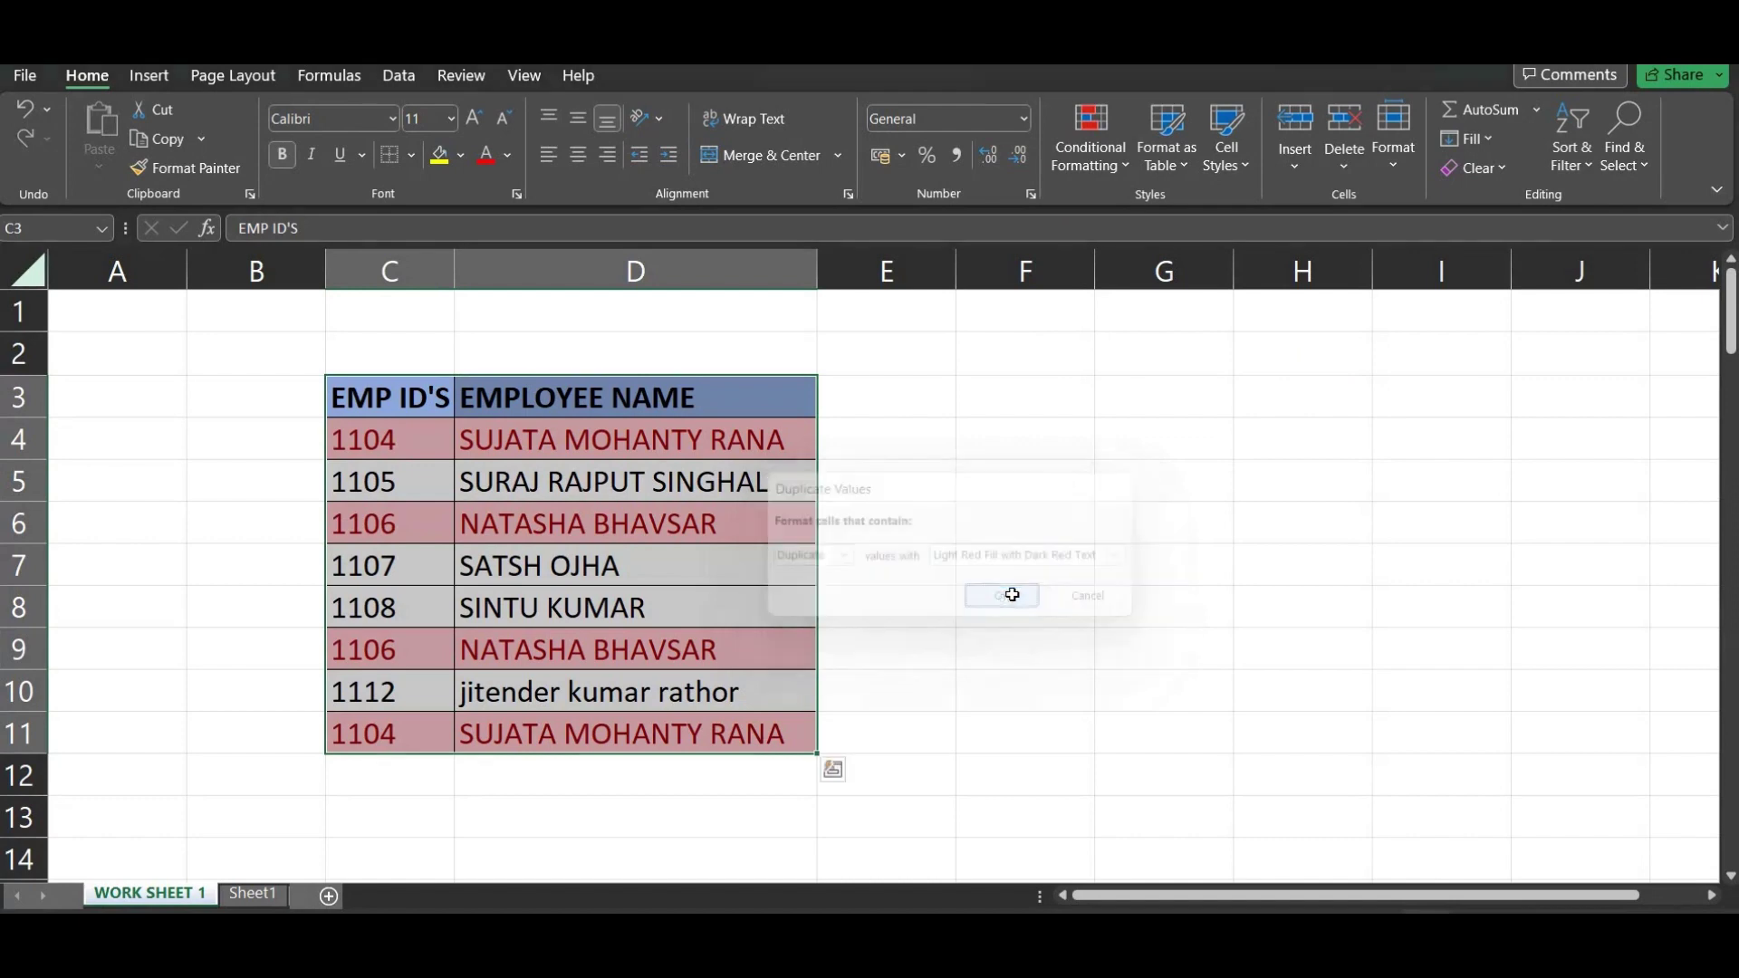
click(933, 643)
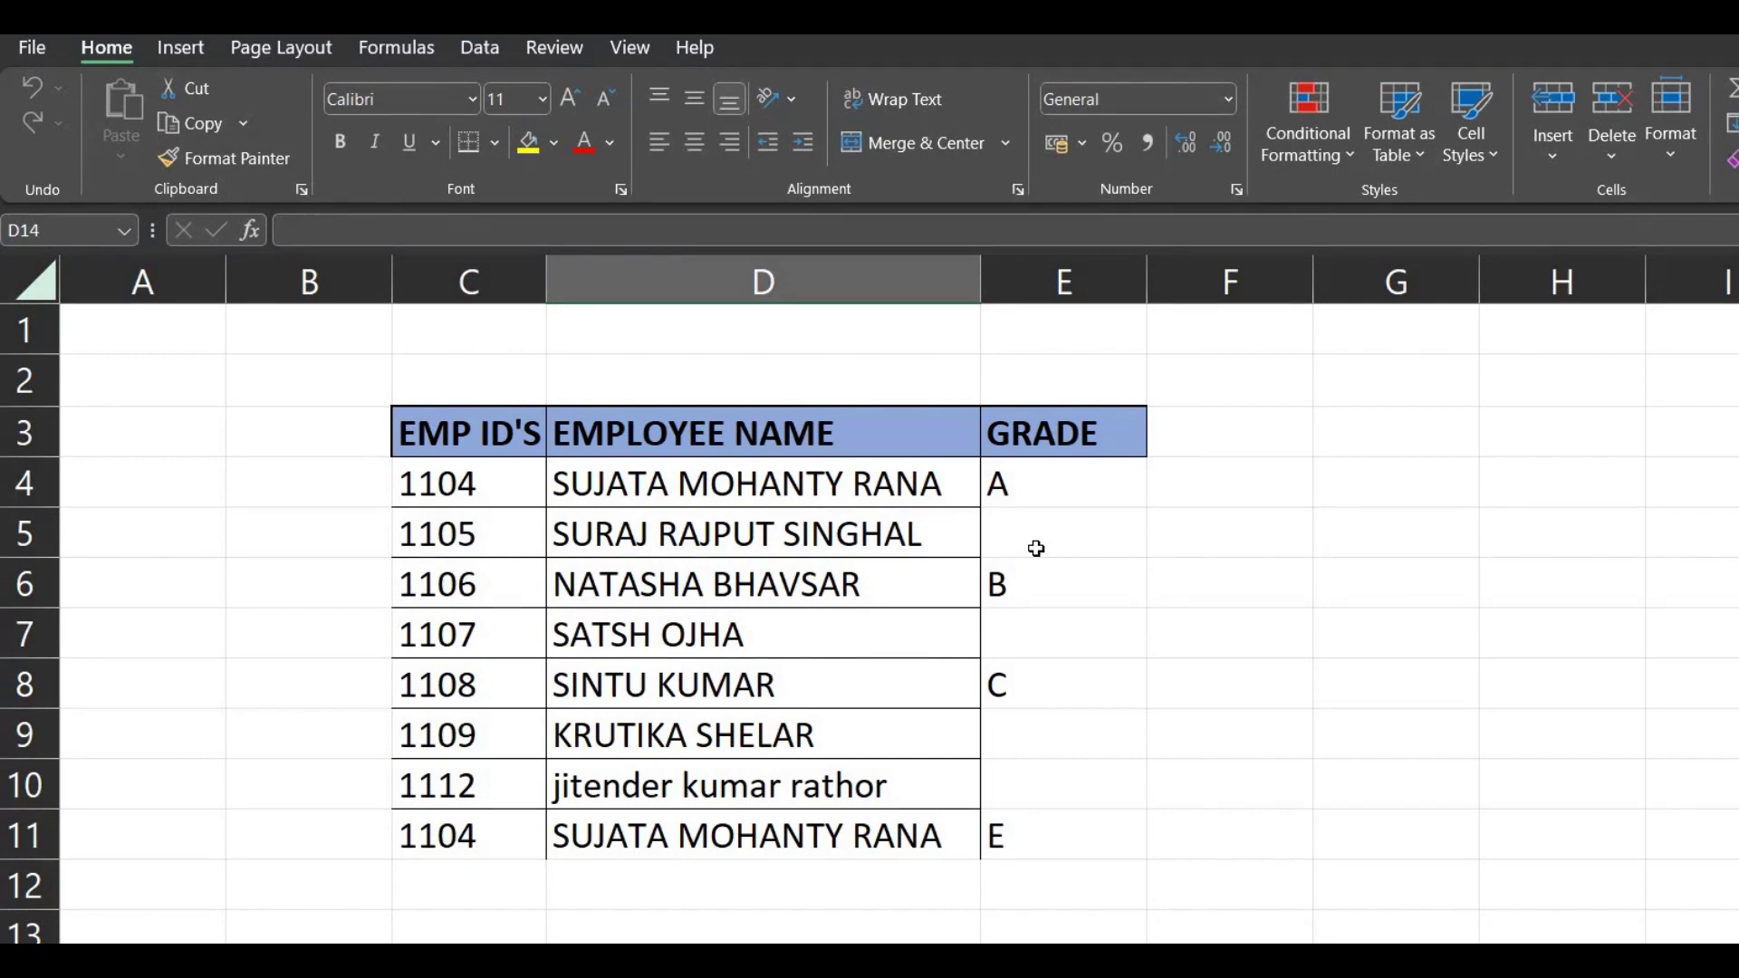
- Select only the blank cells of the GRADE column within E4:E11 using Go To Special
click(1036, 549)
click(1037, 603)
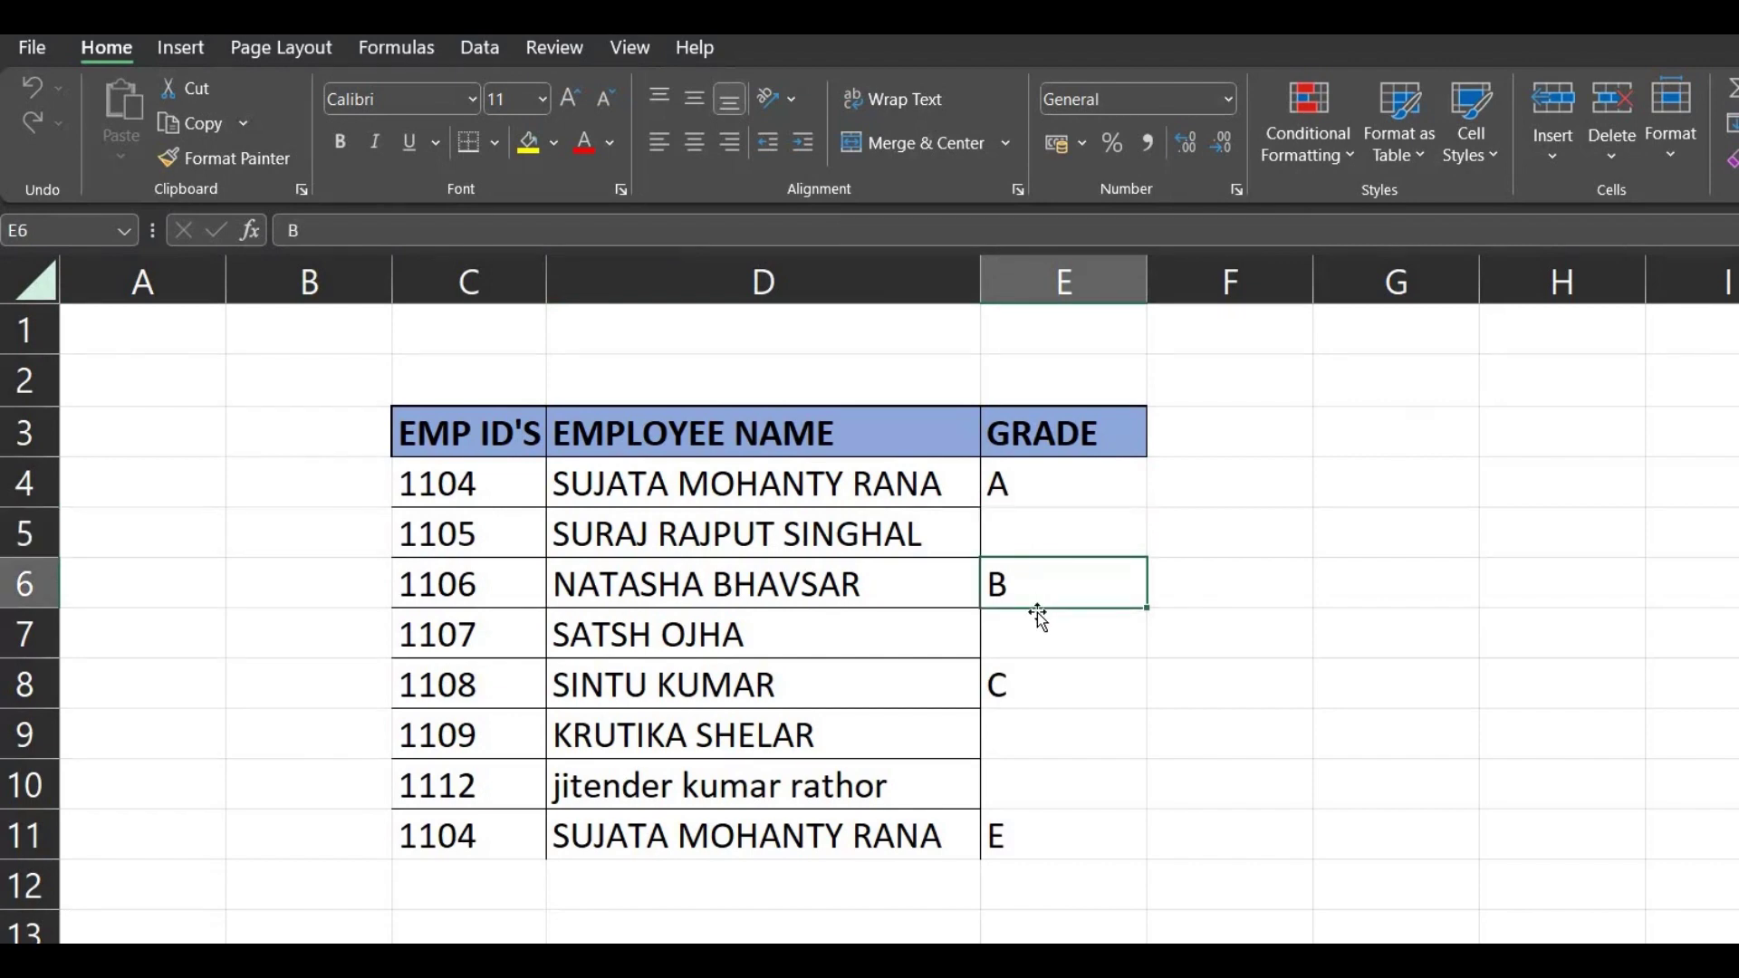
click(1056, 500)
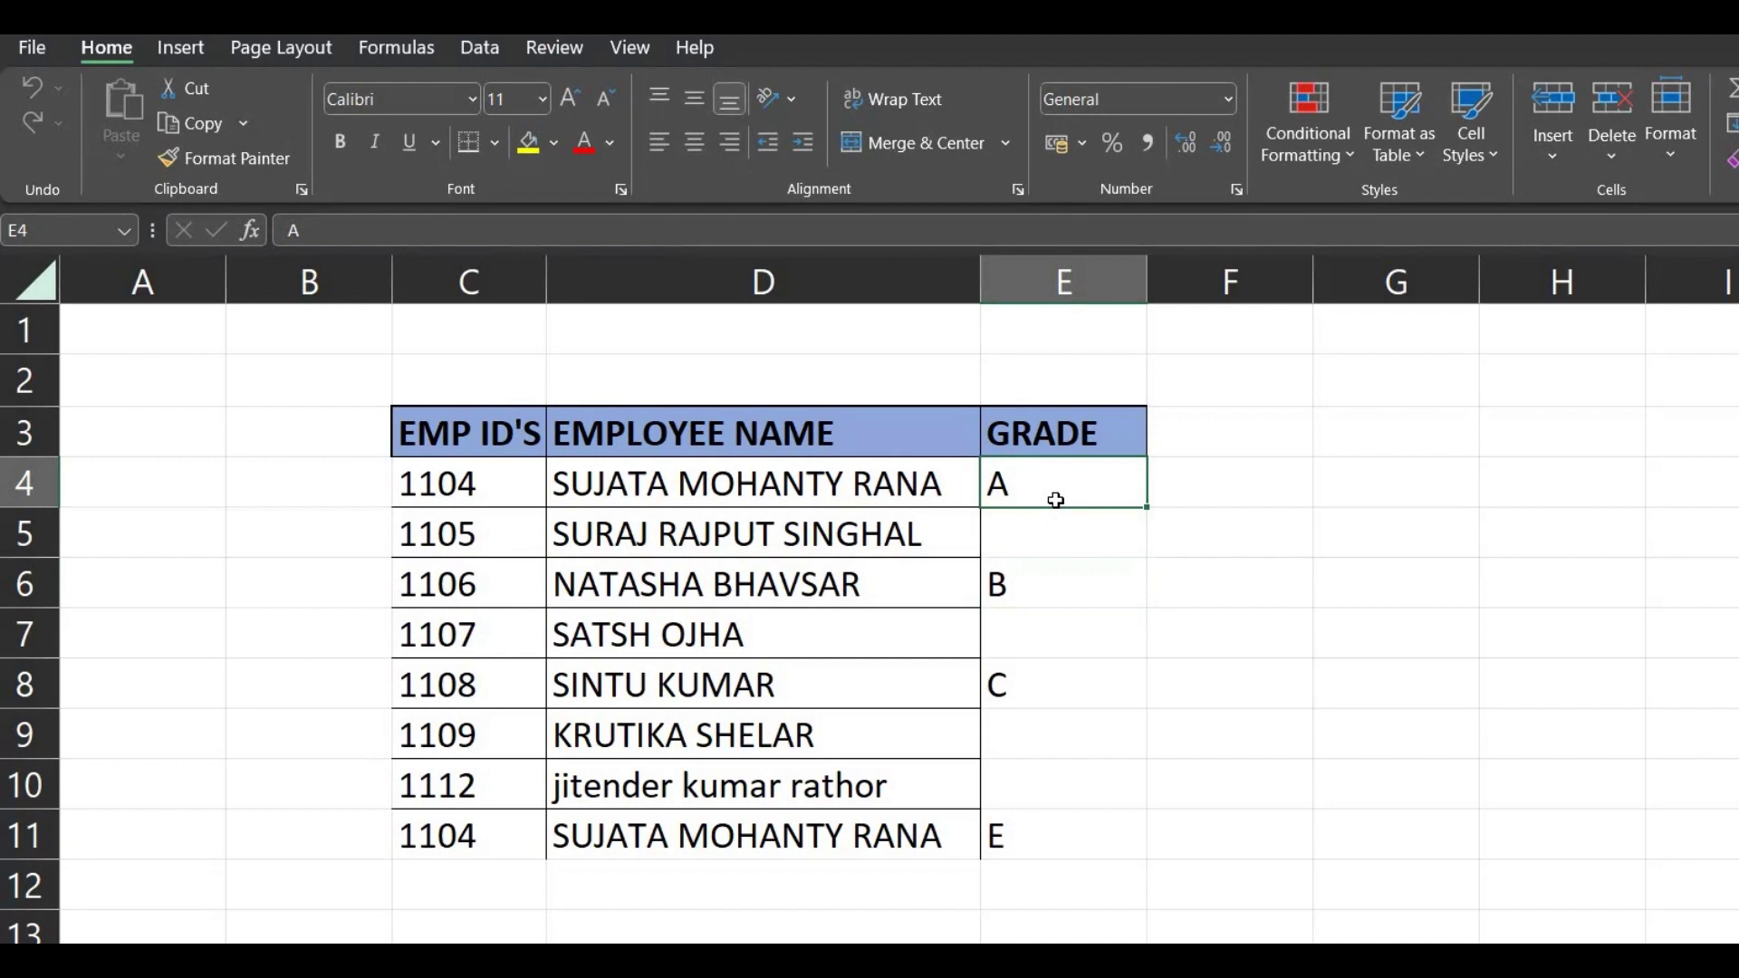
key(shift+Down)
key(shift+Down)
key(shift+Down)
key(shift+Down)
key(shift+Down)
key(shift+Down)
key(shift+Down)
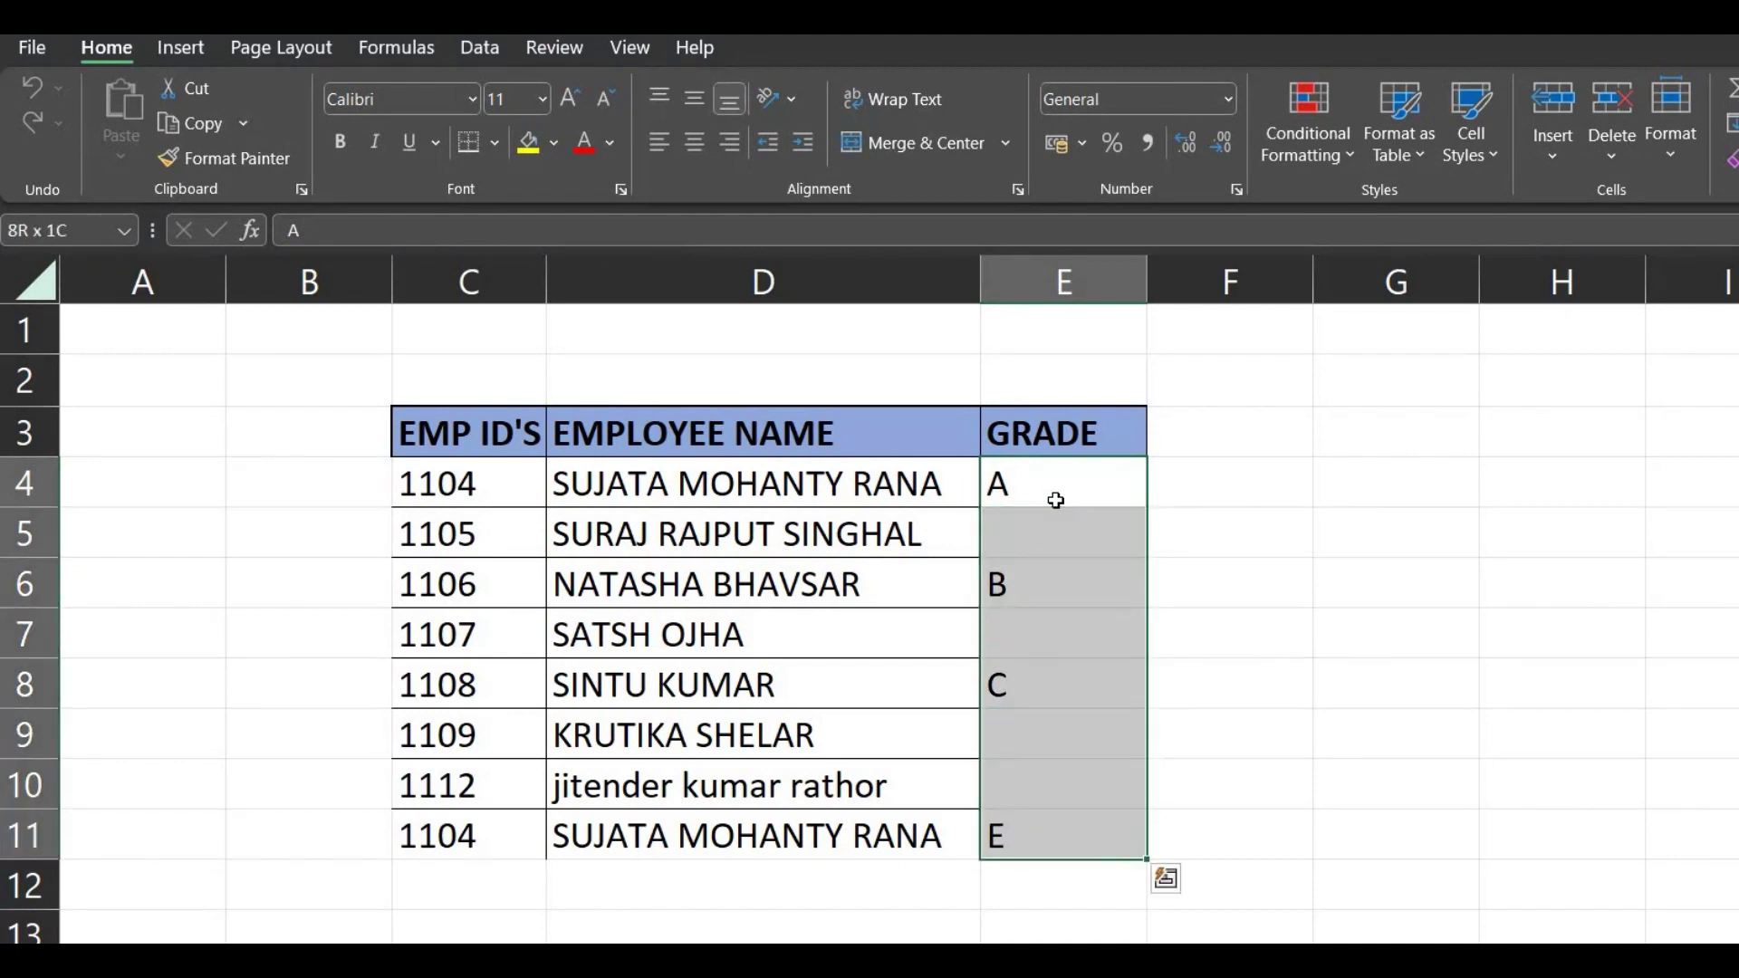
key(ctrl+g)
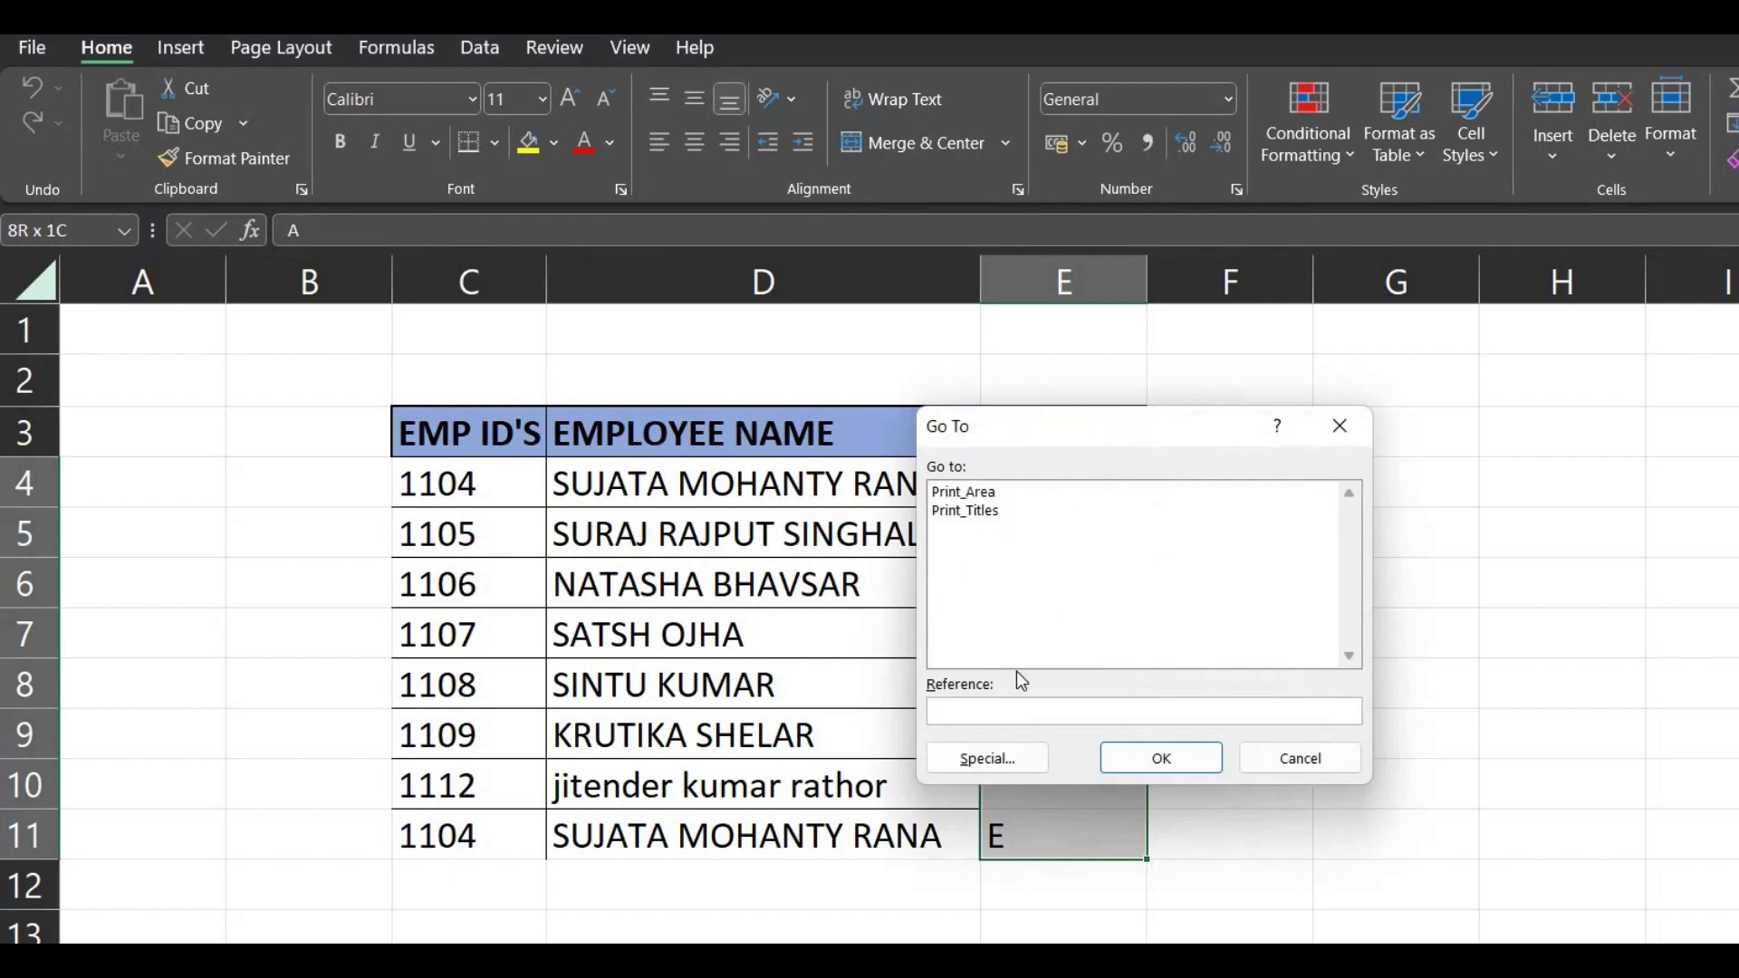
click(973, 761)
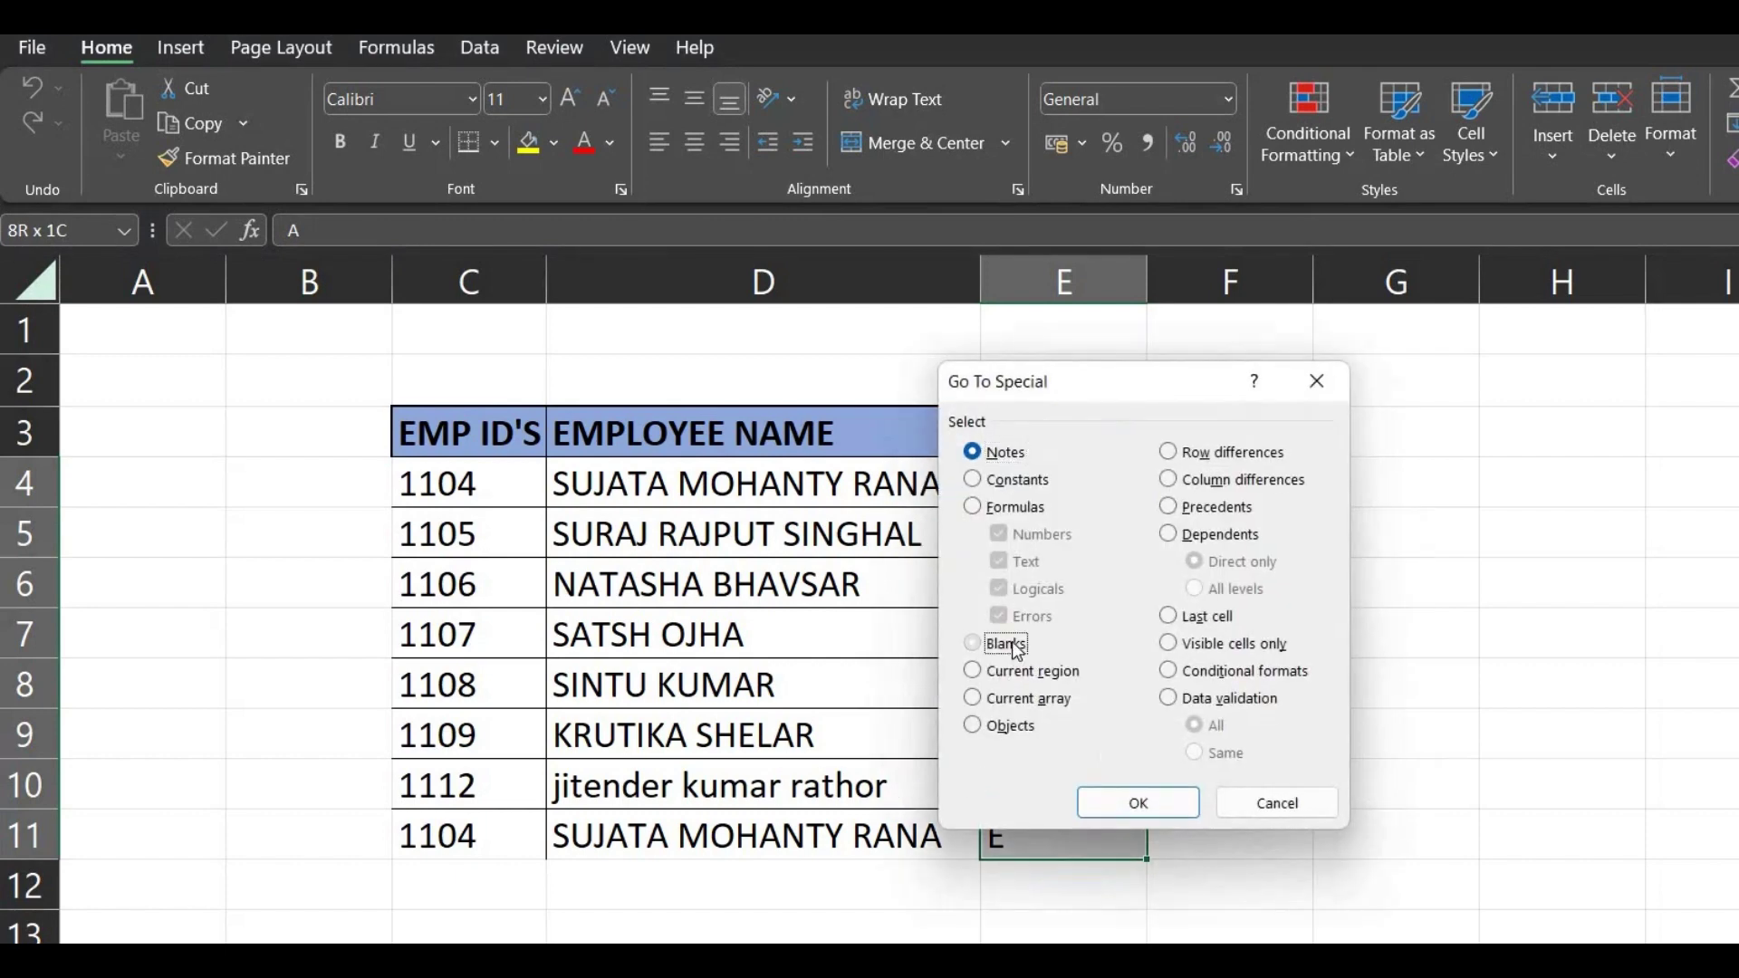
click(987, 643)
click(1136, 803)
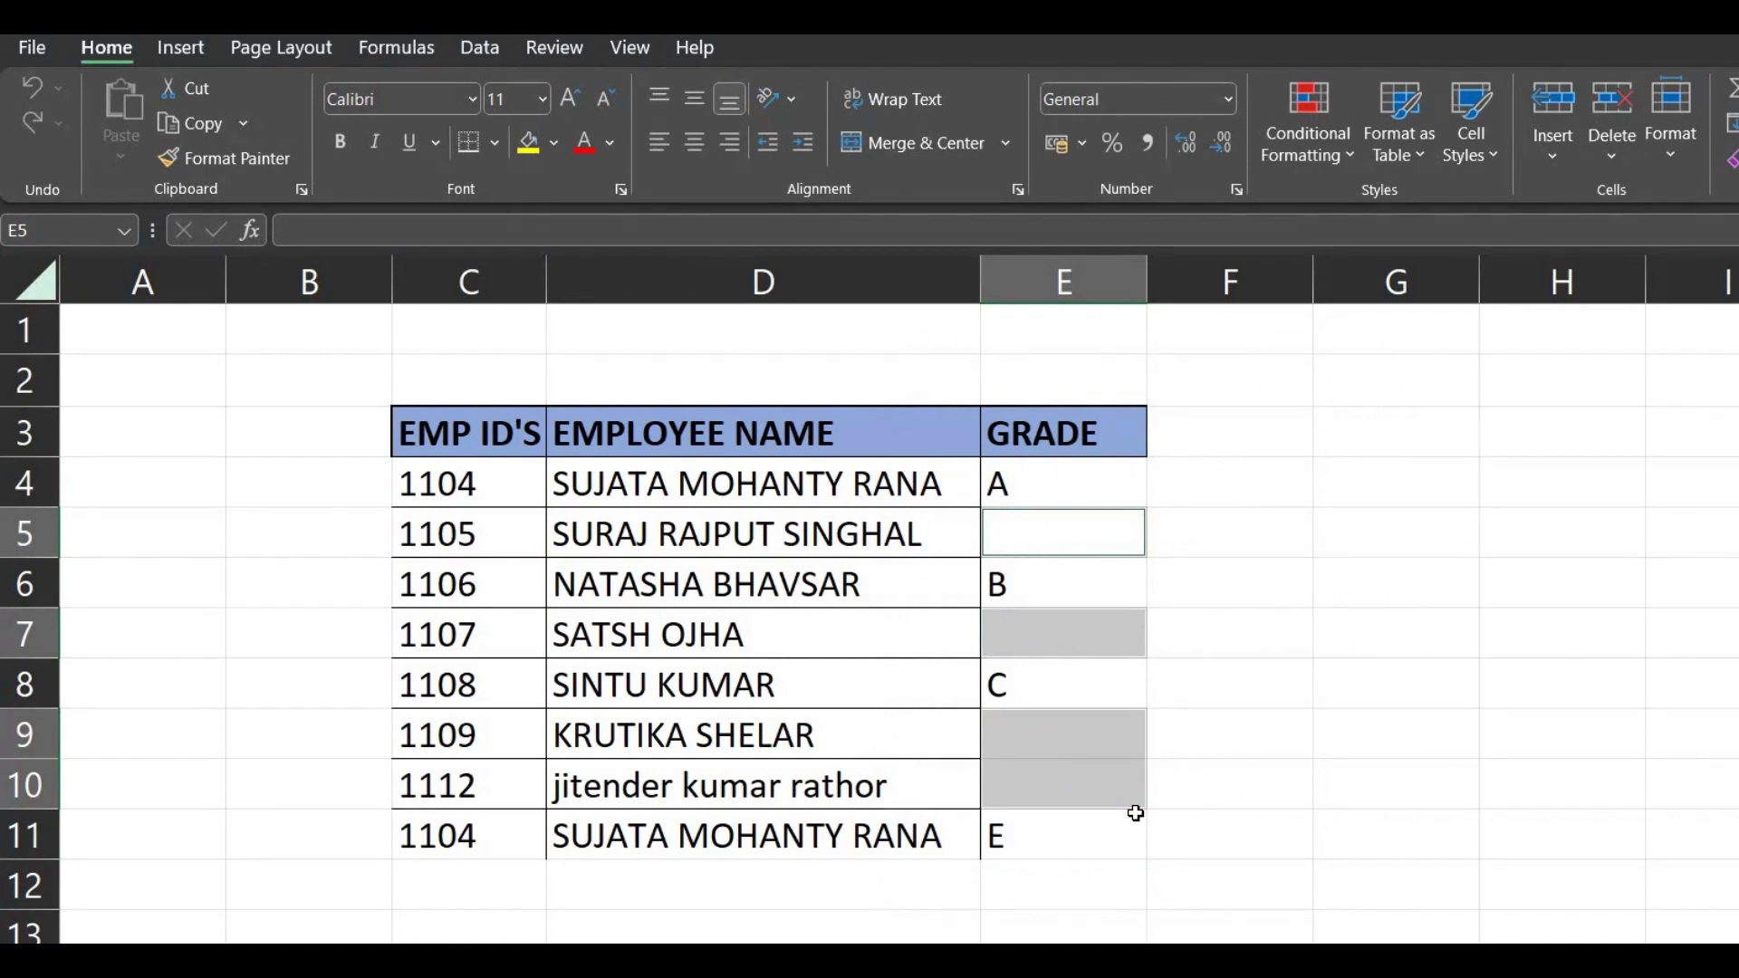
- Enter "a" in all the selected blank GRADE cells at once, then undo the entry
text(a)
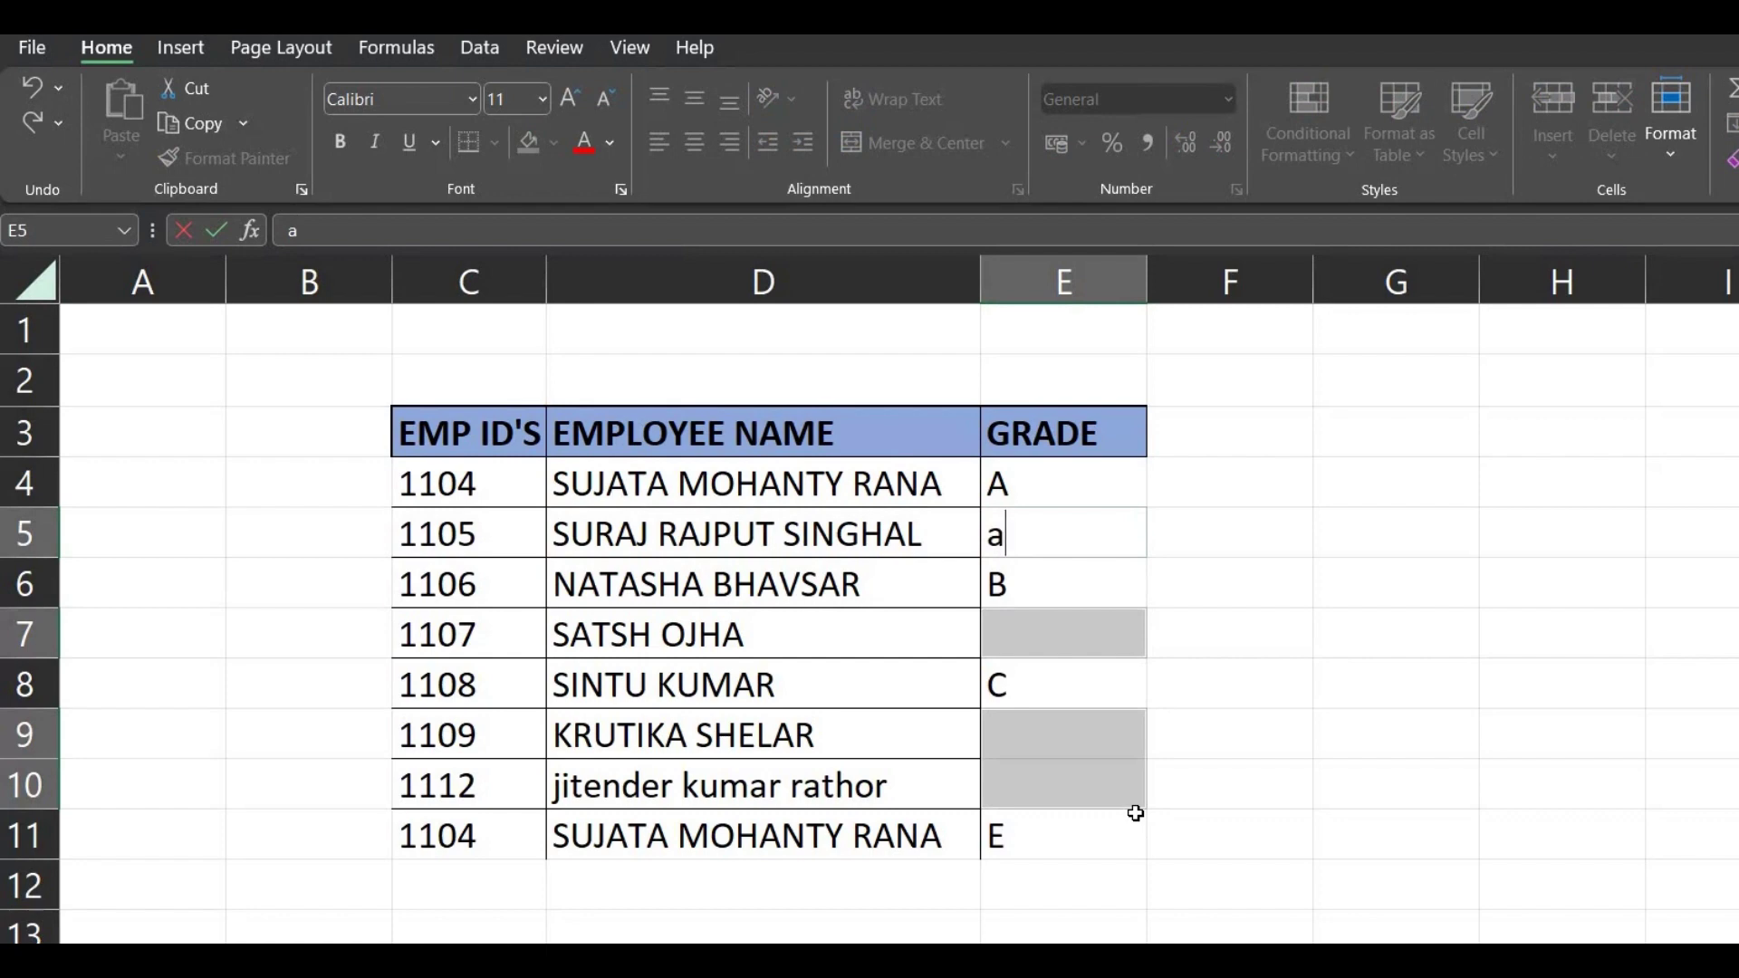
key(ctrl+Return)
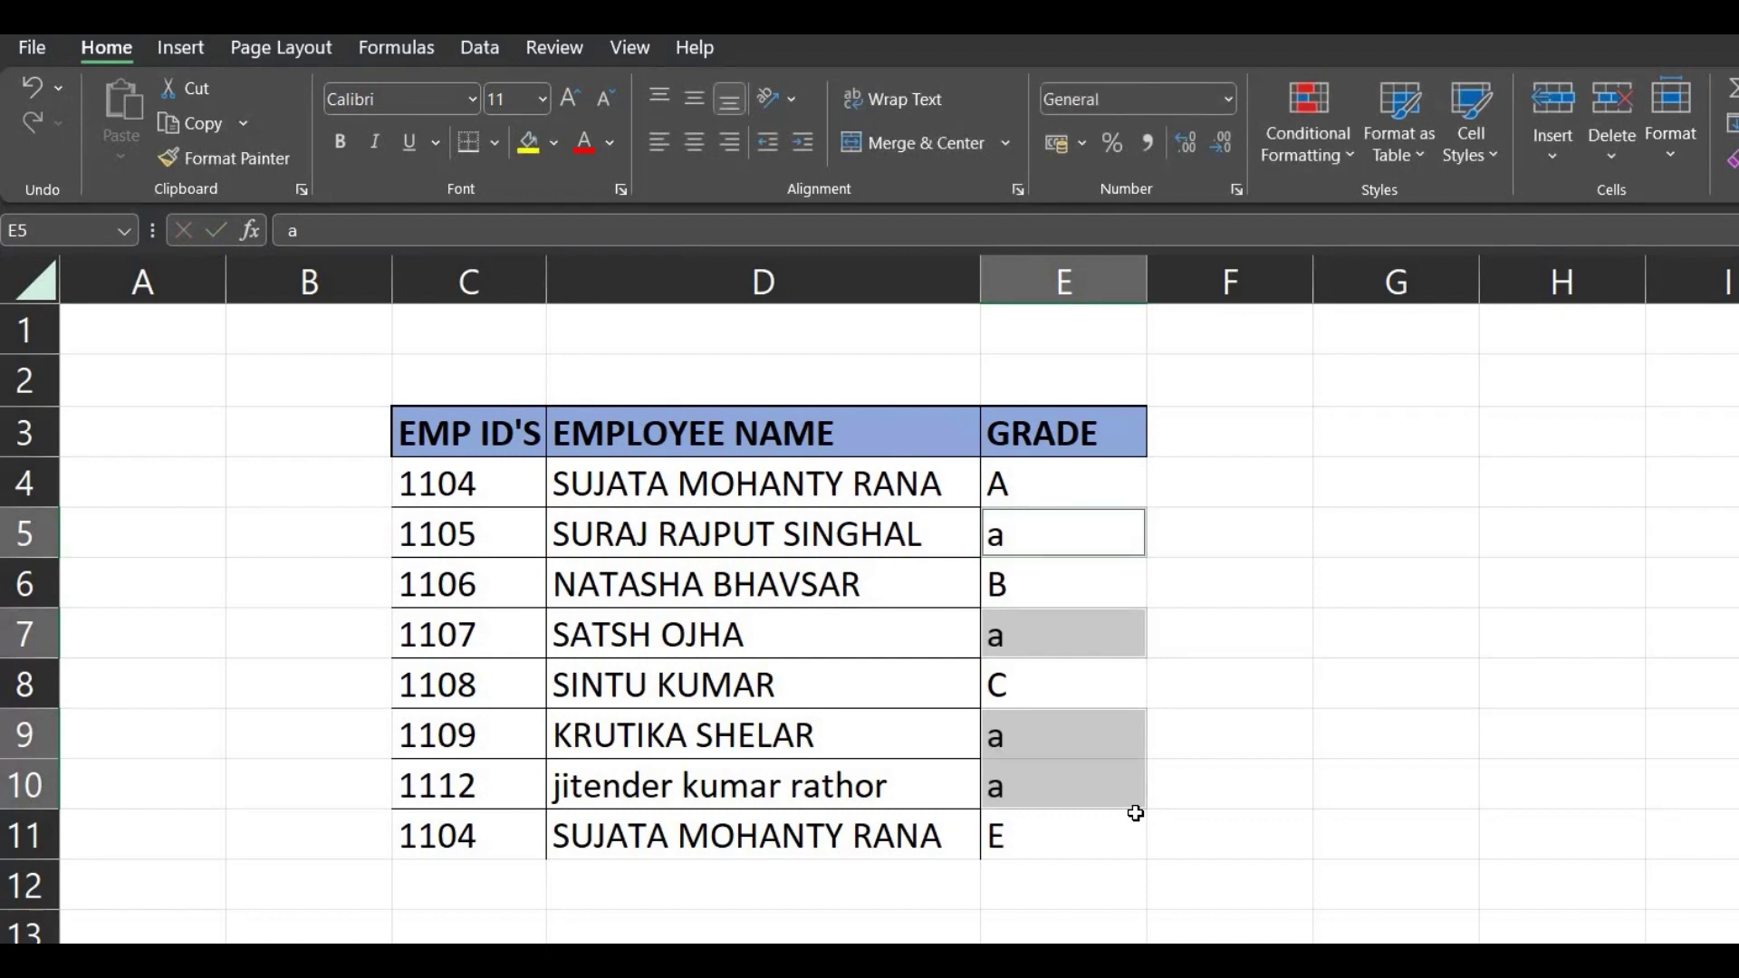
click(1114, 914)
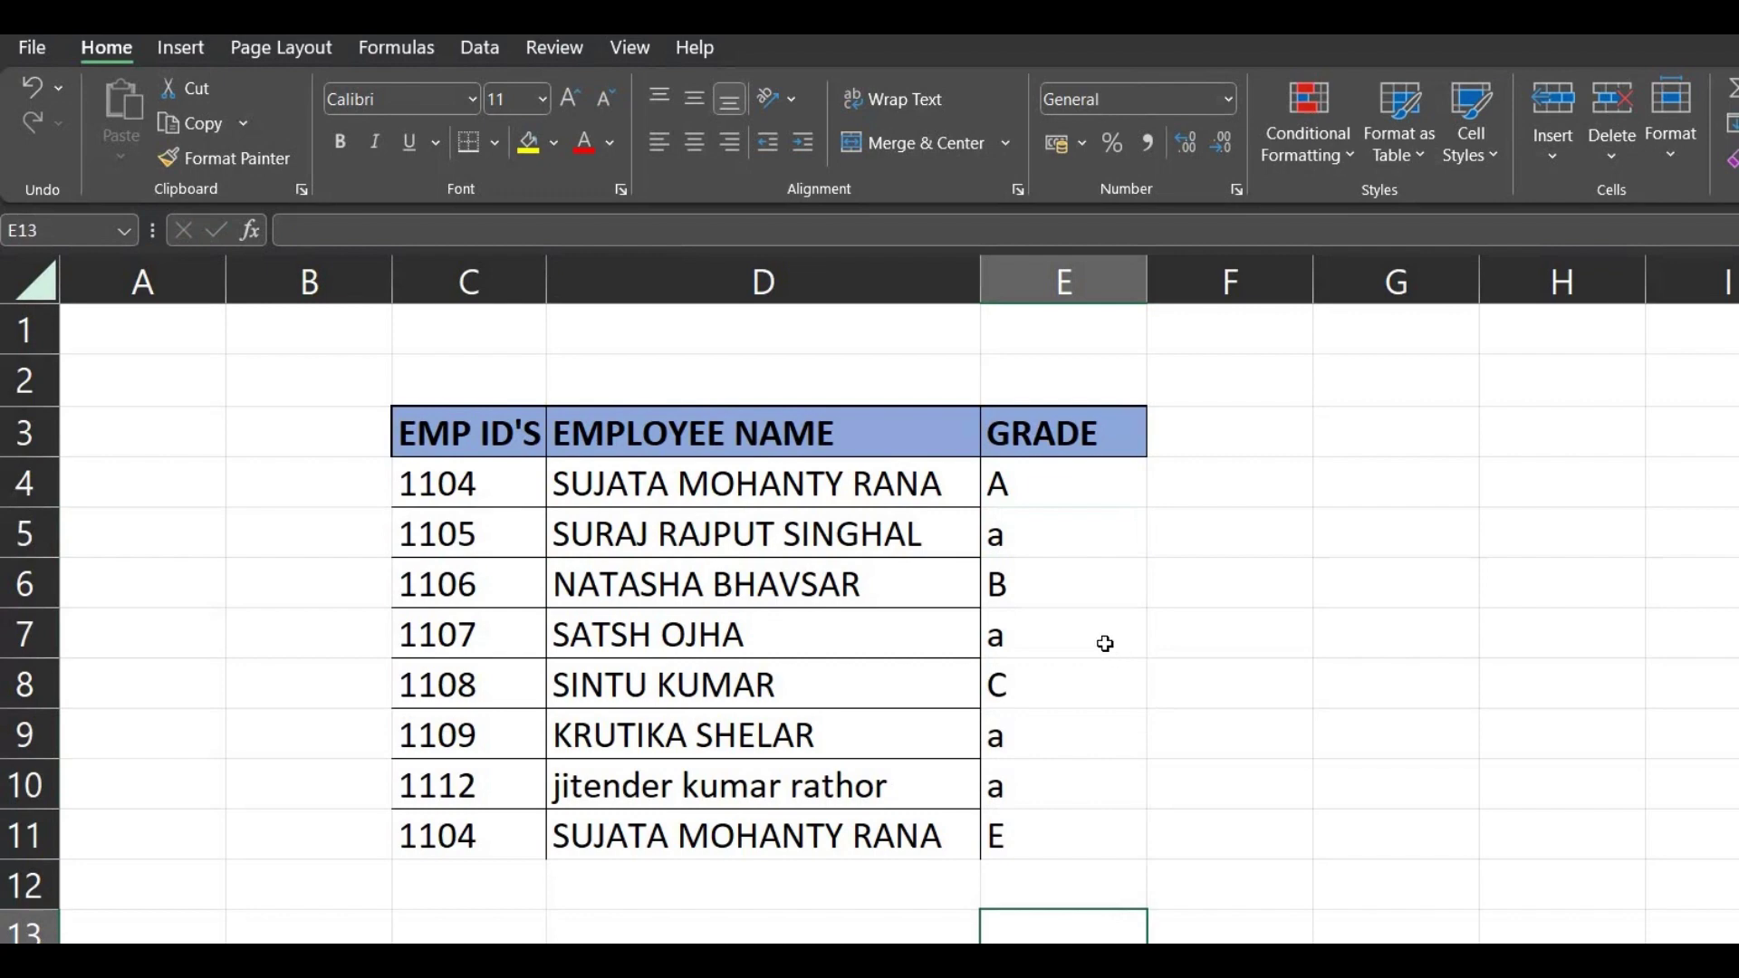
key(ctrl+z)
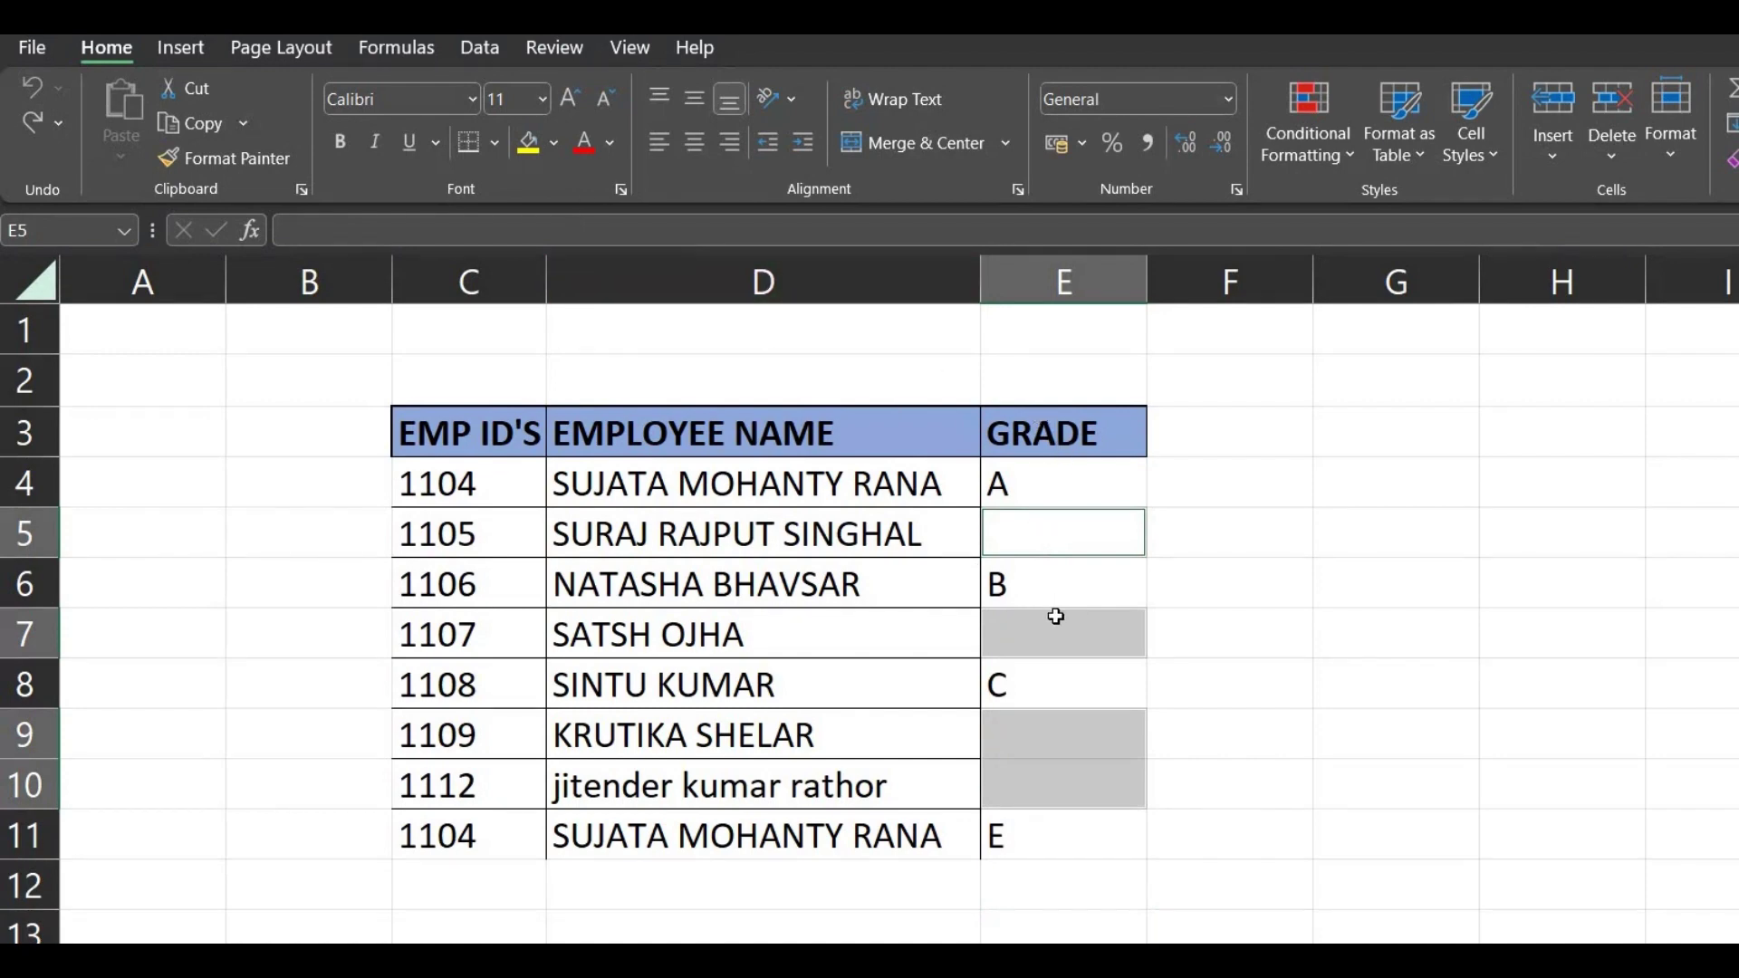
- Fill the selected blank GRADE cells with a light orange theme color
click(553, 154)
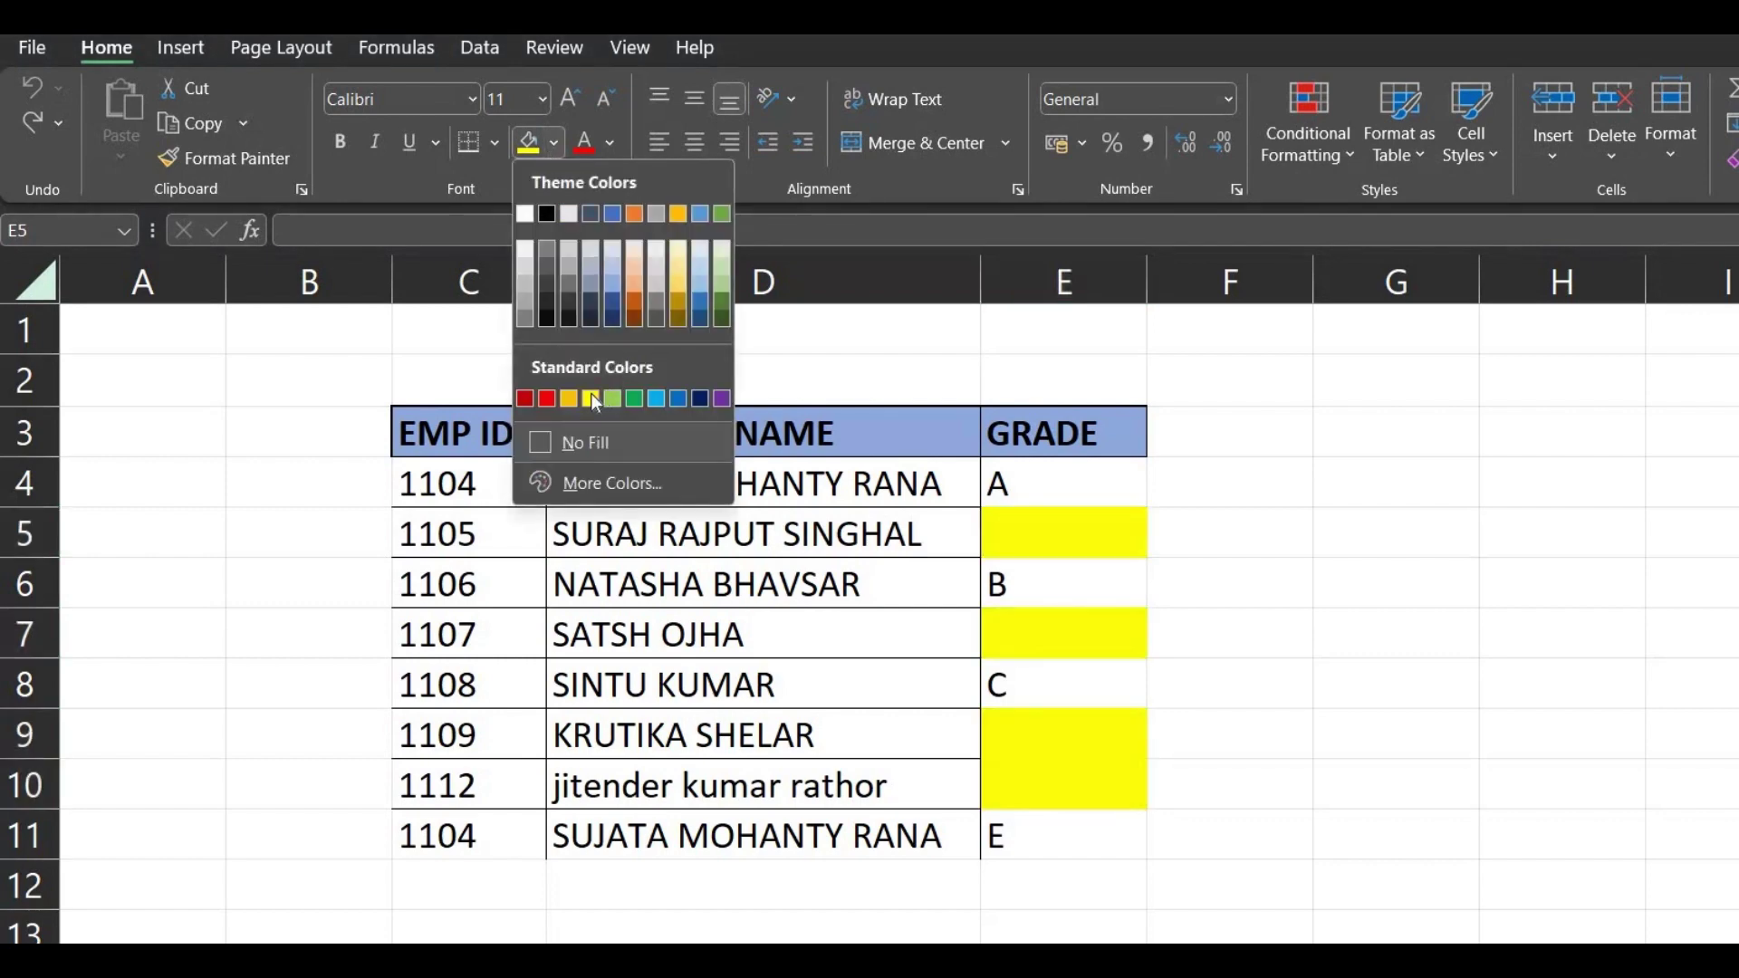
click(636, 264)
click(1002, 569)
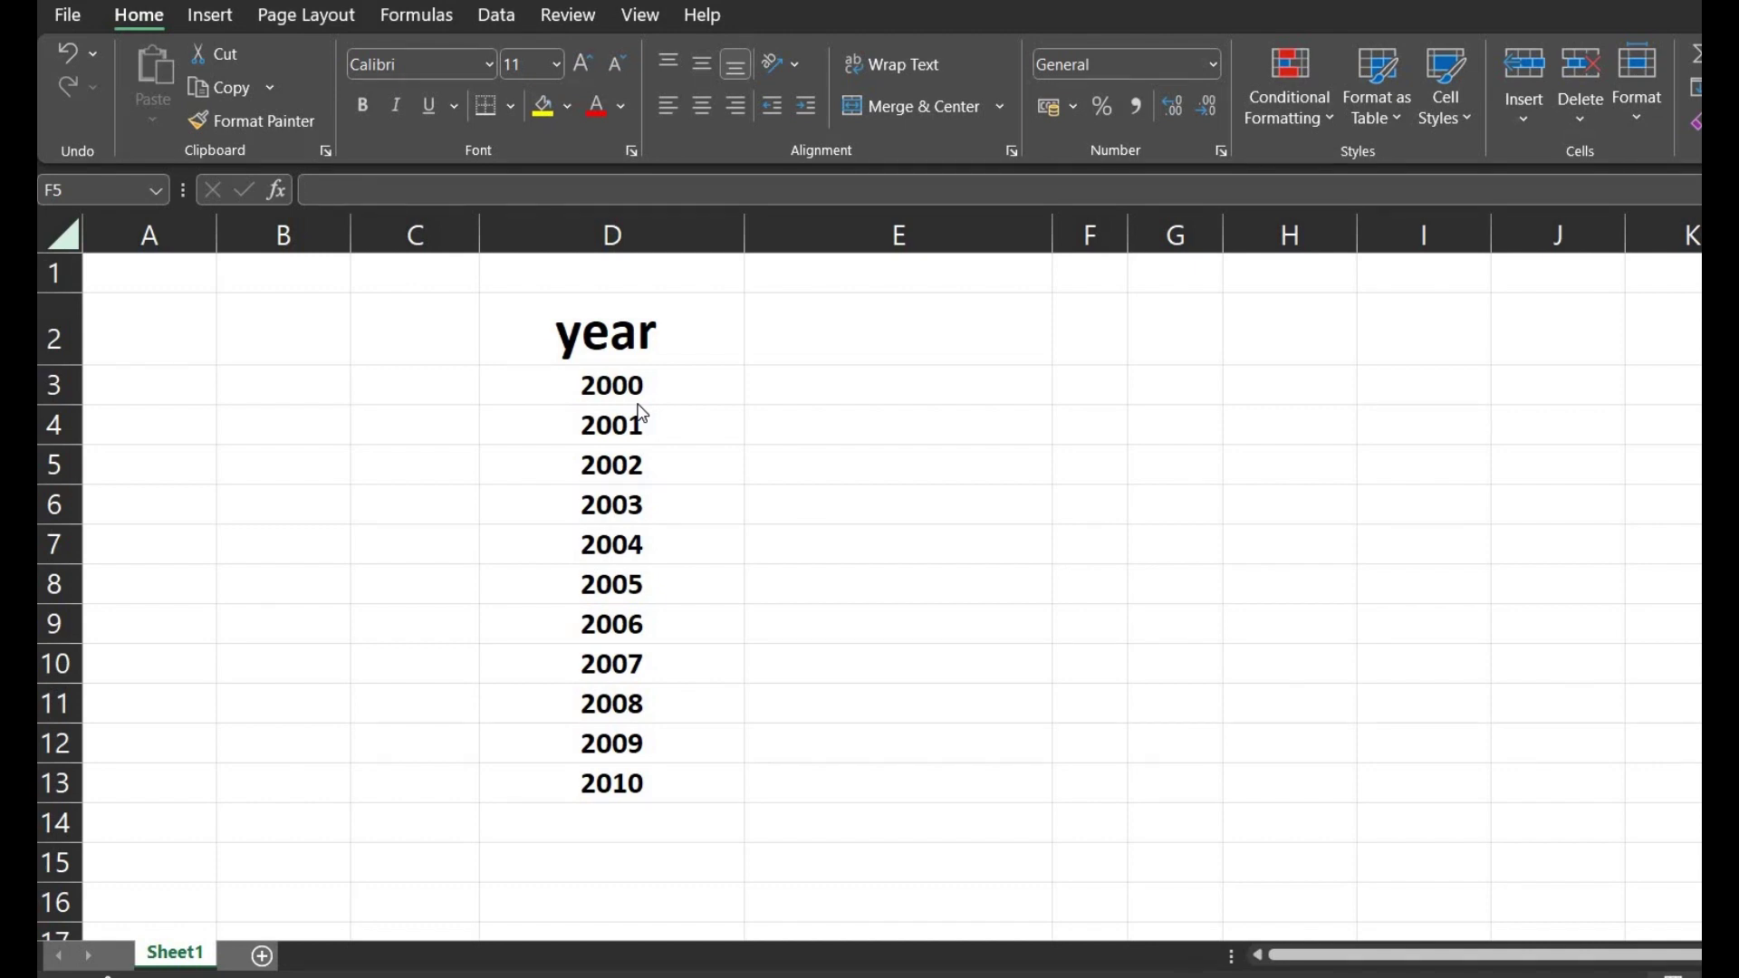
key(shift+Right)
key(shift+Down)
key(shift+Down)
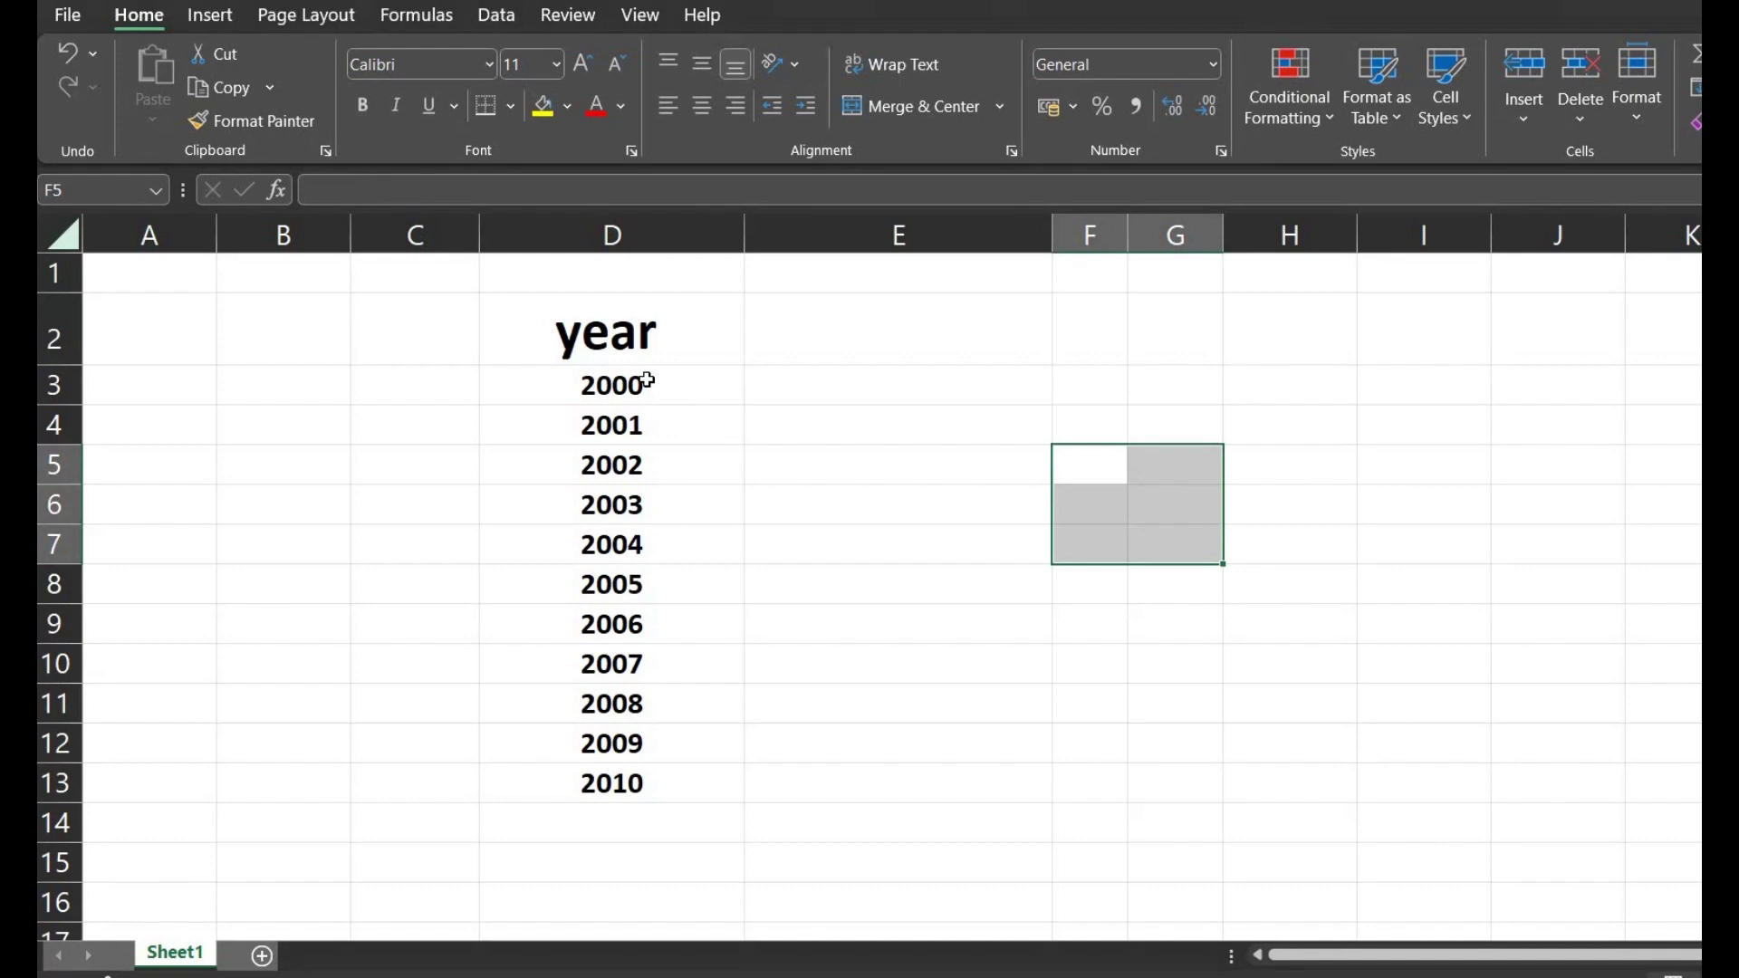
click(649, 381)
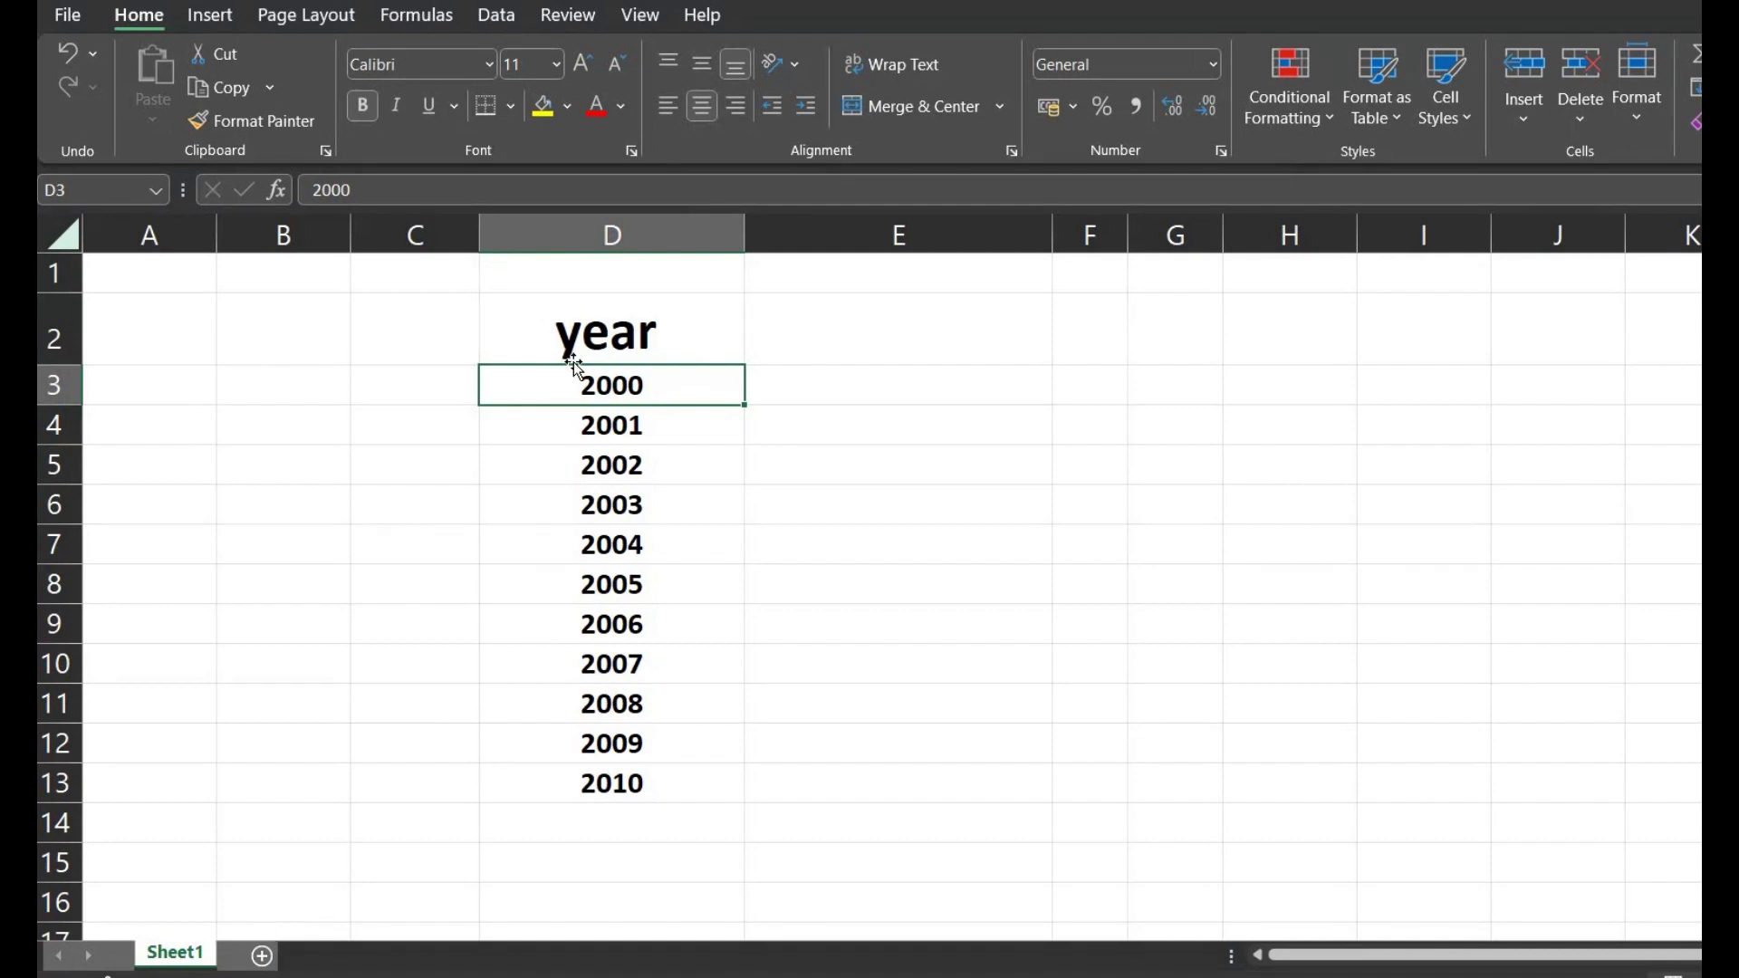
- Insert a PivotTable from D2:D13 at cell E3 of the existing worksheet and place the year field in Filters
drag(574, 361, 621, 797)
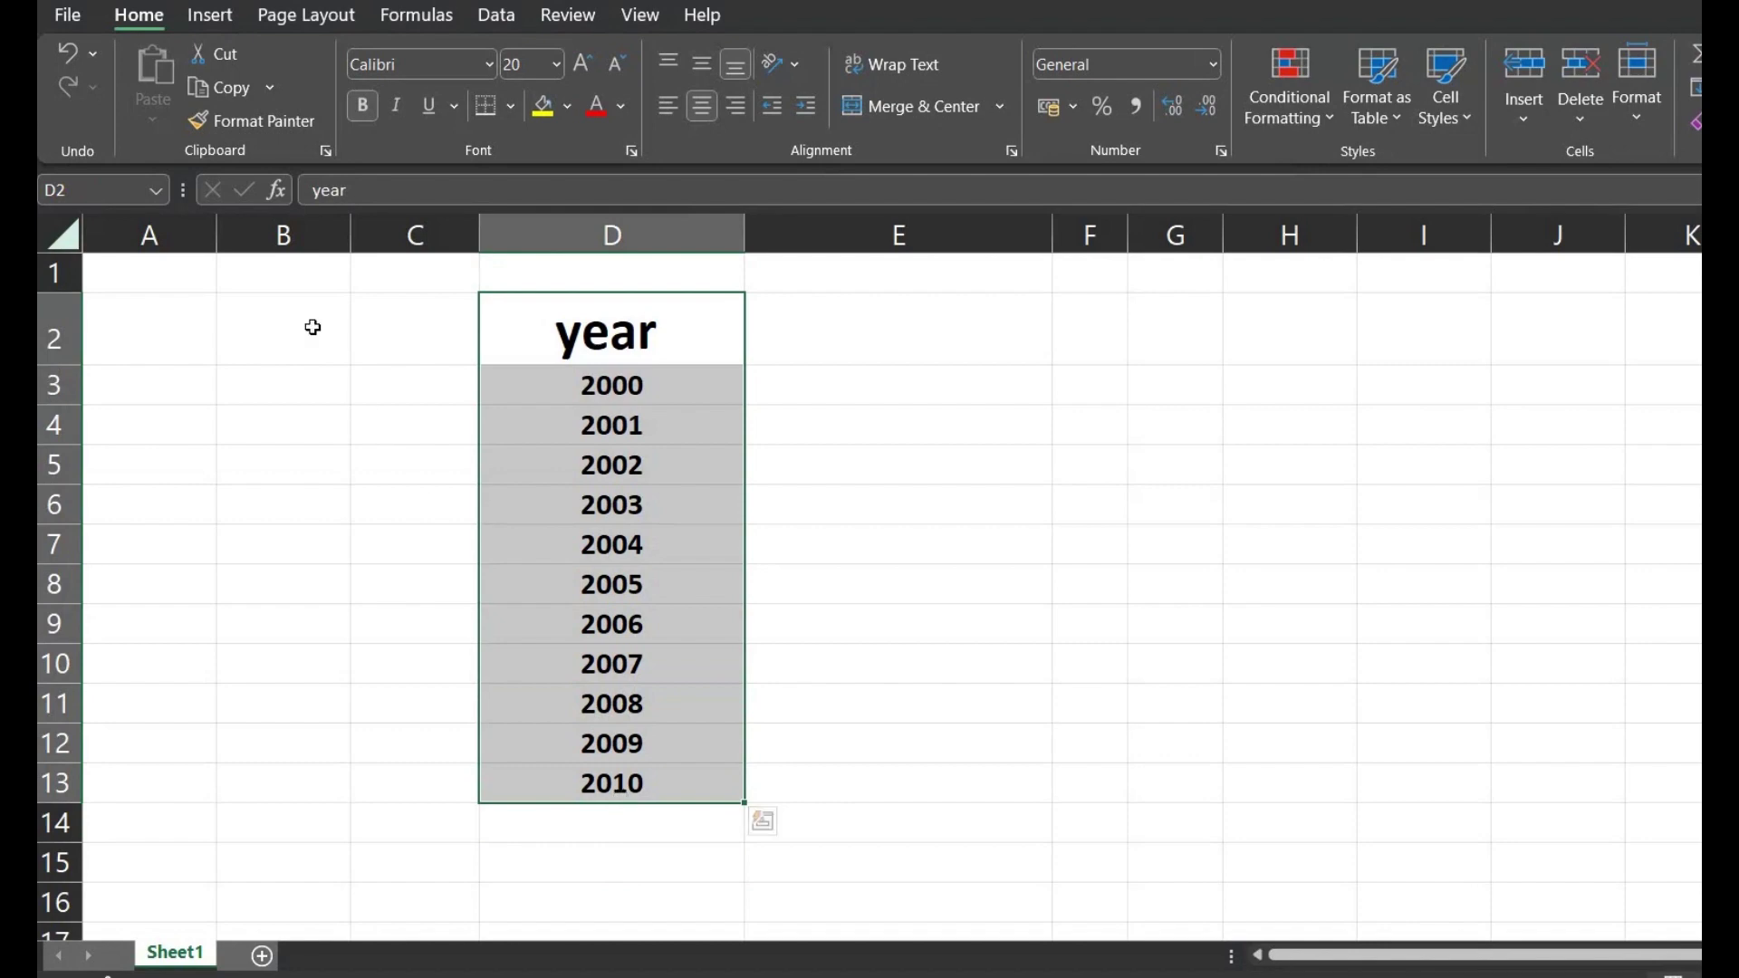
click(226, 17)
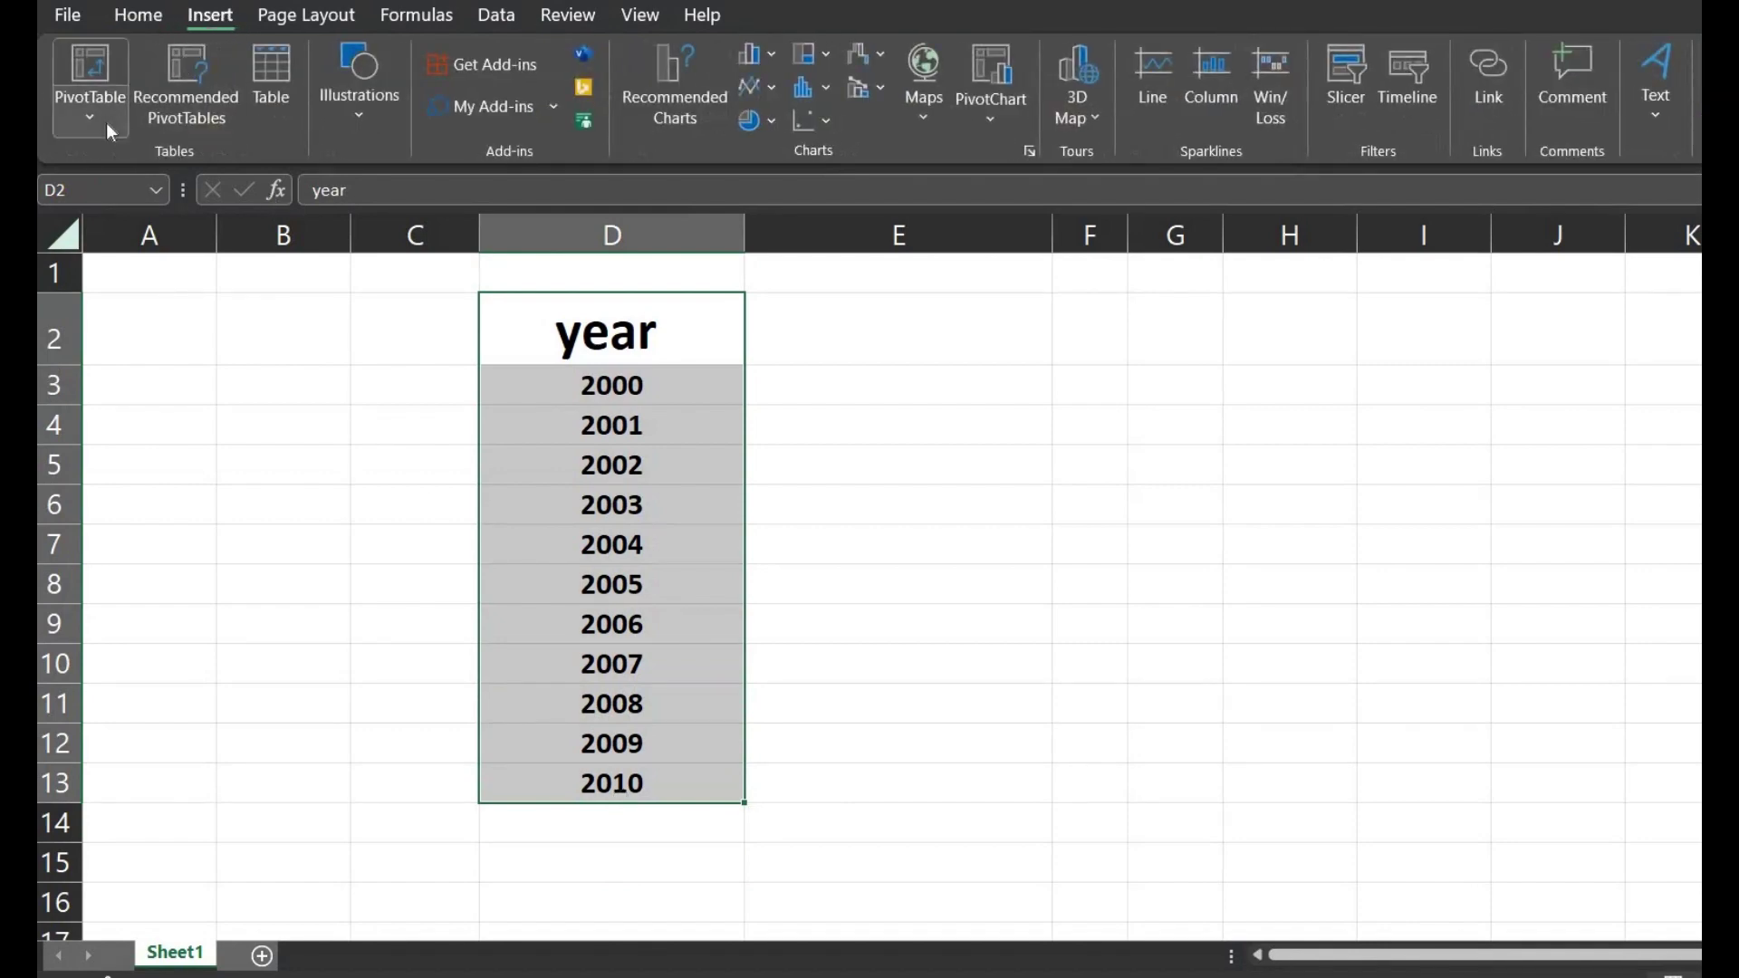
click(106, 122)
click(112, 161)
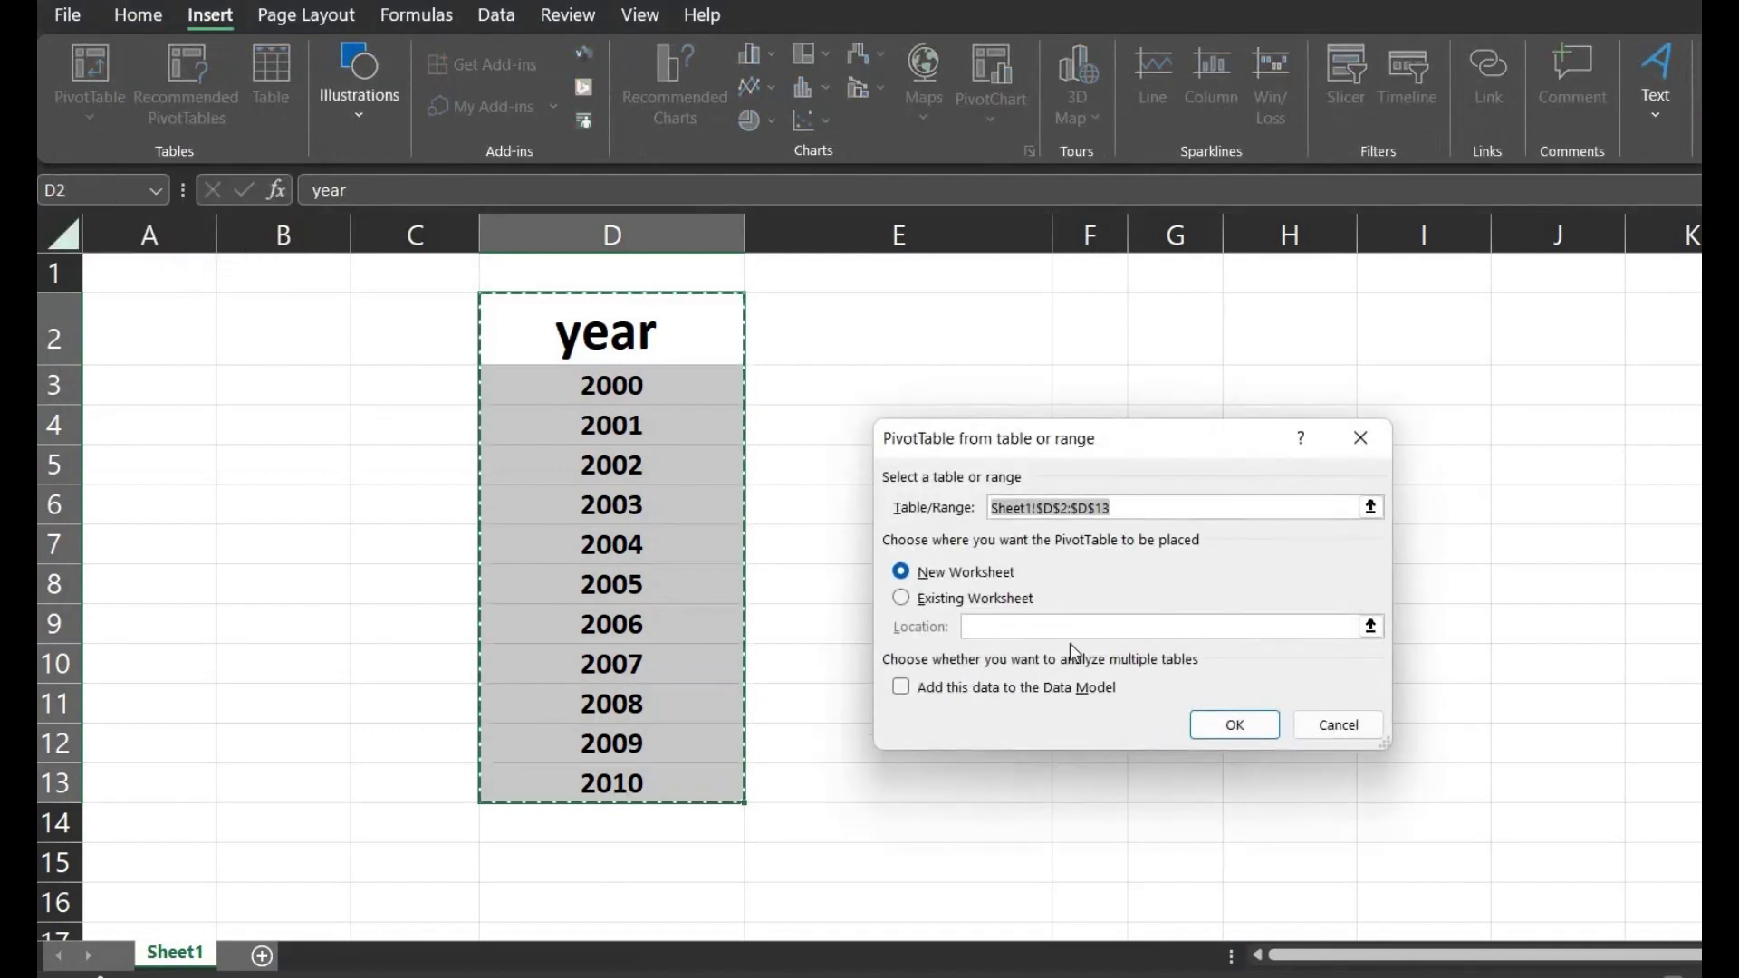
click(902, 598)
click(835, 393)
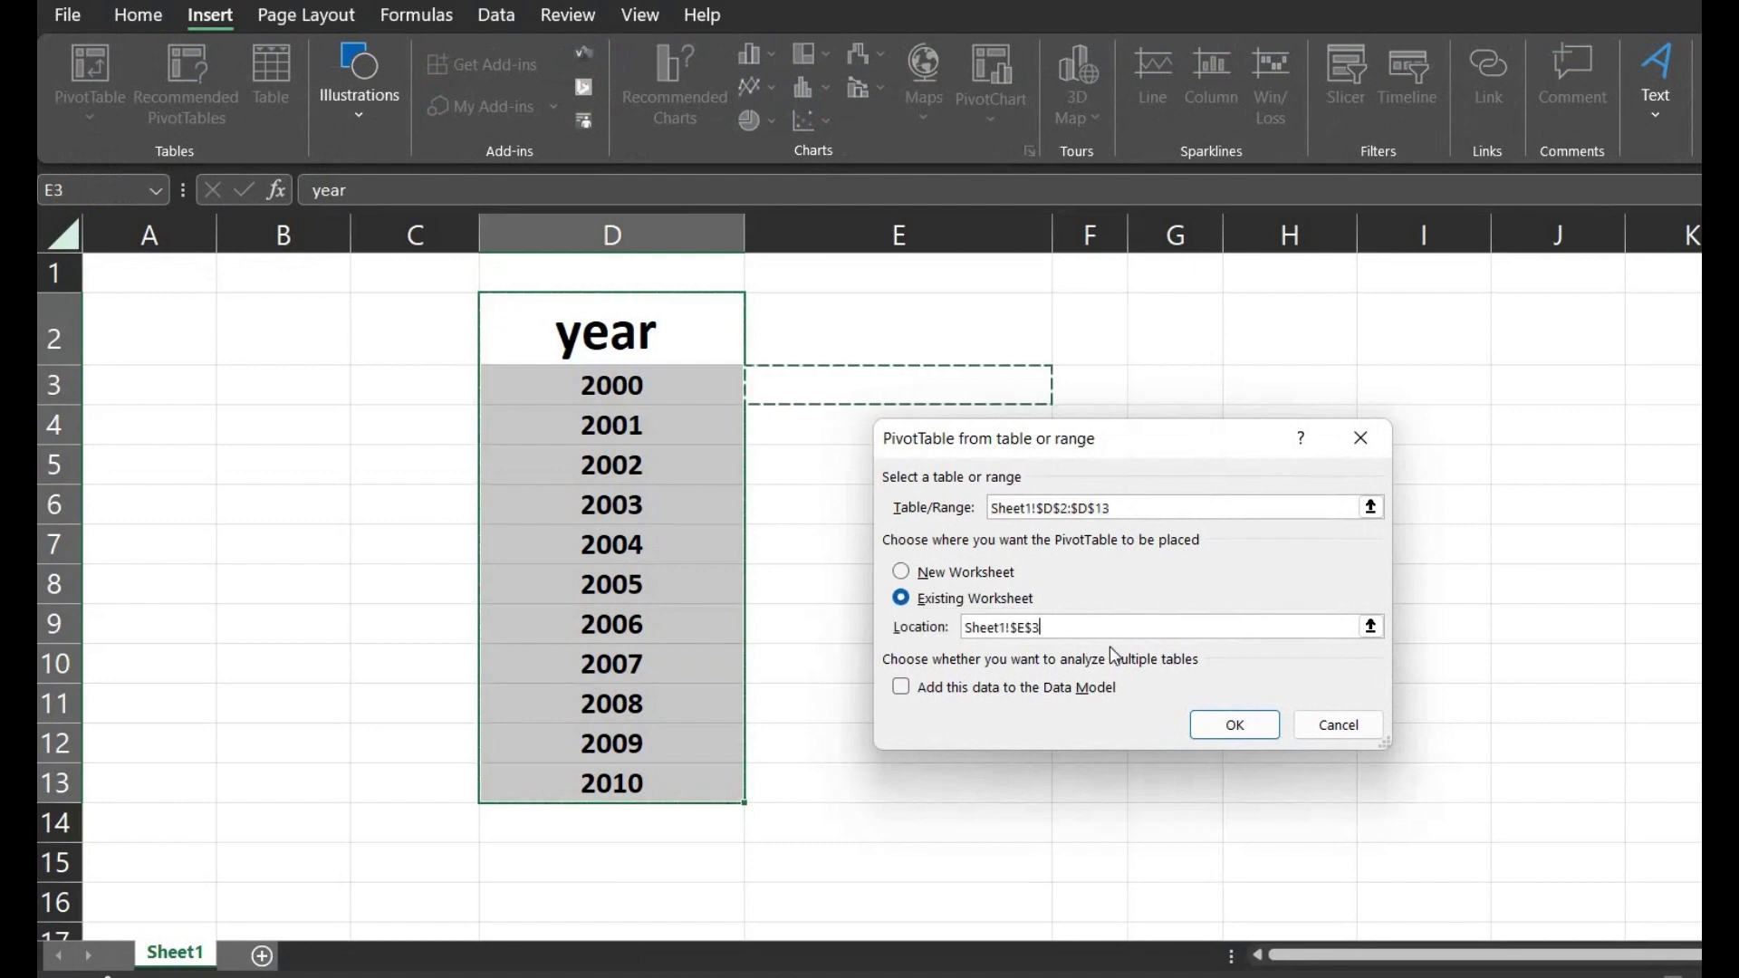
click(1205, 734)
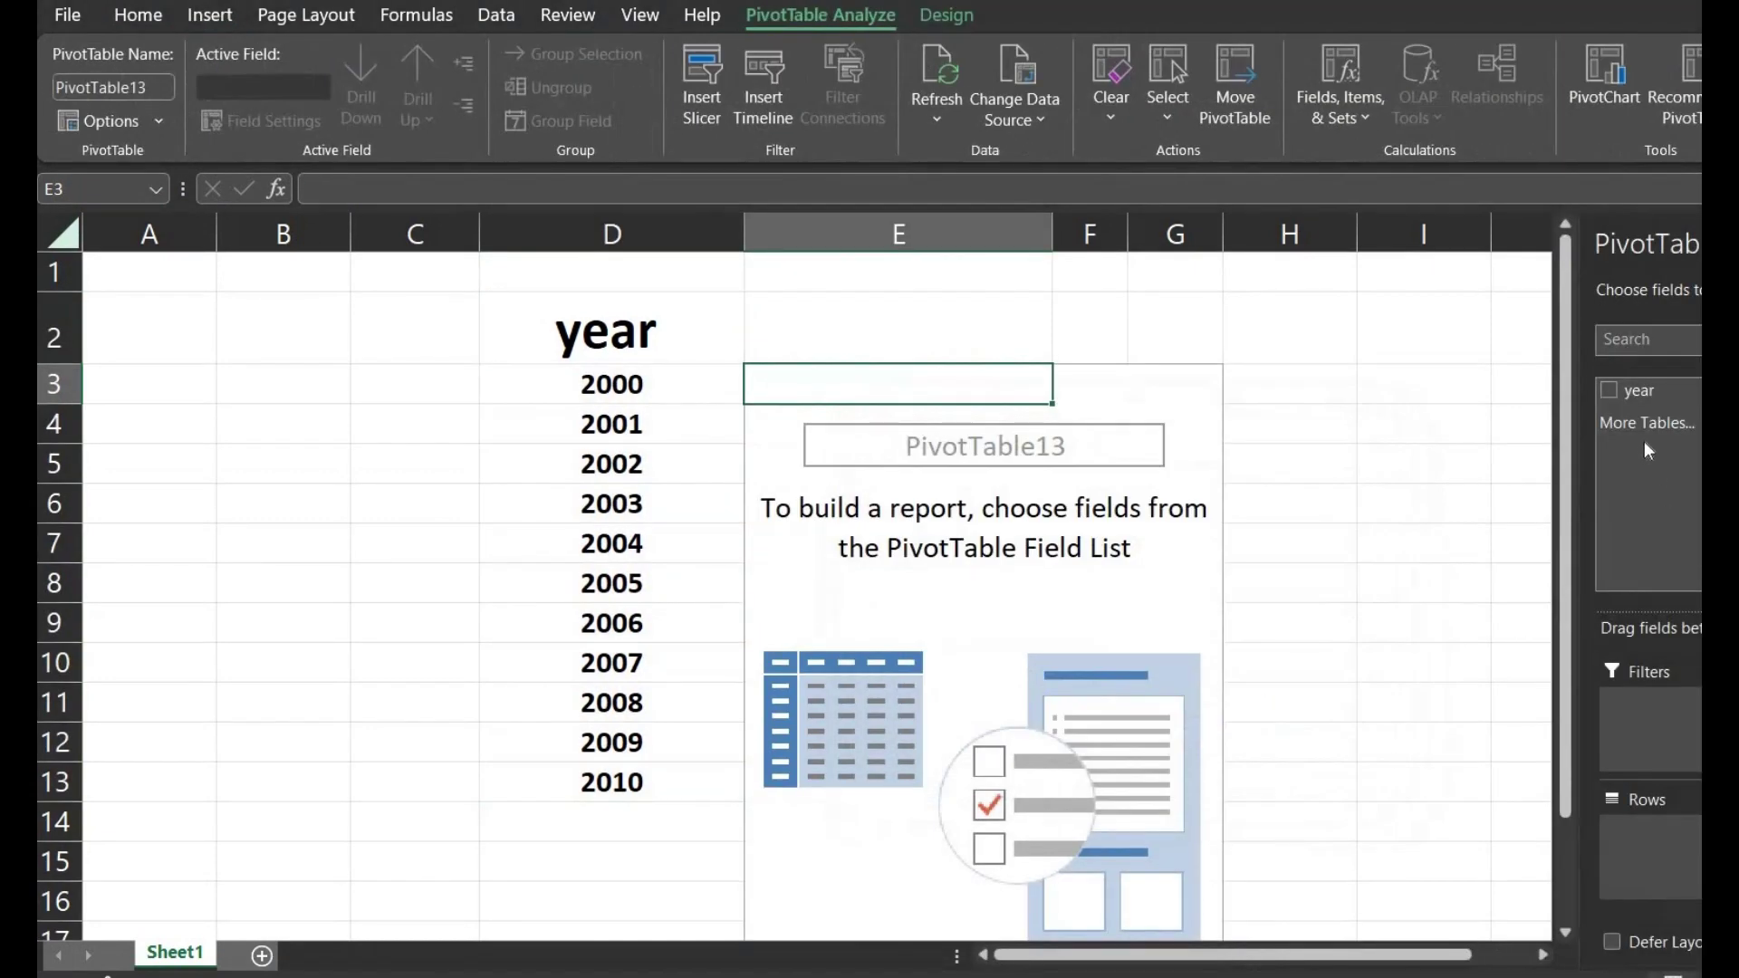
click(1608, 390)
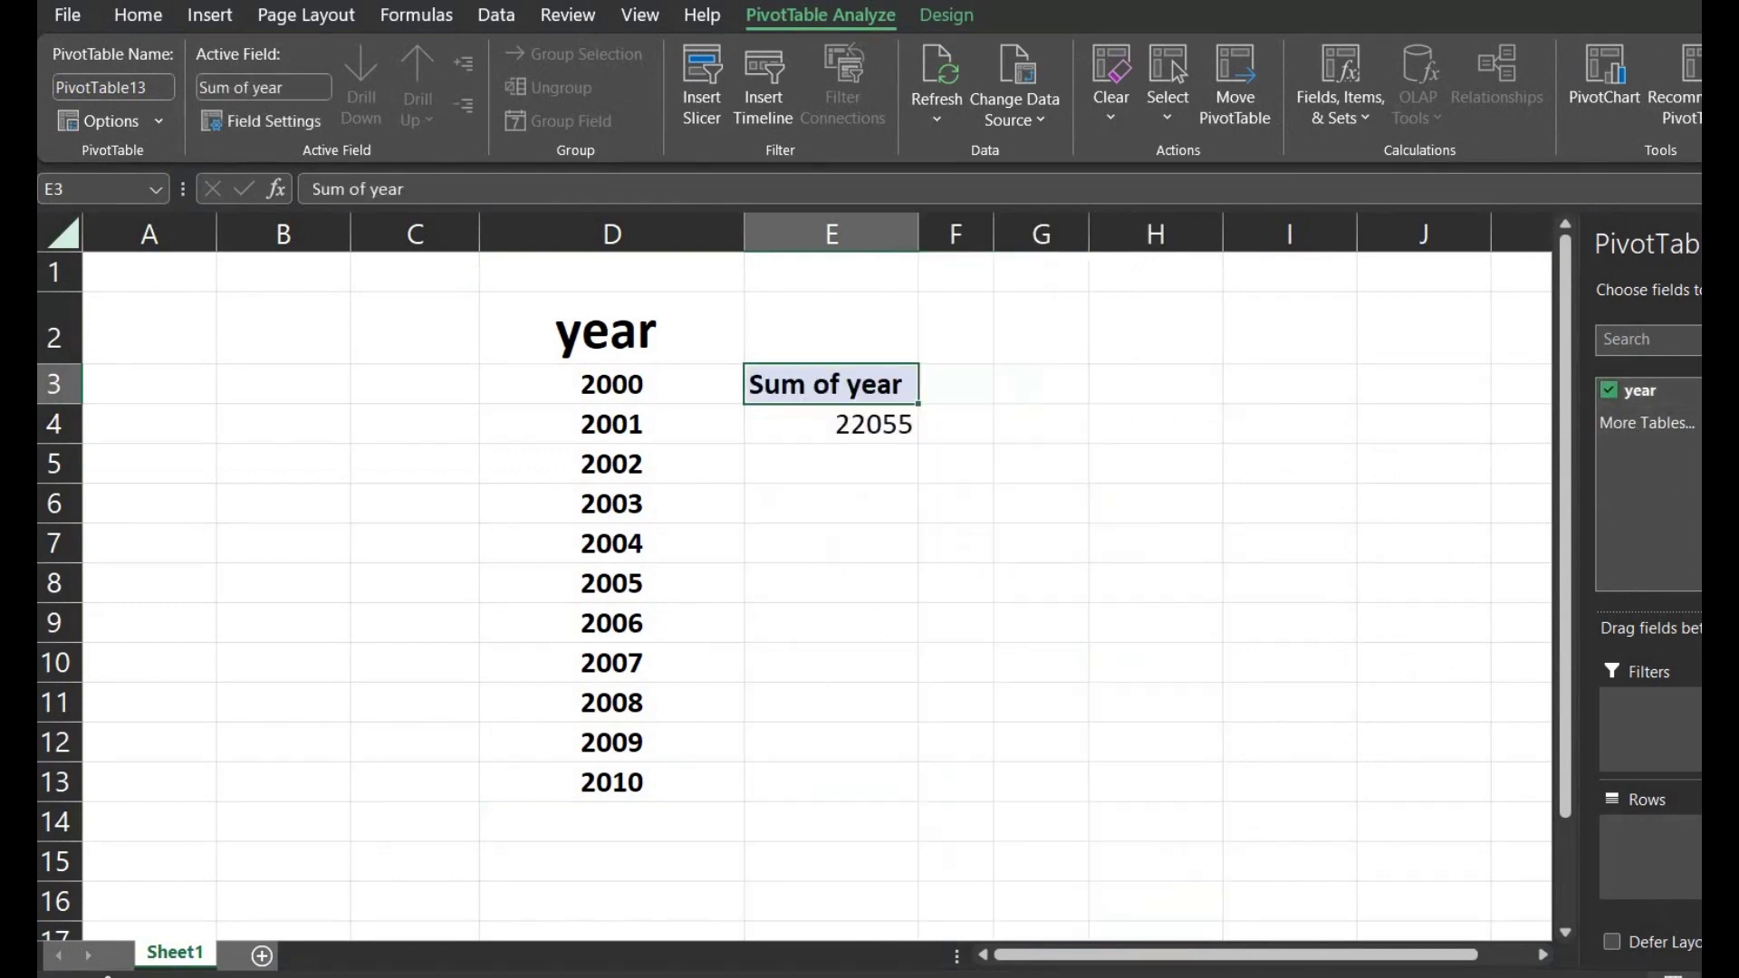
drag(1630, 391, 1667, 736)
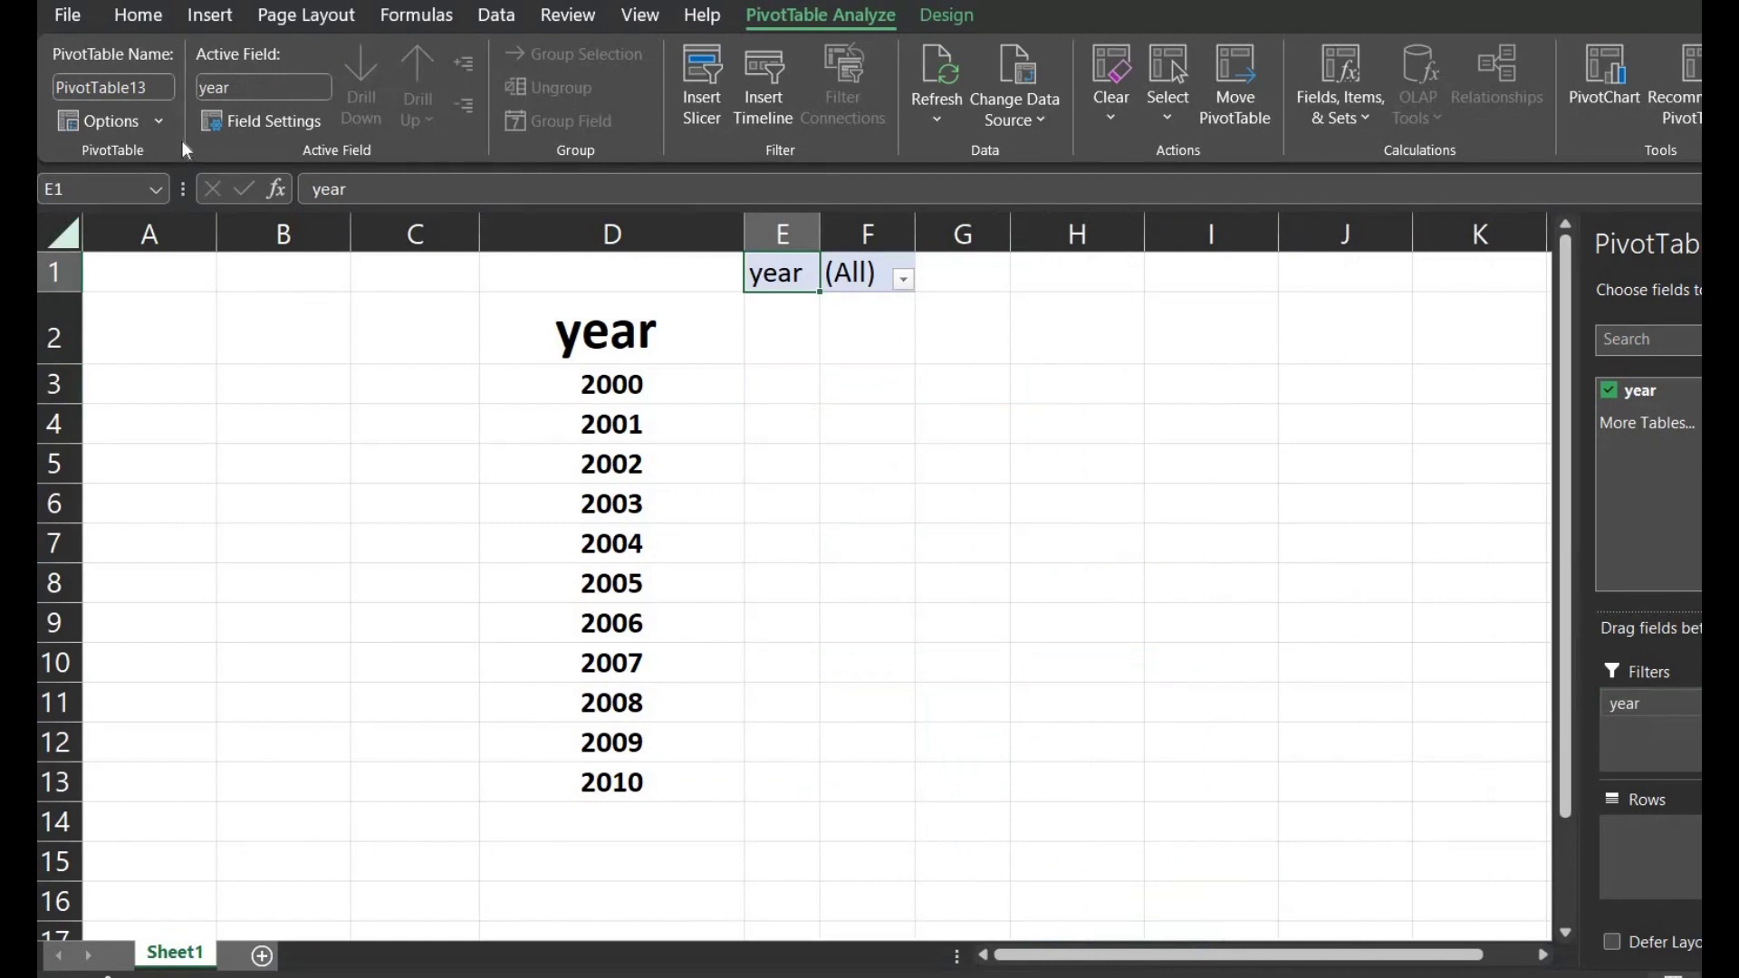
click(123, 123)
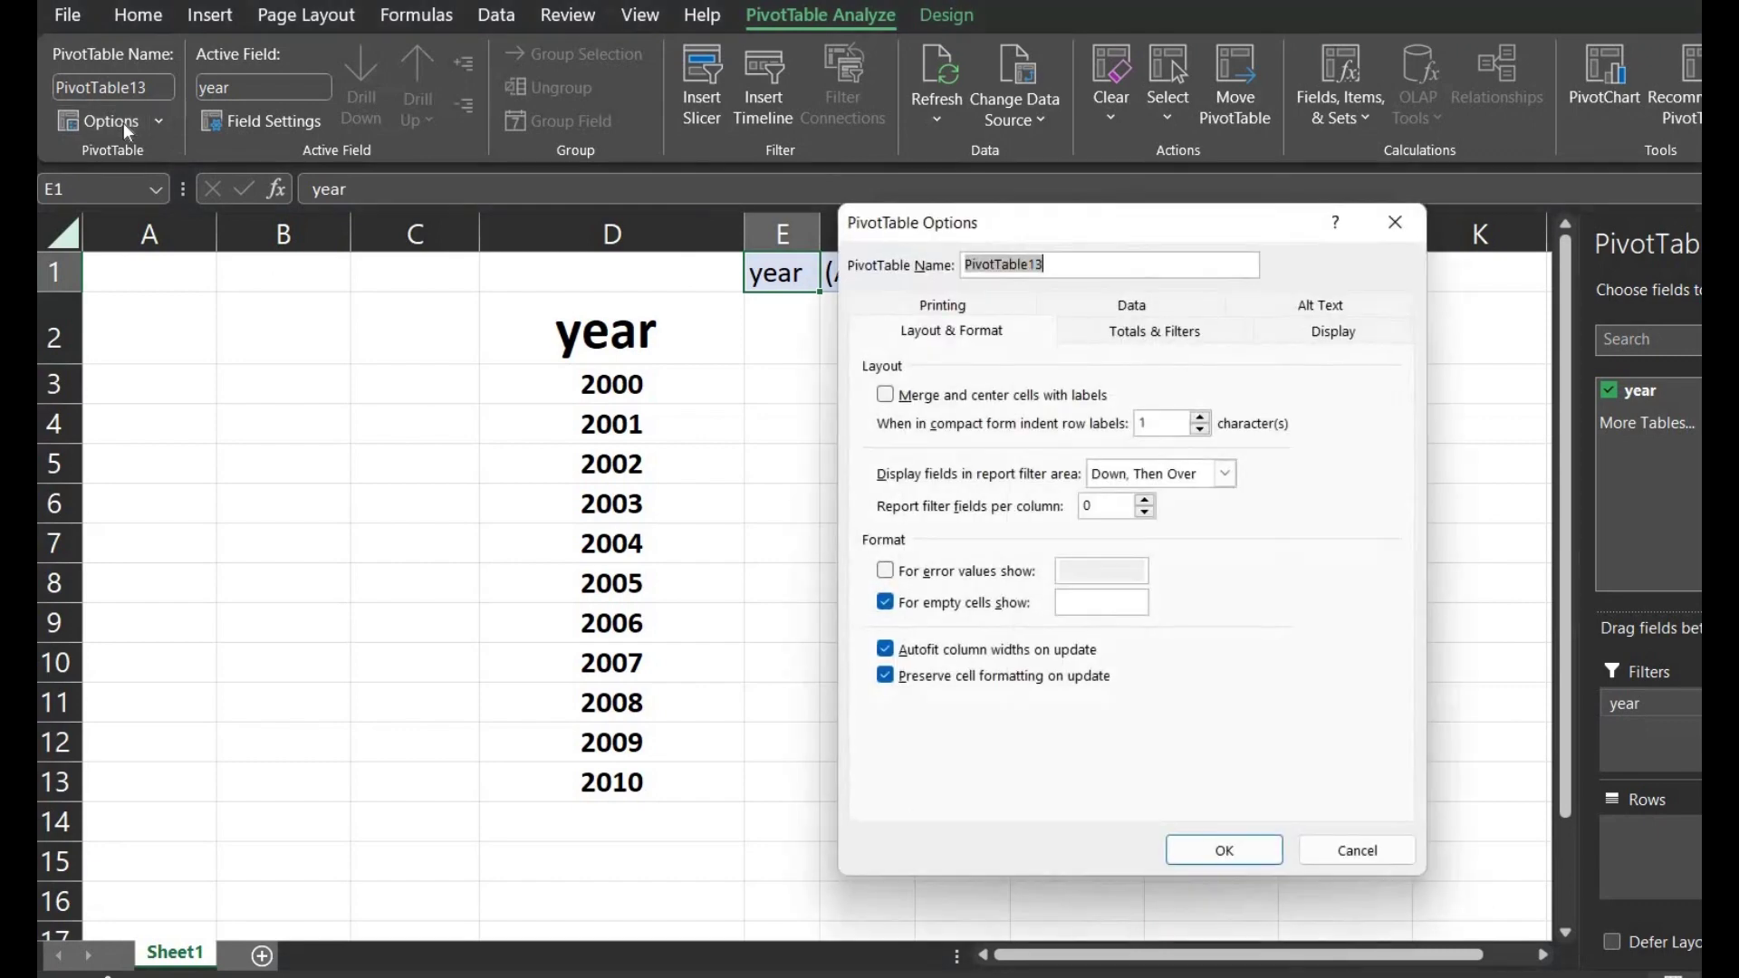
click(1225, 472)
click(1151, 493)
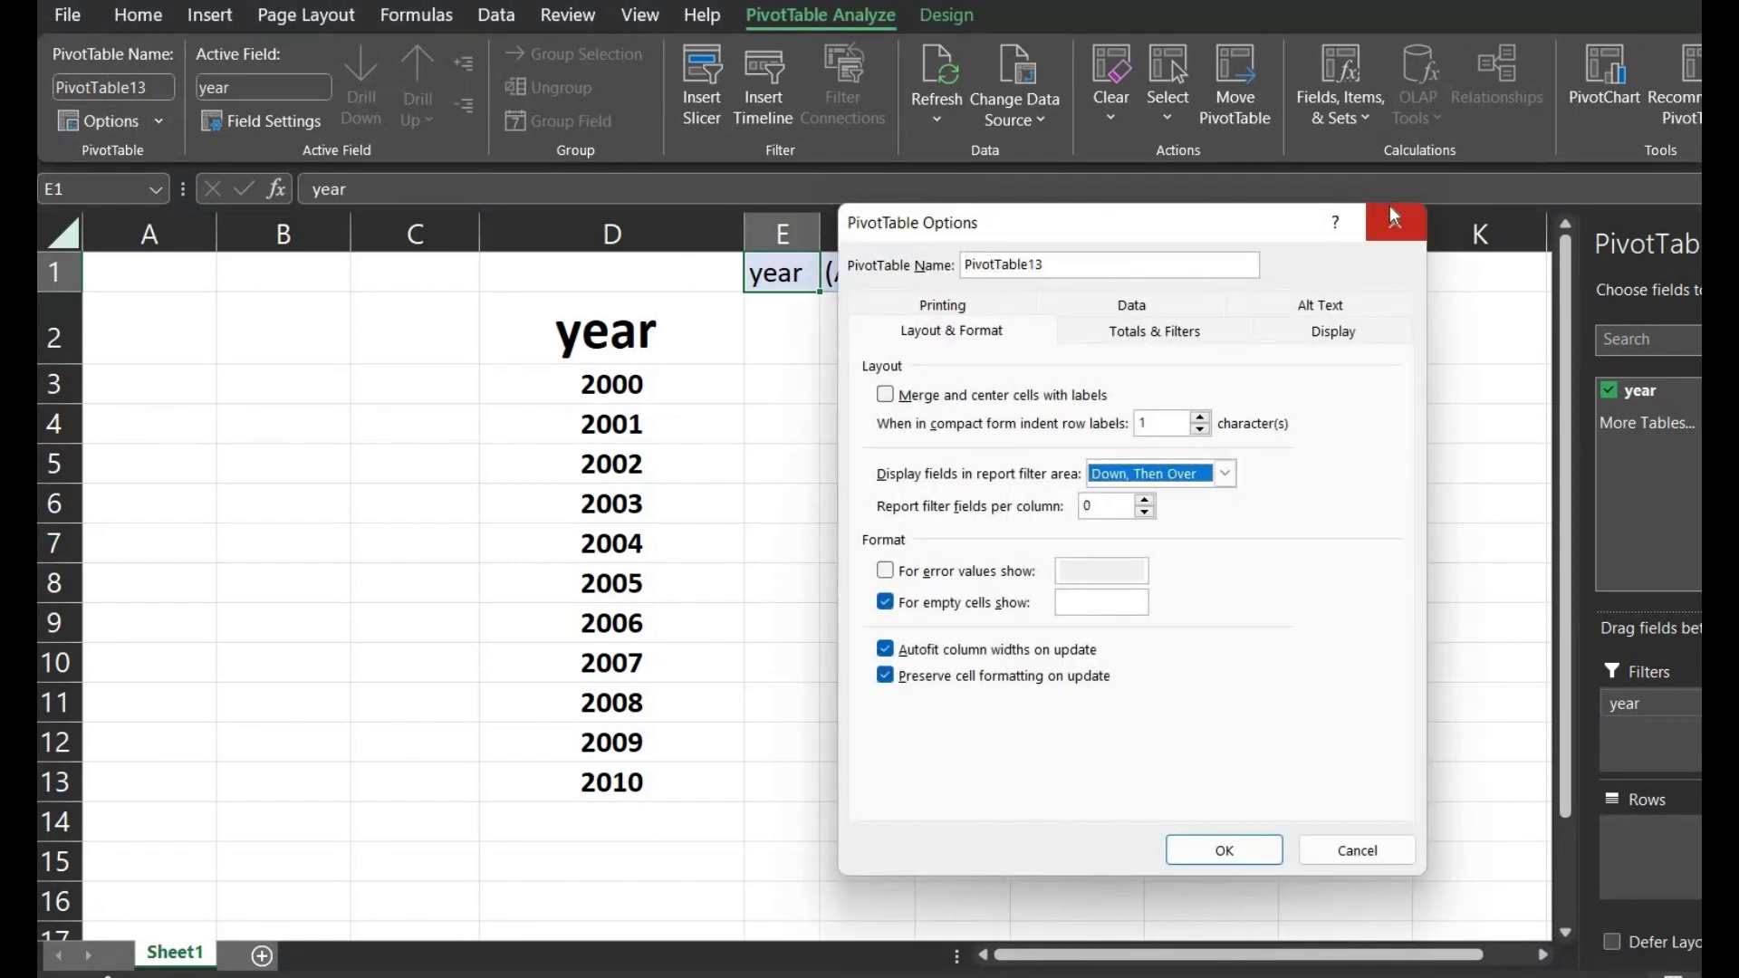
click(1393, 217)
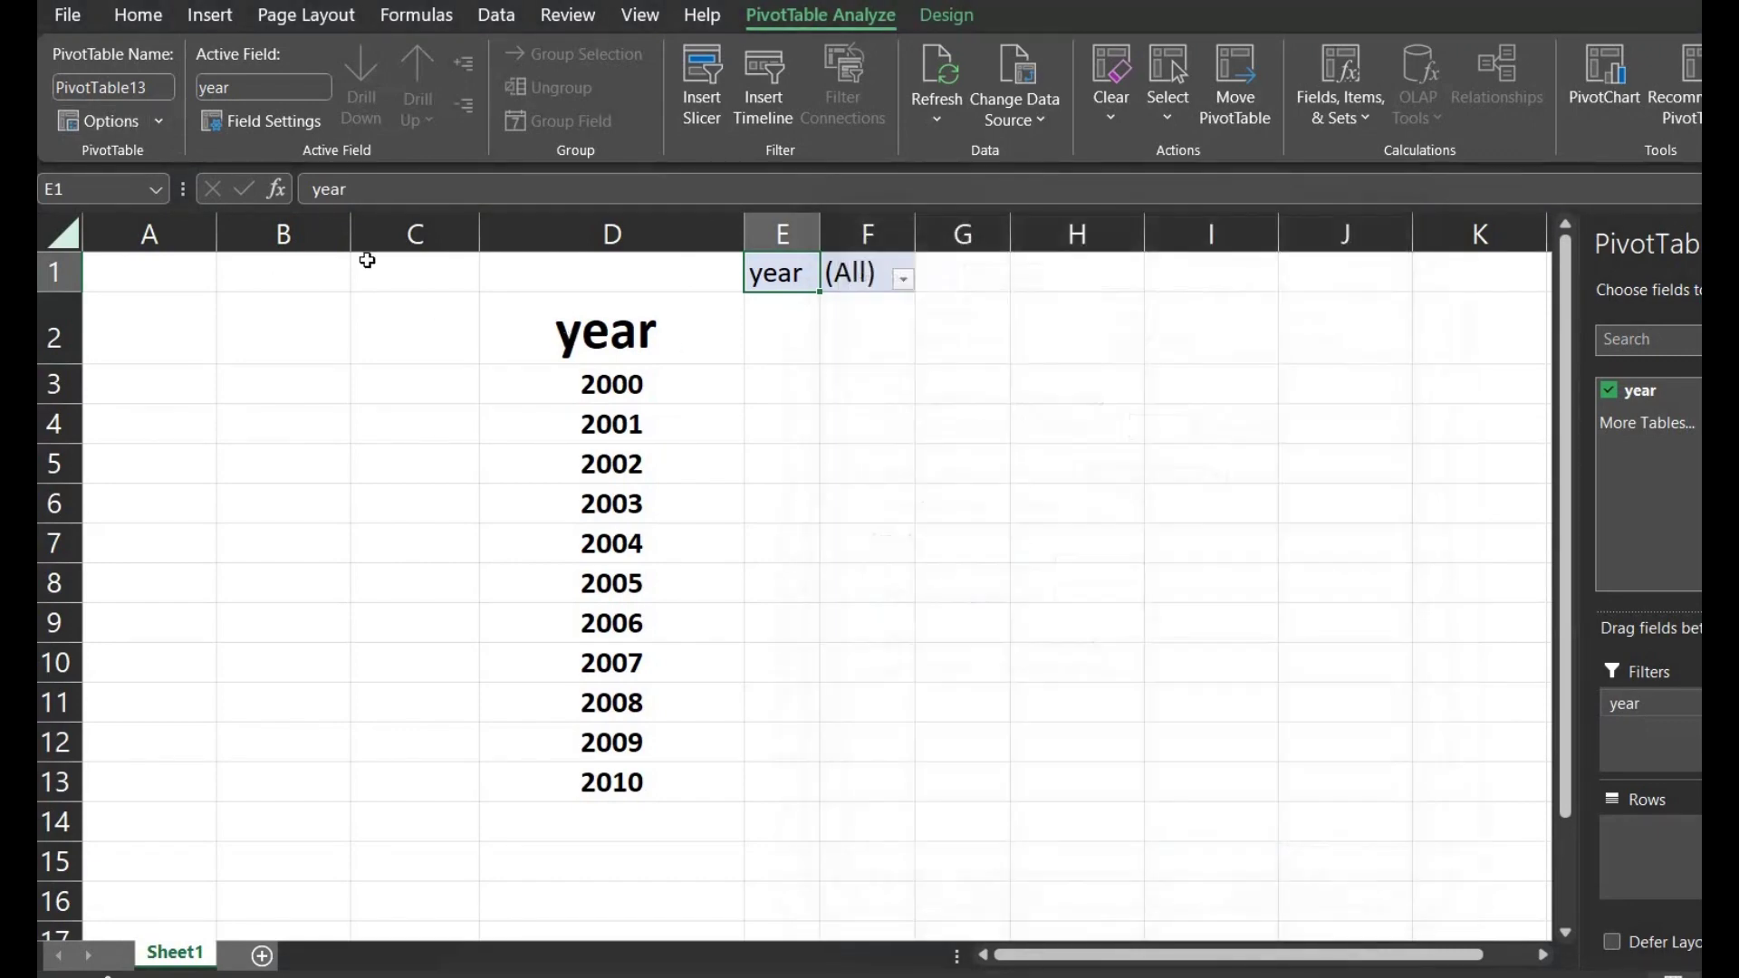
- Generate a separate worksheet for each year with Show Report Filter Pages on the year field, and view the 2001 sheet
click(163, 119)
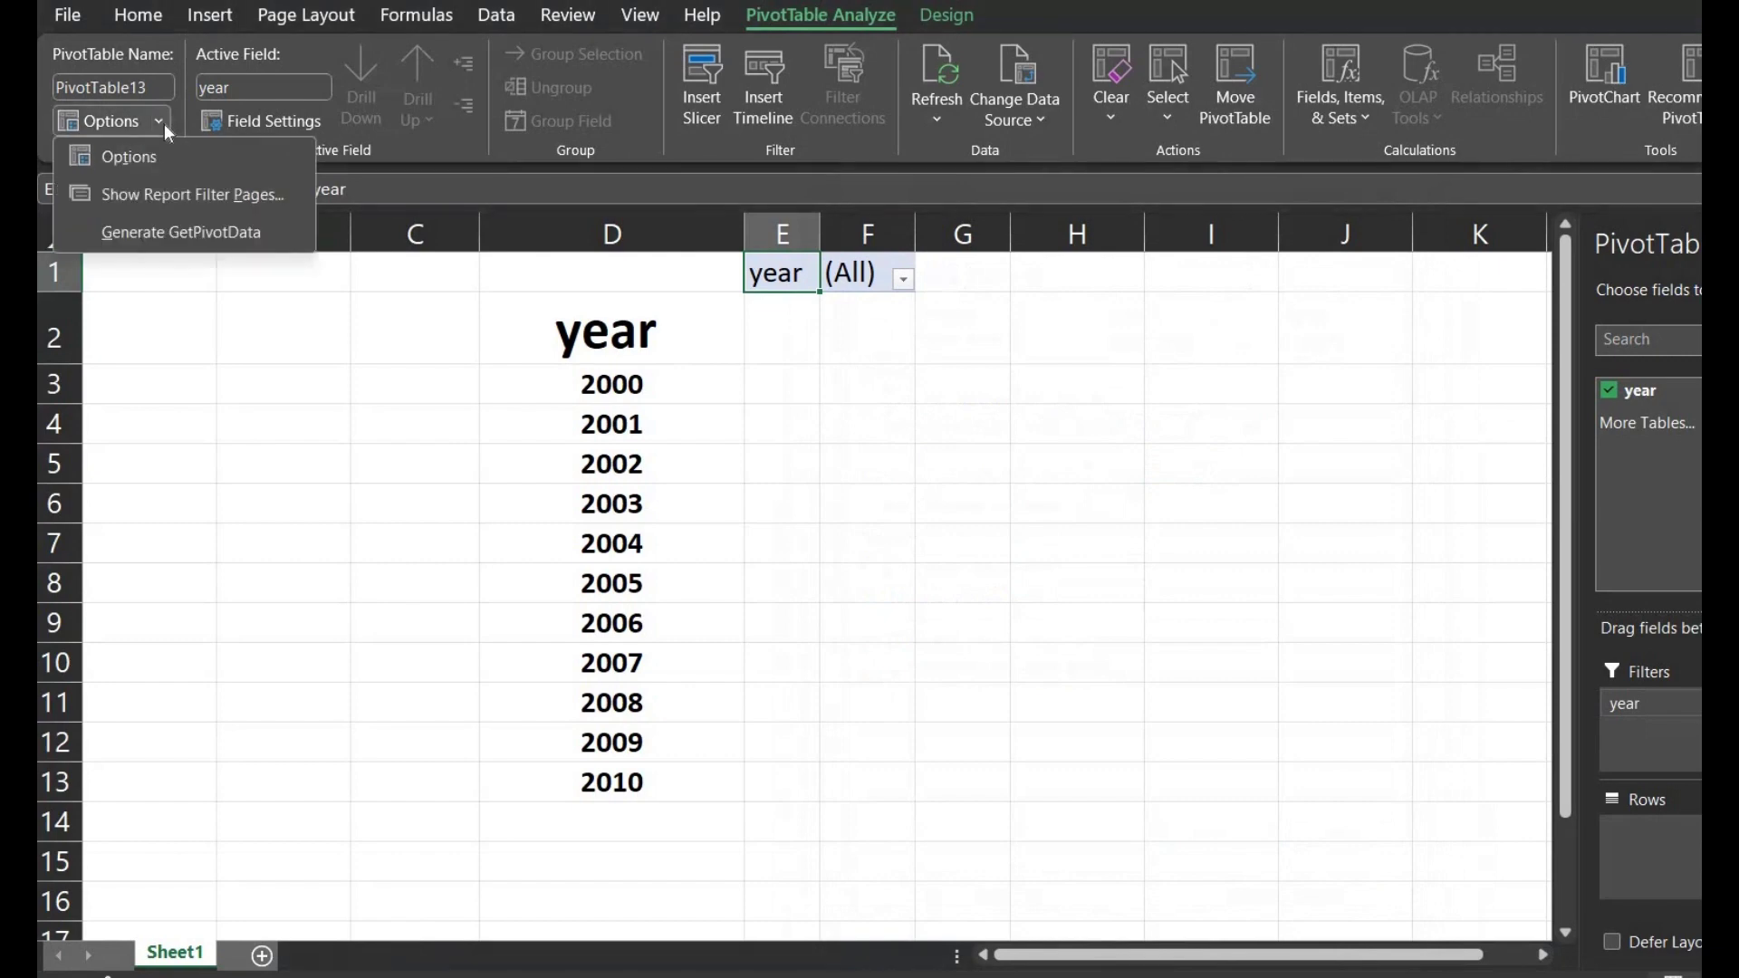
click(170, 197)
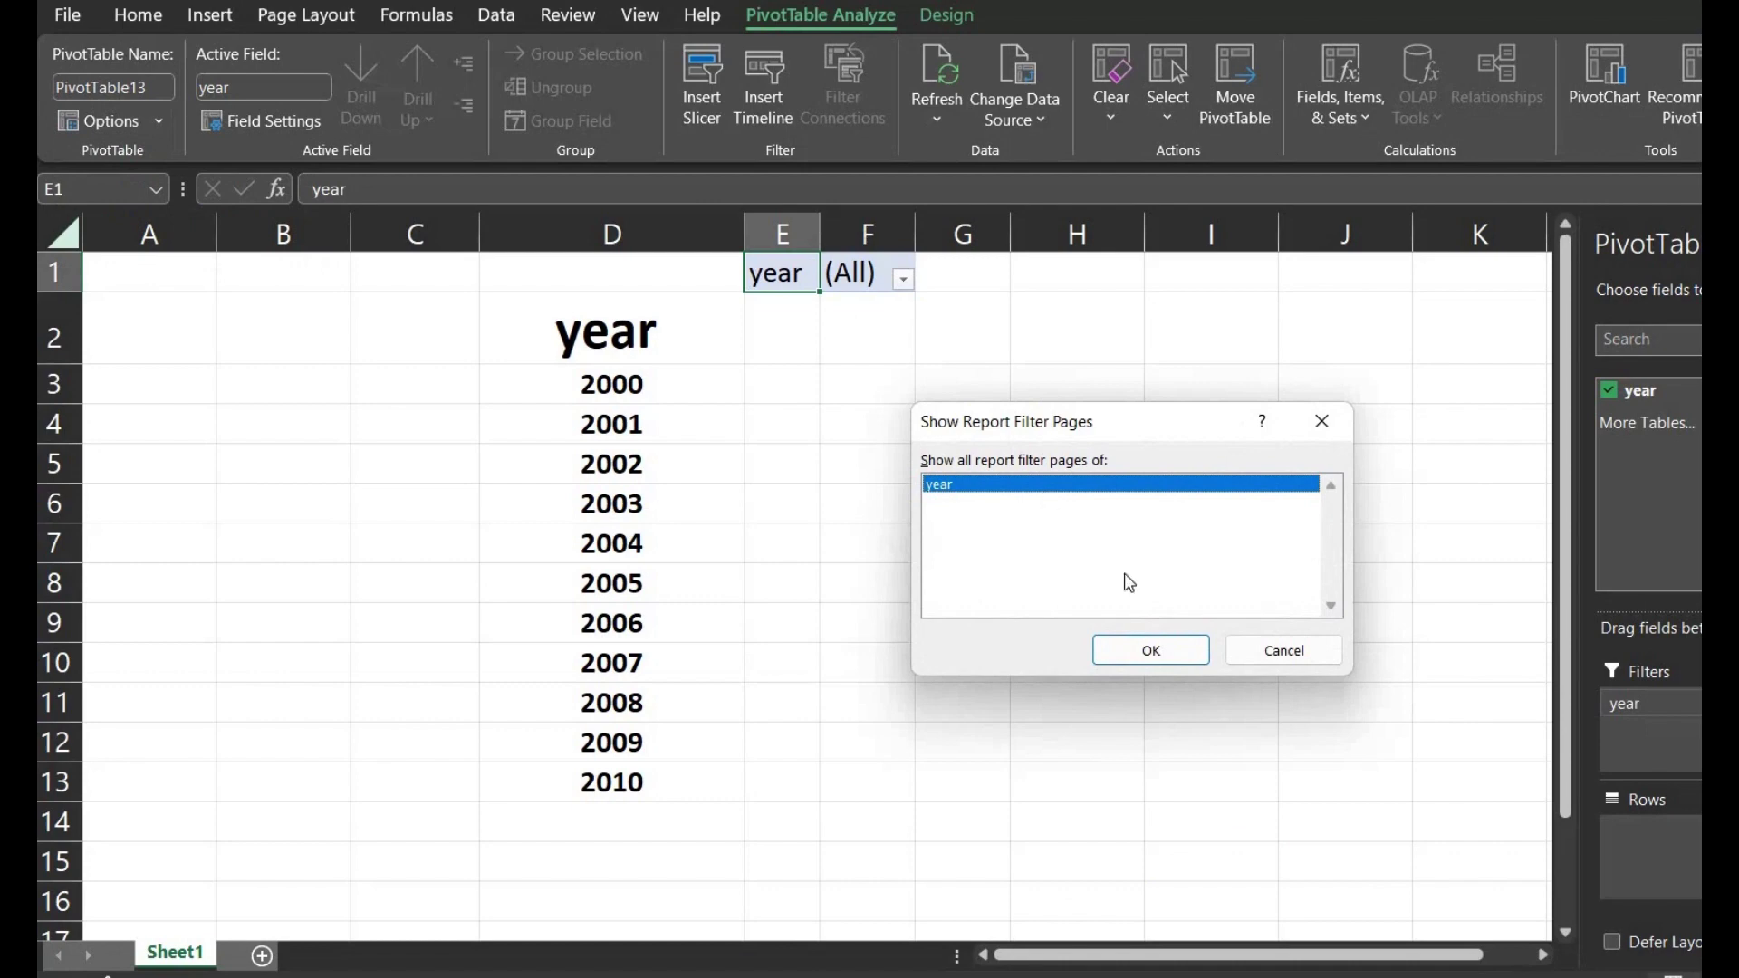
click(1152, 649)
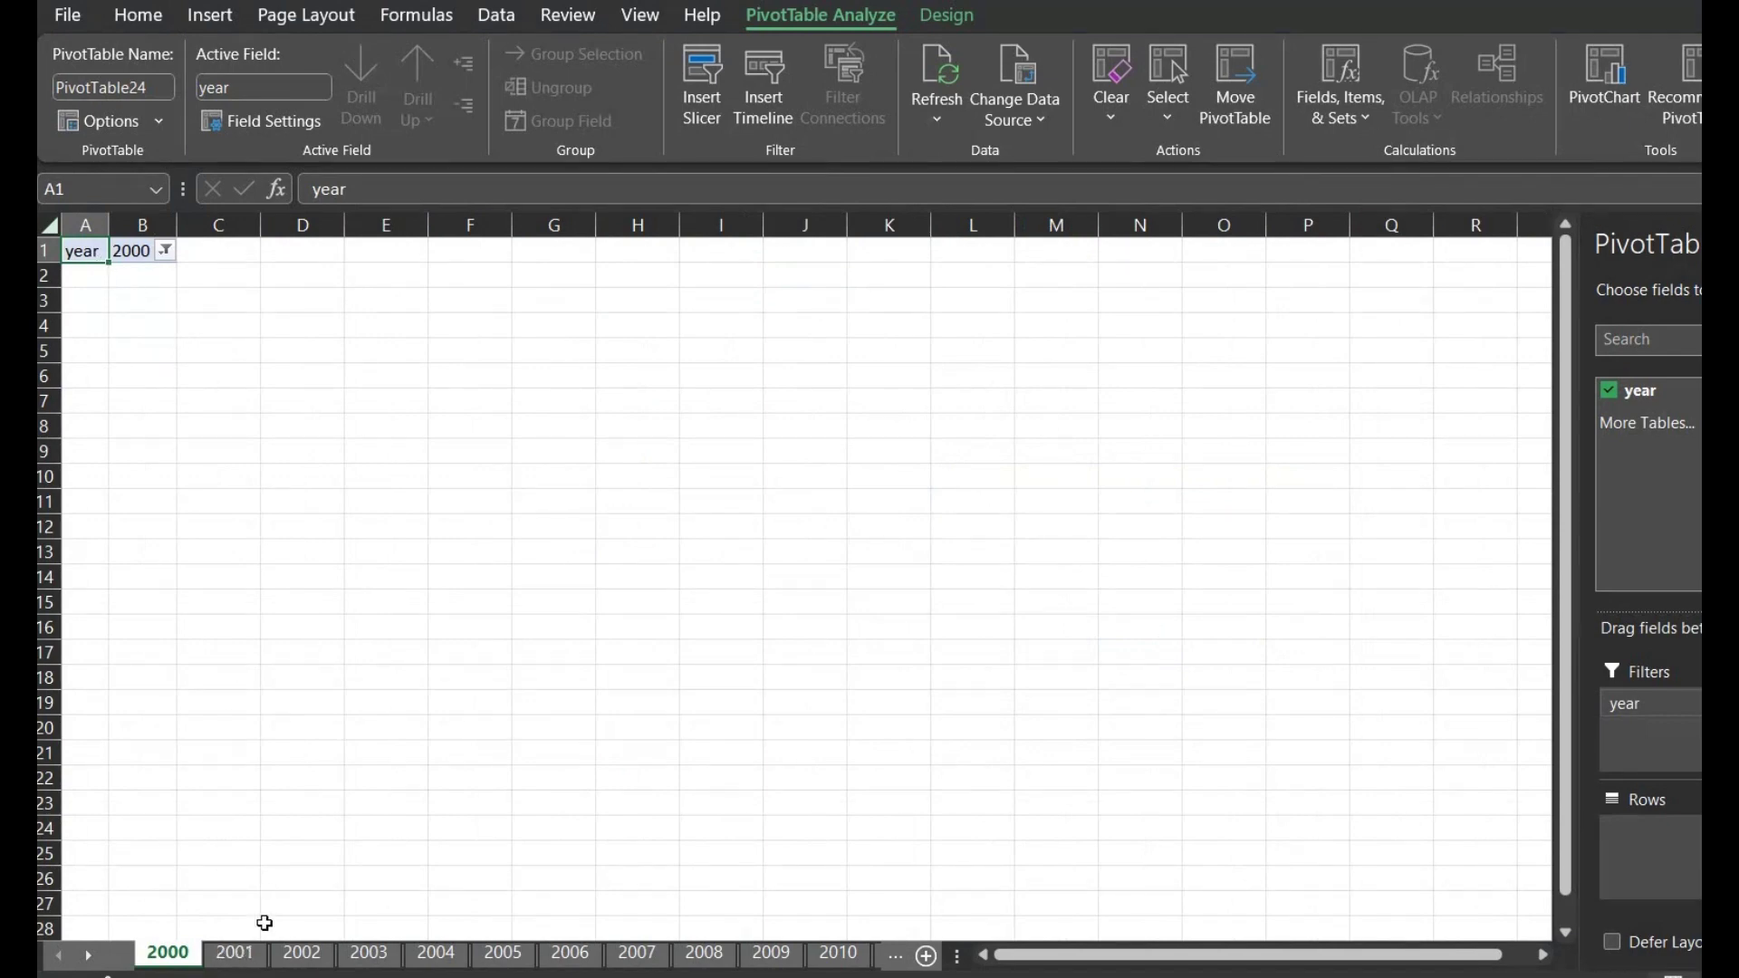
click(246, 960)
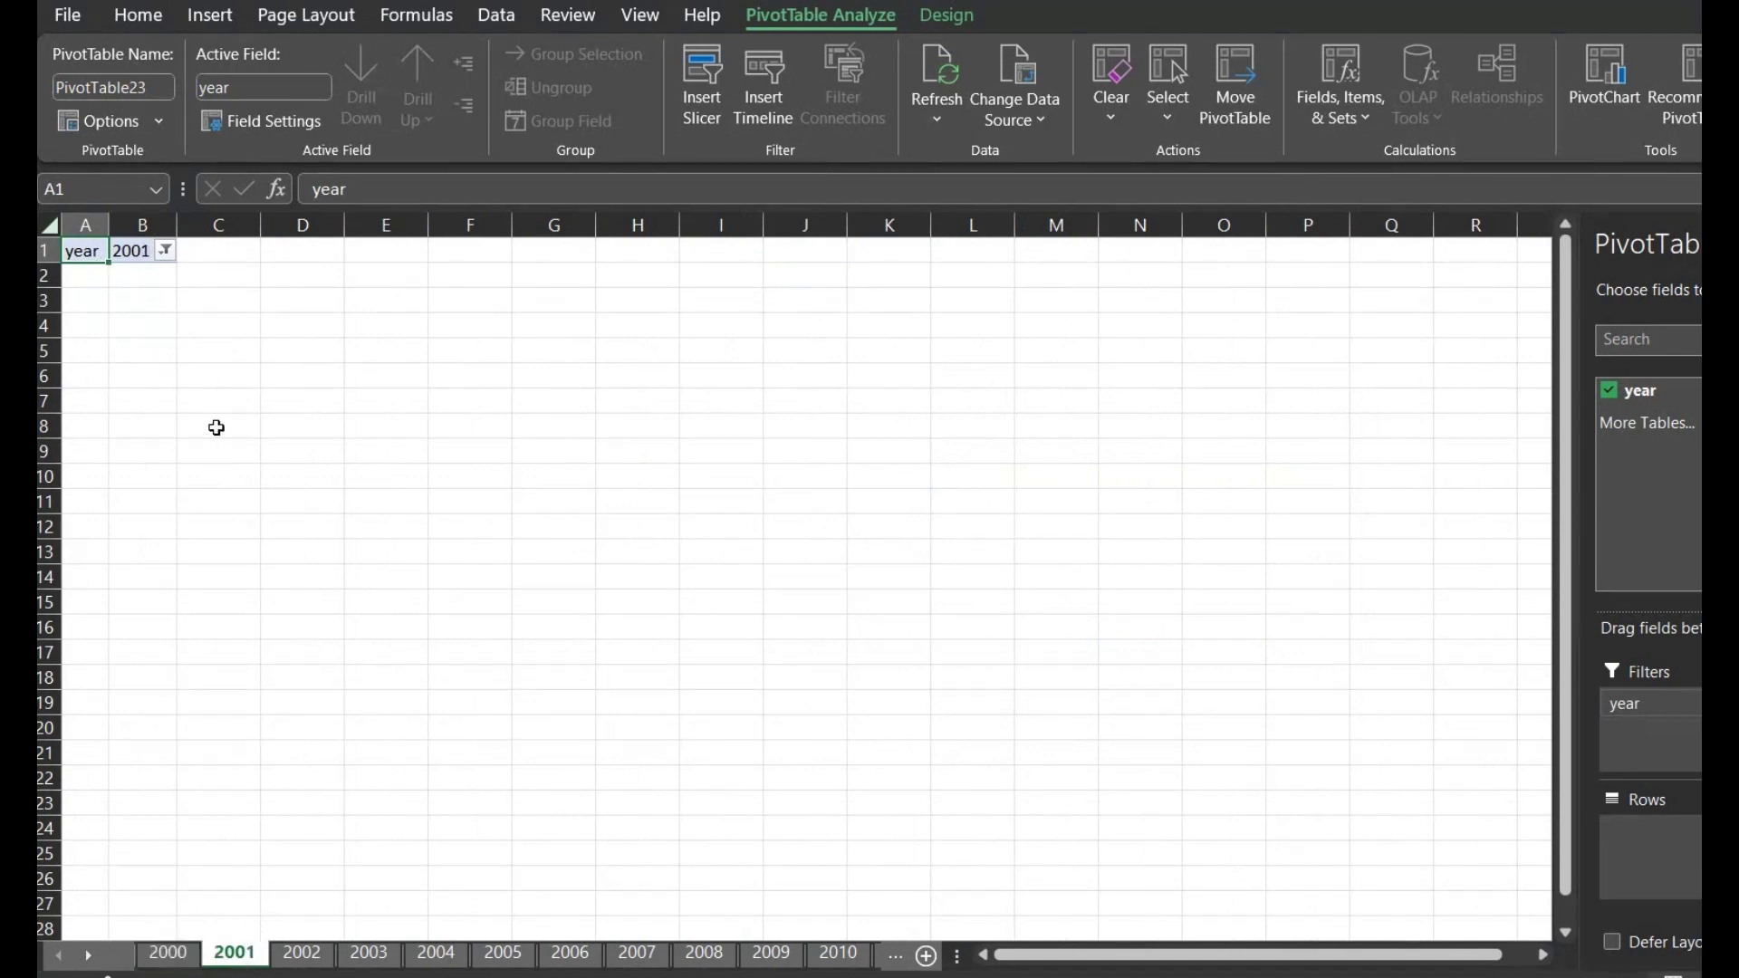
- Group all the year worksheets from 2000 through 2010, leaving Sheet1 out
click(182, 957)
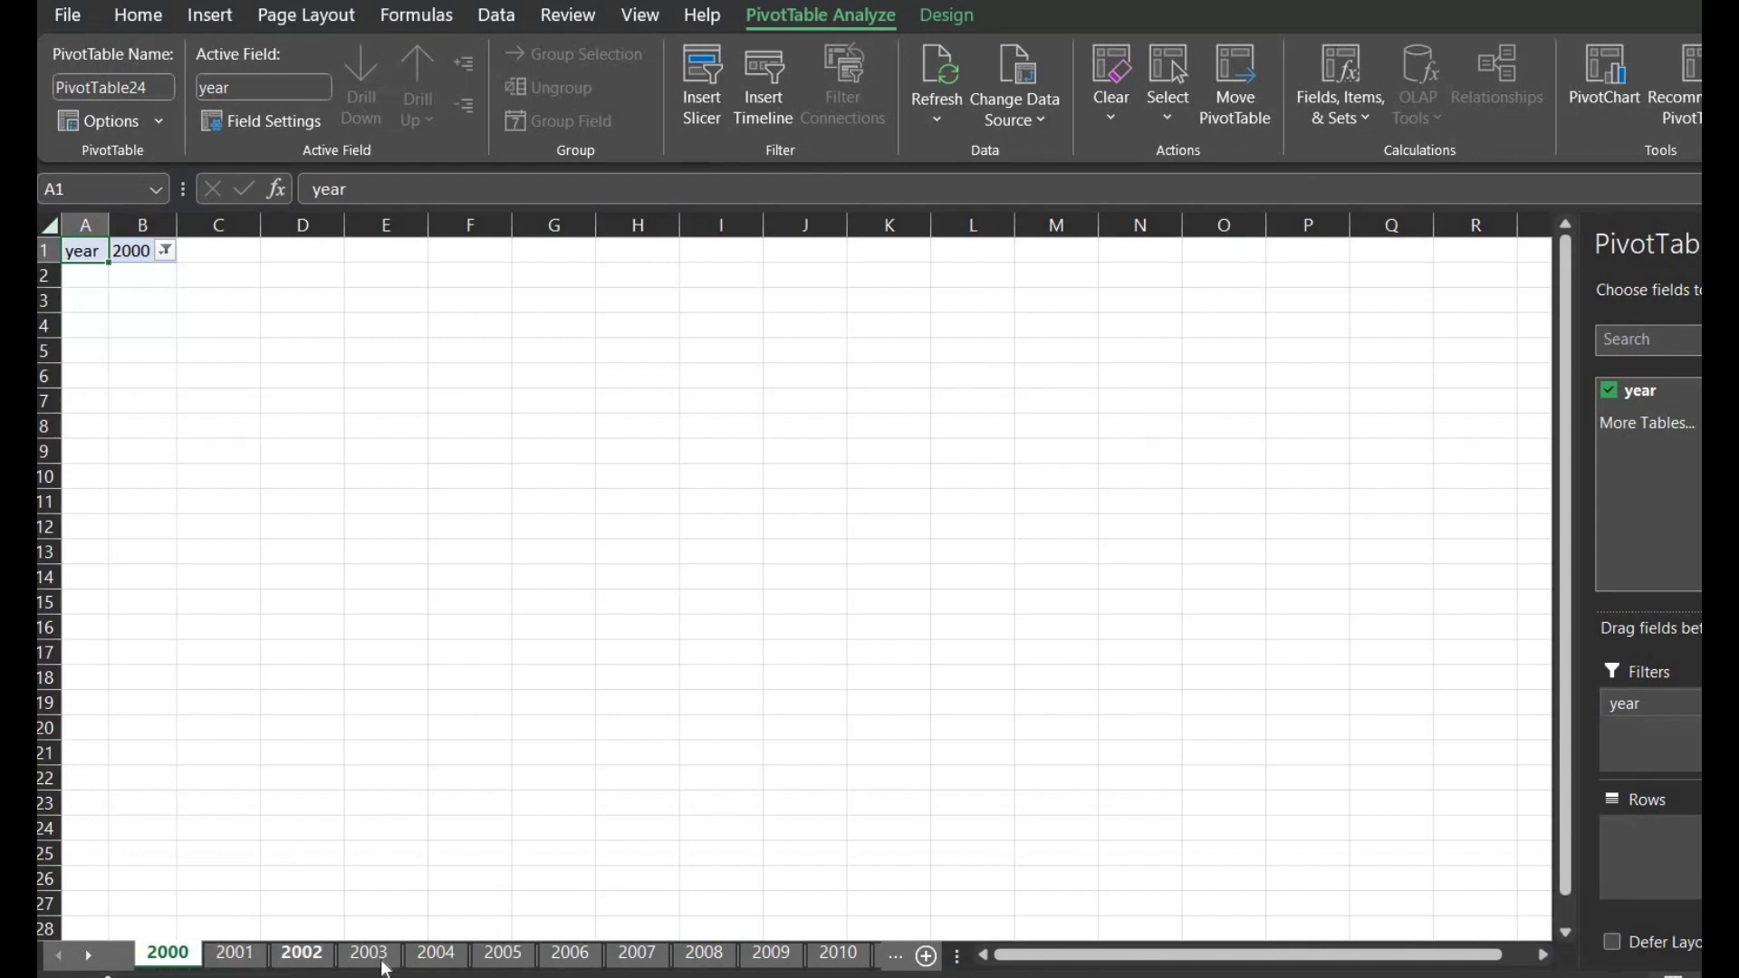
click(89, 957)
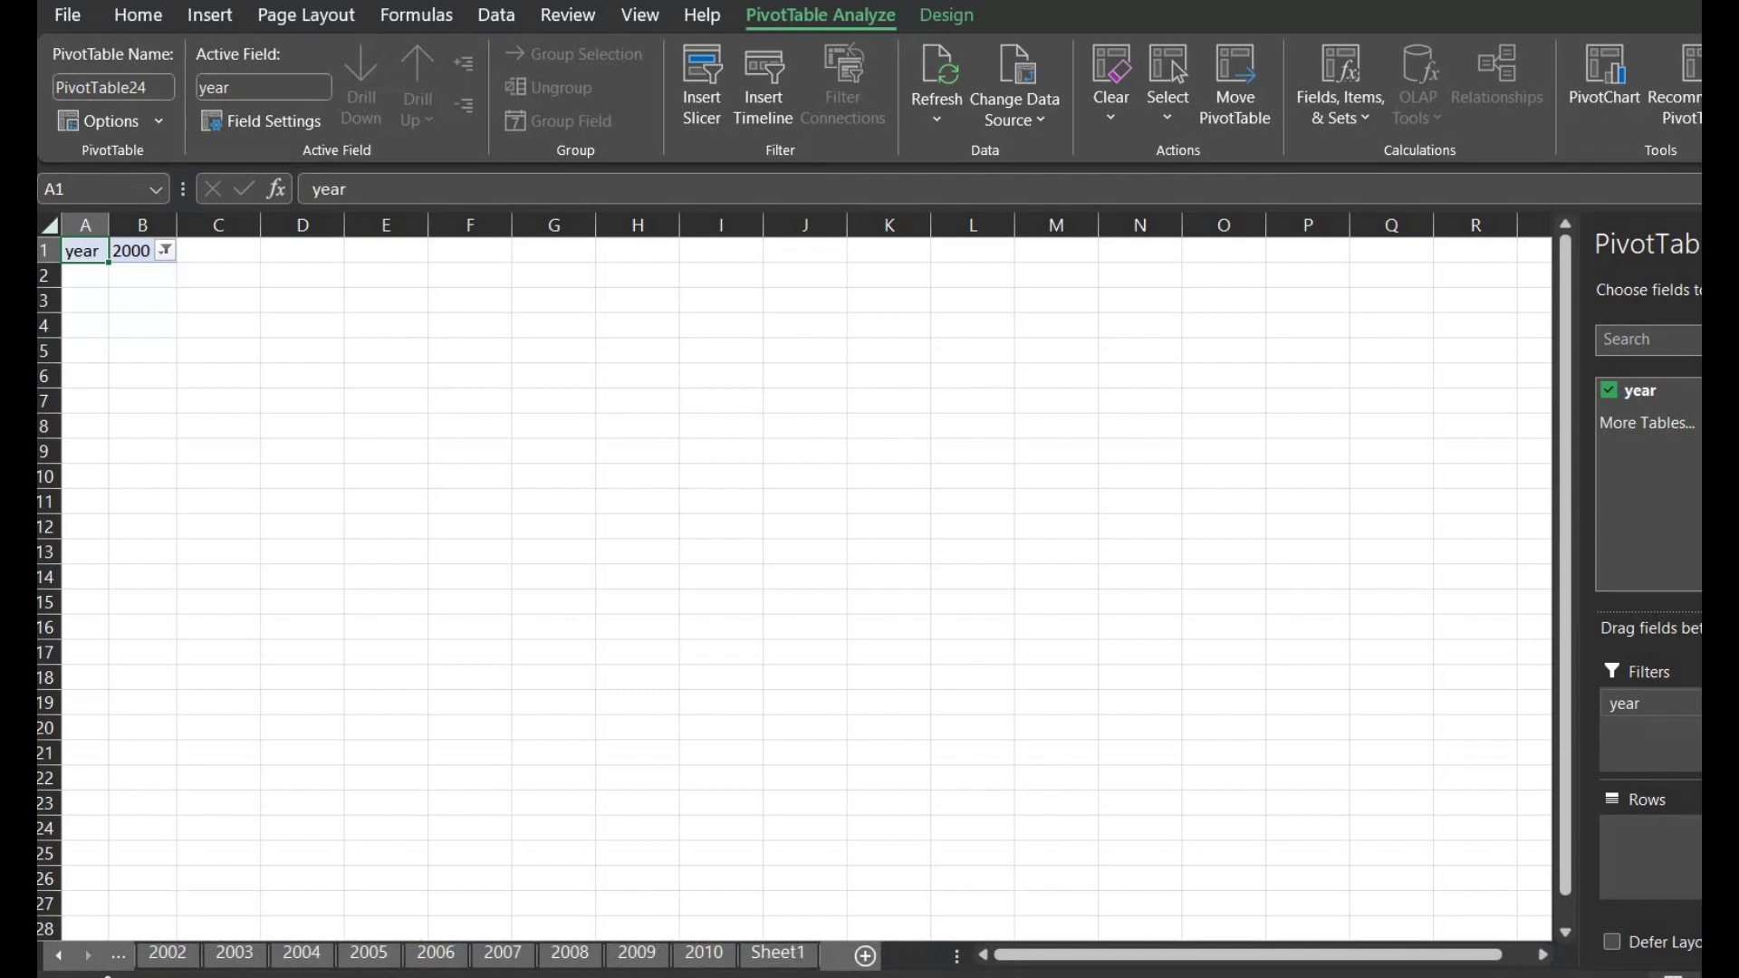
click(707, 954)
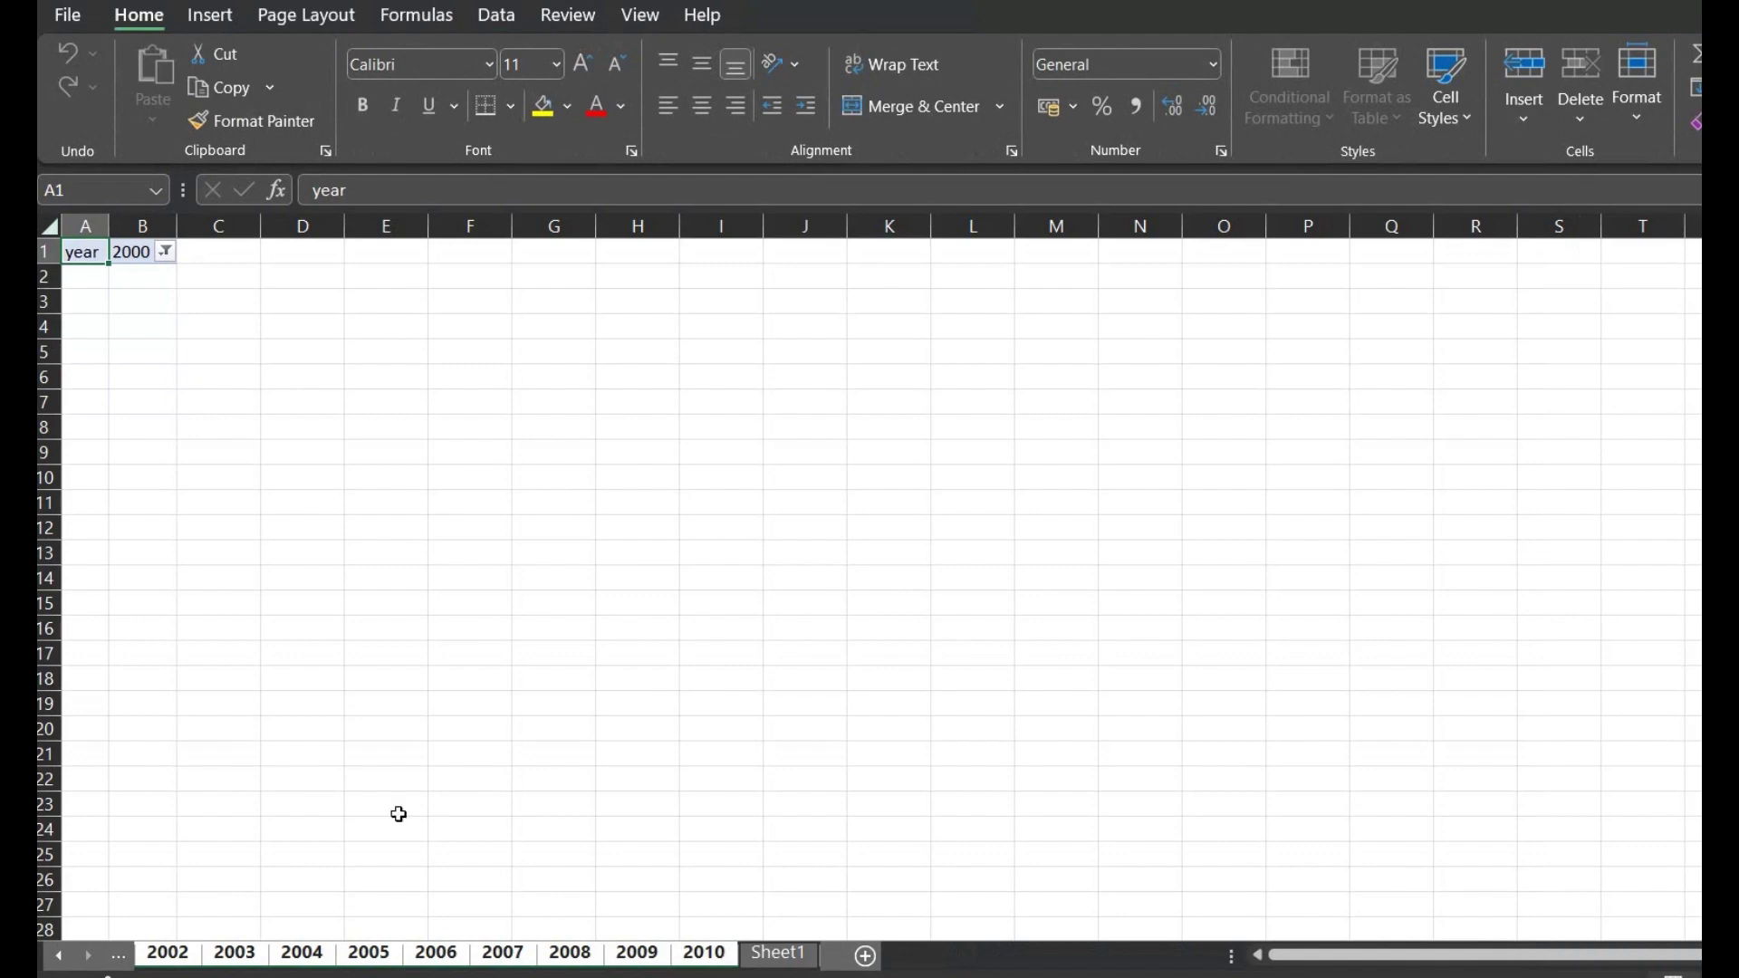
- Clear the PivotTable contents of columns A and B on all the grouped year sheets at once
right_click(87, 225)
click(114, 248)
drag(88, 226, 113, 227)
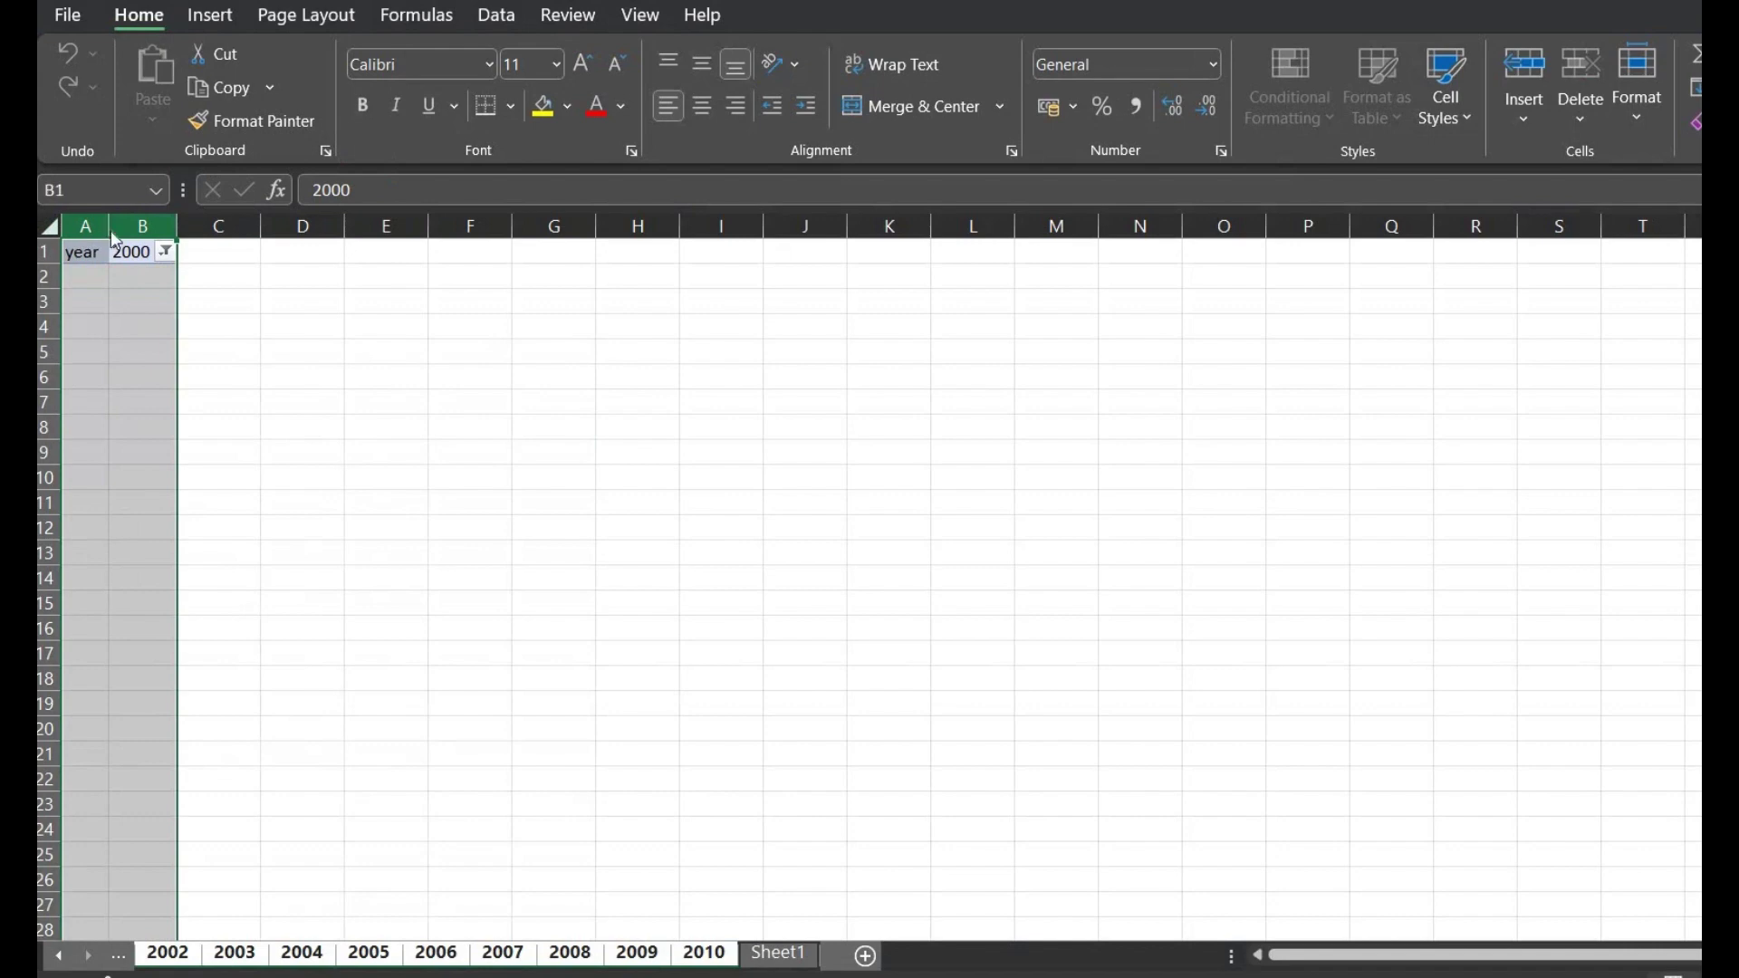
right_click(112, 233)
click(203, 575)
click(335, 603)
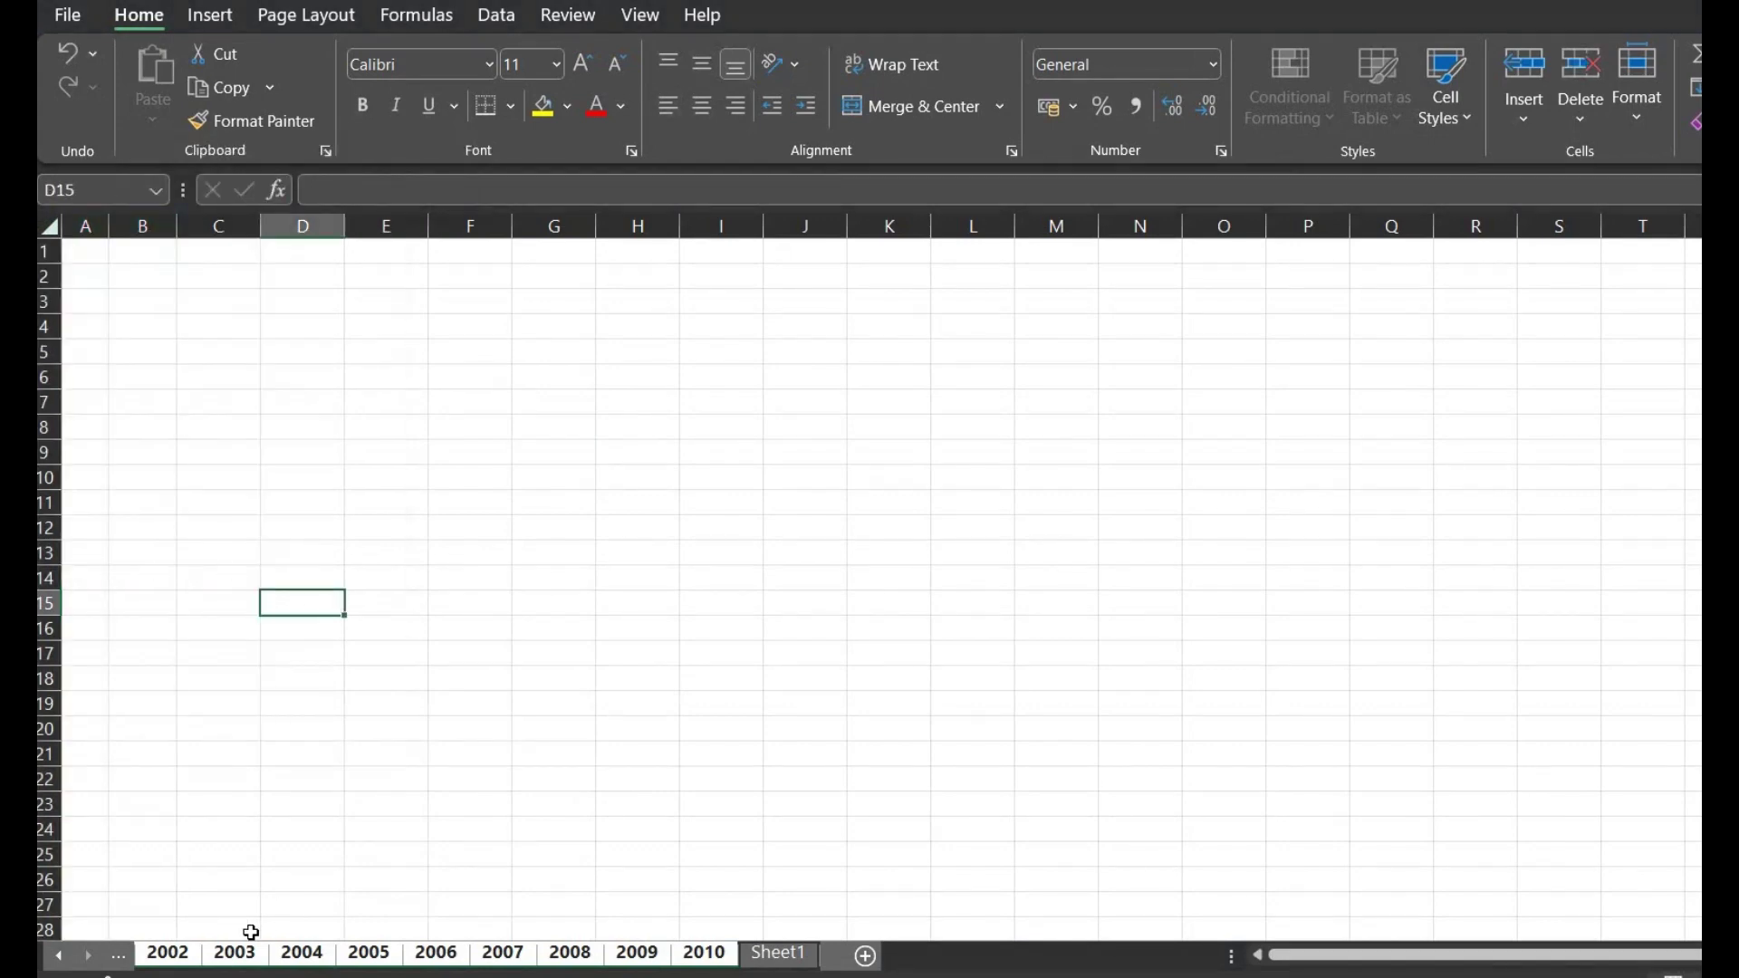